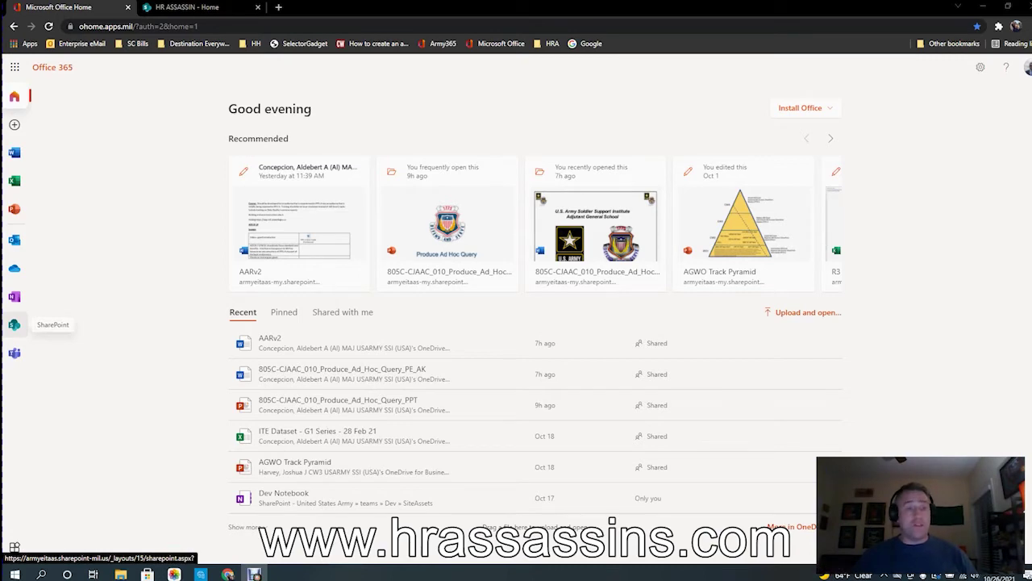
Open the HR ASSASSIN team site in SharePoint and go to its site contents
{"action": "left_click", "coordinate": [14, 324]}
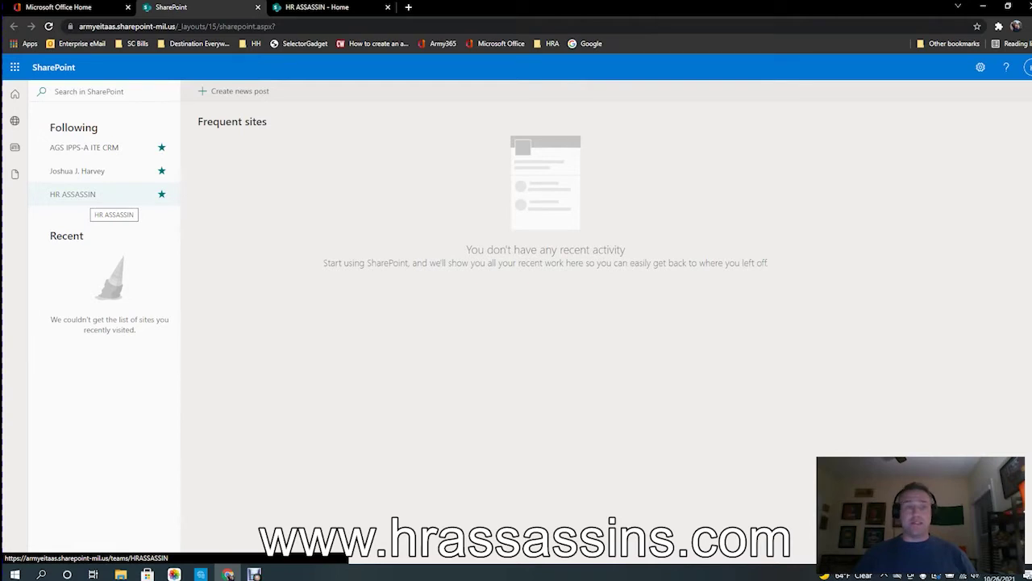
{"action": "left_click", "coordinate": [73, 194]}
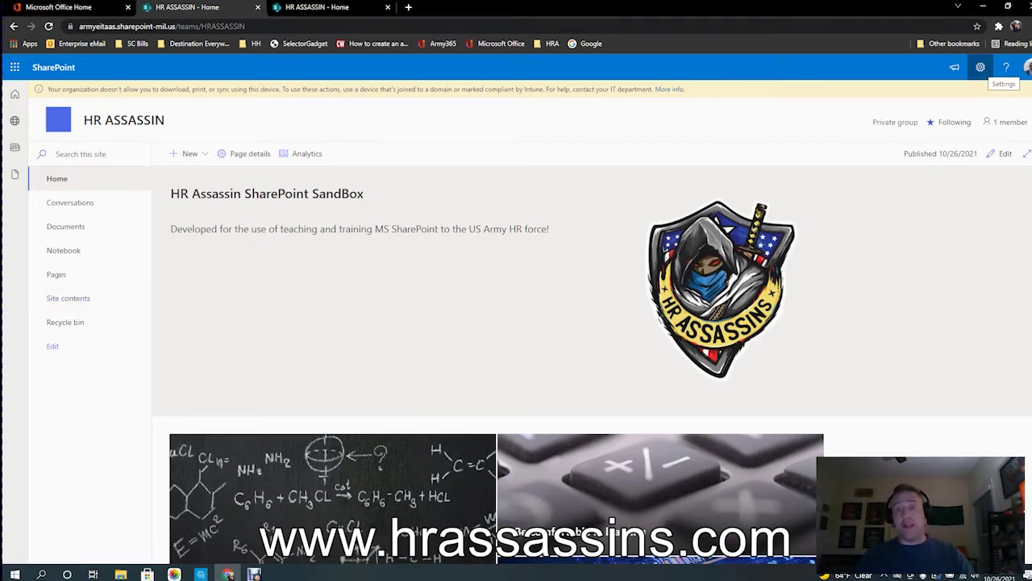
{"action": "left_click", "coordinate": [981, 67]}
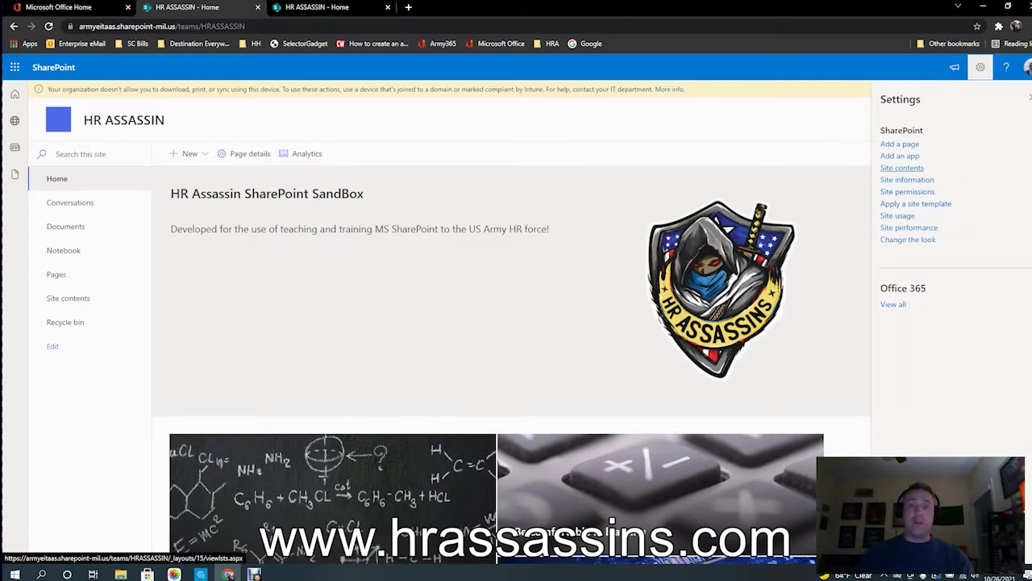
{"action": "left_click", "coordinate": [902, 168]}
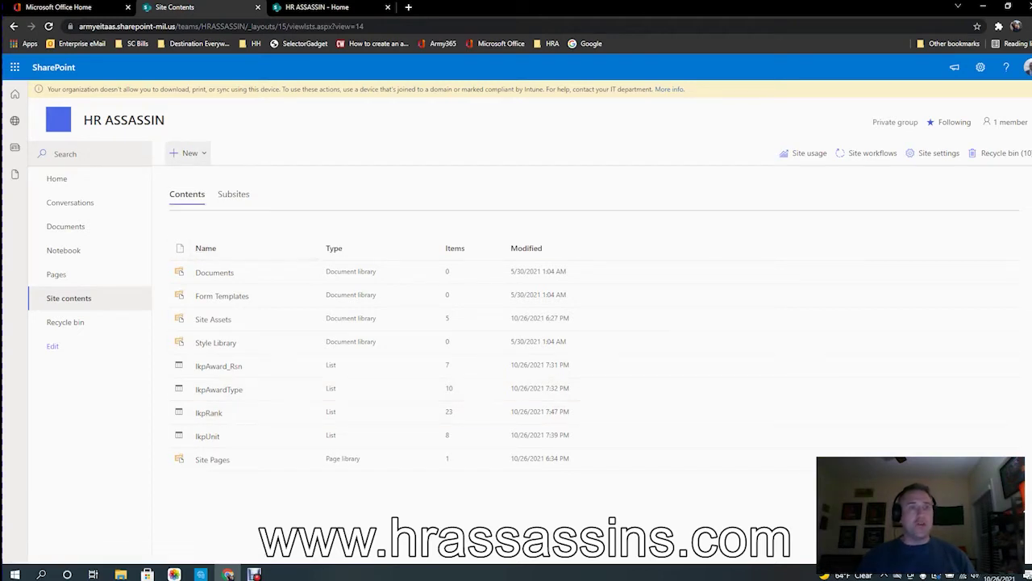
Start a new blank list in the site contents and name it "Brigade S-1 Awards Tracker"
{"action": "left_click", "coordinate": [187, 153]}
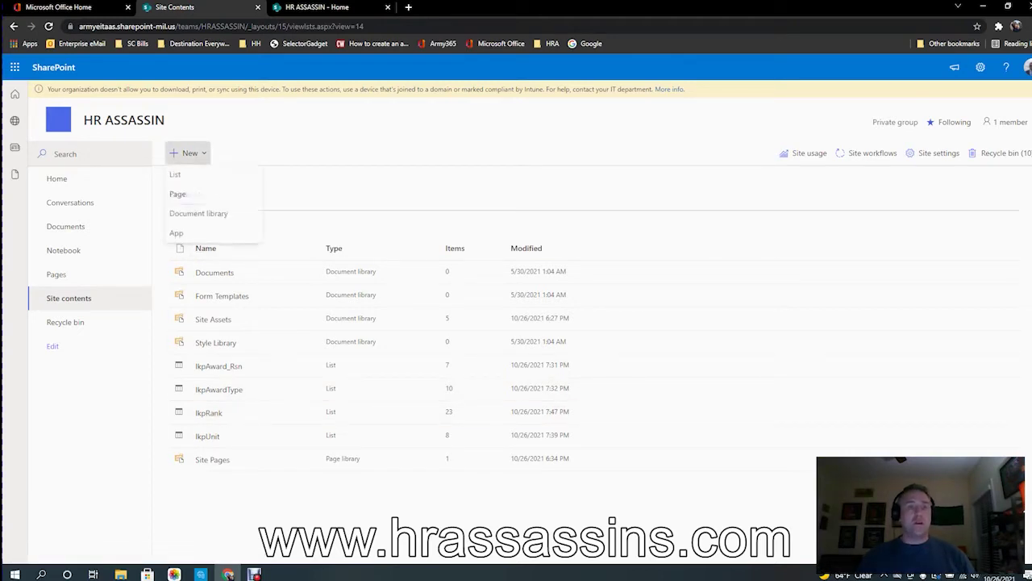
{"action": "left_click", "coordinate": [180, 172]}
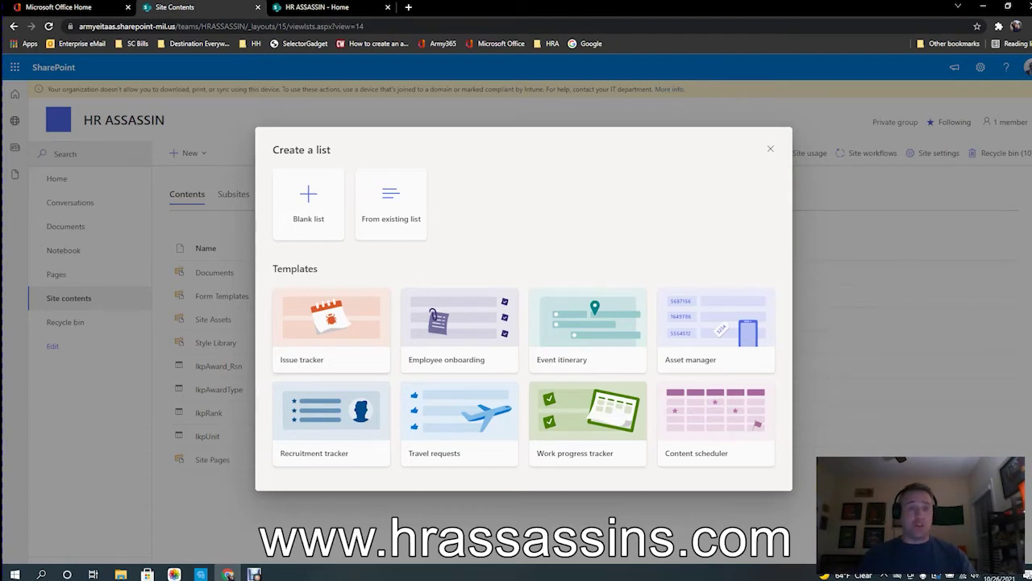
{"action": "left_click", "coordinate": [308, 205]}
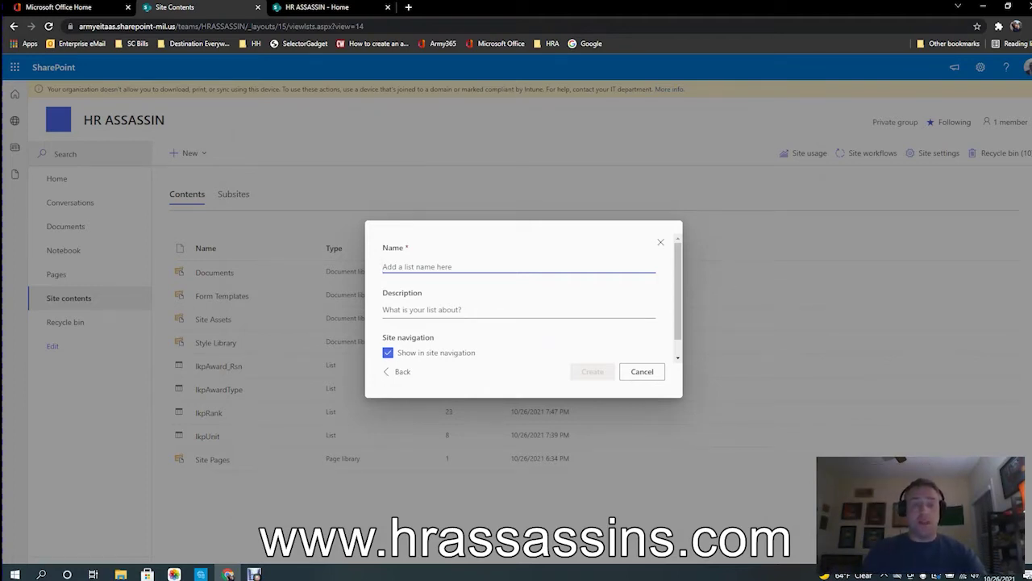
{"action": "type", "text": "Bria"}
{"action": "key", "text": "BackSpace"}
{"action": "type", "text": "h"}
{"action": "key", "text": "BackSpace"}
{"action": "type", "text": "gade "}
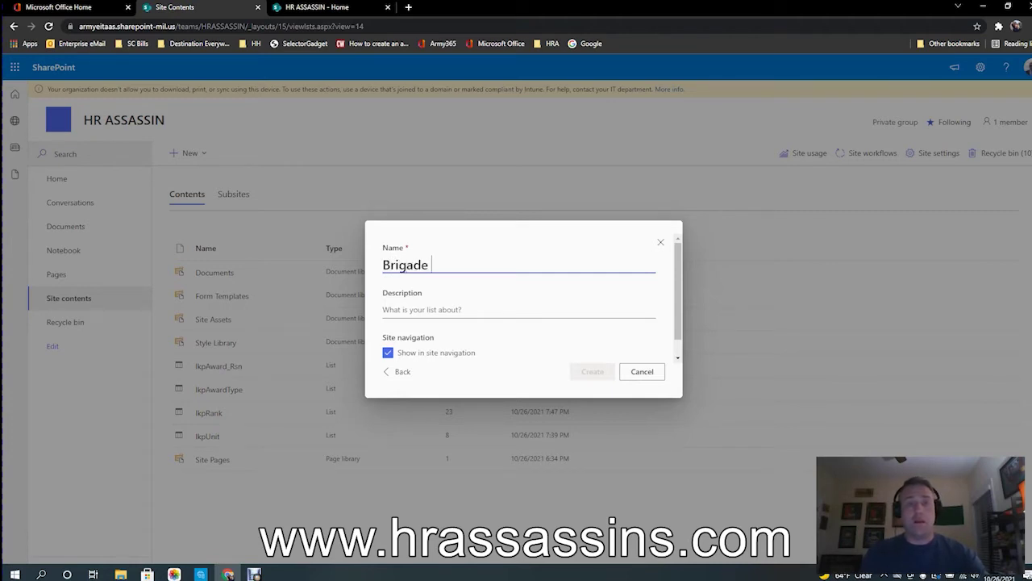
{"action": "type", "text": "S-1 Awards Tracker"}
{"action": "key", "text": "Tab"}
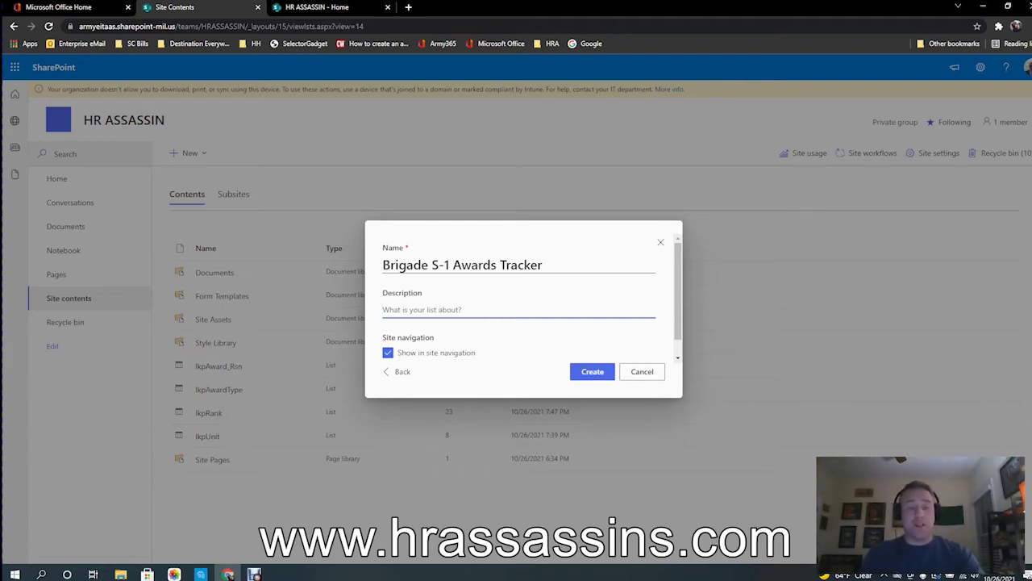
Describe the list as "myBDE Awards Tracker", exclude it from site navigation, and create it
{"action": "type", "text": "myBDE"}
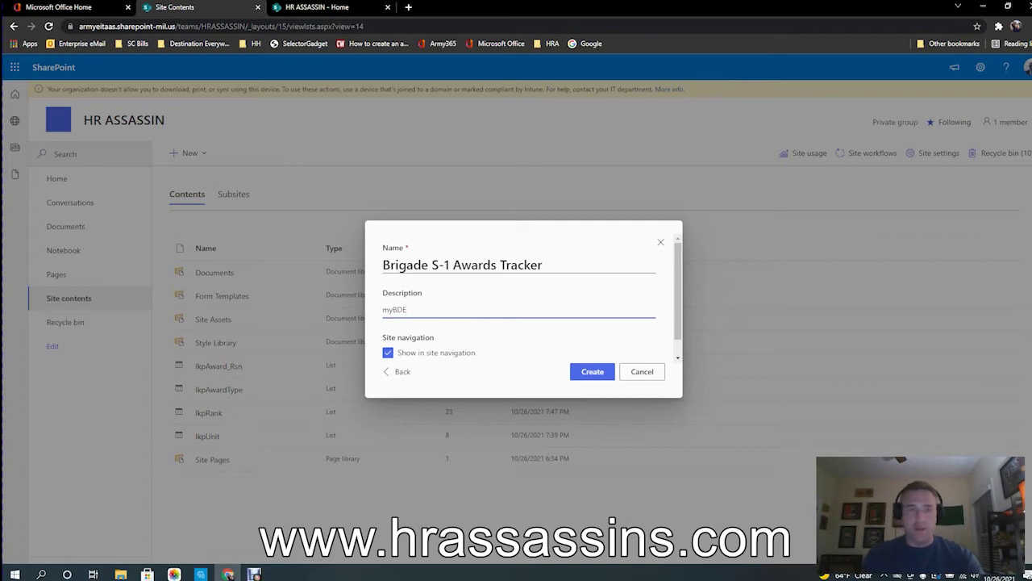
{"action": "type", "text": " Awards Tracker"}
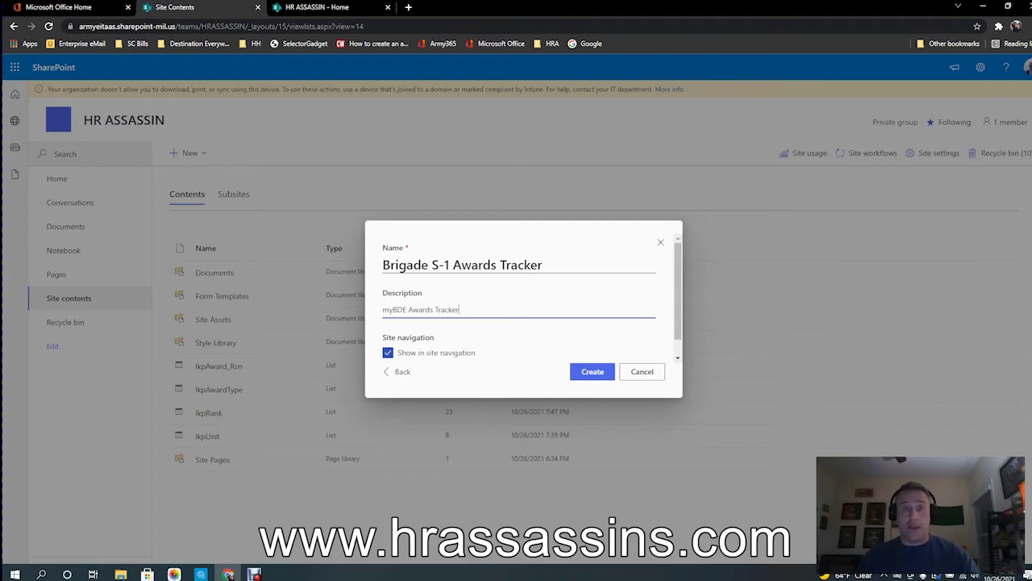
{"action": "left_click", "coordinate": [388, 352]}
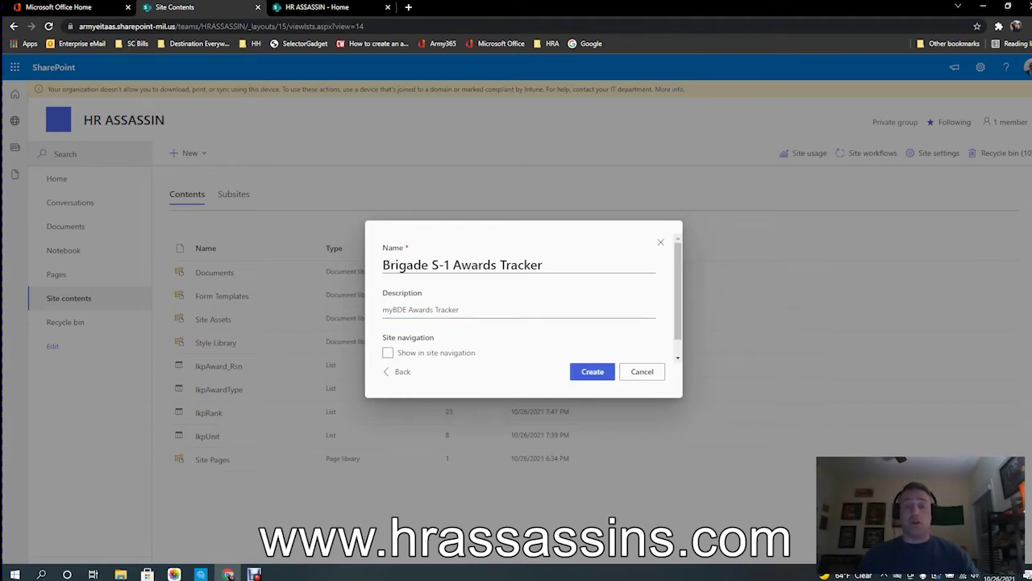
{"action": "left_click", "coordinate": [591, 371]}
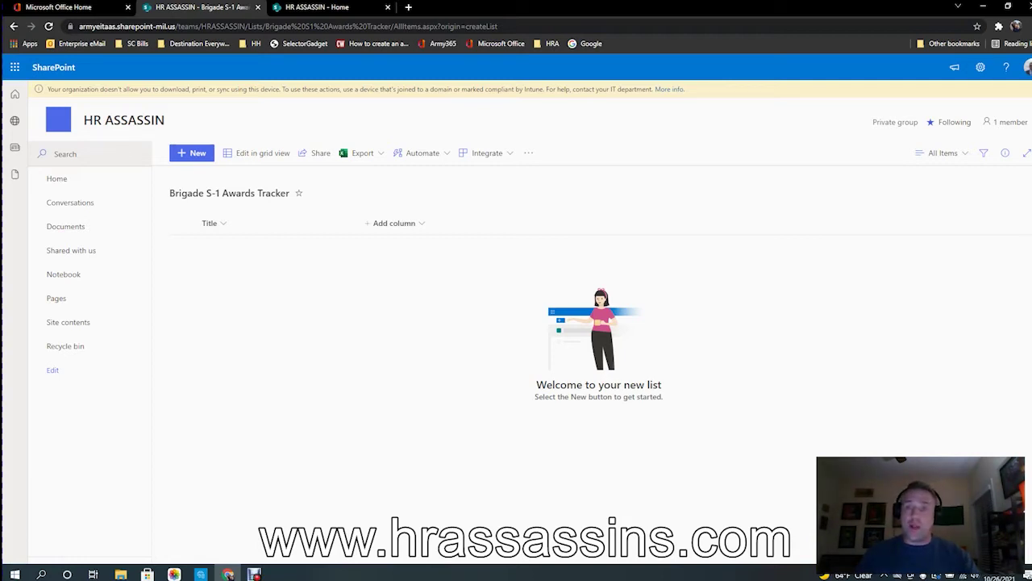
Open the list settings of the Brigade S-1 Awards Tracker
{"action": "left_click", "coordinate": [979, 67]}
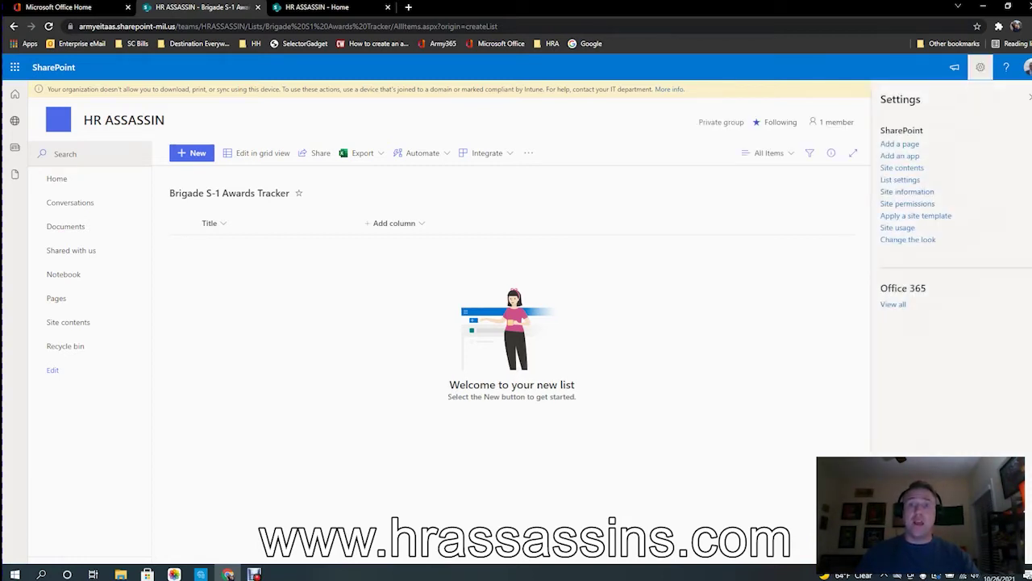
{"action": "left_click", "coordinate": [900, 180]}
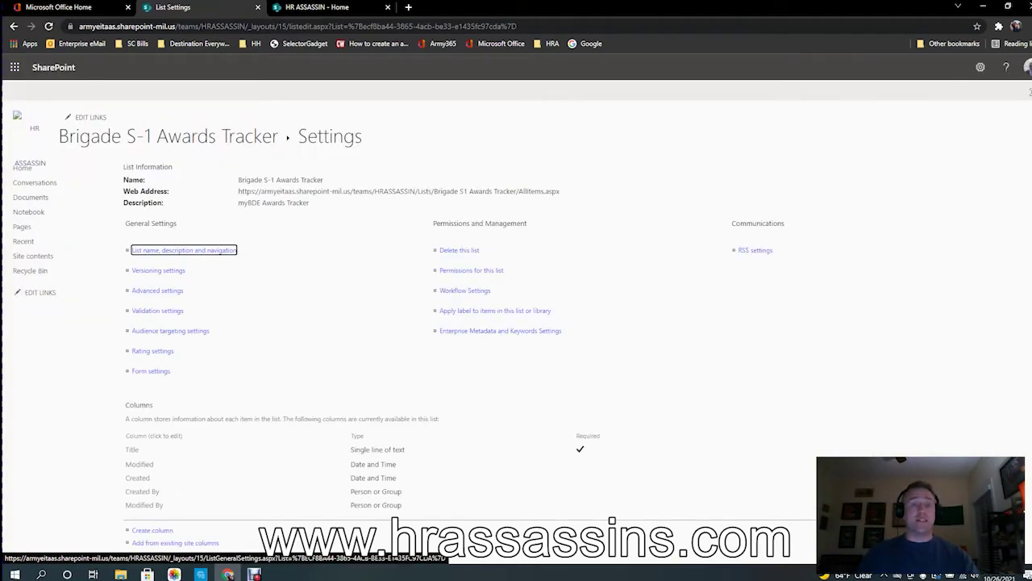
Examine the list's web address, default columns and views on the settings page
{"action": "scroll", "coordinate": [516, 322], "scroll_direction": "down", "scroll_amount": 3}
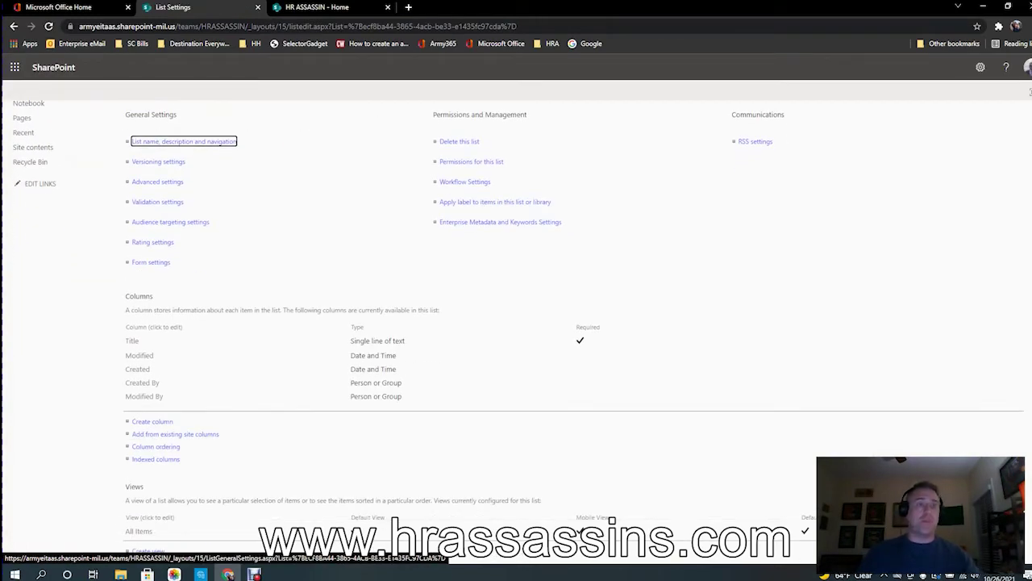
{"action": "scroll", "coordinate": [517, 323], "scroll_direction": "up", "scroll_amount": 3}
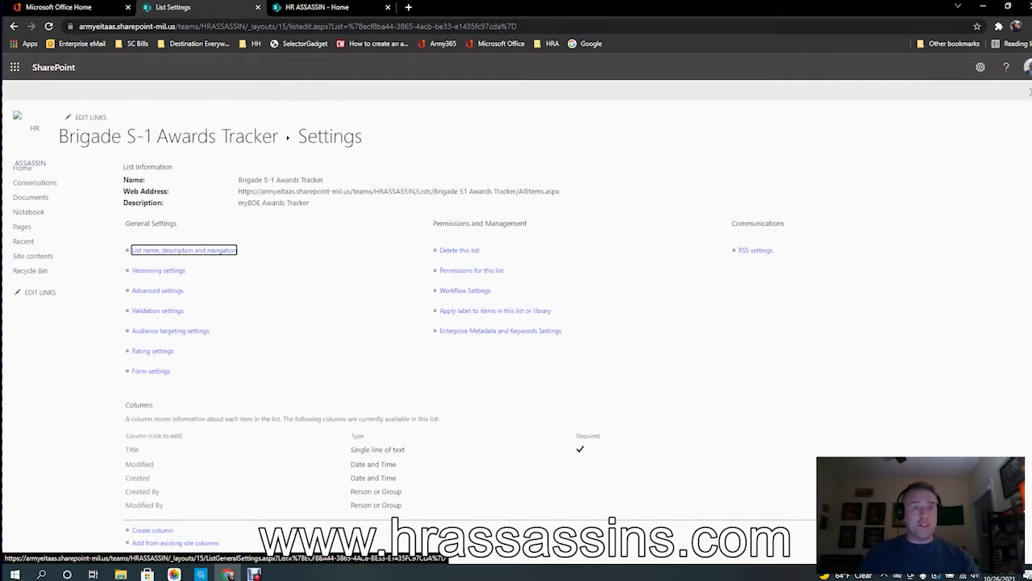
{"action": "left_click_drag", "start_coordinate": [239, 192], "coordinate": [617, 191]}
{"action": "double_click", "coordinate": [532, 191]}
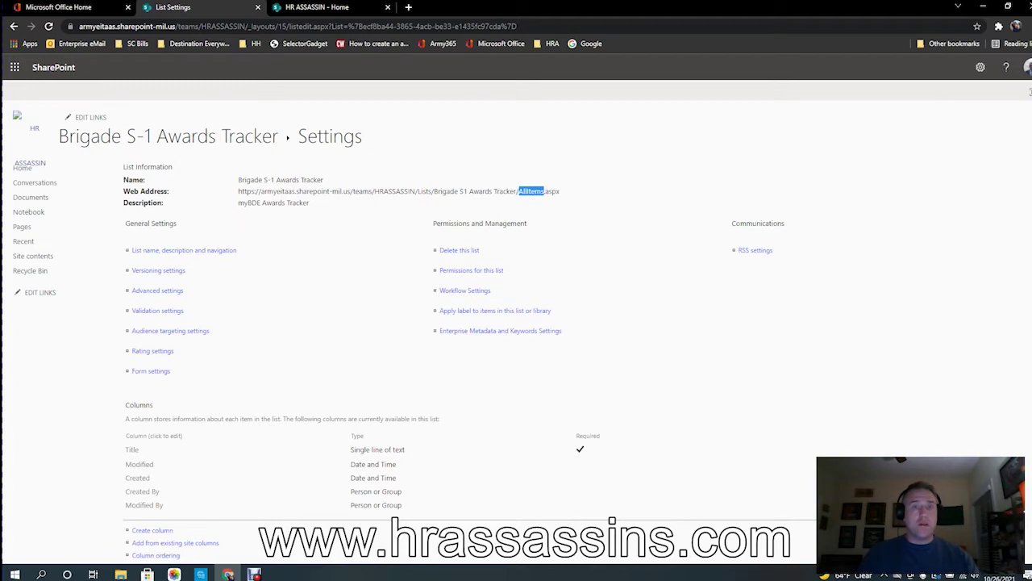
{"action": "left_click", "coordinate": [517, 191]}
{"action": "left_click_drag", "start_coordinate": [470, 191], "coordinate": [510, 191]}
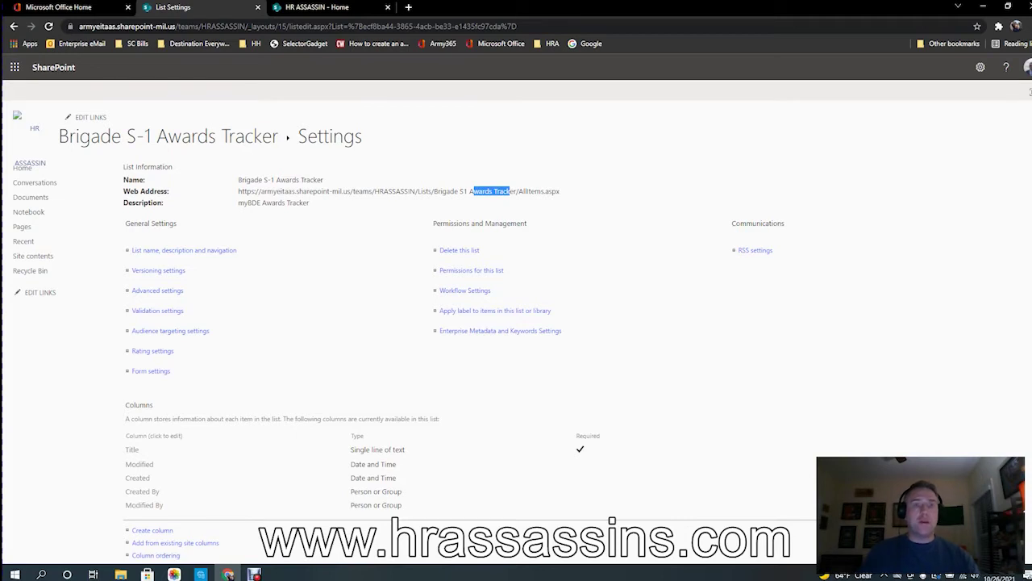
{"action": "left_click_drag", "start_coordinate": [434, 191], "coordinate": [544, 191]}
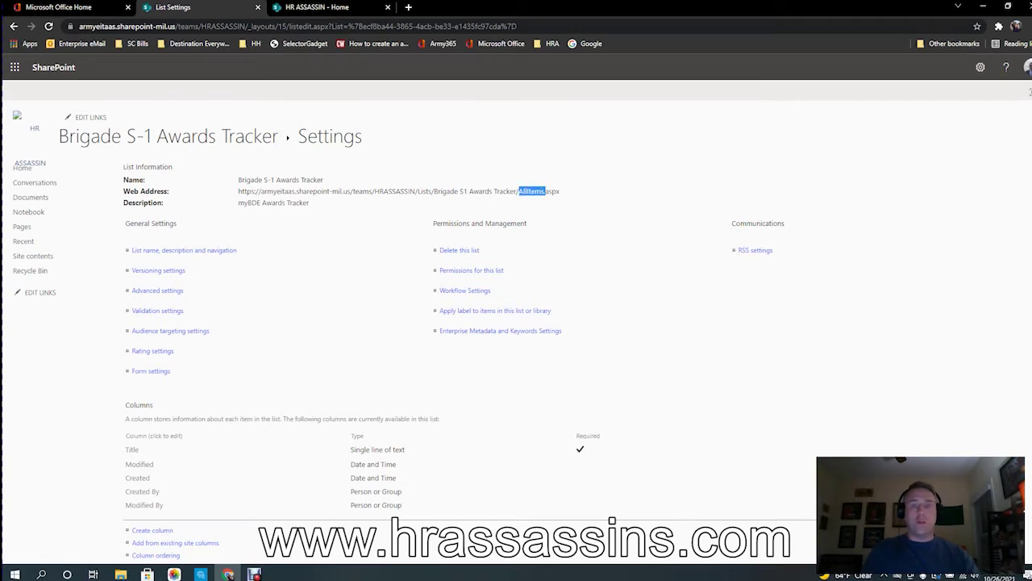
{"action": "scroll", "coordinate": [516, 322], "scroll_direction": "down", "scroll_amount": 2}
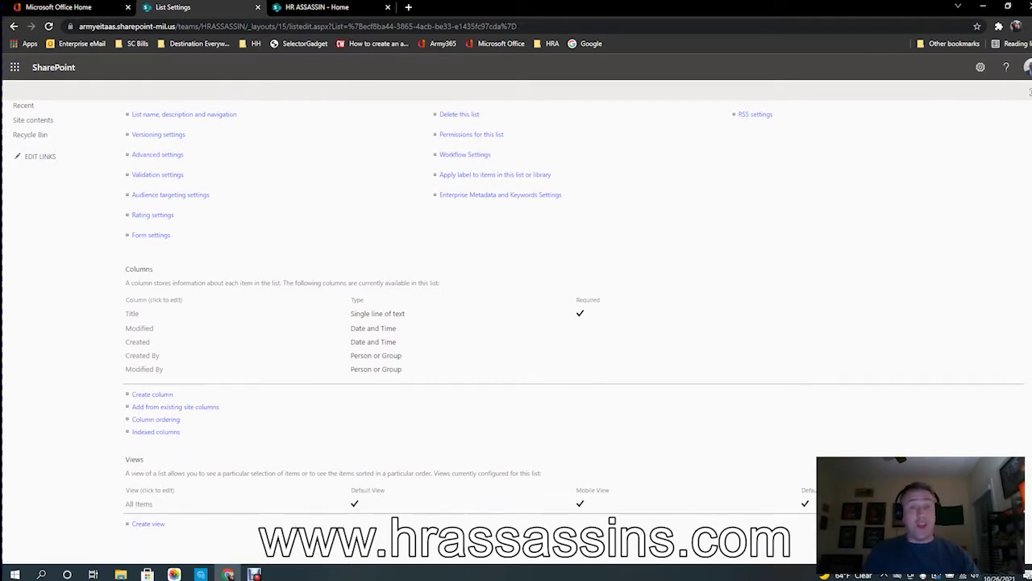
{"action": "scroll", "coordinate": [516, 322], "scroll_direction": "up", "scroll_amount": 2}
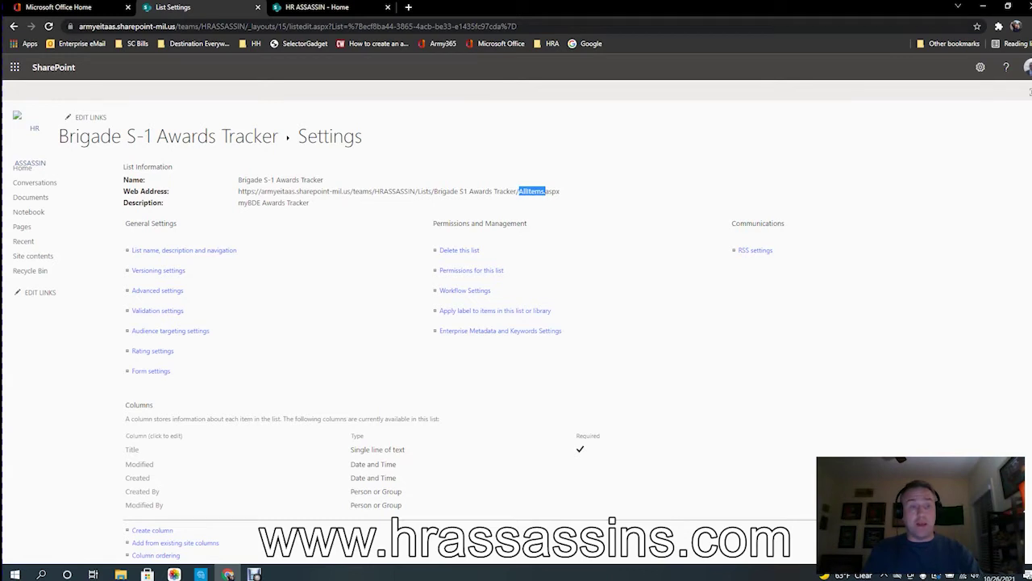
Edit the Title column and change its name to "Recommendend Soldier"
{"action": "left_click", "coordinate": [132, 449]}
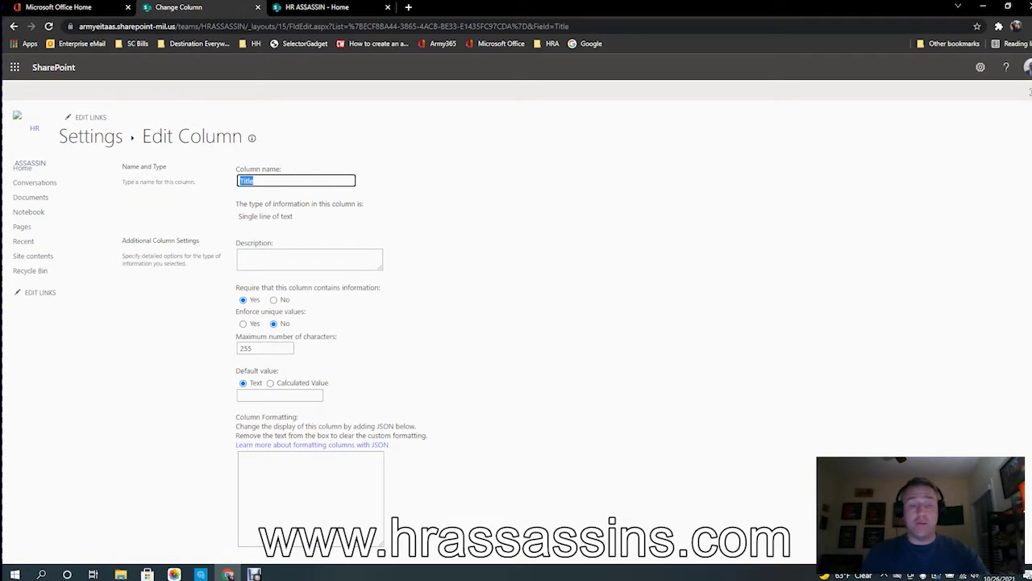
{"action": "type", "text": "R"}
{"action": "key", "text": "Down"}
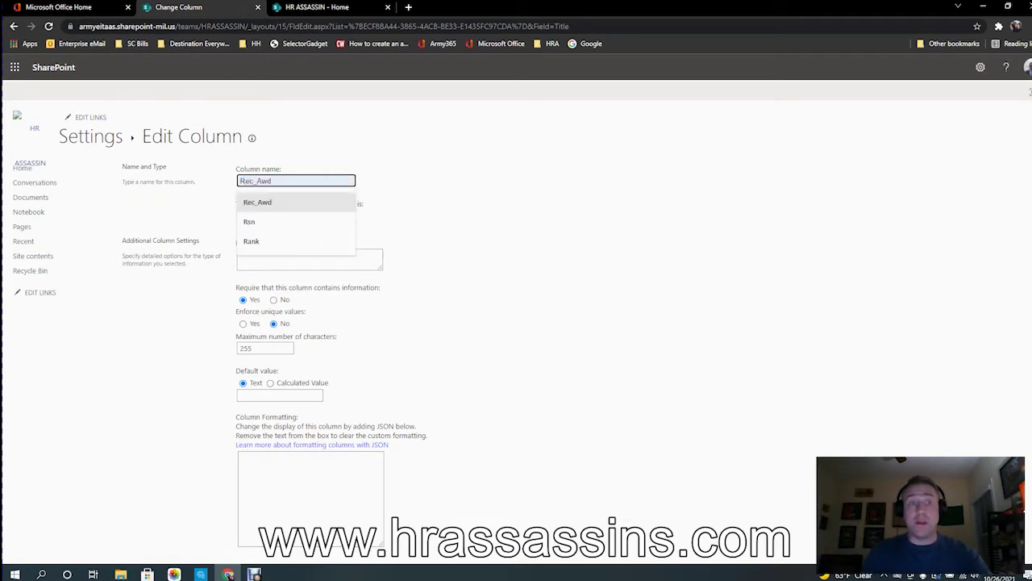
{"action": "type", "text": "ecomm"}
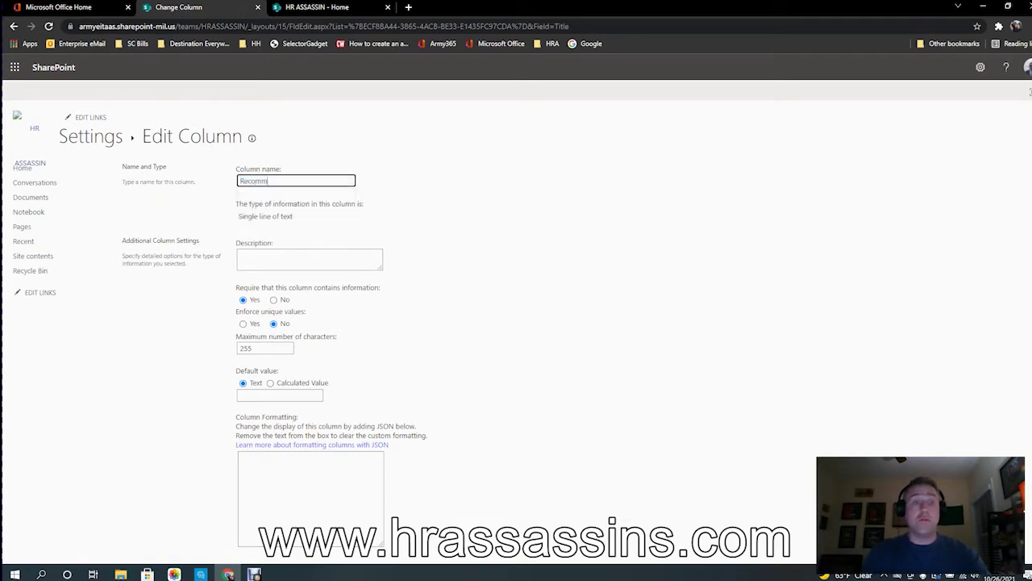
{"action": "type", "text": "end"}
{"action": "type", "text": "end Soldie"}
{"action": "type", "text": "r"}
{"action": "key", "text": "Tab"}
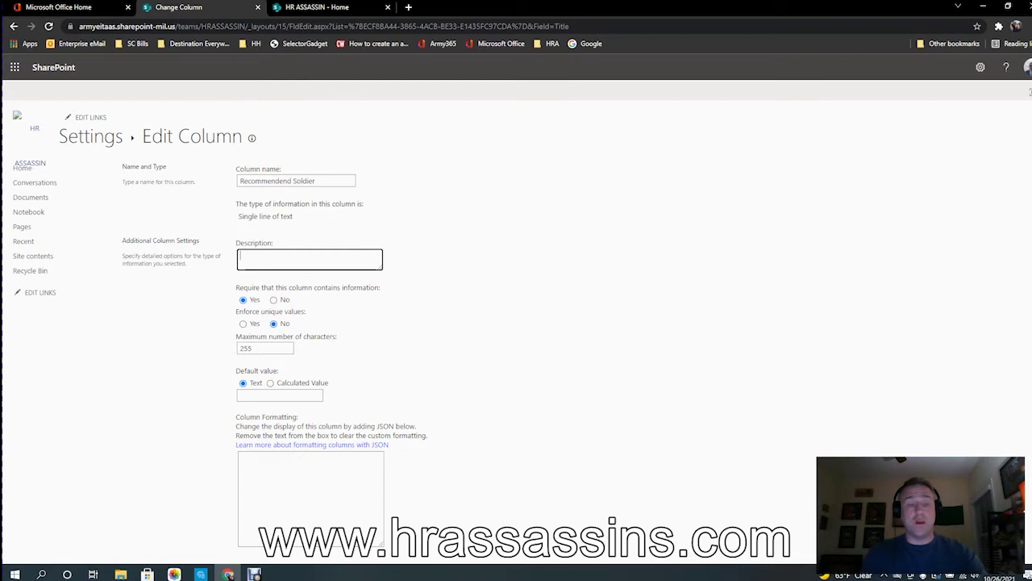
Enter the column description "Last, First MI" with "(Blk 3 of DA638)" on a second line
{"action": "type", "text": "Last, Fi"}
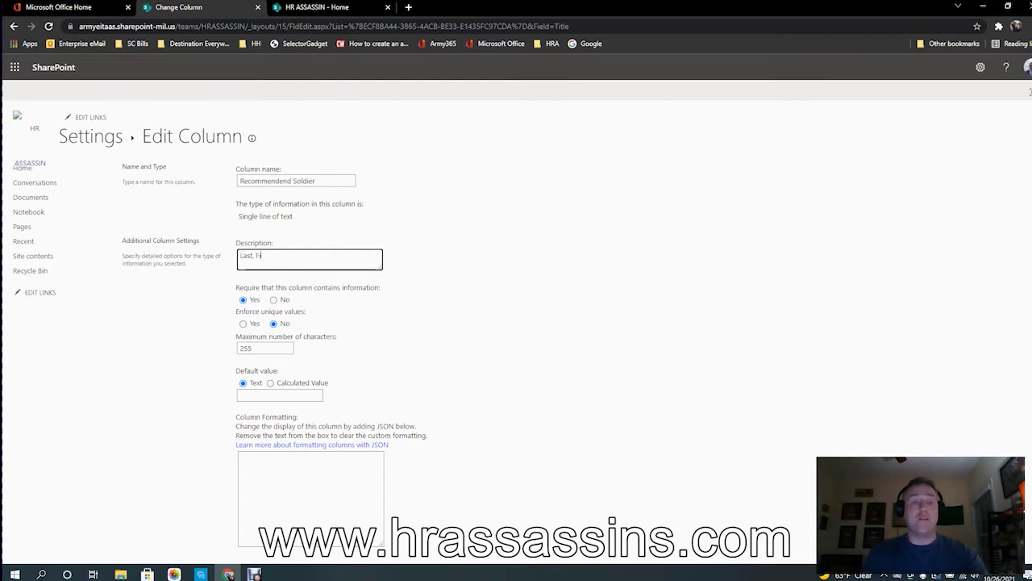
{"action": "type", "text": "rst M"}
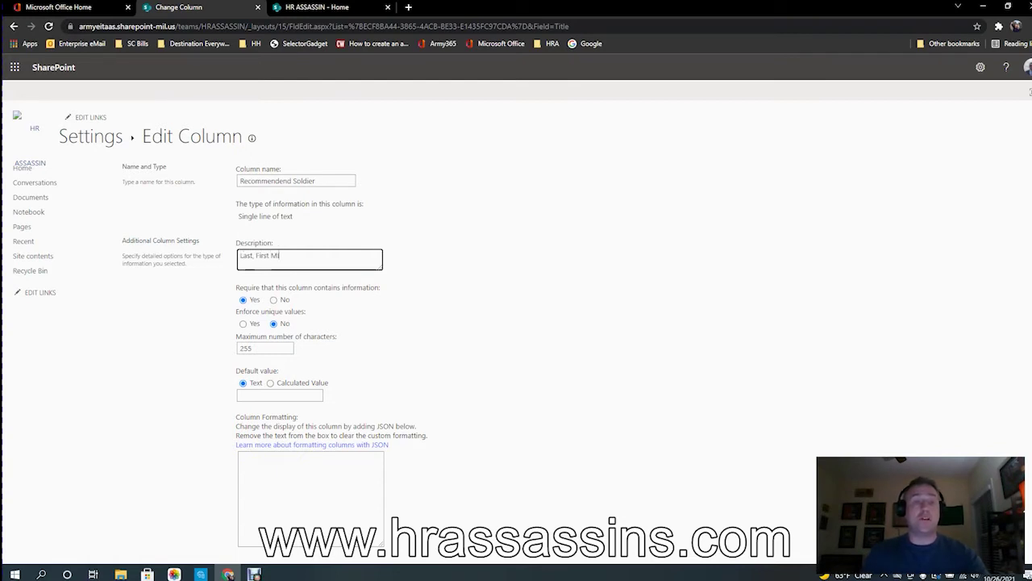
{"action": "type", "text": "I"}
{"action": "key", "text": "Return"}
{"action": "type", "text": "(Smith"}
{"action": "key", "text": "BackSpace"}
{"action": "key", "text": "BackSpace"}
{"action": "key", "text": "BackSpace"}
{"action": "key", "text": "BackSpace"}
{"action": "key", "text": "BackSpace"}
{"action": "type", "text": "Blk"}
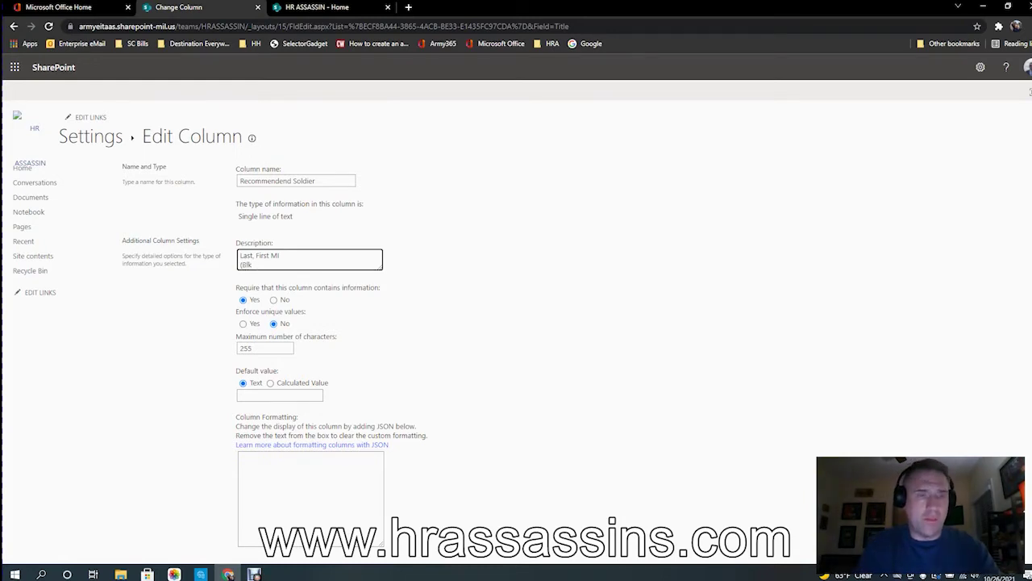
{"action": "type", "text": " 3 of DA"}
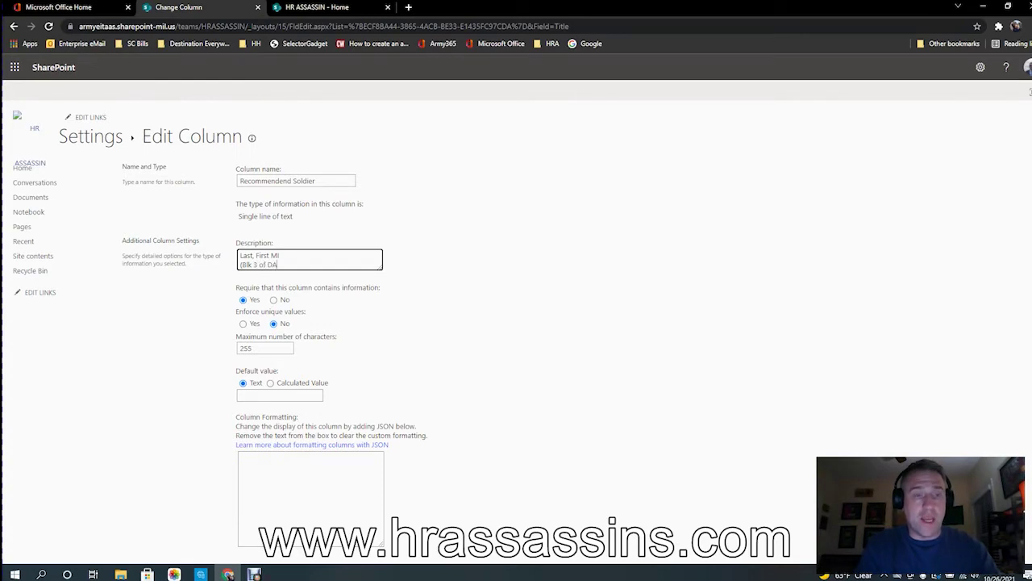
{"action": "type", "text": "d__"}
{"action": "type", "text": "38"}
{"action": "type", "text": ")"}
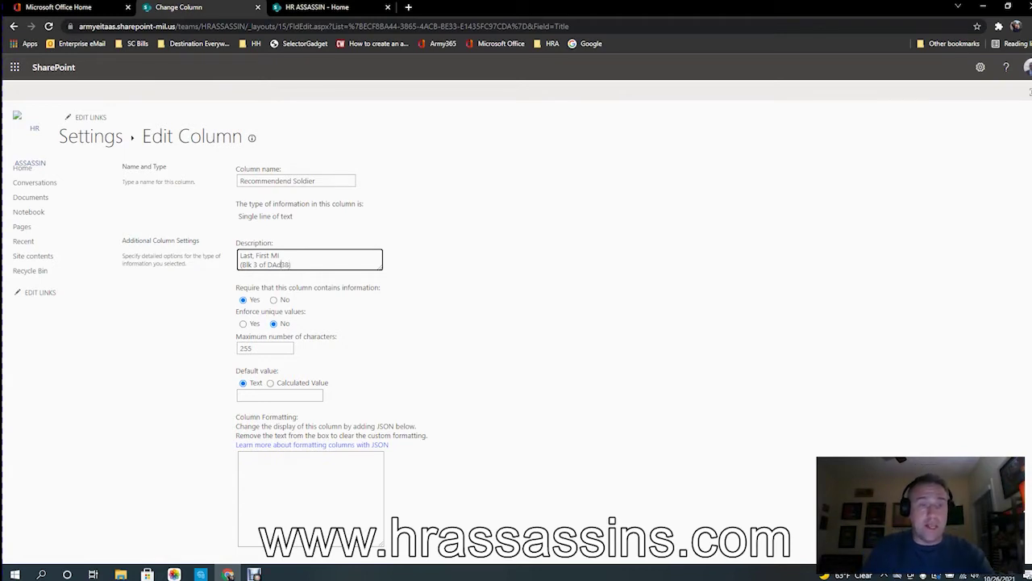
{"action": "key", "text": "BackSpace"}
{"action": "type", "text": "6"}
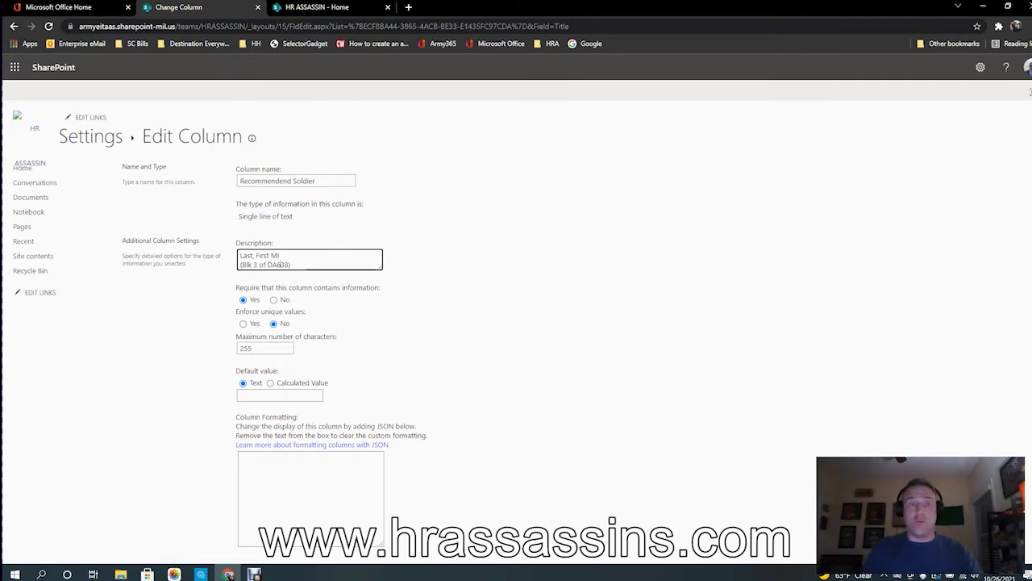
{"action": "key", "text": "ctrl+a"}
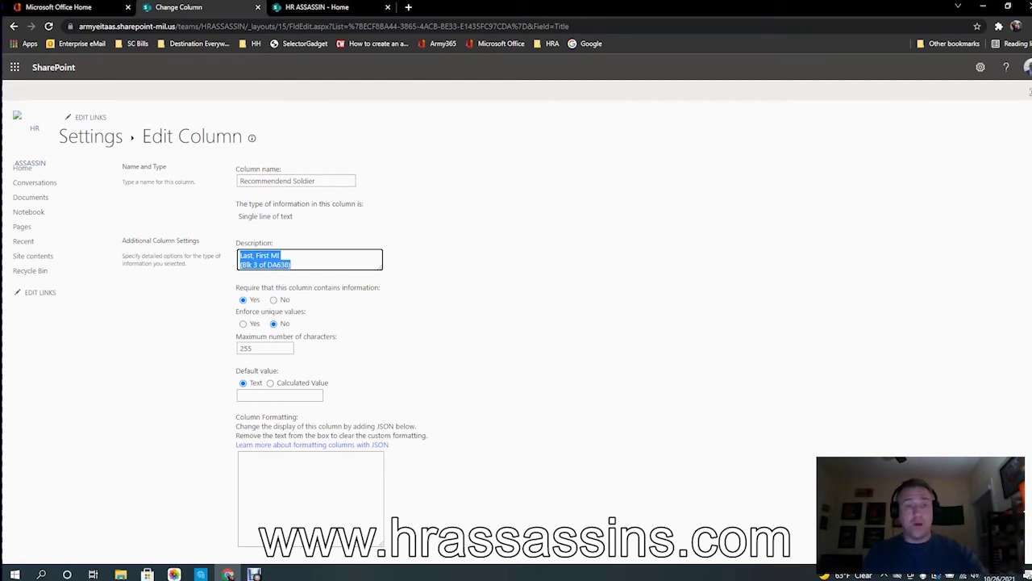
{"action": "left_click", "coordinate": [291, 264]}
{"action": "left_click_drag", "start_coordinate": [292, 265], "coordinate": [239, 265]}
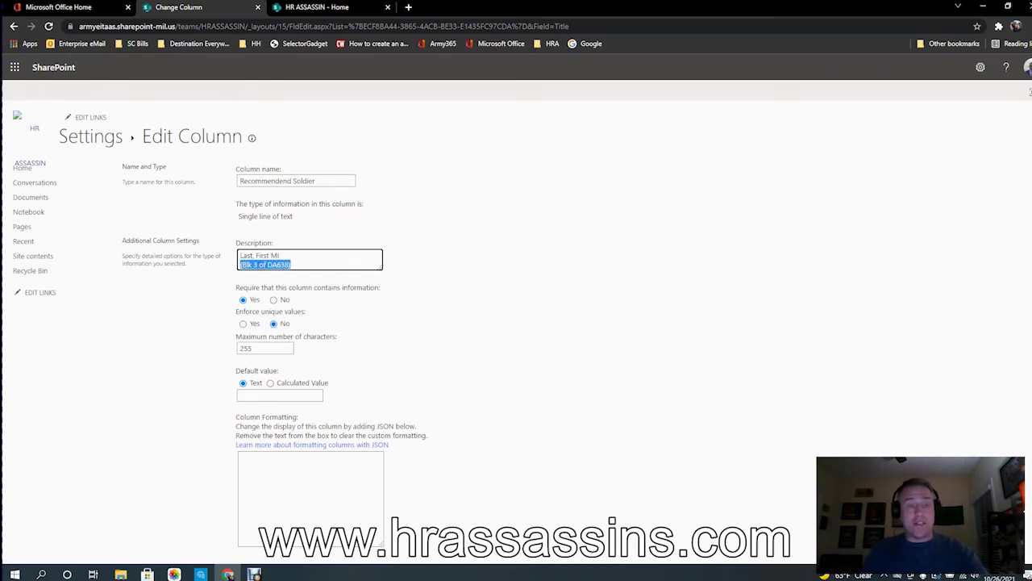
Make the Recommendend Soldier column optional and save its settings
{"action": "left_click", "coordinate": [266, 349]}
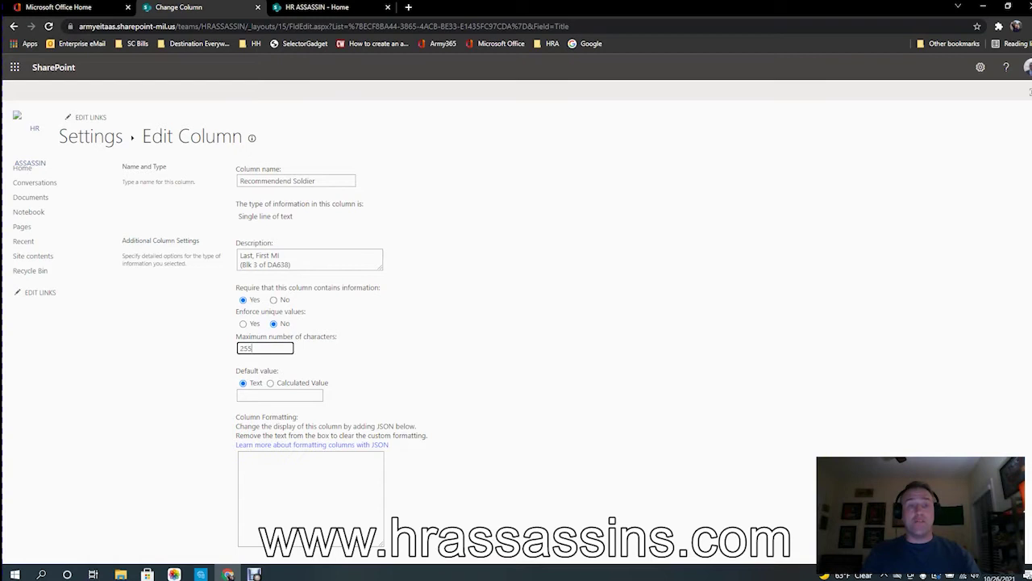
{"action": "left_click", "coordinate": [273, 299]}
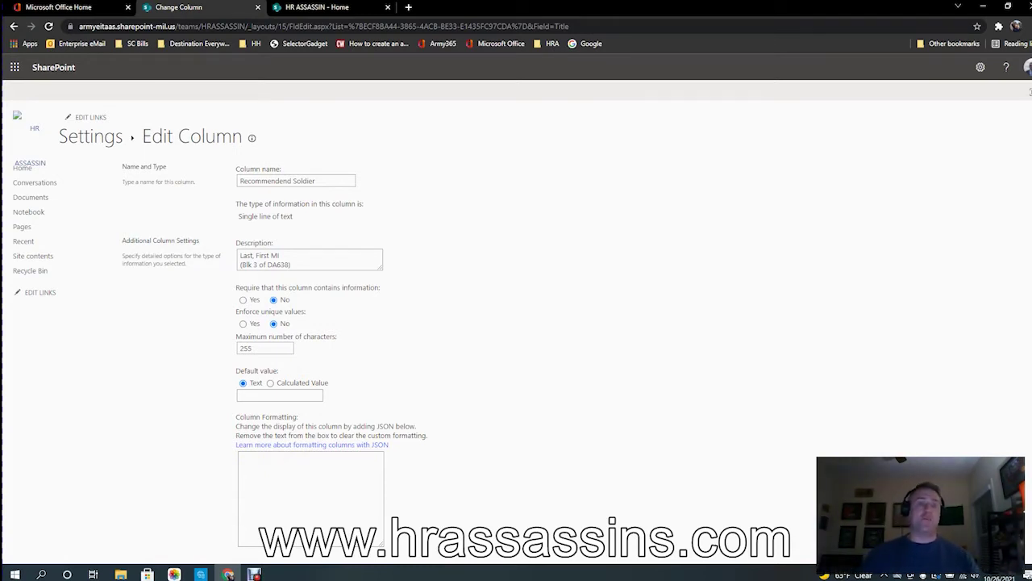
{"action": "scroll", "coordinate": [395, 519], "scroll_direction": "down", "scroll_amount": 1}
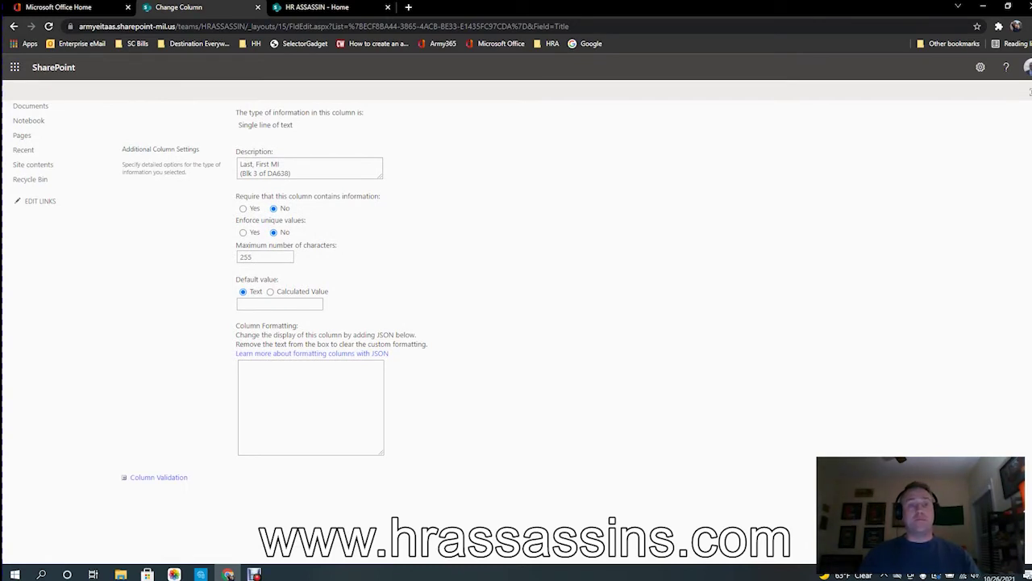
{"action": "left_click", "coordinate": [265, 256]}
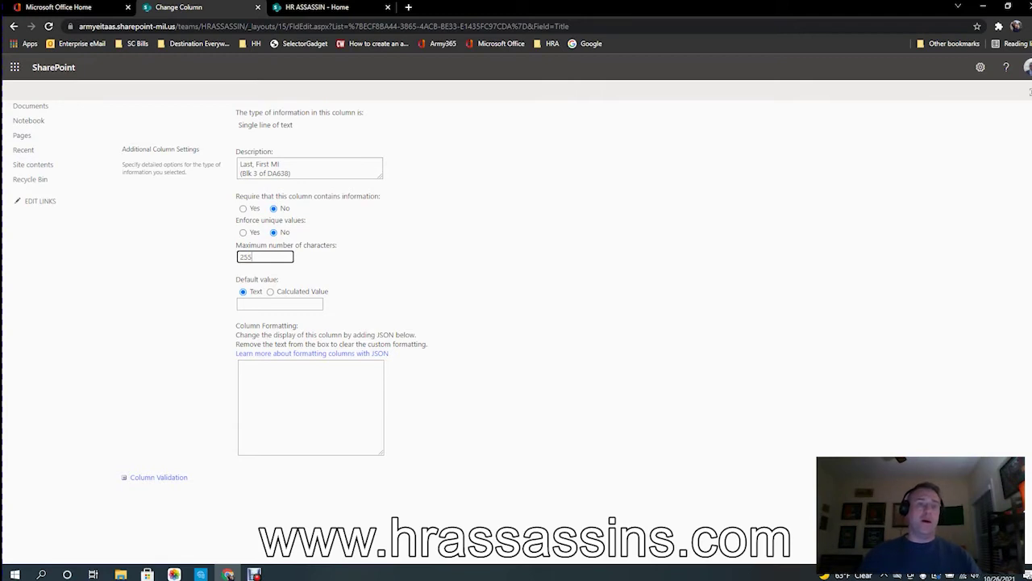
{"action": "left_click", "coordinate": [279, 304]}
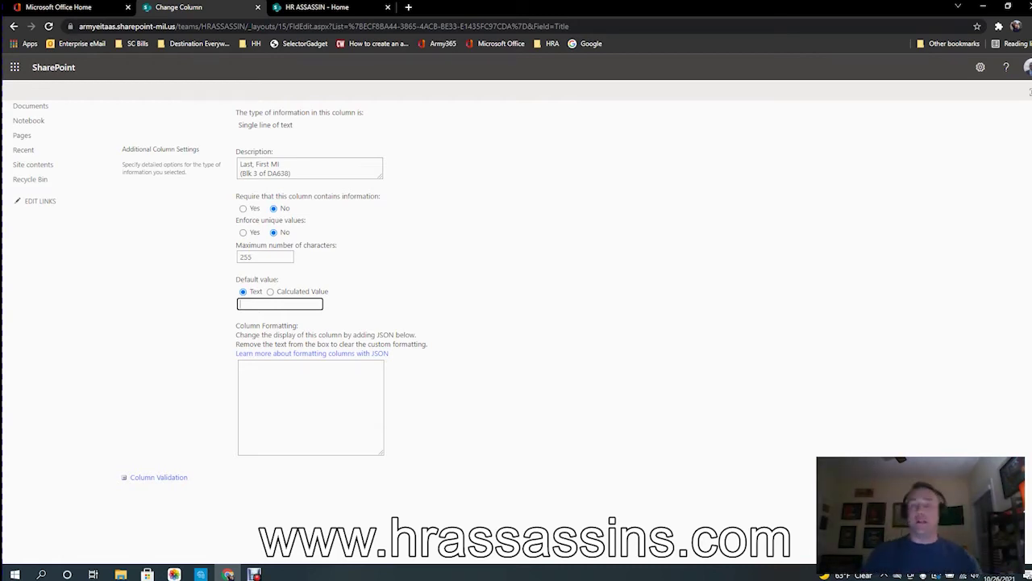
{"action": "left_click", "coordinate": [310, 407]}
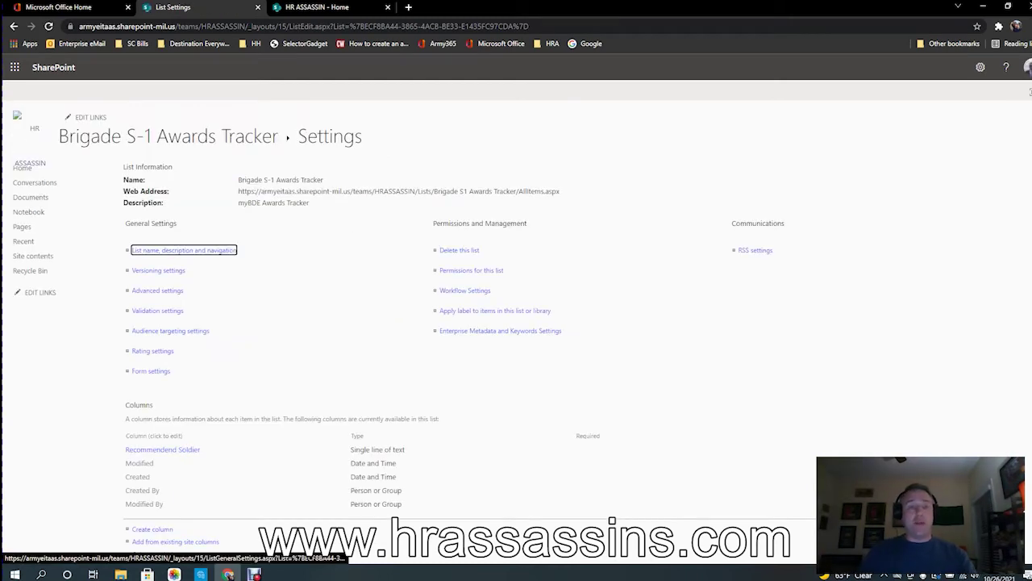
Start a new column in the Brigade S-1 Awards Tracker list and name it "Rank"
{"action": "scroll", "coordinate": [516, 323], "scroll_direction": "down", "scroll_amount": 2}
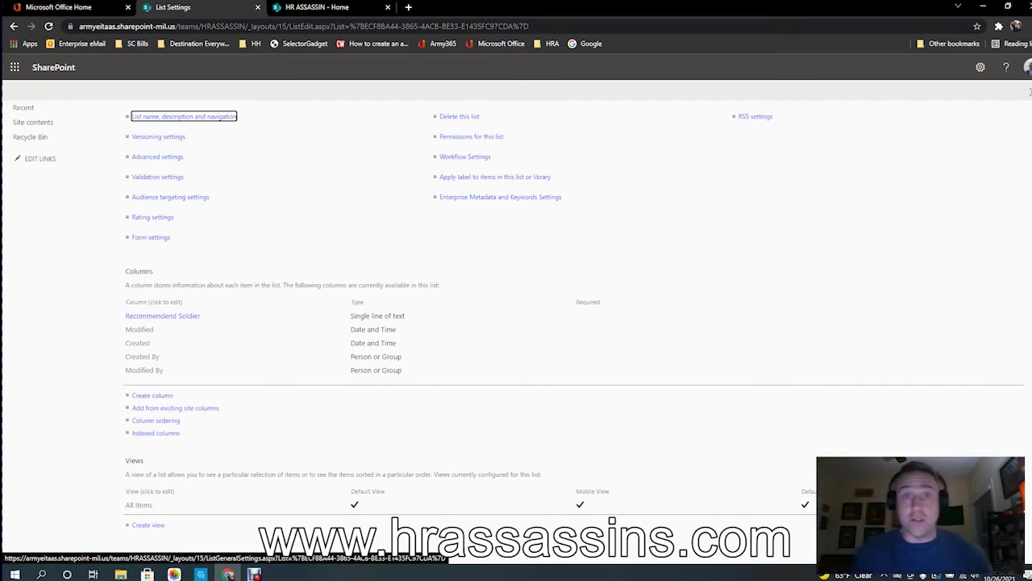
{"action": "scroll", "coordinate": [516, 323], "scroll_direction": "down", "scroll_amount": 1}
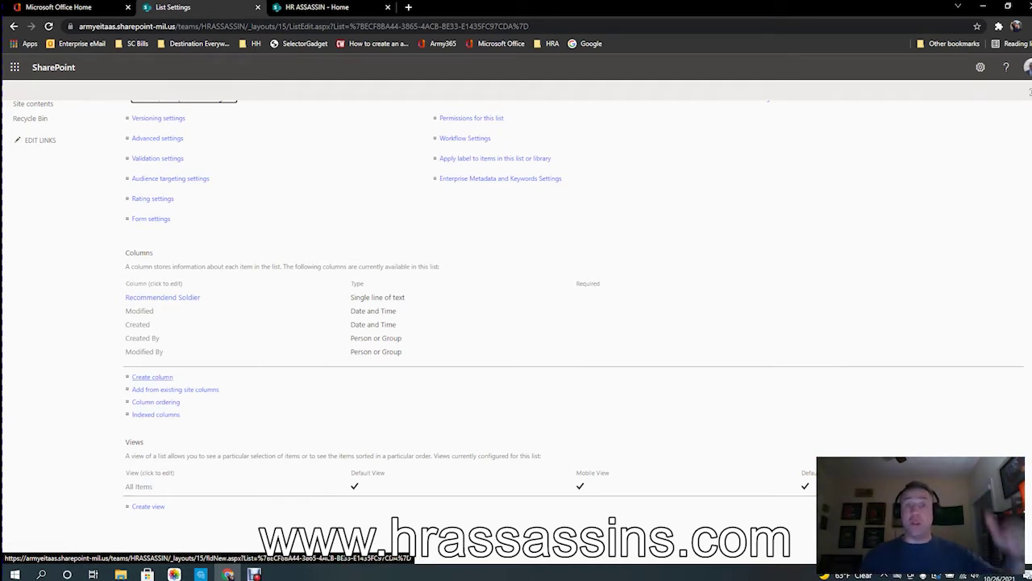
{"action": "left_click", "coordinate": [151, 377]}
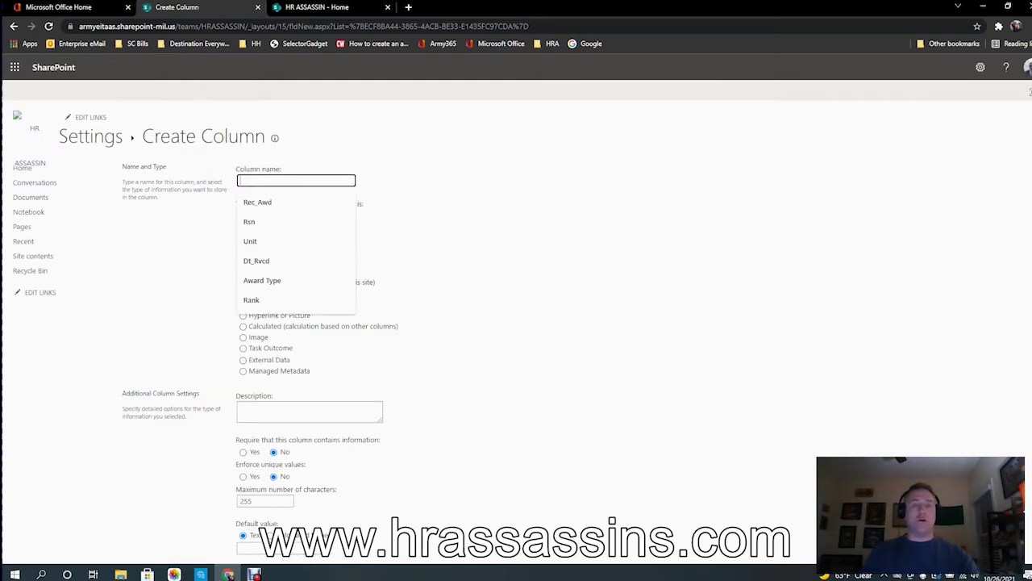
{"action": "type", "text": "Rank"}
{"action": "key", "text": "Tab"}
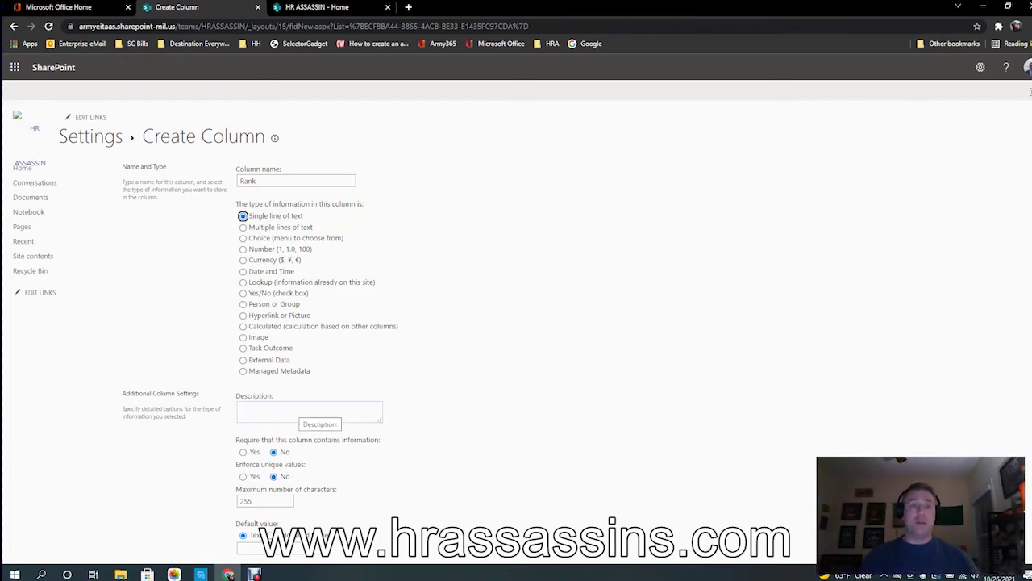
Set the Rank column's type to Choice and its description to "Enter the Recommended Soldier's Rank" with "(Blk 3 of DA638)" on a second line
{"action": "left_click", "coordinate": [243, 238]}
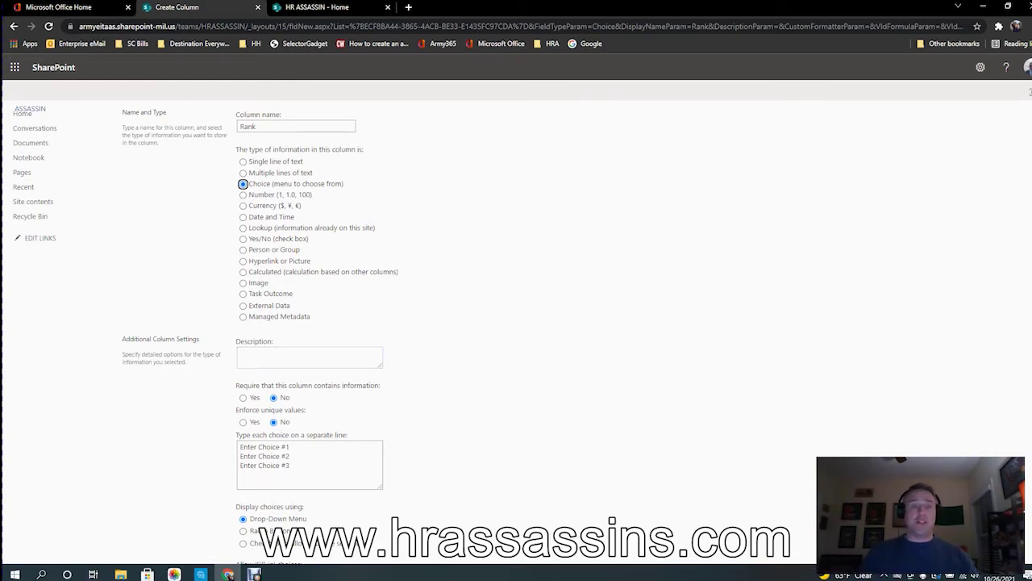
{"action": "left_click", "coordinate": [309, 357]}
{"action": "type", "text": "Enter the Recommended Soldier's Rank (Blk 3 of DA638)"}
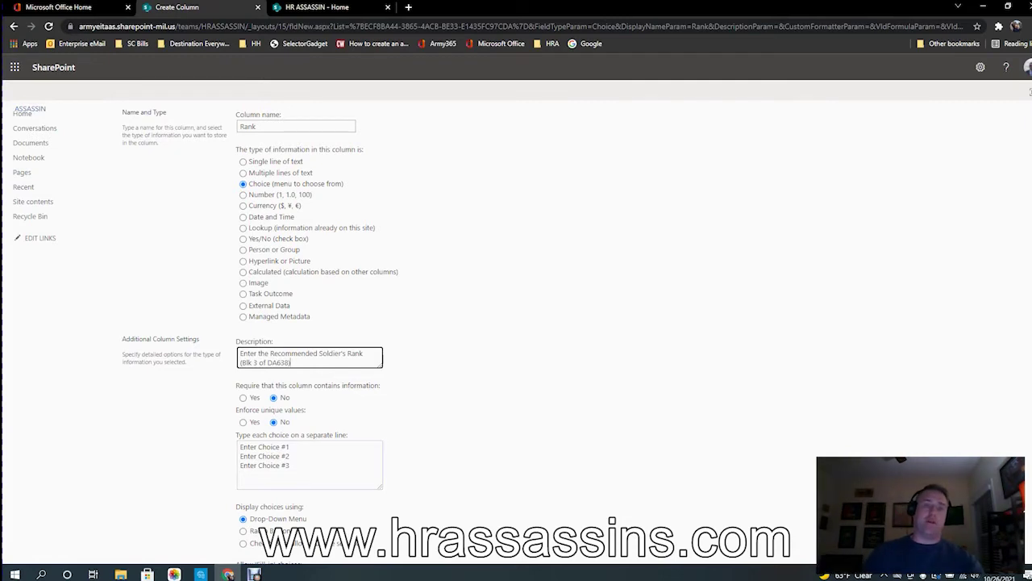
Replace the placeholder choices of the Rank column with PV2, PFC and SPC on separate lines
{"action": "left_click", "coordinate": [293, 466]}
{"action": "key", "text": "BackSpace"}
{"action": "key", "text": "BackSpace"}
{"action": "key", "text": "BackSpace"}
{"action": "key", "text": "BackSpace"}
{"action": "key", "text": "BackSpace"}
{"action": "key", "text": "BackSpace"}
{"action": "key", "text": "BackSpace"}
{"action": "key", "text": "BackSpace"}
{"action": "key", "text": "BackSpace"}
{"action": "key", "text": "BackSpace"}
{"action": "key", "text": "BackSpace"}
{"action": "key", "text": "BackSpace"}
{"action": "key", "text": "BackSpace"}
{"action": "key", "text": "BackSpace"}
{"action": "key", "text": "BackSpace"}
{"action": "key", "text": "BackSpace"}
{"action": "key", "text": "BackSpace"}
{"action": "key", "text": "BackSpace"}
{"action": "key", "text": "BackSpace"}
{"action": "key", "text": "BackSpace"}
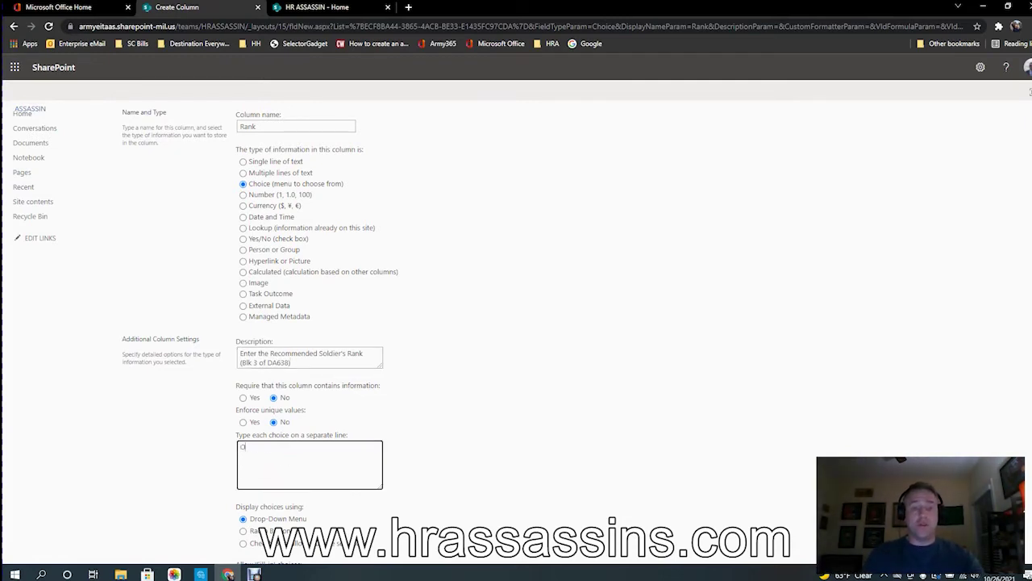
{"action": "type", "text": "PV2"}
{"action": "type", "text": " PFC"}
{"action": "key", "text": "Return"}
{"action": "type", "text": "SPC"}
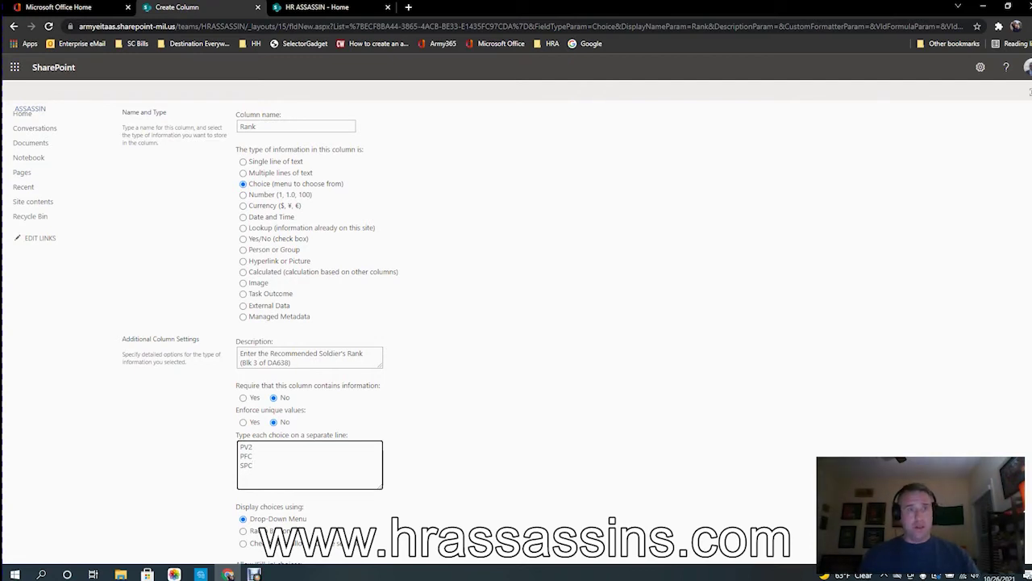
Review the lookup lists in the HR ASSASSIN site contents and return to the new column form
{"action": "left_click", "coordinate": [317, 7]}
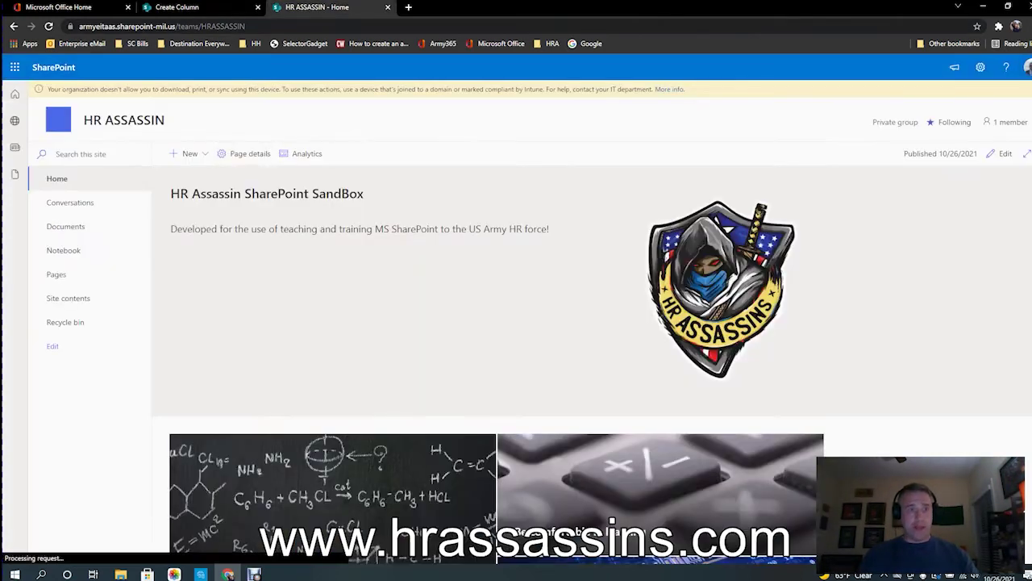
{"action": "left_click", "coordinate": [69, 299]}
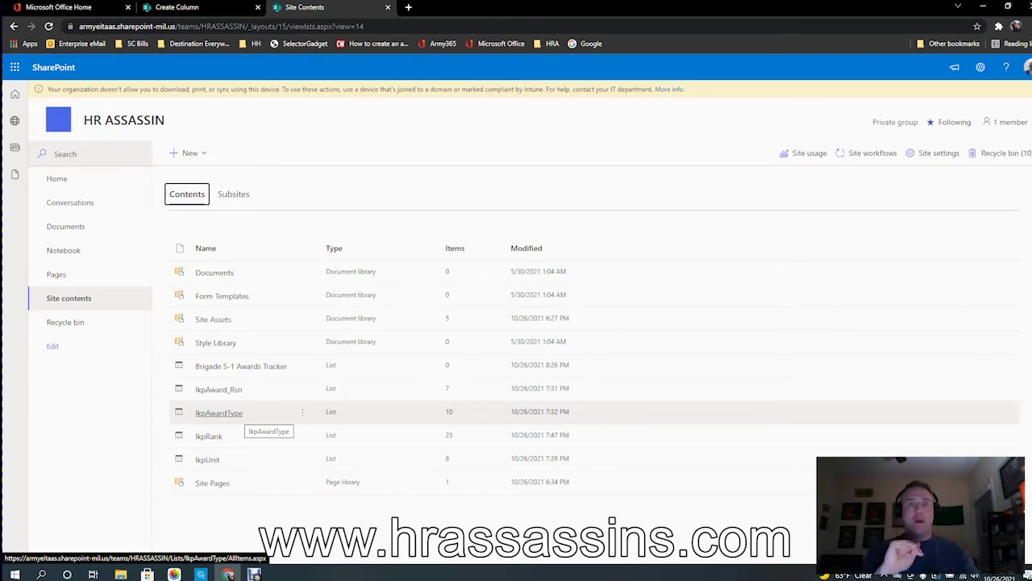
{"action": "left_click", "coordinate": [173, 7]}
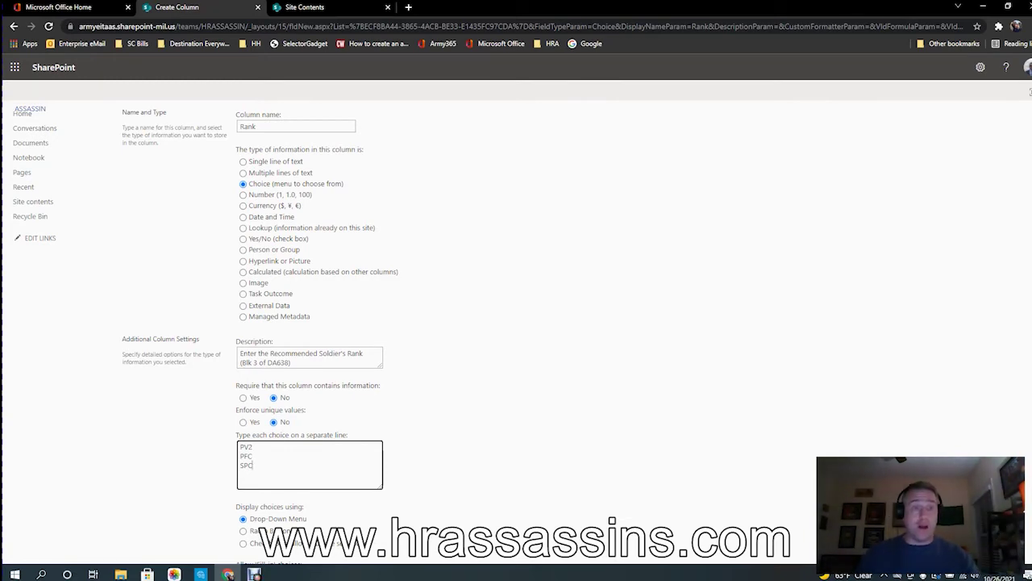
Change the Rank column's type to Lookup and get its information from the lkpRank list
{"action": "left_click", "coordinate": [244, 228]}
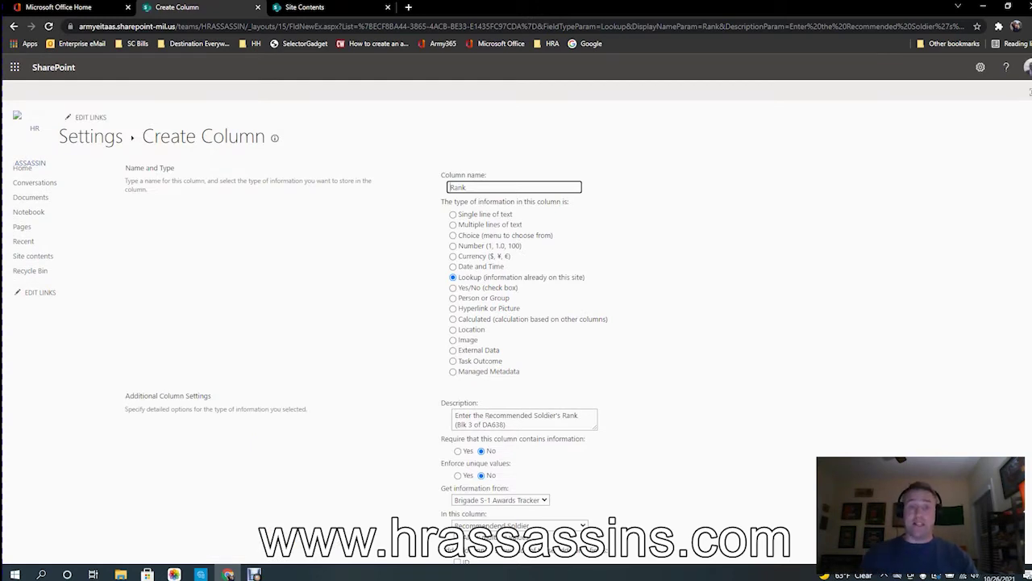
{"action": "scroll", "coordinate": [612, 520], "scroll_direction": "down", "scroll_amount": 2}
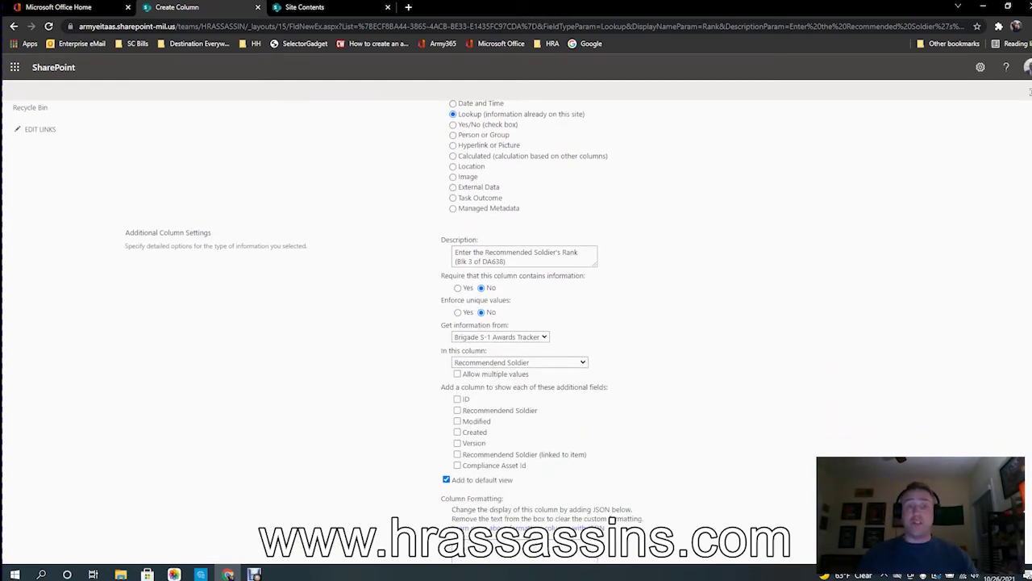
{"action": "scroll", "coordinate": [612, 520], "scroll_direction": "up", "scroll_amount": 1}
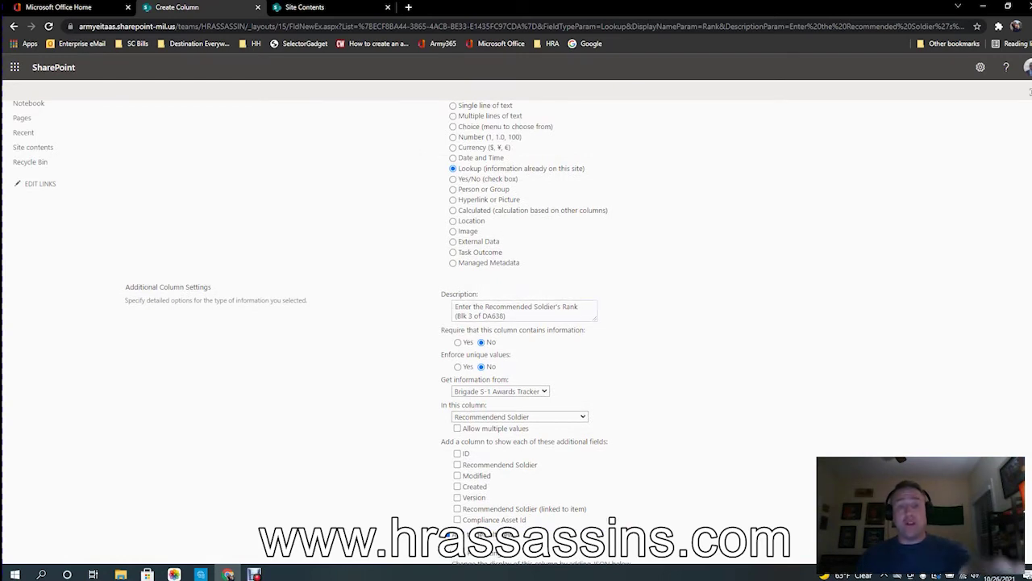
{"action": "scroll", "coordinate": [612, 521], "scroll_direction": "down", "scroll_amount": 1}
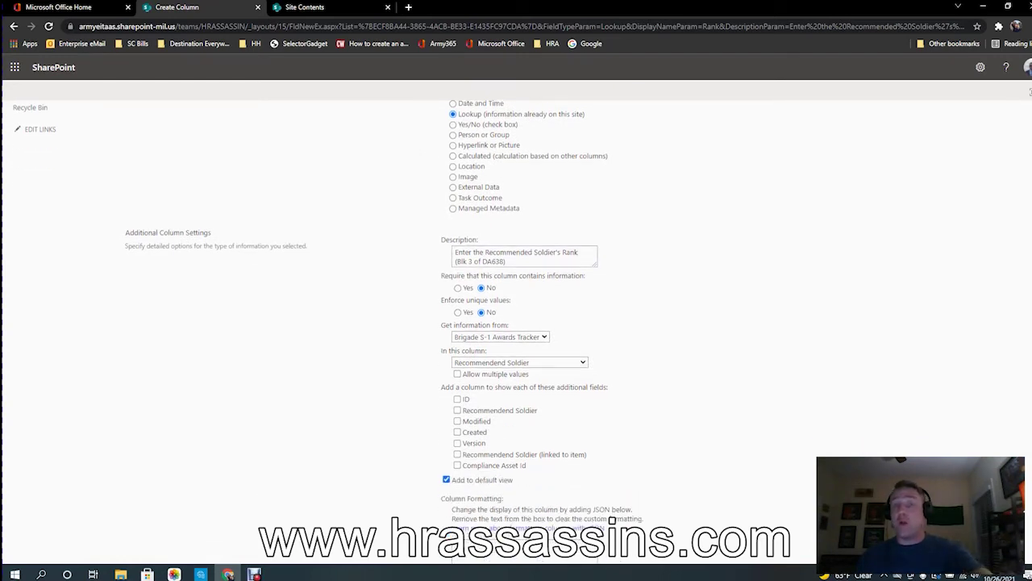
{"action": "scroll", "coordinate": [612, 520], "scroll_direction": "down", "scroll_amount": 1}
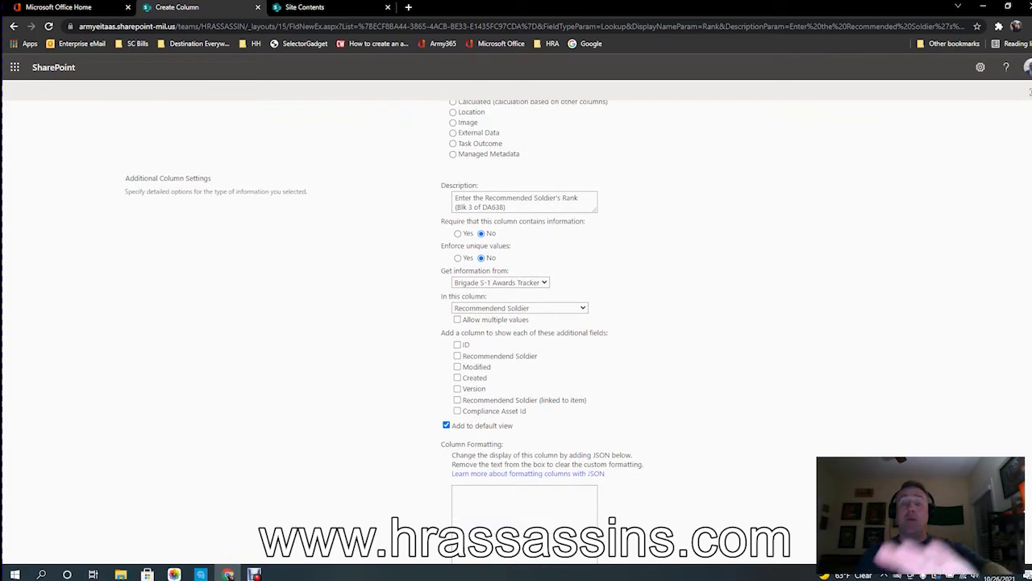
{"action": "scroll", "coordinate": [612, 520], "scroll_direction": "down", "scroll_amount": 1}
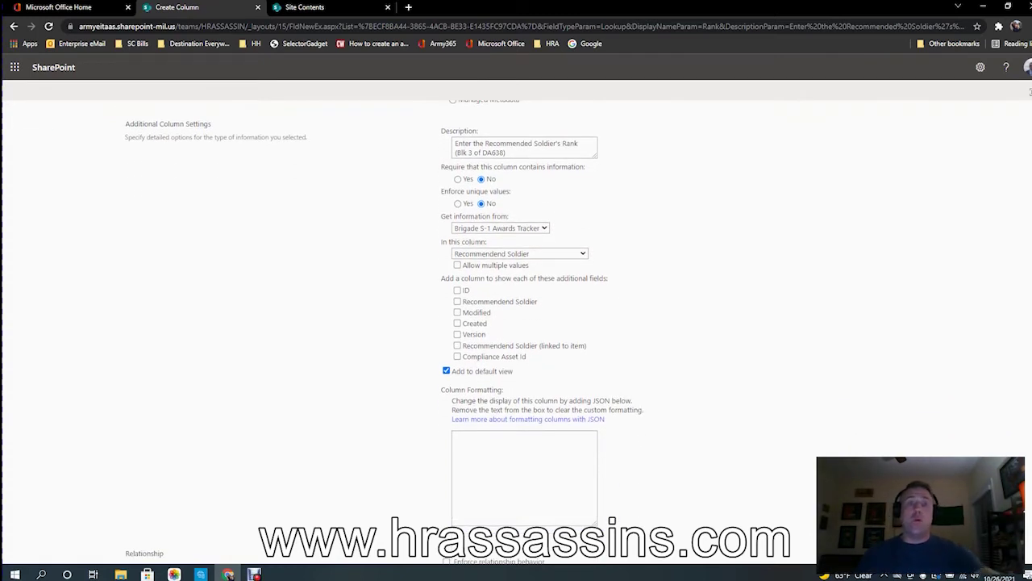
{"action": "left_click", "coordinate": [500, 228]}
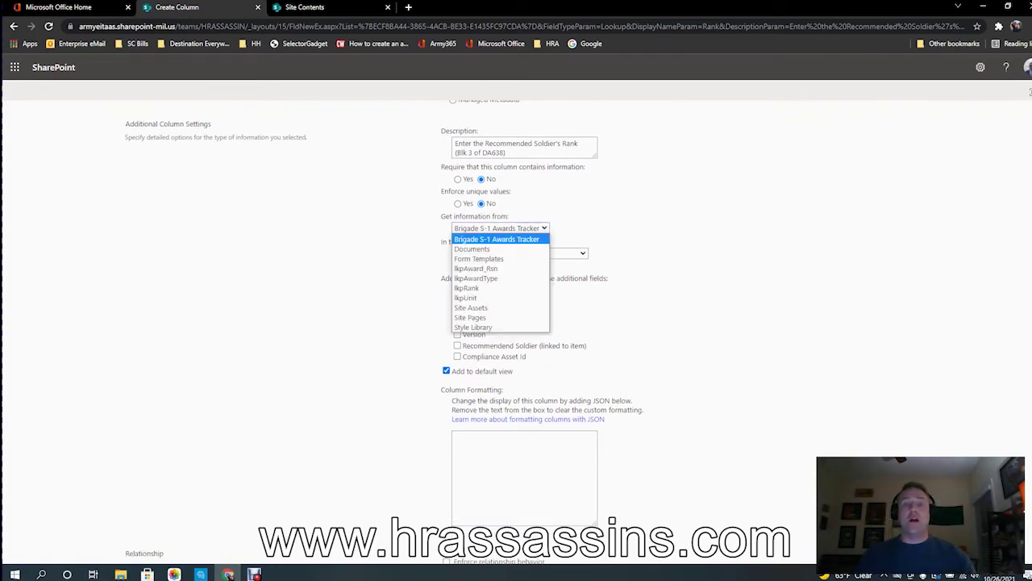
{"action": "left_click", "coordinate": [467, 287]}
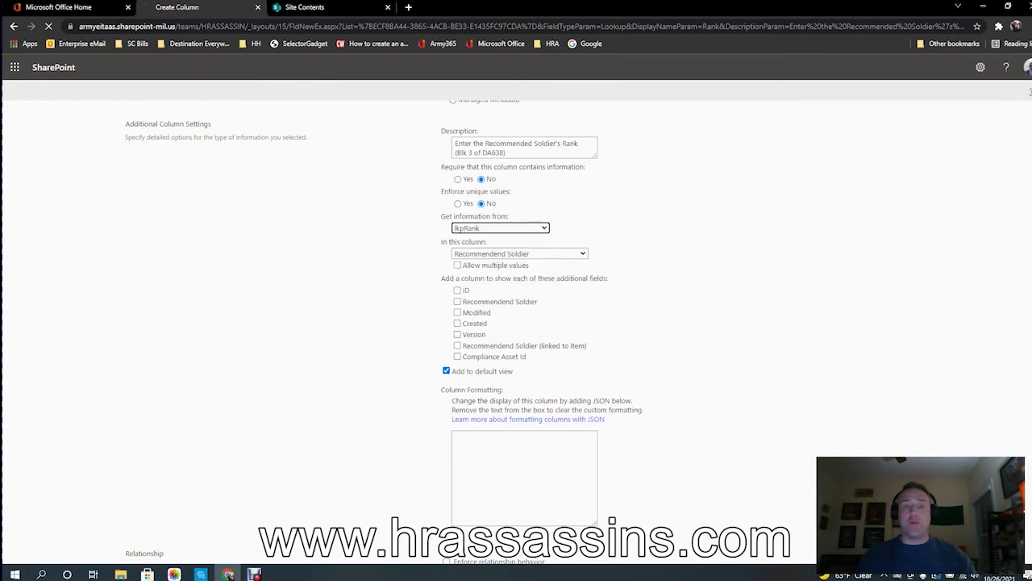
Use Rank_Abr as the source column of the Rank lookup
{"action": "scroll", "coordinate": [516, 322], "scroll_direction": "down", "scroll_amount": 6}
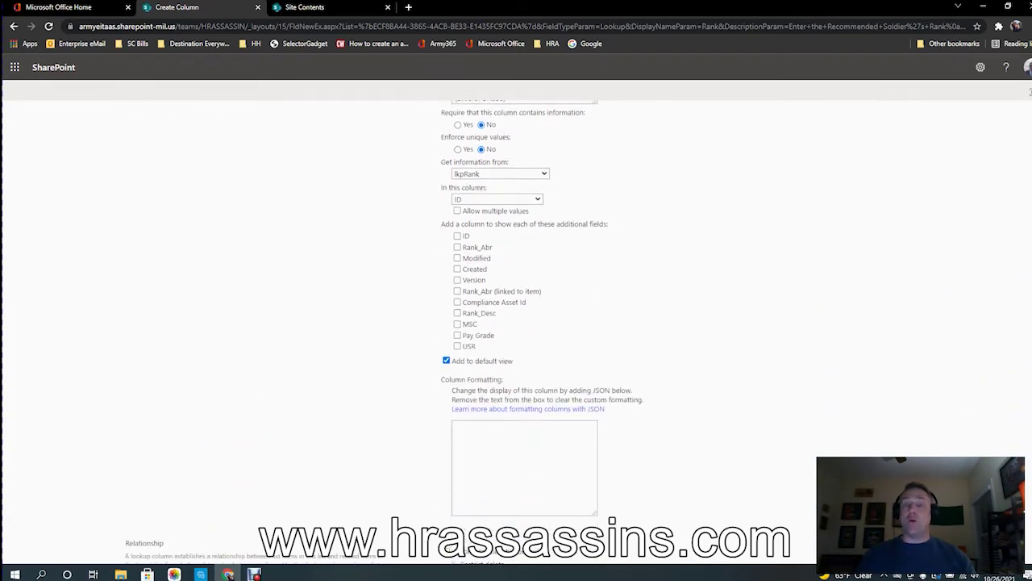
{"action": "left_click", "coordinate": [498, 199]}
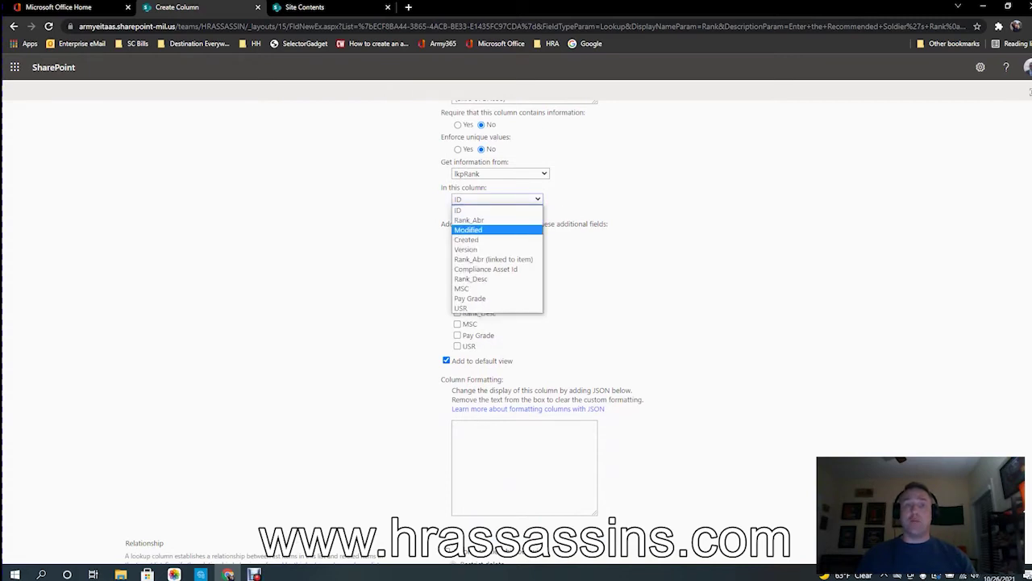
{"action": "left_click", "coordinate": [469, 219]}
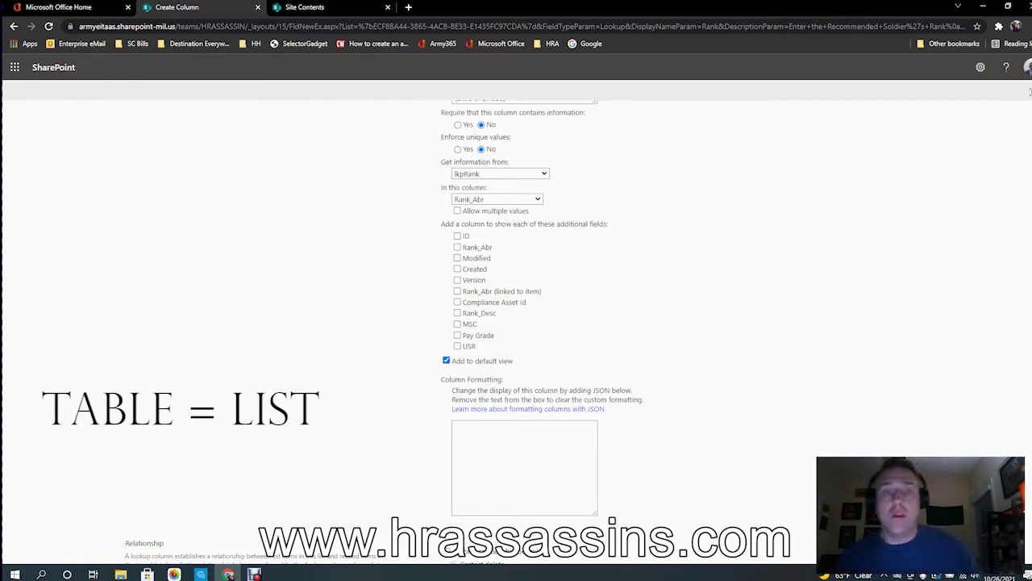
Create the Rank lookup column without additional fields, keeping it in the default view
{"action": "left_click", "coordinate": [457, 313]}
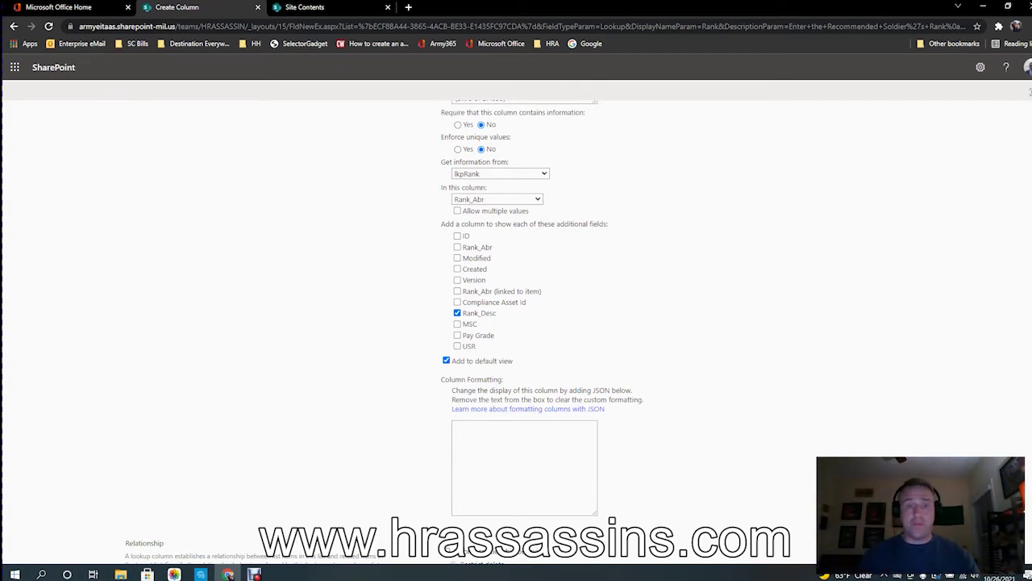
{"action": "scroll", "coordinate": [516, 323], "scroll_direction": "down", "scroll_amount": 2}
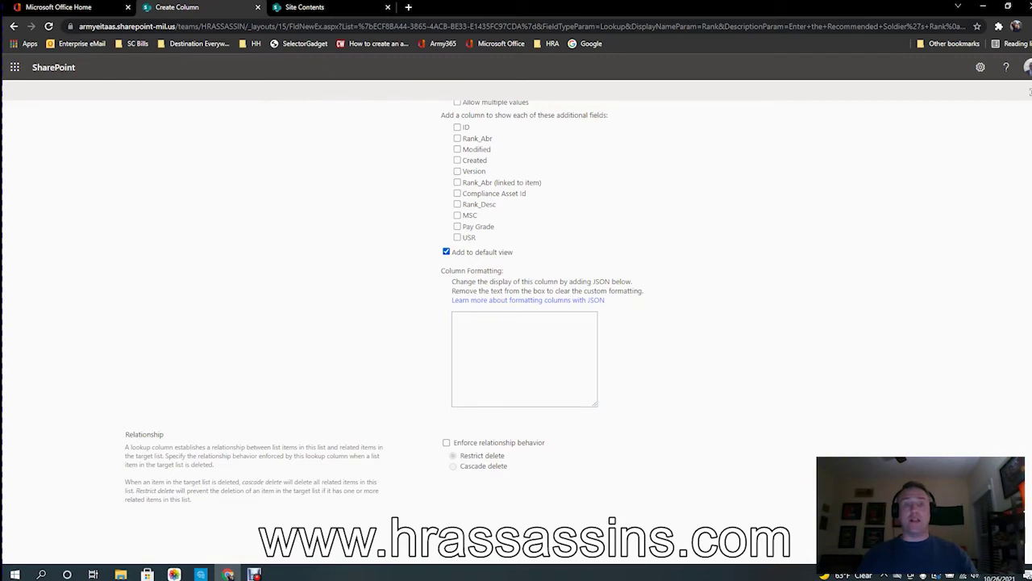
{"action": "scroll", "coordinate": [524, 299], "scroll_direction": "down", "scroll_amount": 1}
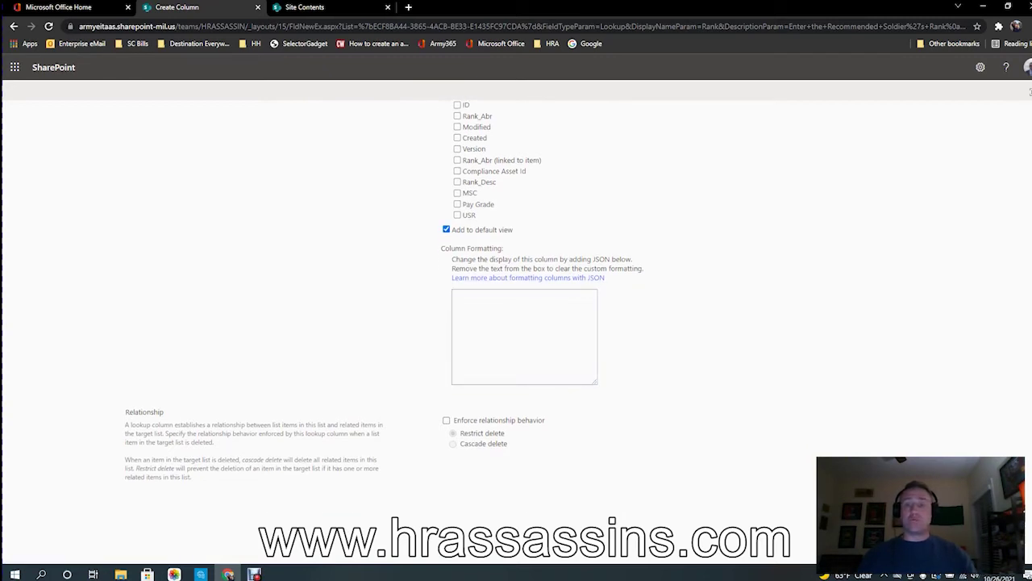
{"action": "left_click", "coordinate": [919, 502]}
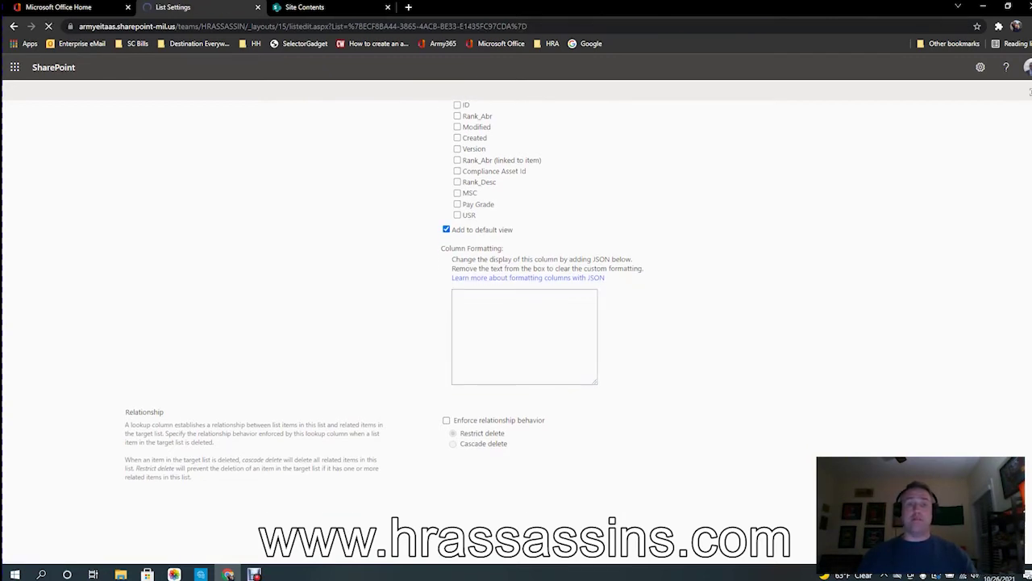
Open the All Items view of the list for editing
{"action": "scroll", "coordinate": [148, 505], "scroll_direction": "down", "scroll_amount": 2}
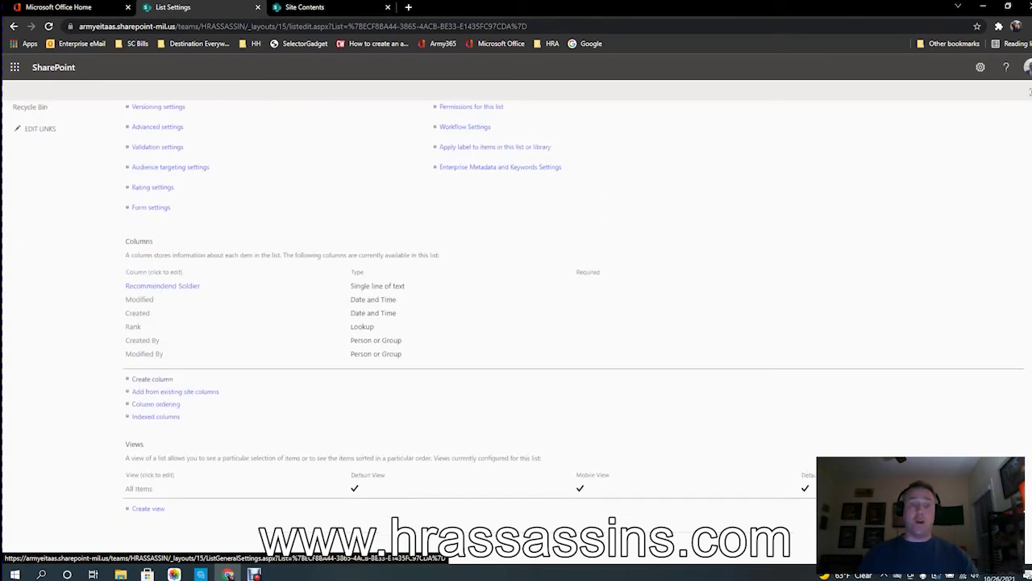
{"action": "right_click", "coordinate": [143, 486]}
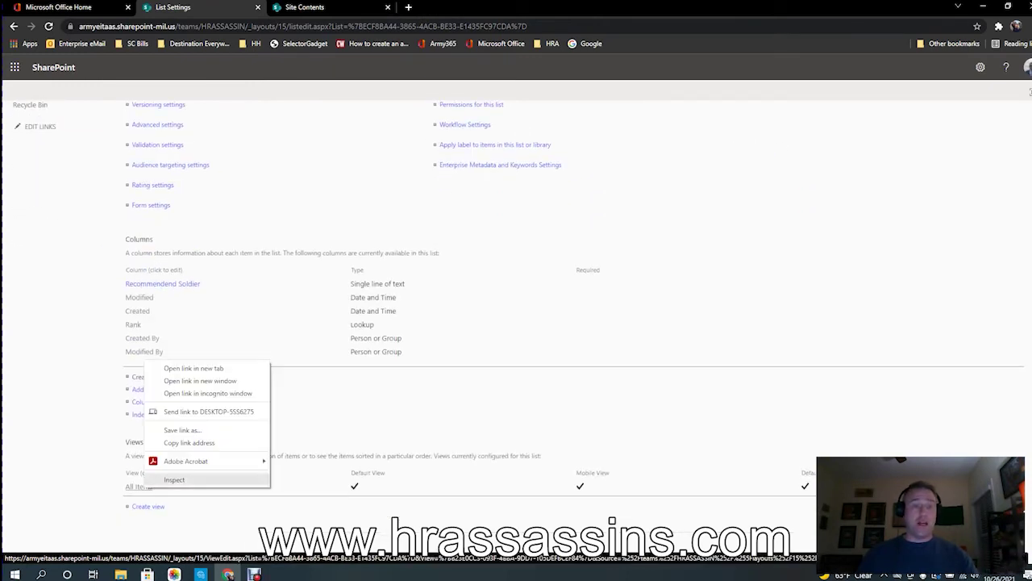
{"action": "right_click", "coordinate": [138, 487]}
{"action": "left_click", "coordinate": [138, 487]}
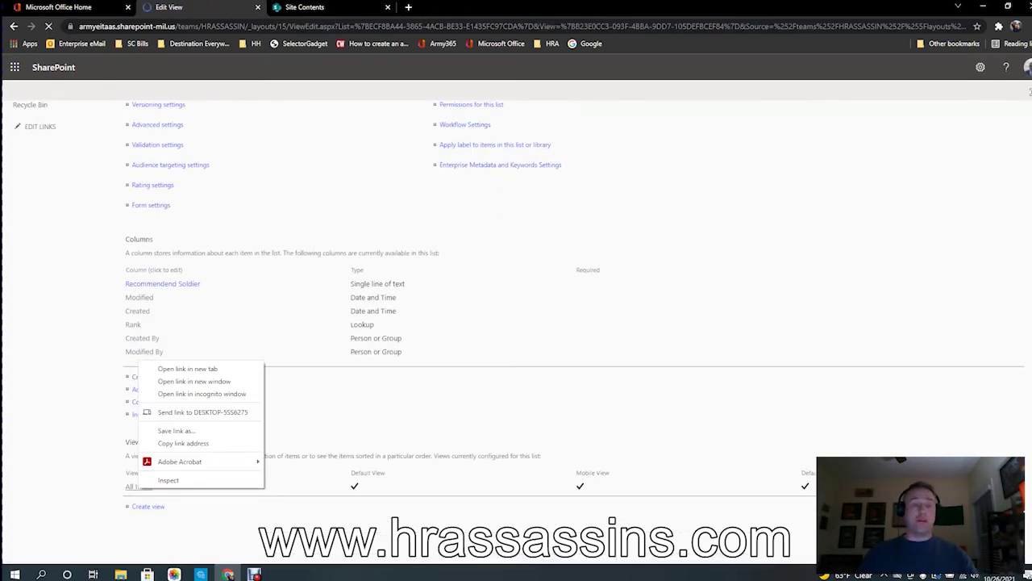
Return to the Brigade S-1 Awards Tracker list and add an item in grid view with the recommended soldier's name
{"action": "key", "text": "alt+Left"}
{"action": "key", "text": "alt+Left"}
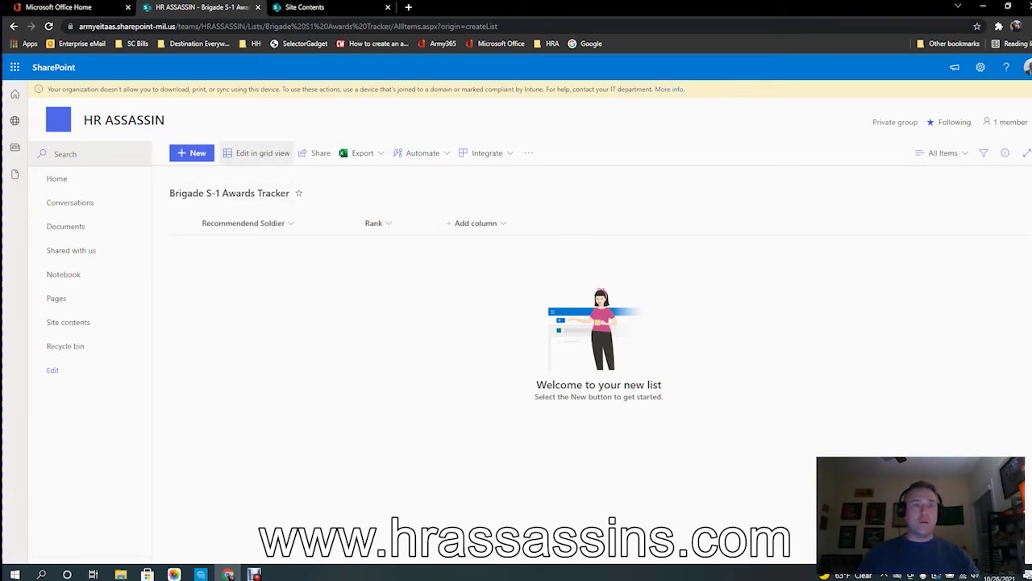
{"action": "left_click", "coordinate": [256, 152]}
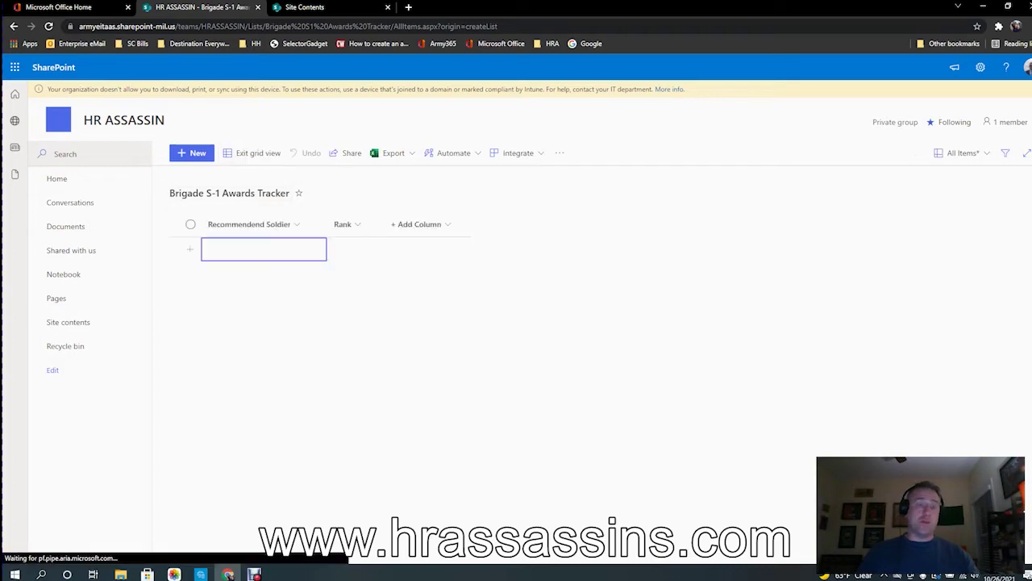
{"action": "type", "text": "JONES, JOE"}
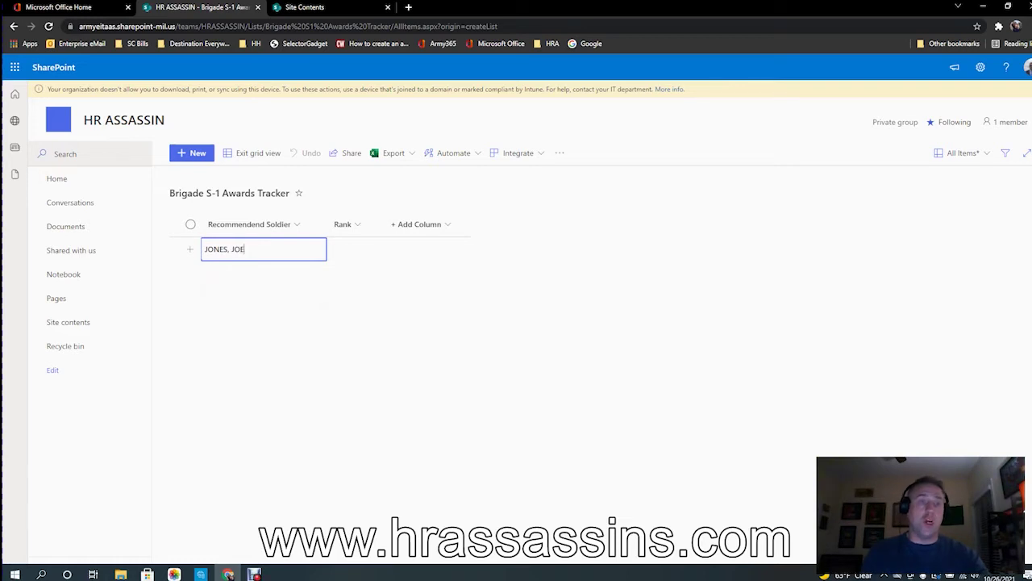
{"action": "key", "text": "Tab"}
Set the new item's Rank to PFC
{"action": "left_click", "coordinate": [358, 249]}
{"action": "left_click", "coordinate": [384, 246]}
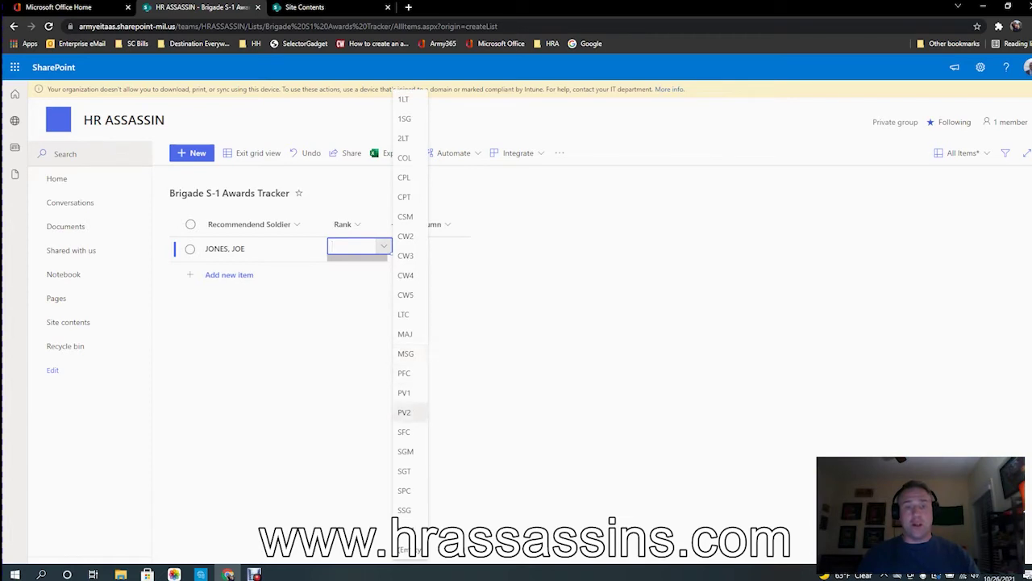
{"action": "left_click", "coordinate": [404, 373]}
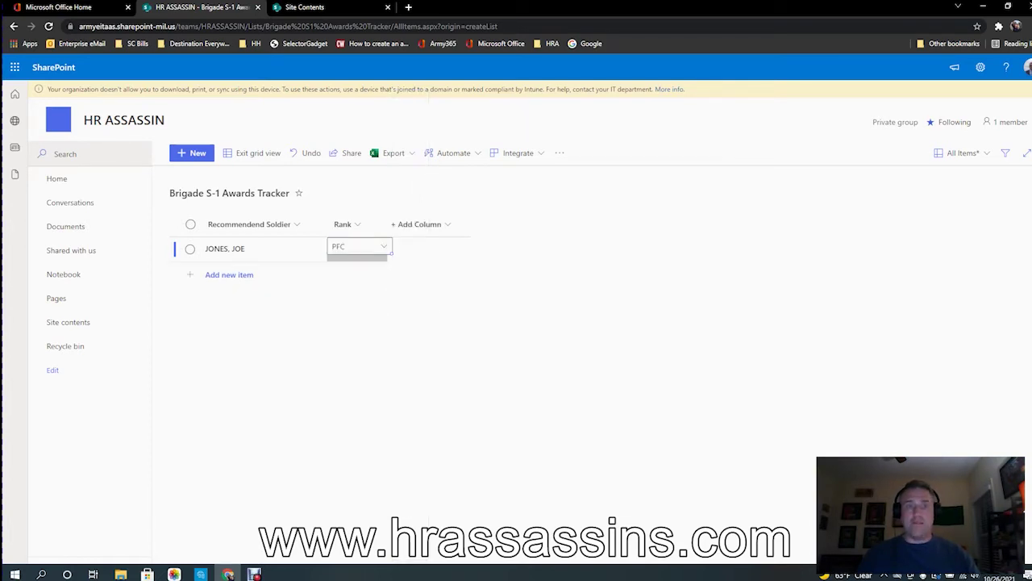
{"action": "key", "text": "Tab"}
{"action": "key", "text": "Tab"}
{"action": "key", "text": "Tab"}
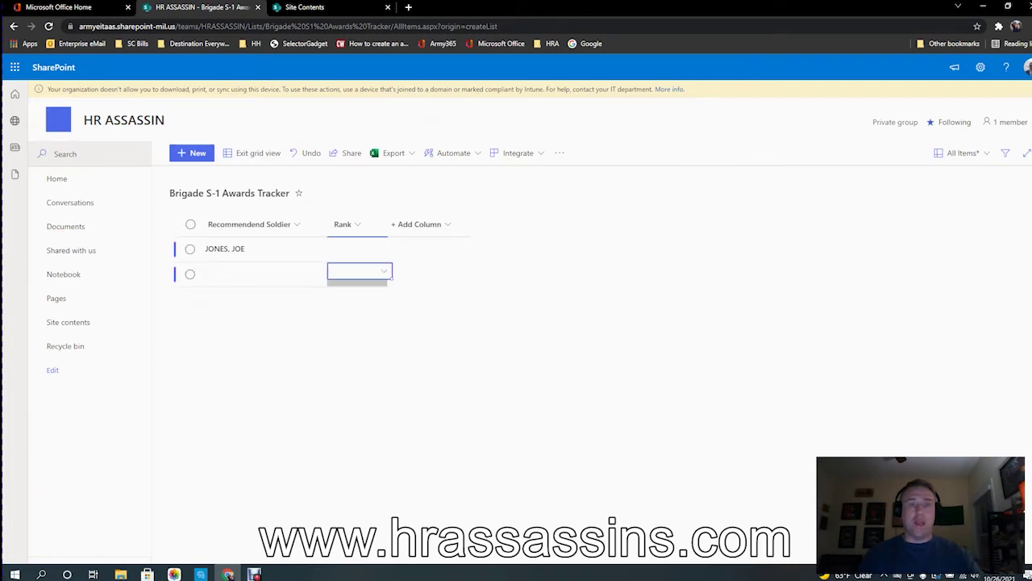
Change the item's Rank to CW3
{"action": "left_click", "coordinate": [358, 248]}
{"action": "left_click", "coordinate": [384, 246]}
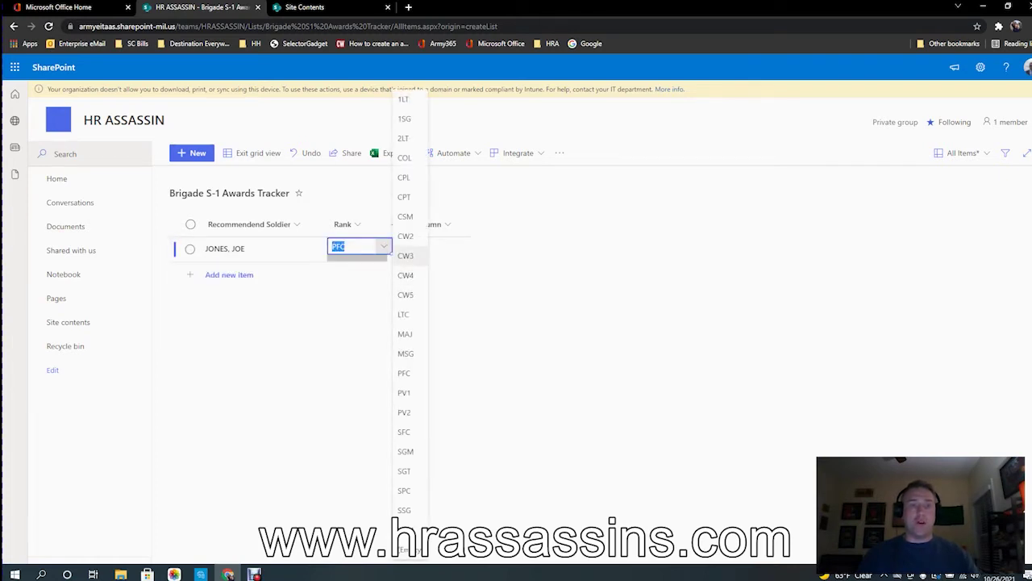
{"action": "left_click", "coordinate": [406, 255]}
{"action": "key", "text": "Tab"}
{"action": "key", "text": "Tab"}
{"action": "key", "text": "Tab"}
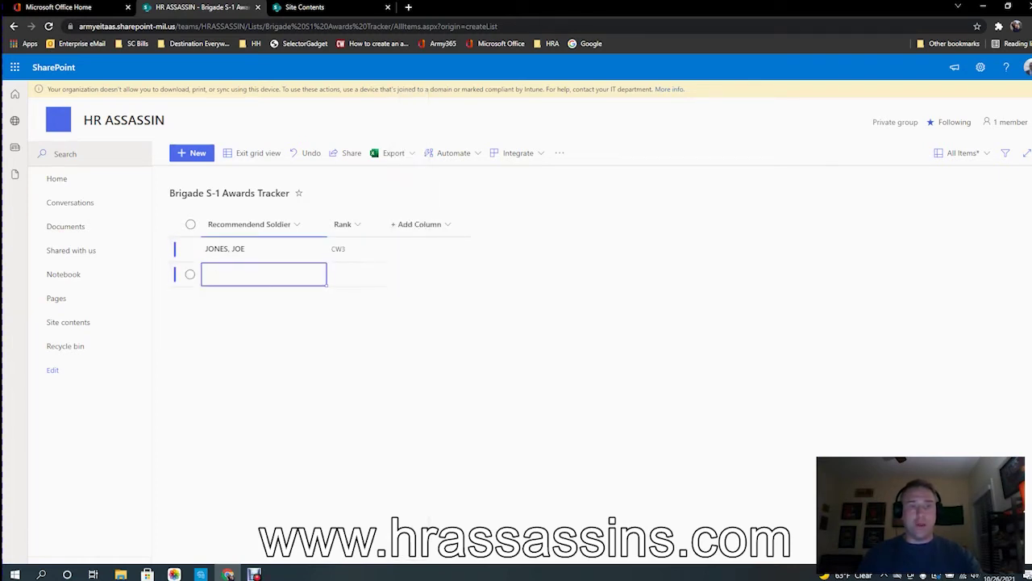
{"action": "left_click", "coordinate": [263, 250]}
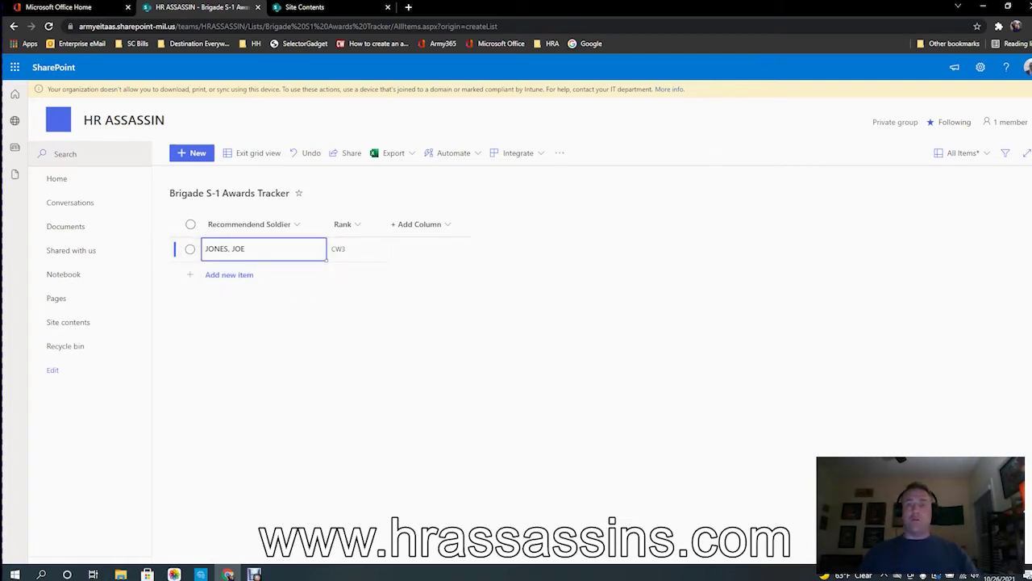
Open the list settings of the Brigade S-1 Awards Tracker
{"action": "right_click", "coordinate": [981, 67]}
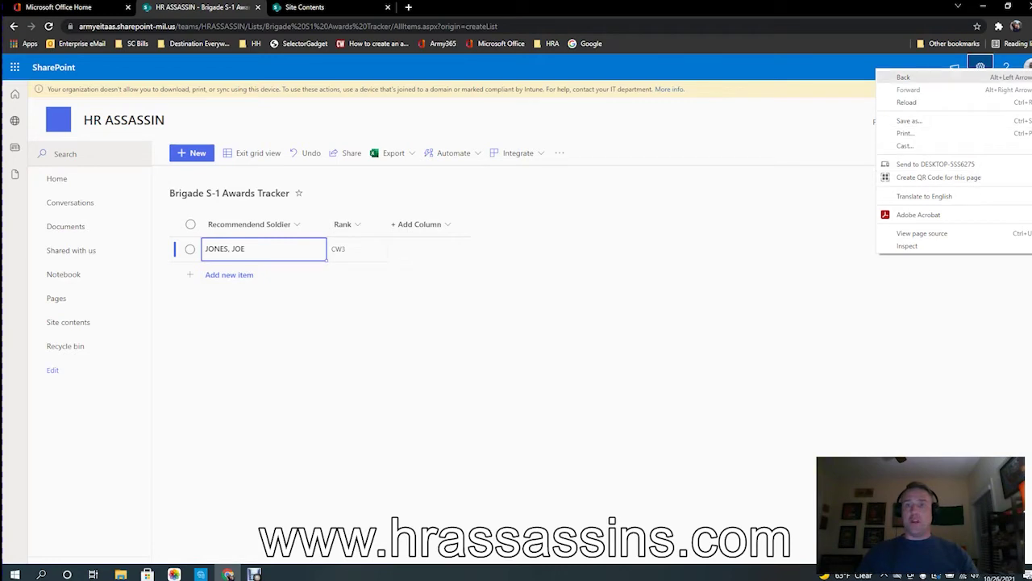
{"action": "left_click", "coordinate": [981, 67]}
{"action": "right_click", "coordinate": [980, 62]}
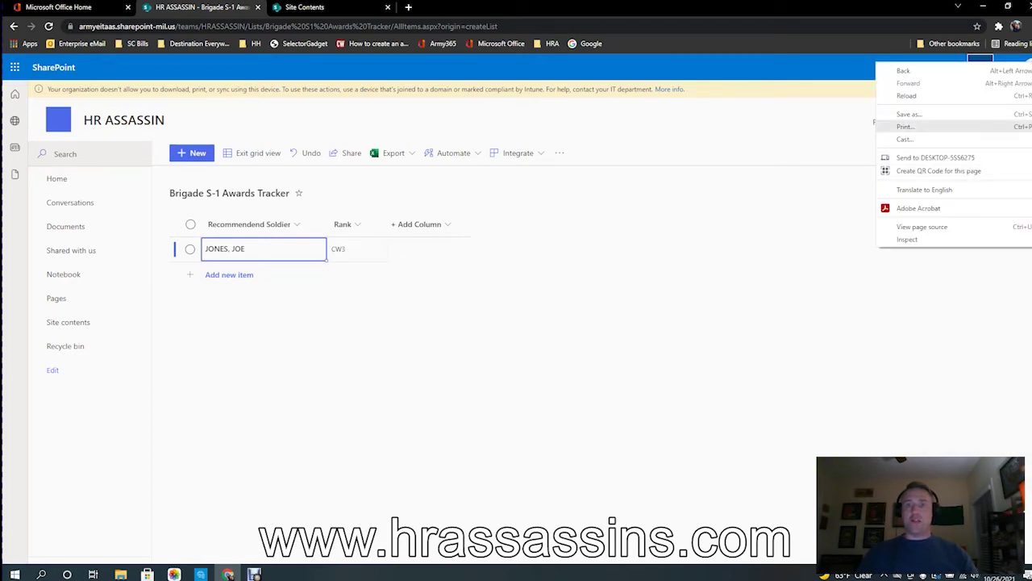
{"action": "left_click", "coordinate": [981, 62]}
{"action": "left_click", "coordinate": [981, 67]}
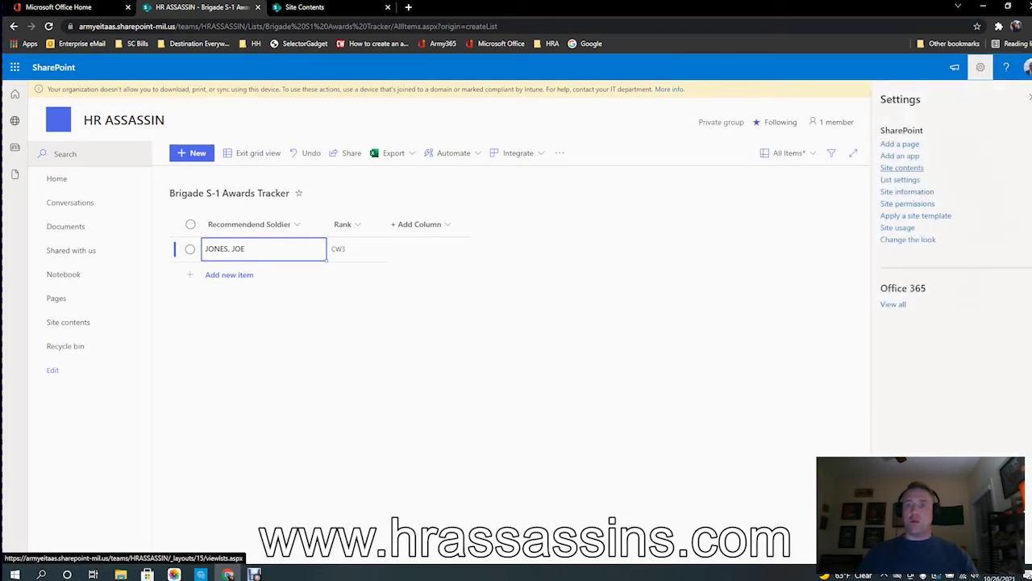
{"action": "left_click", "coordinate": [900, 179]}
Start a new list column and name it Rec_Awd
{"action": "scroll", "coordinate": [516, 322], "scroll_direction": "down", "scroll_amount": 2}
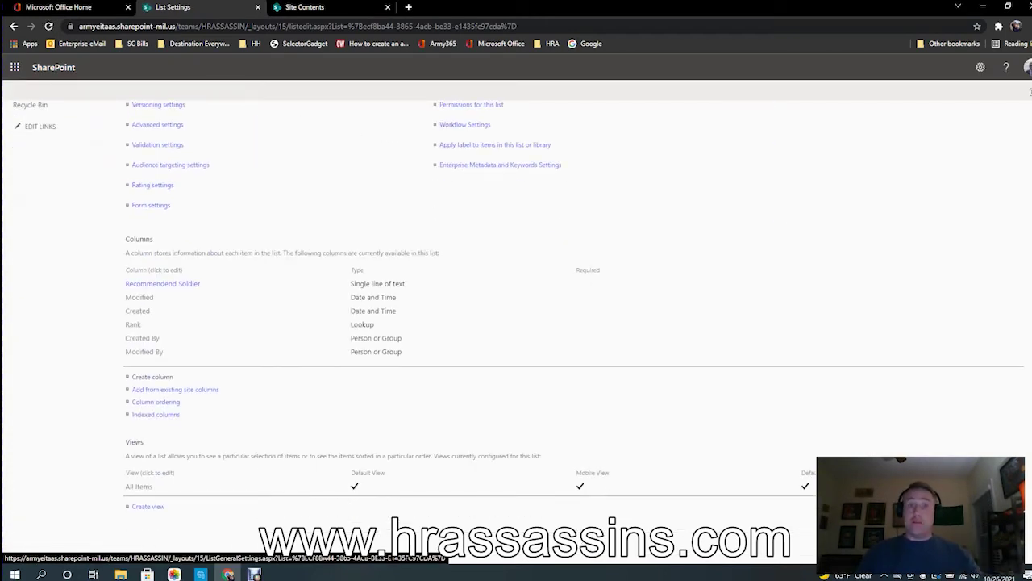
{"action": "left_click", "coordinate": [152, 376]}
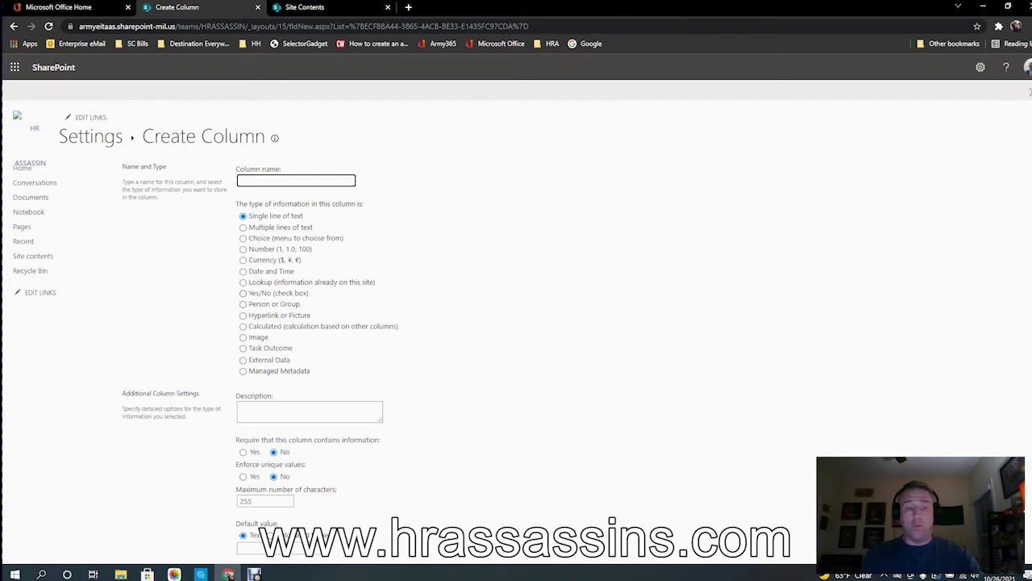
{"action": "type", "text": "Rec"}
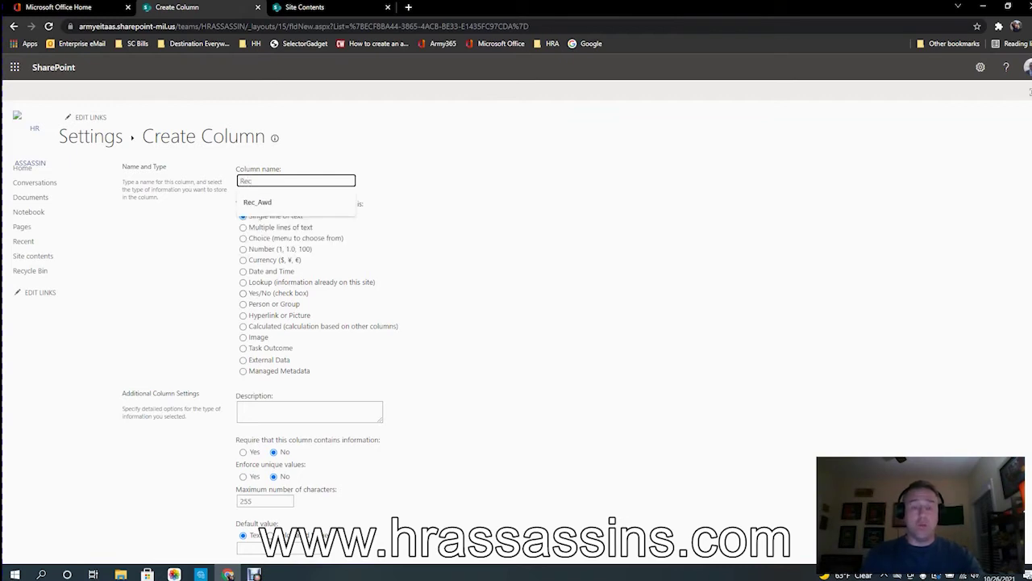
{"action": "type", "text": "_Awd"}
{"action": "key", "text": "Tab"}
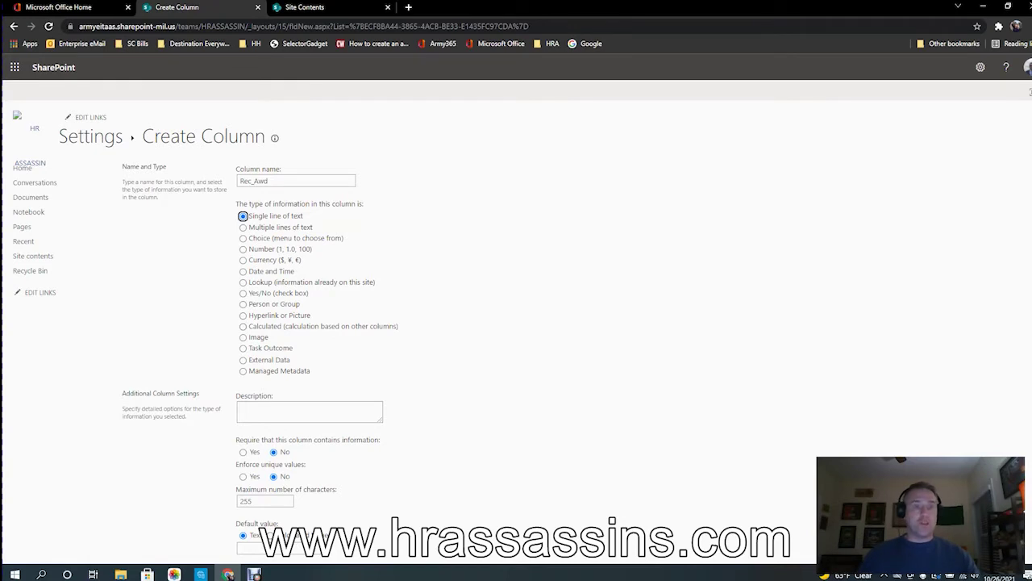
Choose the Calculated type for Rec_Awd and describe the column as "Recommended Award (Blk 3 of DA638)"
{"action": "right_click", "coordinate": [242, 326]}
{"action": "left_click", "coordinate": [243, 326]}
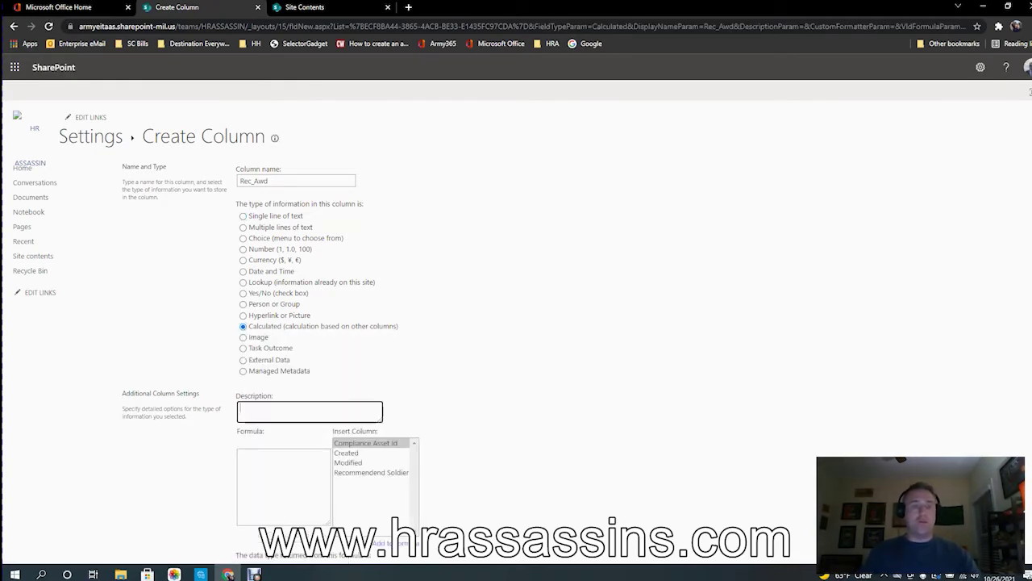
{"action": "type", "text": "Recommended Award"}
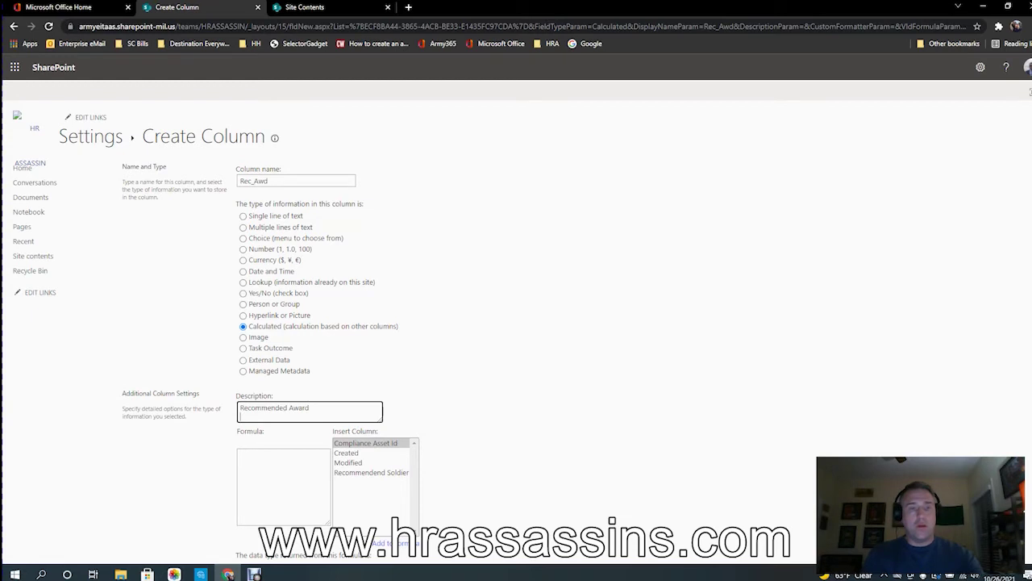
{"action": "key", "text": "Return"}
{"action": "type", "text": "(Blk 3 of DA638)"}
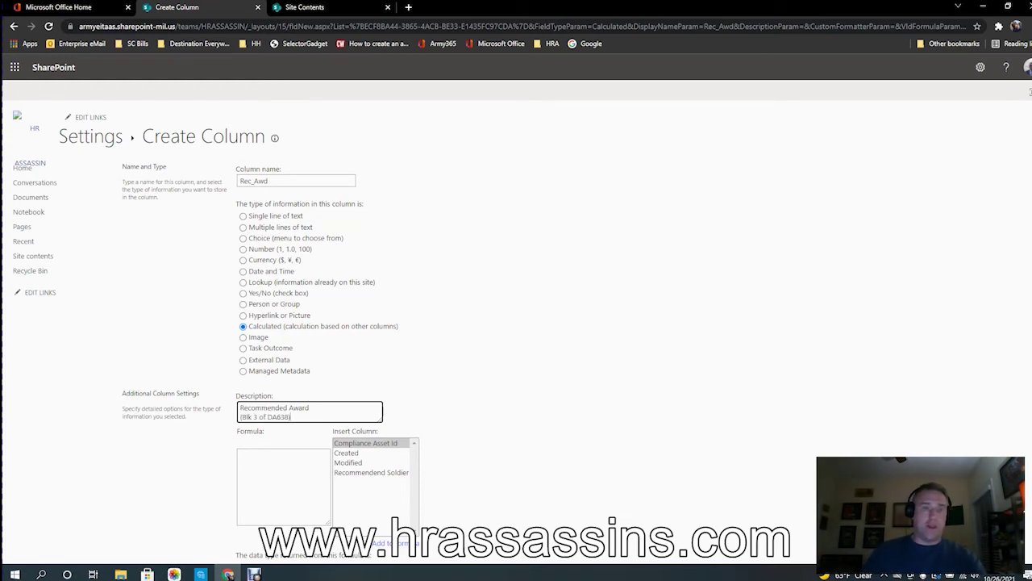
Change the Rec_Awd column's type to Lookup and get its information from the lkpAwardType list
{"action": "right_click", "coordinate": [245, 282]}
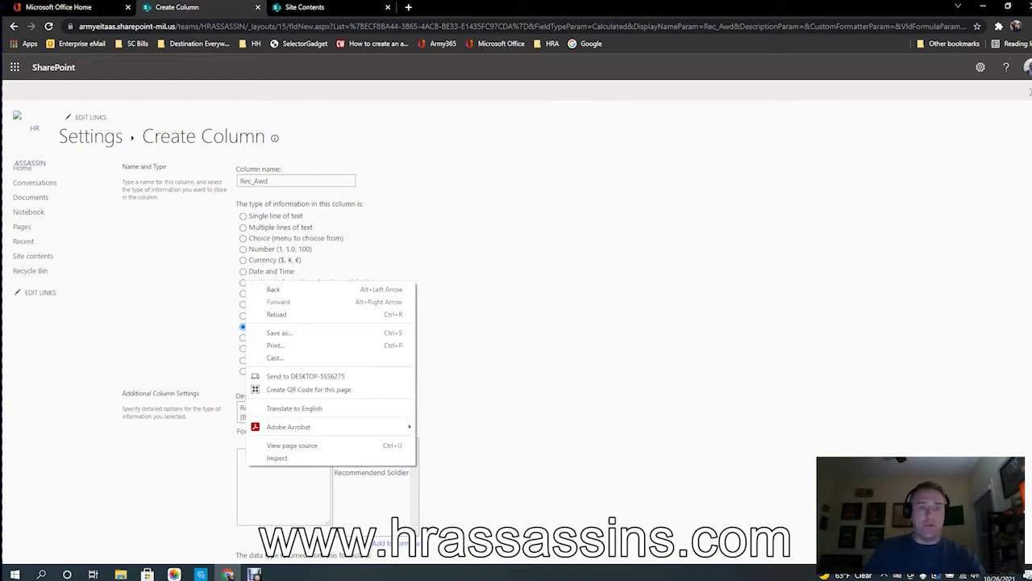
{"action": "left_click", "coordinate": [243, 282]}
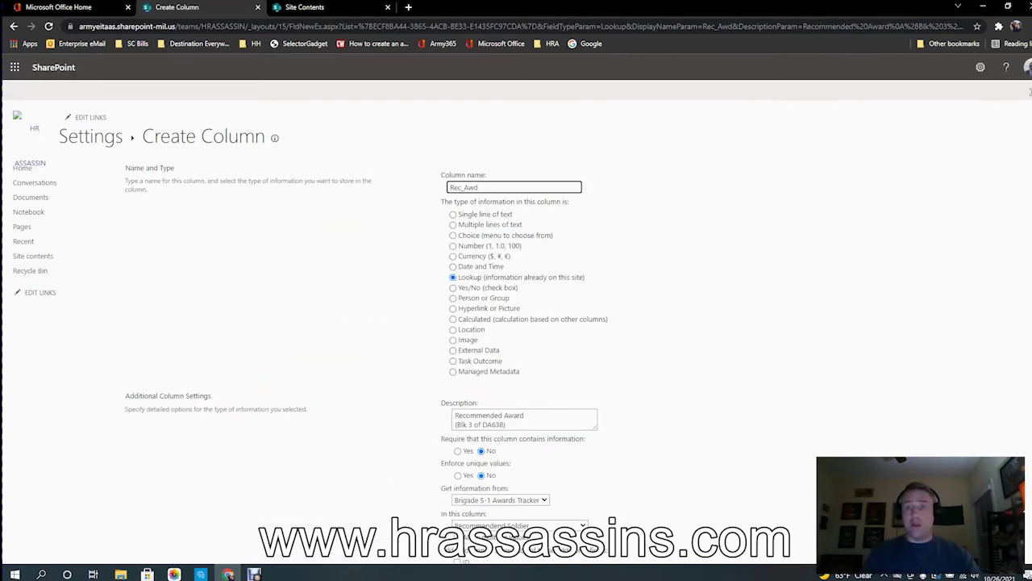
{"action": "scroll", "coordinate": [516, 322], "scroll_direction": "down", "scroll_amount": 3}
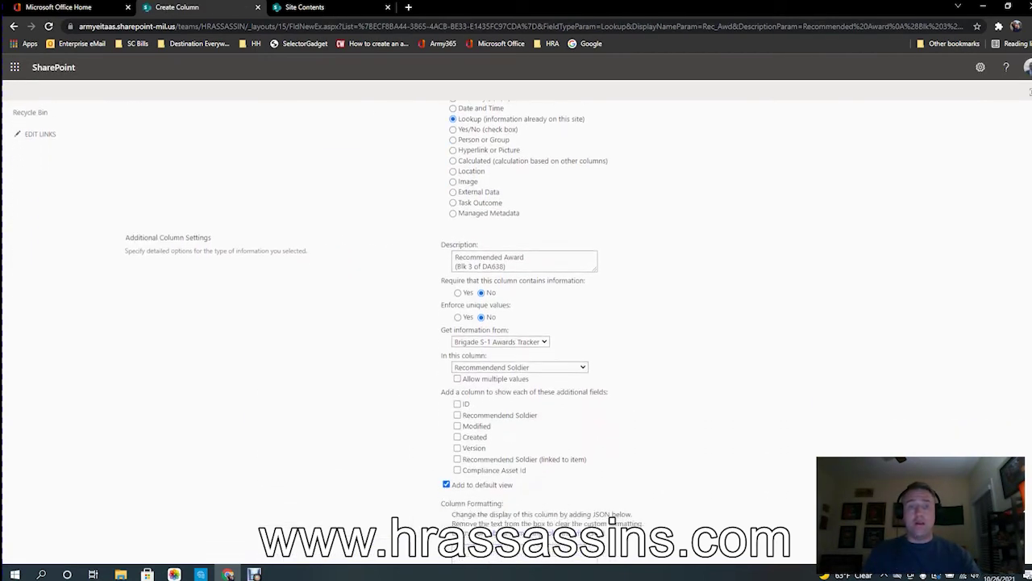
{"action": "left_click", "coordinate": [500, 288]}
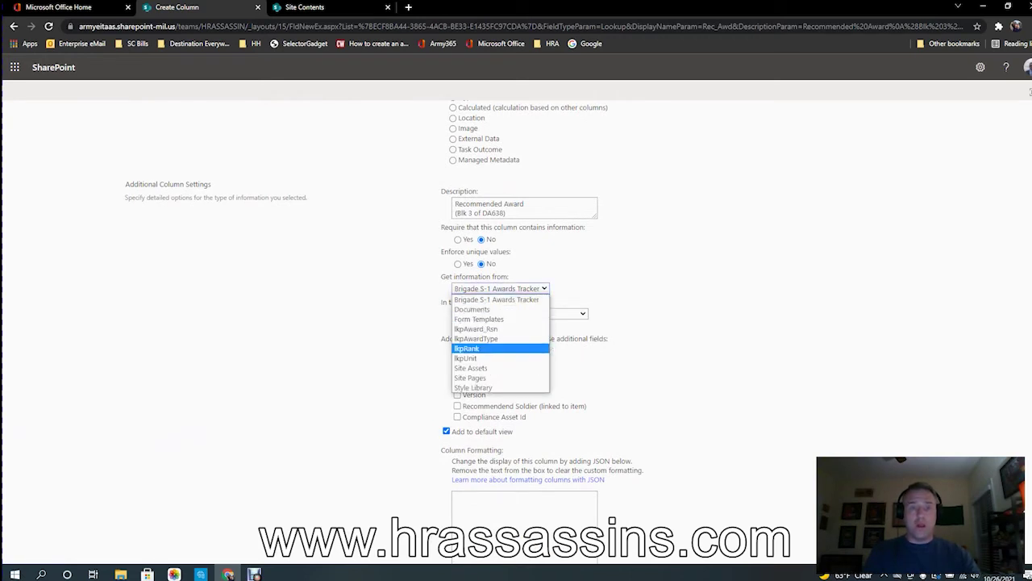
{"action": "key", "text": "Up"}
{"action": "key", "text": "Return"}
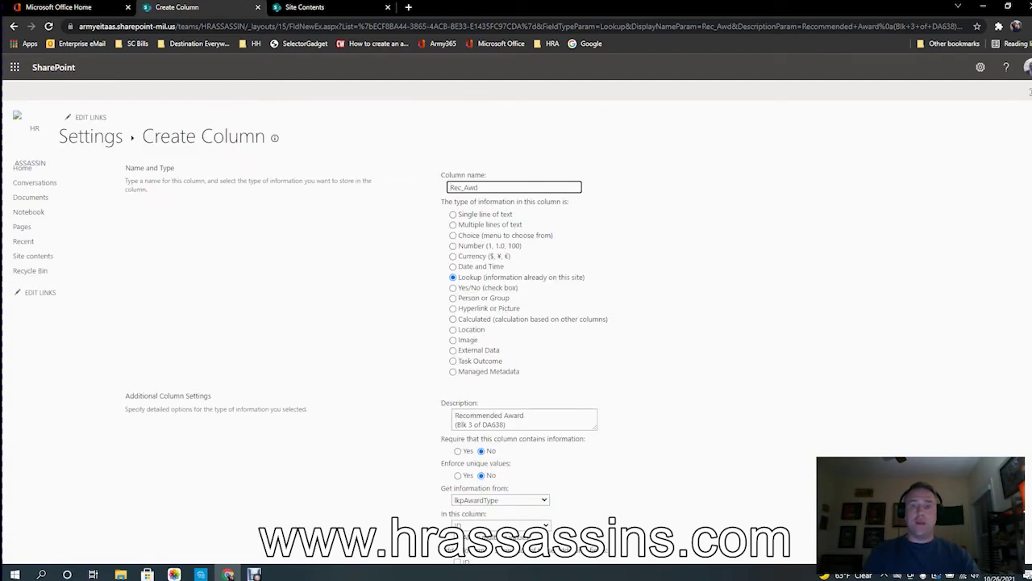
Use Type_Award as the source column of the Rec_Awd lookup and create the column without additional fields
{"action": "scroll", "coordinate": [516, 322], "scroll_direction": "down", "scroll_amount": 4}
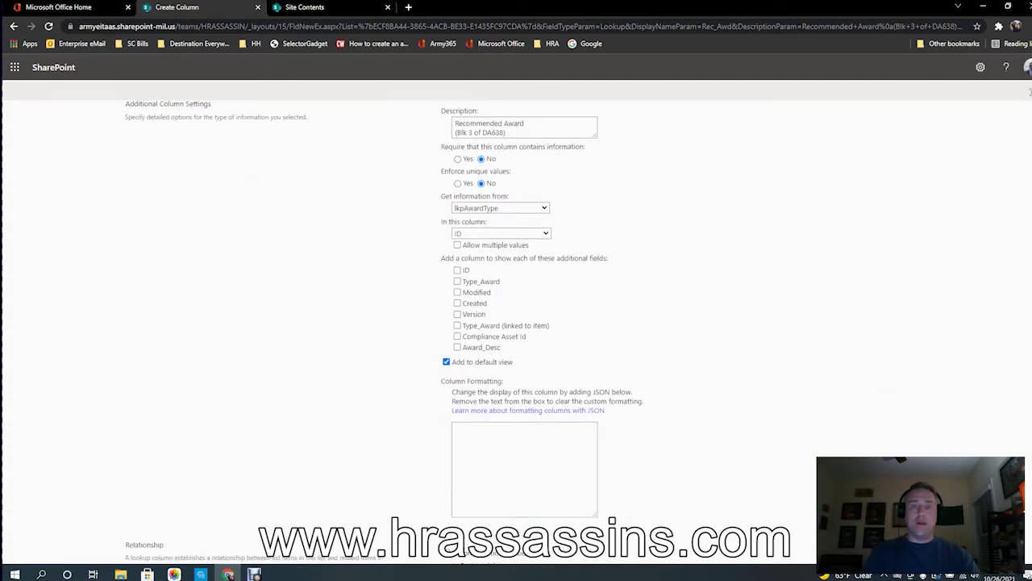
{"action": "left_click", "coordinate": [502, 233]}
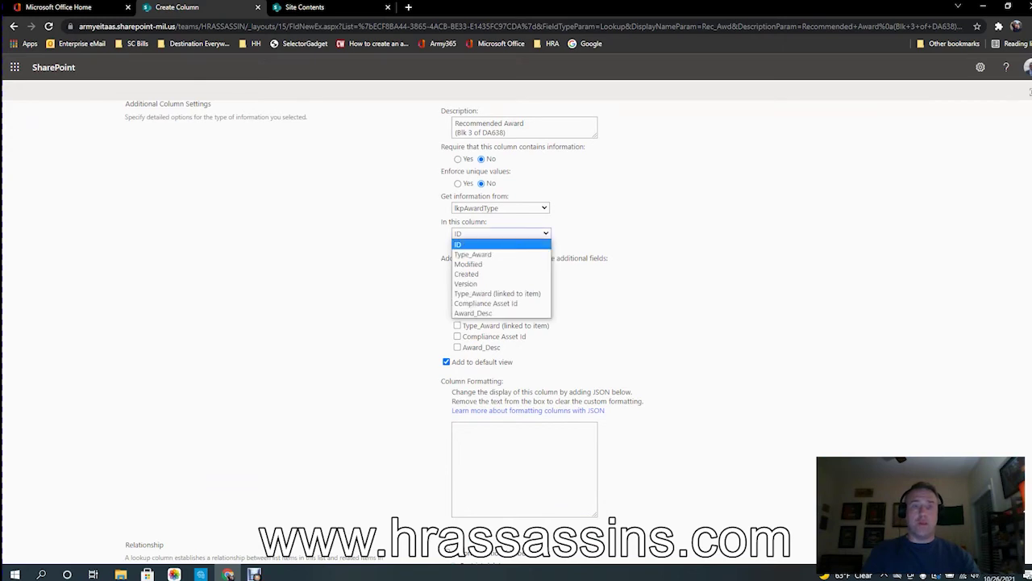
{"action": "key", "text": "Down"}
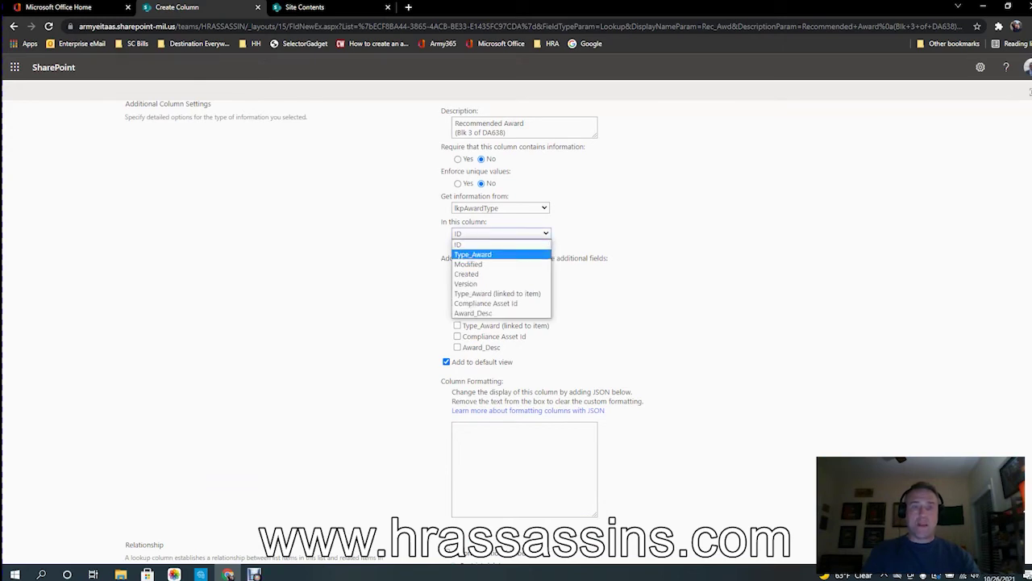
{"action": "key", "text": "Return"}
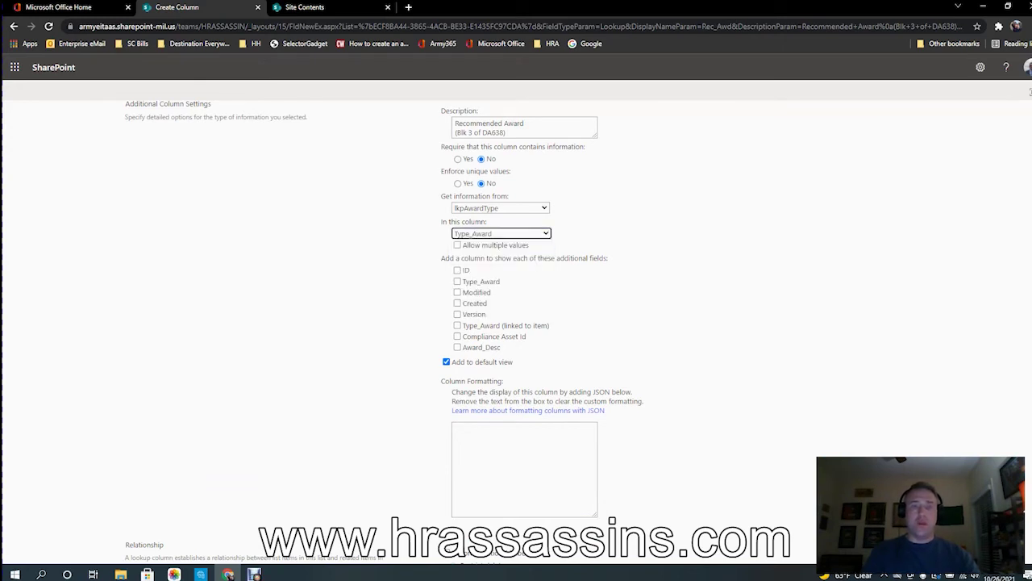
{"action": "left_click", "coordinate": [520, 460]}
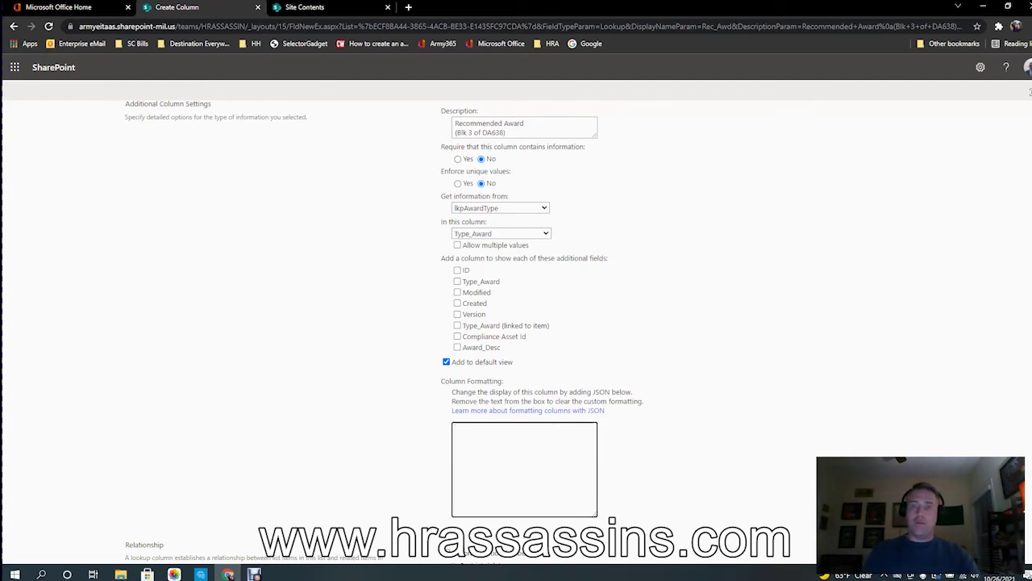
{"action": "scroll", "coordinate": [525, 323], "scroll_direction": "down", "scroll_amount": 2}
{"action": "left_click", "coordinate": [556, 528]}
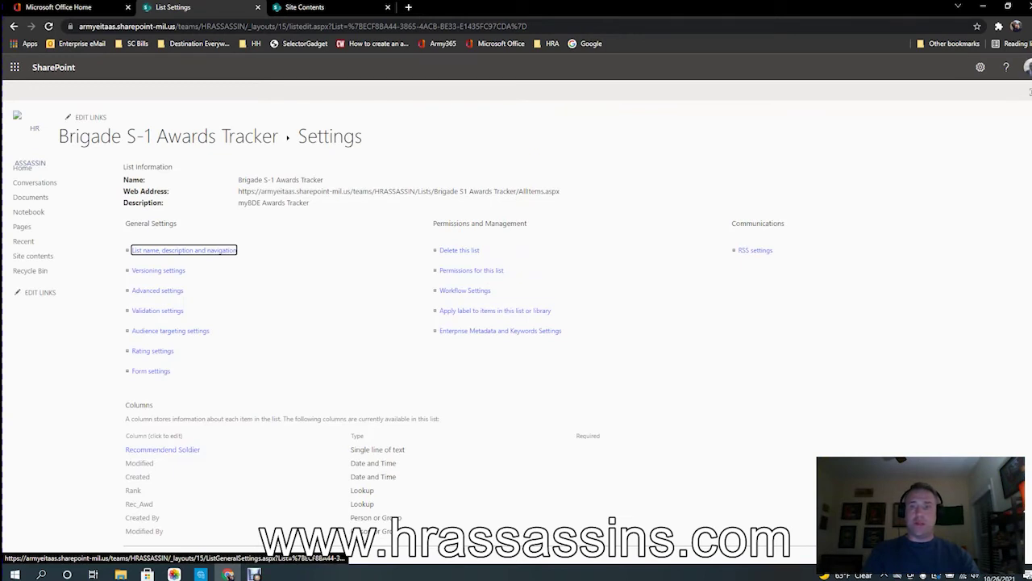
Open the All Items view's settings and save them with Recommendend Soldier, Rank and Rec_Awd displayed
{"action": "scroll", "coordinate": [184, 250], "scroll_direction": "down", "scroll_amount": 2}
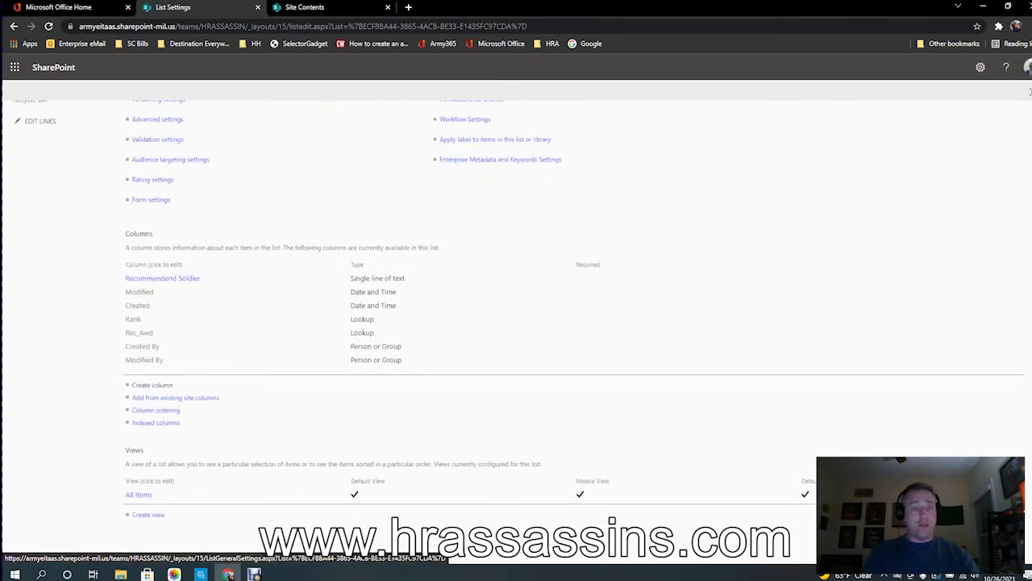
{"action": "left_click", "coordinate": [138, 494]}
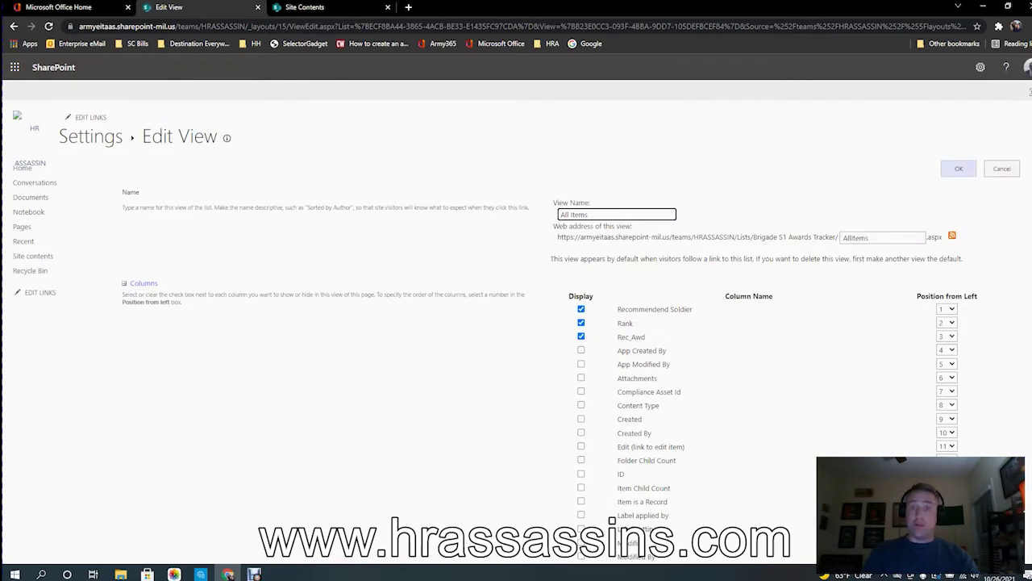
{"action": "left_click", "coordinate": [958, 169]}
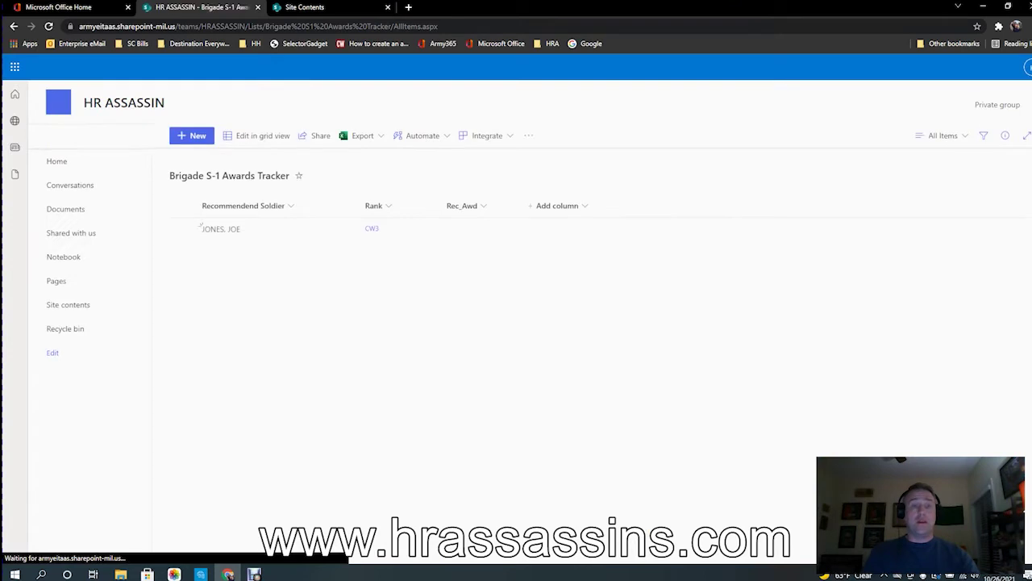
Set the existing item's Rec_Awd value to BSM in grid view and move on to a new row
{"action": "left_click", "coordinate": [199, 244]}
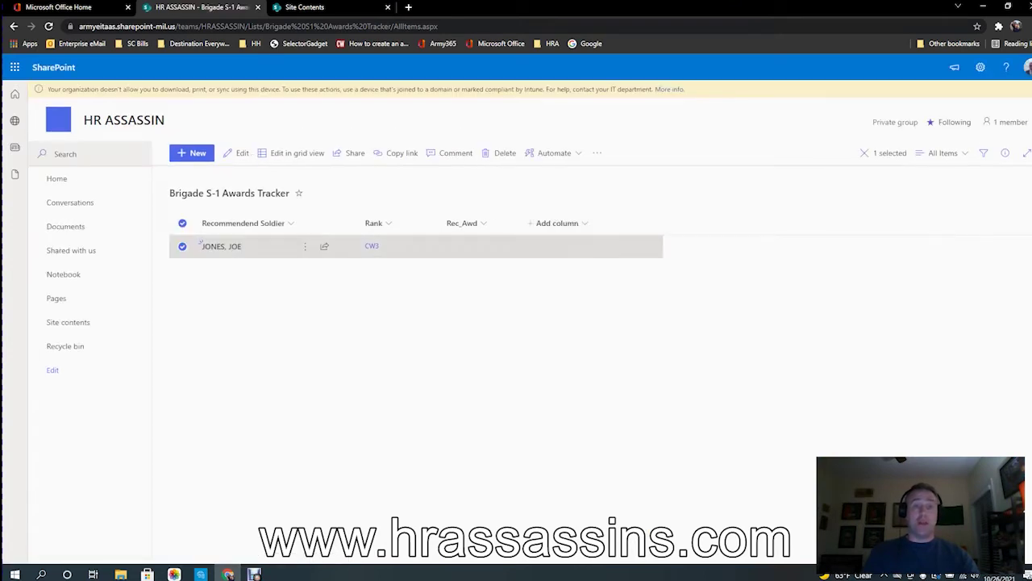
{"action": "left_click", "coordinate": [291, 153]}
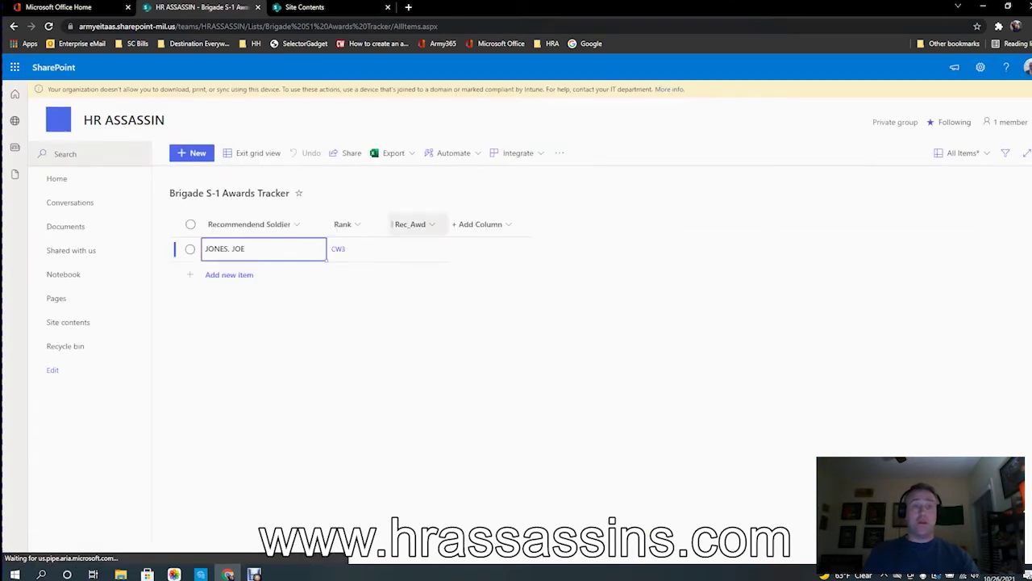
{"action": "left_click", "coordinate": [419, 248]}
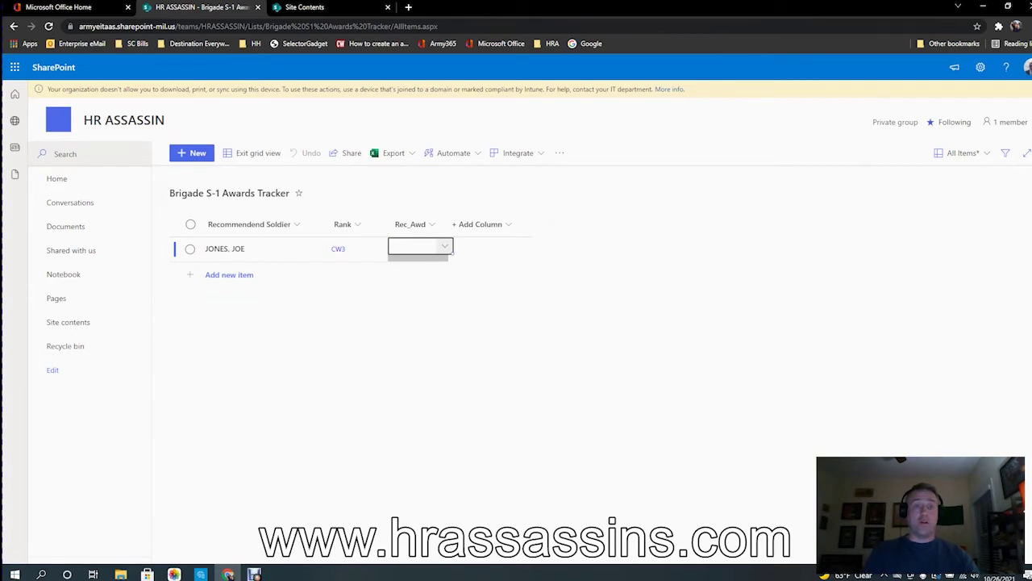
{"action": "left_click", "coordinate": [444, 246]}
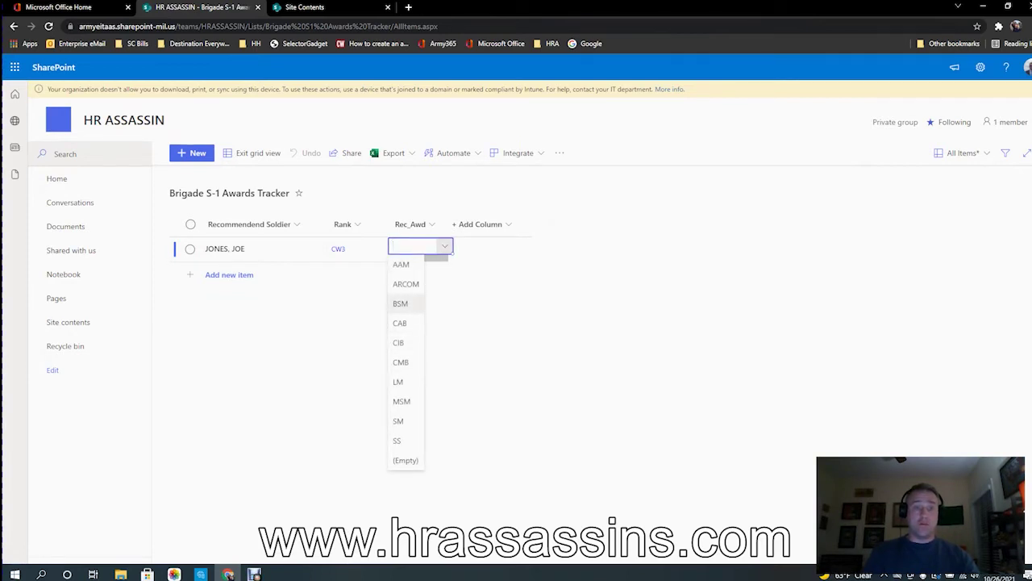
{"action": "left_click", "coordinate": [401, 304]}
{"action": "key", "text": "Tab"}
{"action": "key", "text": "Tab"}
{"action": "key", "text": "Tab"}
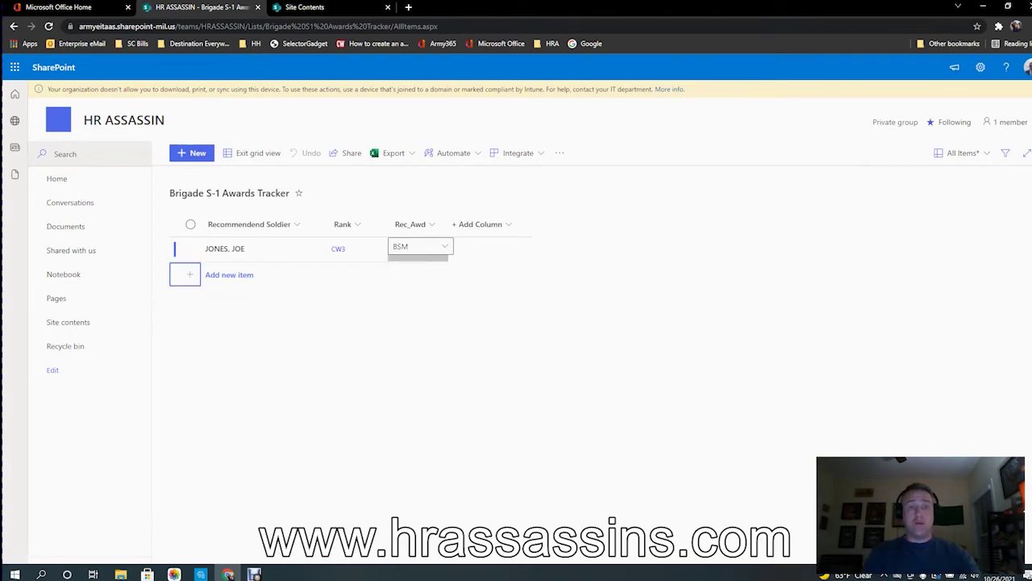
{"action": "key", "text": "Tab"}
Open the tracker's list settings and start a new column named Awd_Rsn
{"action": "left_click", "coordinate": [980, 67]}
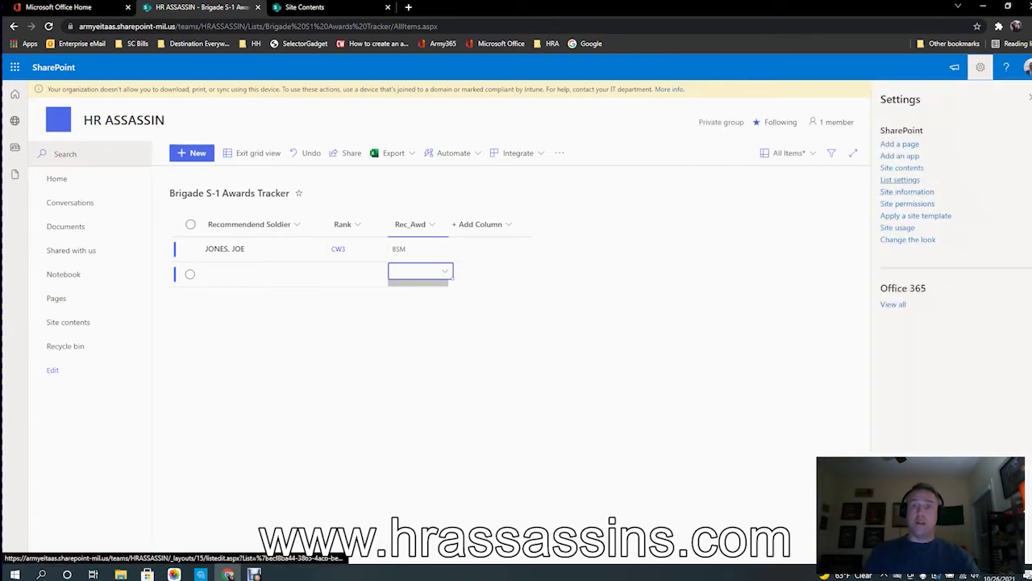
{"action": "left_click", "coordinate": [900, 179]}
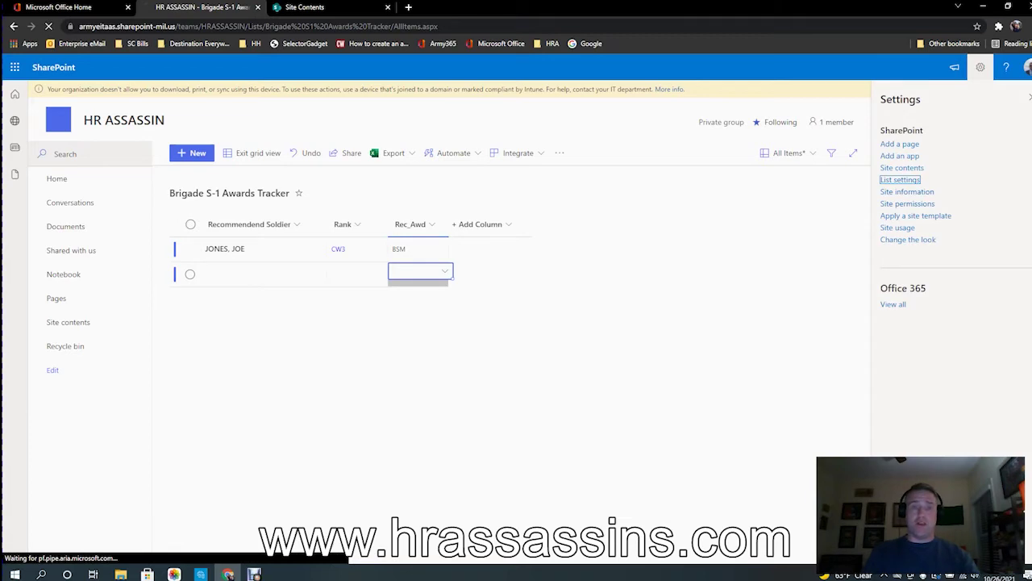
{"action": "scroll", "coordinate": [516, 323], "scroll_direction": "down", "scroll_amount": 2}
{"action": "scroll", "coordinate": [516, 323], "scroll_direction": "down", "scroll_amount": 1}
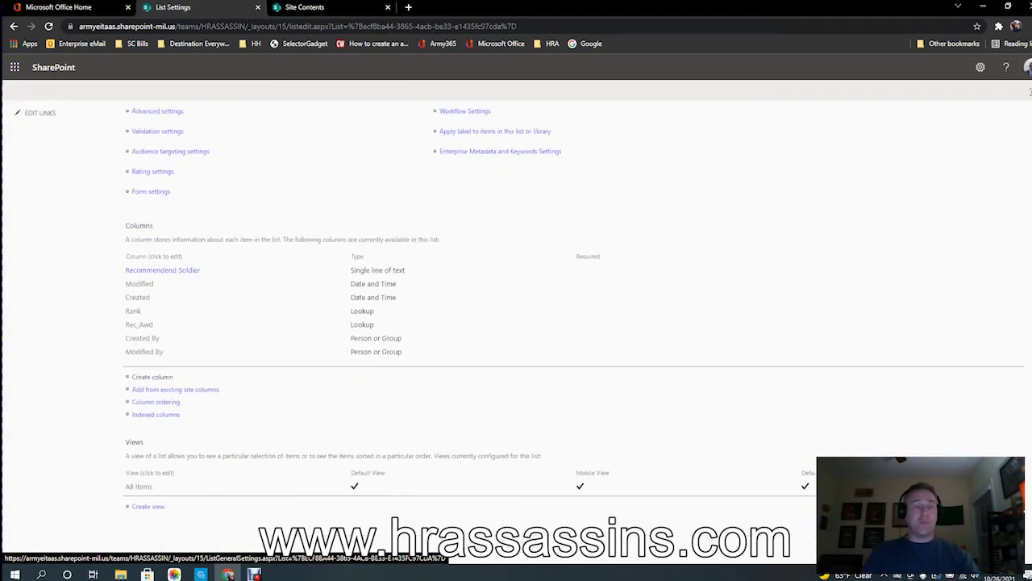
{"action": "left_click", "coordinate": [153, 376]}
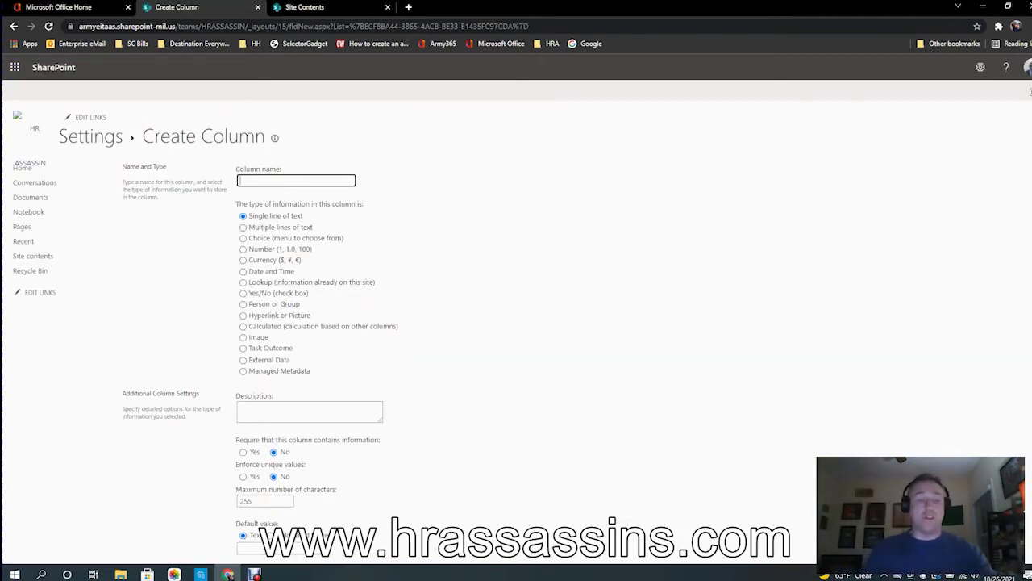
{"action": "type", "text": "Aw"}
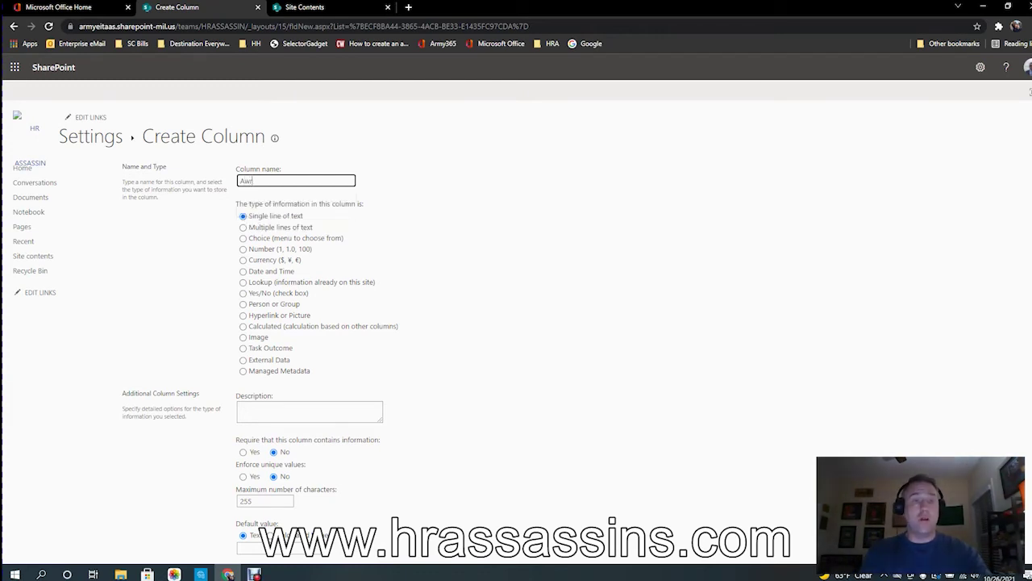
{"action": "type", "text": "d_Rsn"}
{"action": "key", "text": "Tab"}
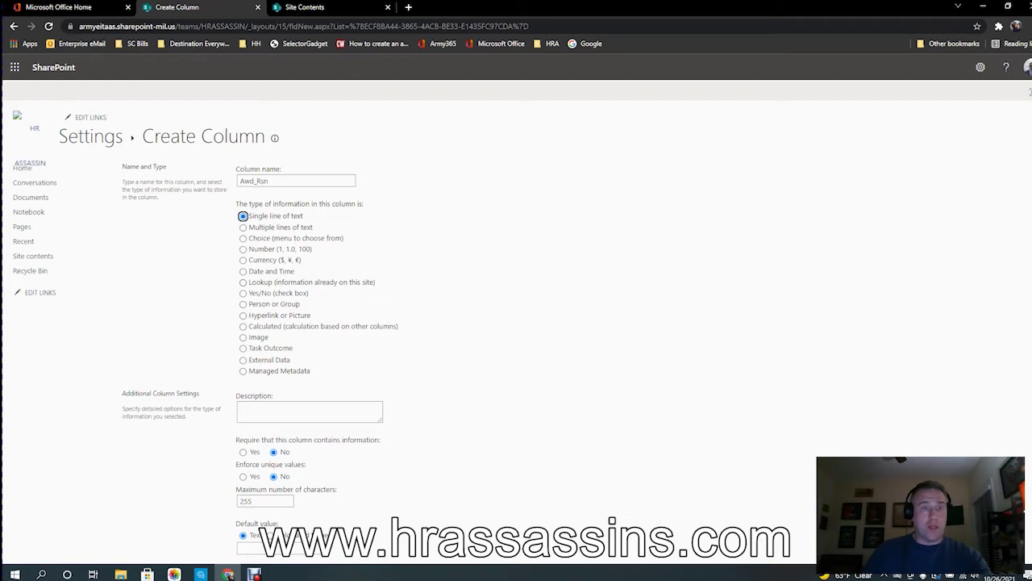
Make Awd_Rsn a Lookup column and describe it as "Reason for Award Submission (Blk 3 of DA638)"
{"action": "right_click", "coordinate": [244, 283]}
{"action": "double_click", "coordinate": [292, 282]}
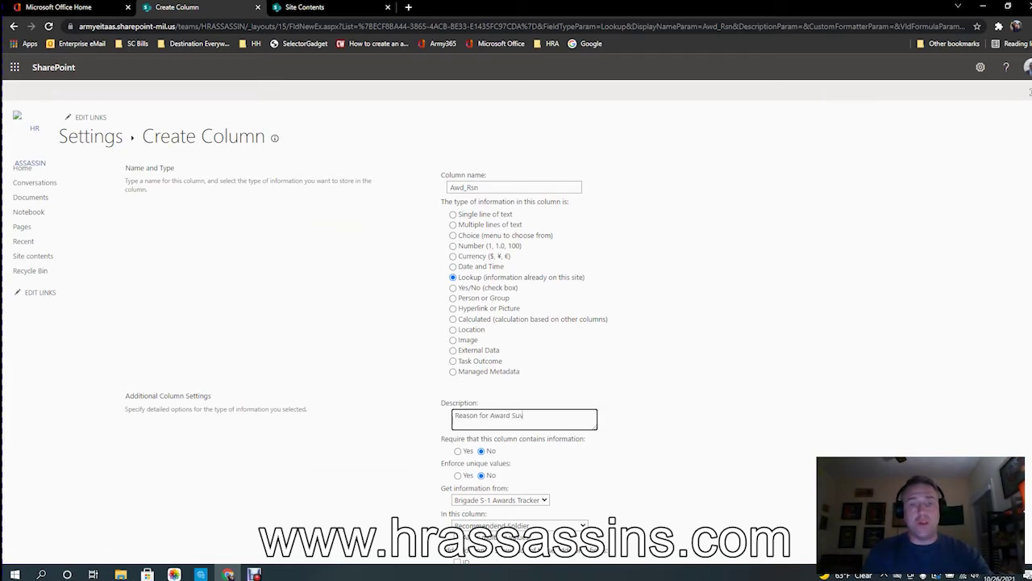
{"action": "type", "text": "bmission "}
{"action": "type", "text": "(Blk 3 of DA638)"}
{"action": "scroll", "coordinate": [516, 322], "scroll_direction": "down", "scroll_amount": 2}
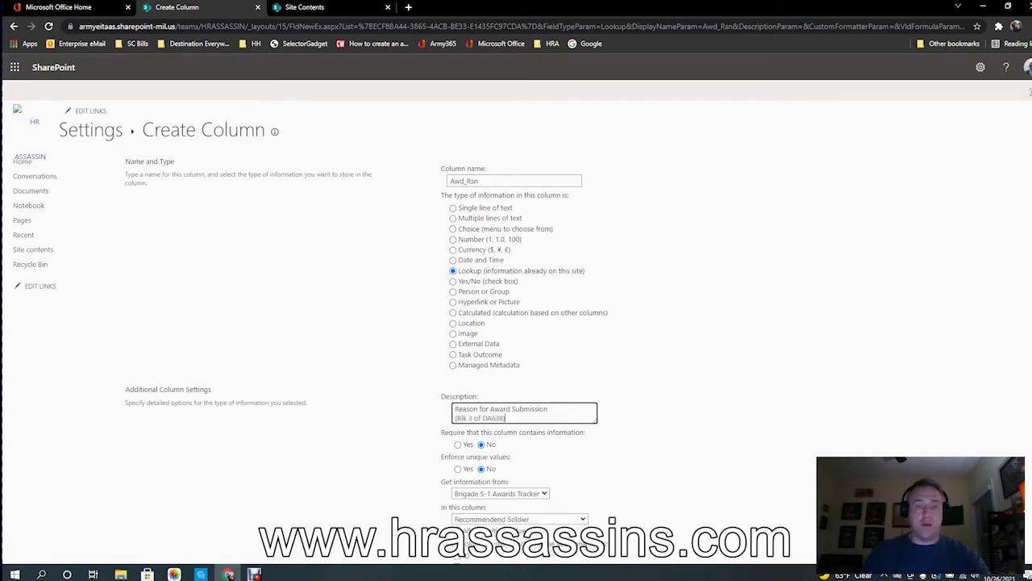
Get the Awd_Rsn lookup's information from the Rsn column of lkpAward_Rsn and create the column without additional fields
{"action": "left_click", "coordinate": [501, 337]}
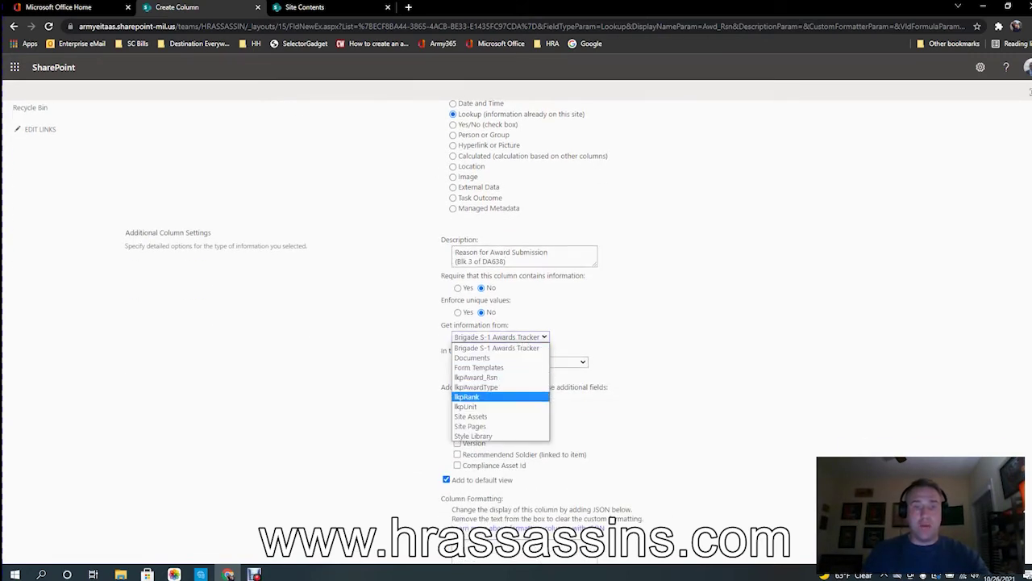
{"action": "left_click", "coordinate": [483, 377]}
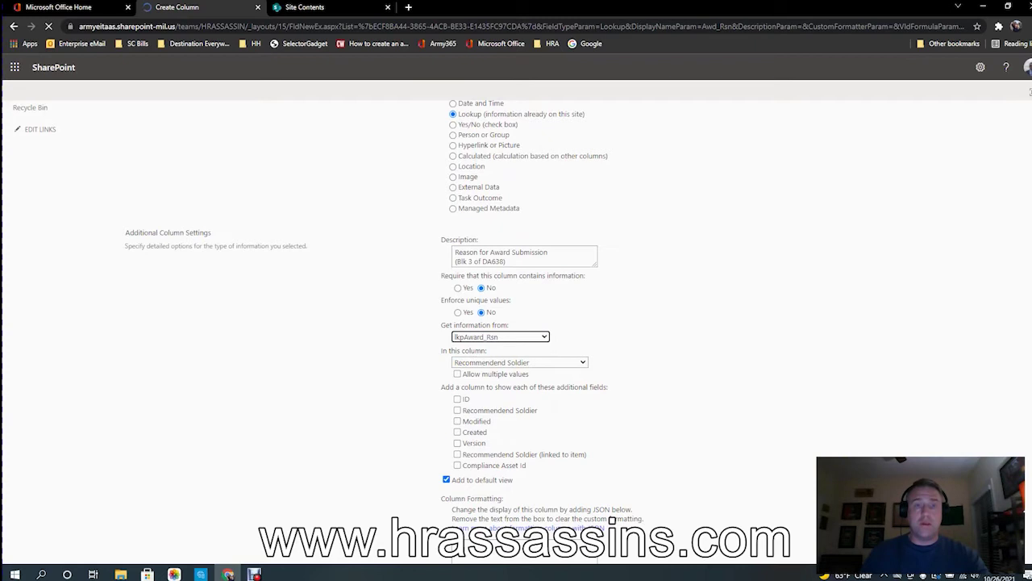
{"action": "left_click", "coordinate": [490, 363]}
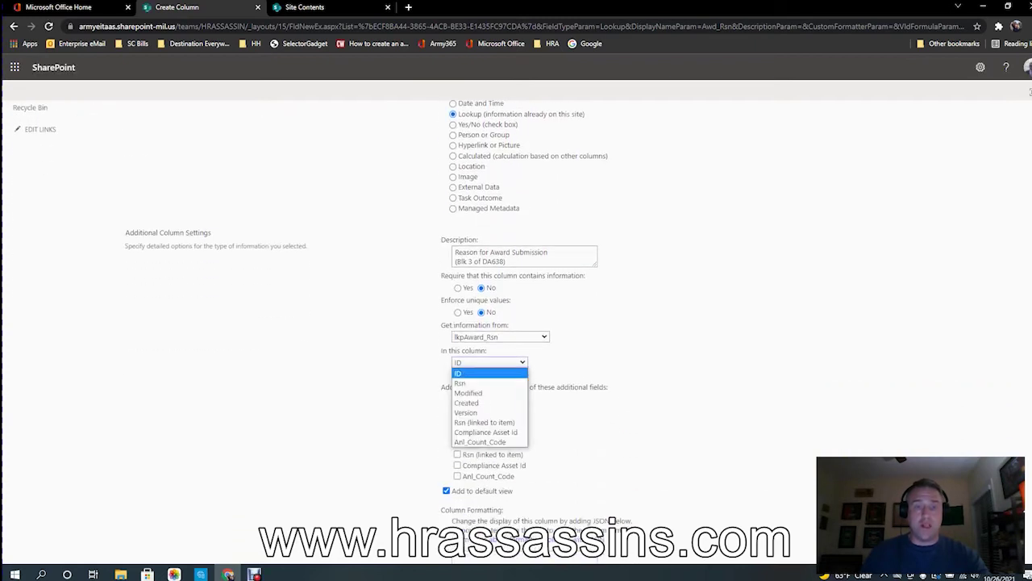
{"action": "left_click", "coordinate": [476, 383]}
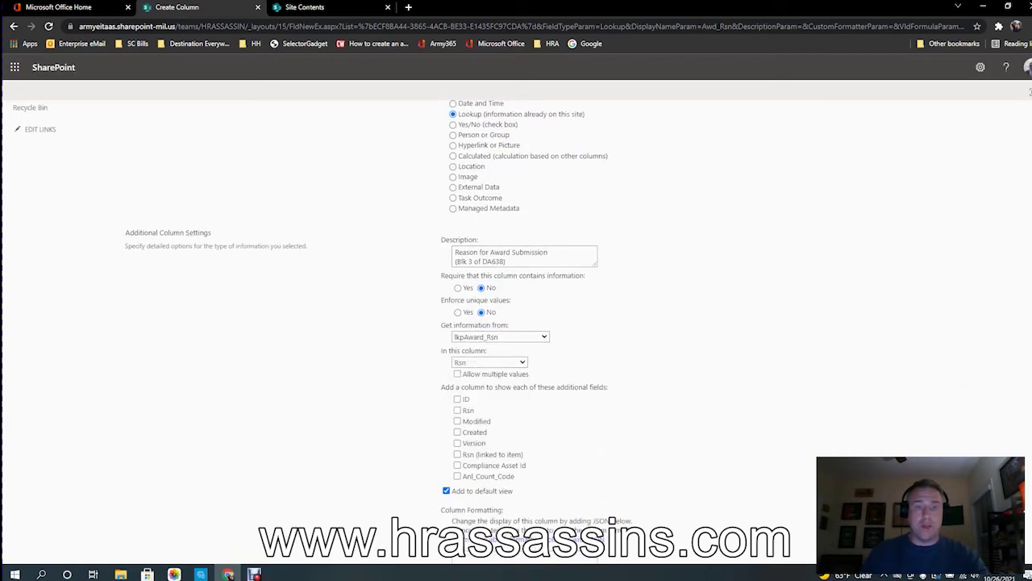
{"action": "scroll", "coordinate": [612, 520], "scroll_direction": "down", "scroll_amount": 3}
{"action": "left_click", "coordinate": [612, 520]}
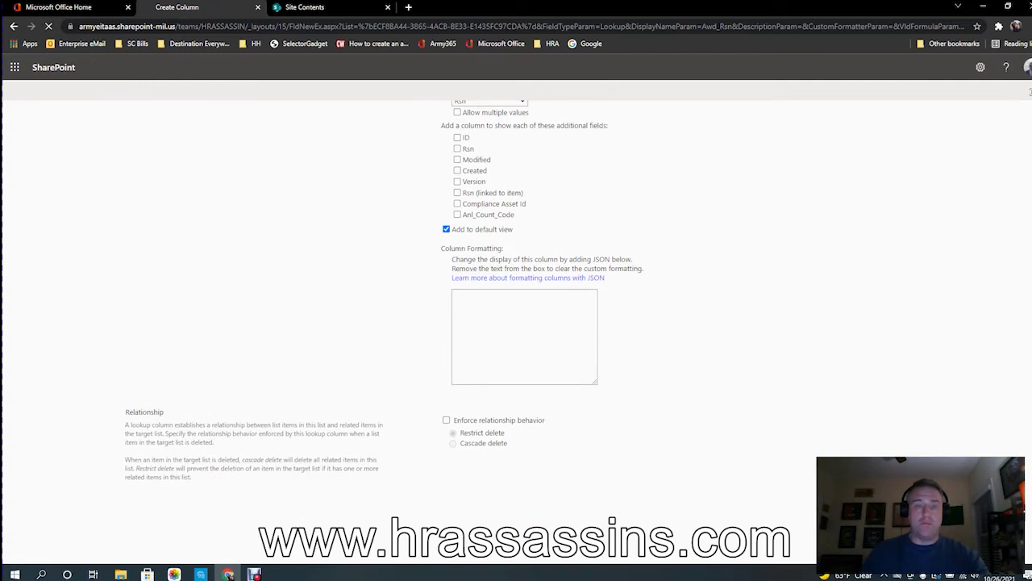
Start another new list column named Unit and choose the Lookup type for it
{"action": "scroll", "coordinate": [476, 443], "scroll_direction": "down", "scroll_amount": 1}
{"action": "scroll", "coordinate": [175, 389], "scroll_direction": "down", "scroll_amount": 2}
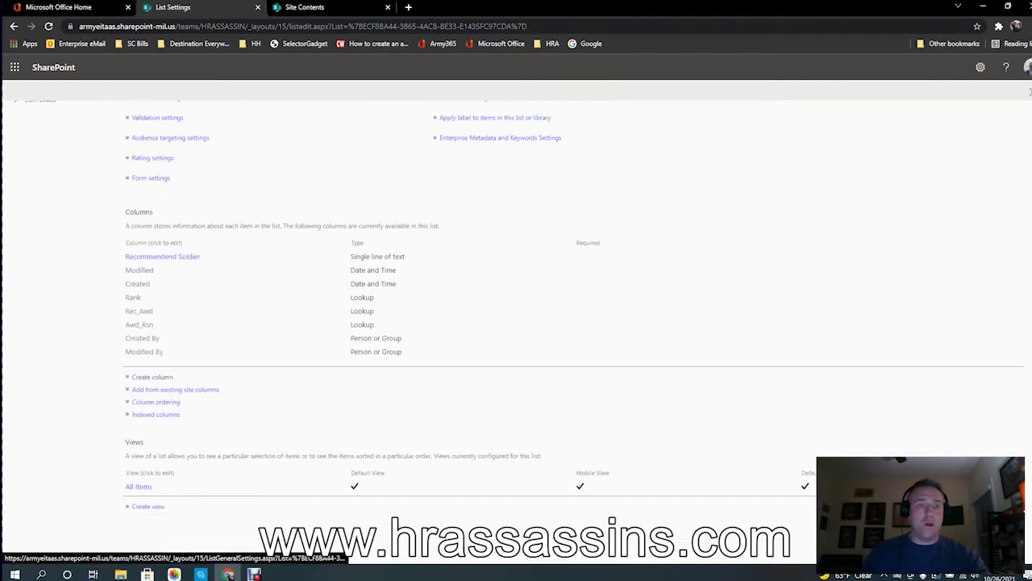
{"action": "left_click", "coordinate": [152, 377]}
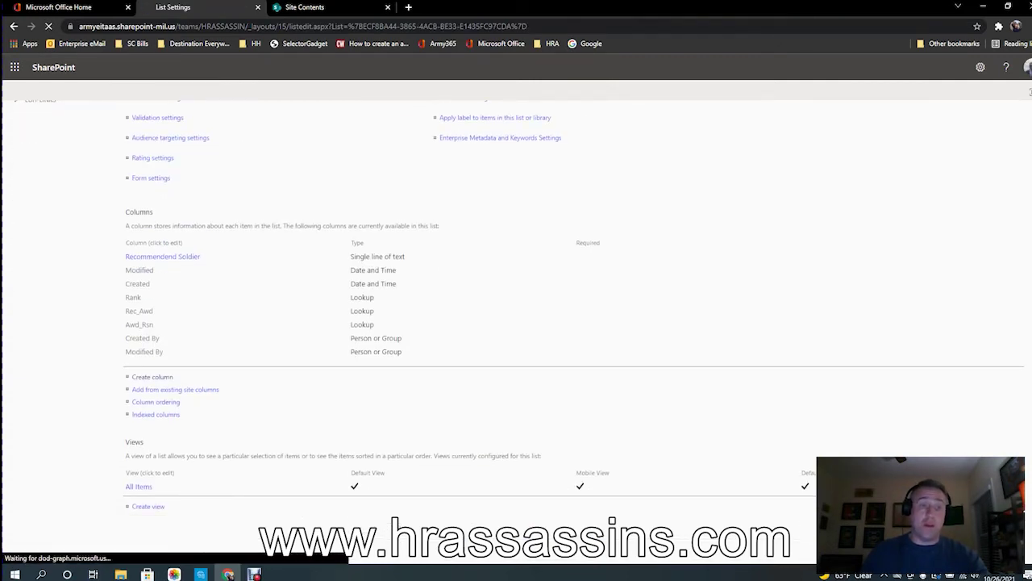
{"action": "type", "text": "Unit"}
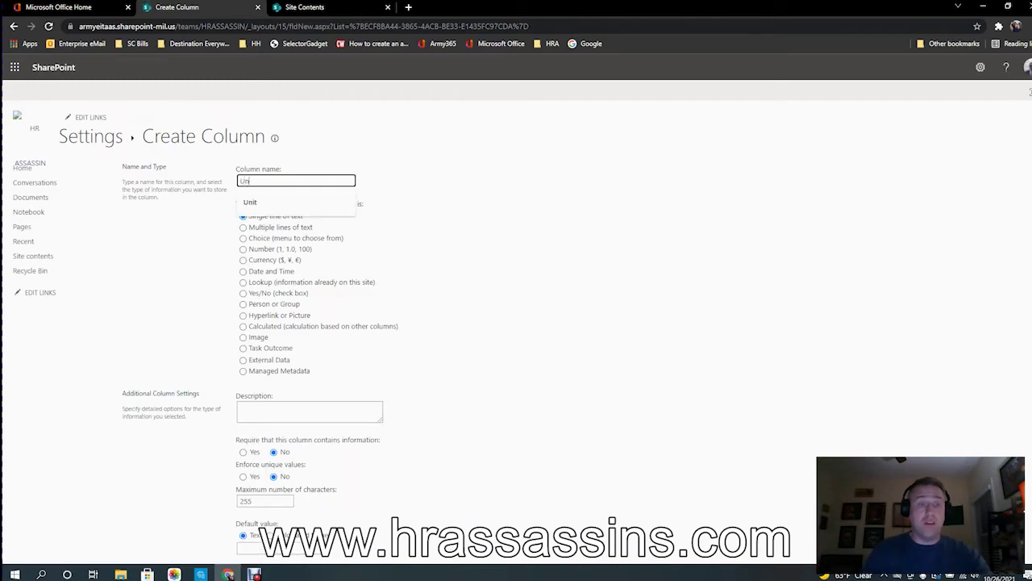
{"action": "key", "text": "Tab"}
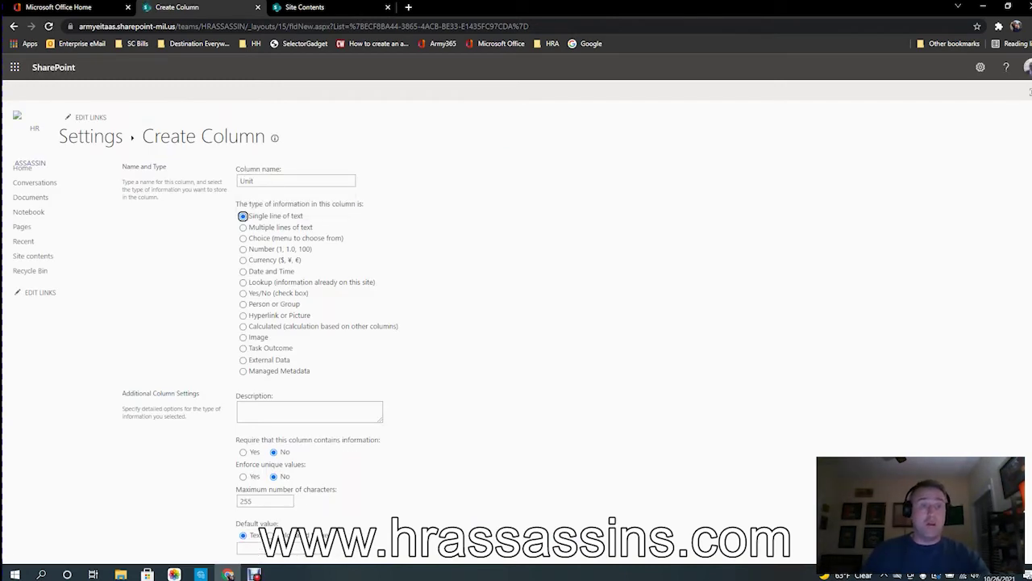
{"action": "left_click", "coordinate": [244, 282]}
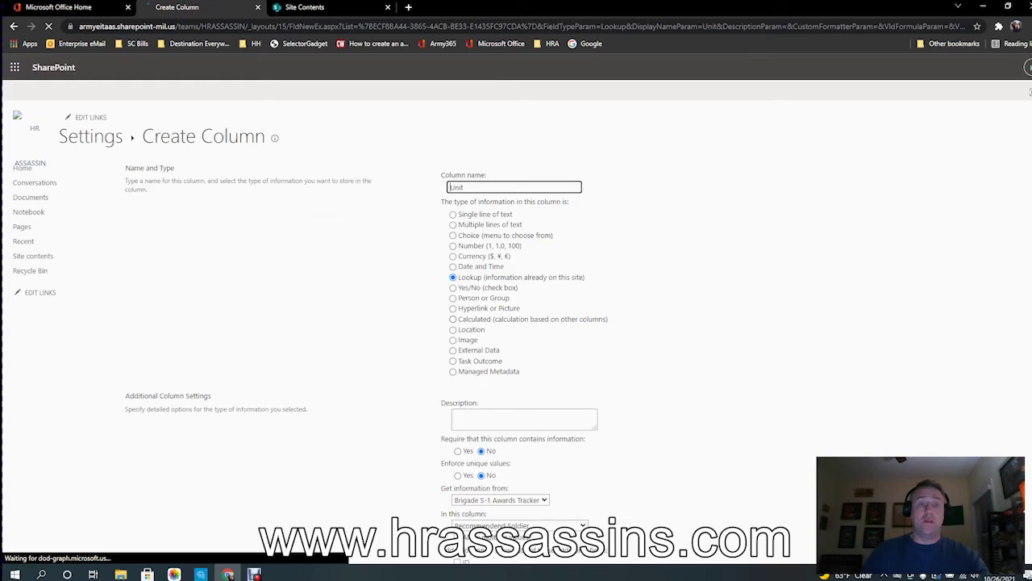
Describe the Unit column as "Recommended Soldier's Battalion" with "(Blk 3 of DA638)" on a second line
{"action": "scroll", "coordinate": [525, 323], "scroll_direction": "down", "scroll_amount": 2}
{"action": "left_click", "coordinate": [524, 311]}
{"action": "type", "text": "Rec"}
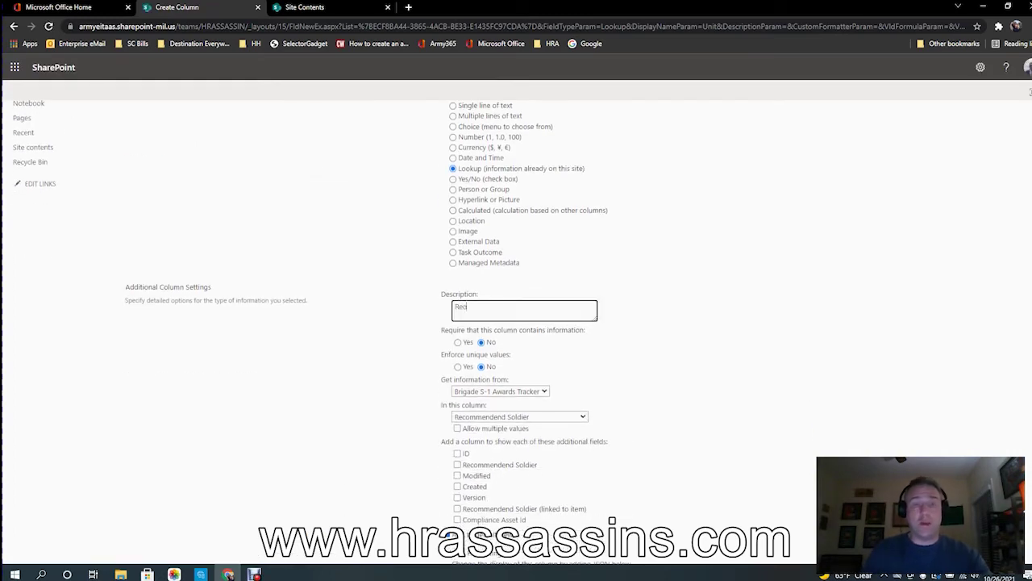
{"action": "type", "text": "ommended Soldier's Battalion"}
{"action": "key", "text": "Return"}
{"action": "type", "text": "(Blk 3 of DA638)"}
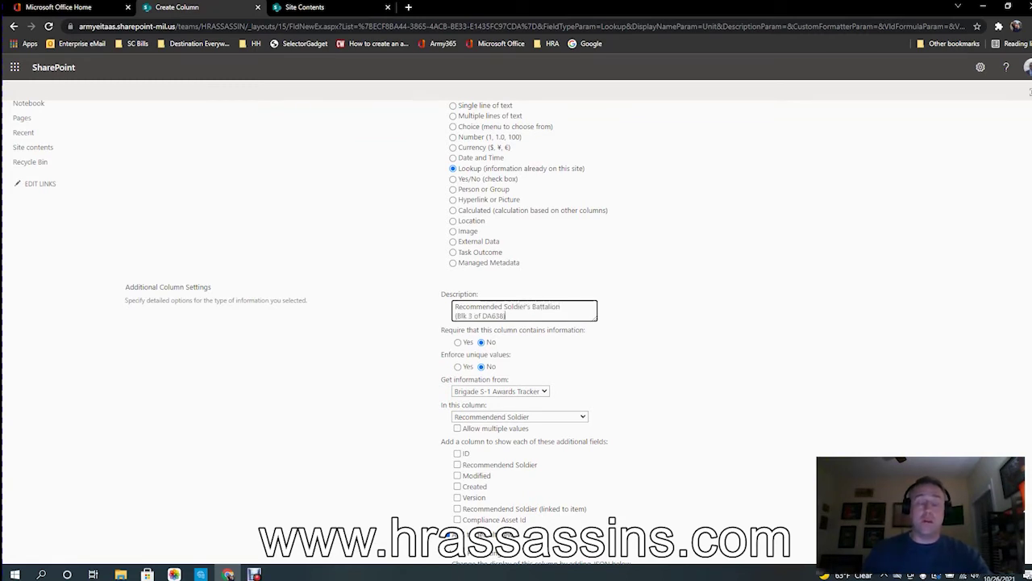
{"action": "scroll", "coordinate": [532, 347], "scroll_direction": "down", "scroll_amount": 1}
{"action": "left_click", "coordinate": [533, 339]}
{"action": "right_click", "coordinate": [532, 339]}
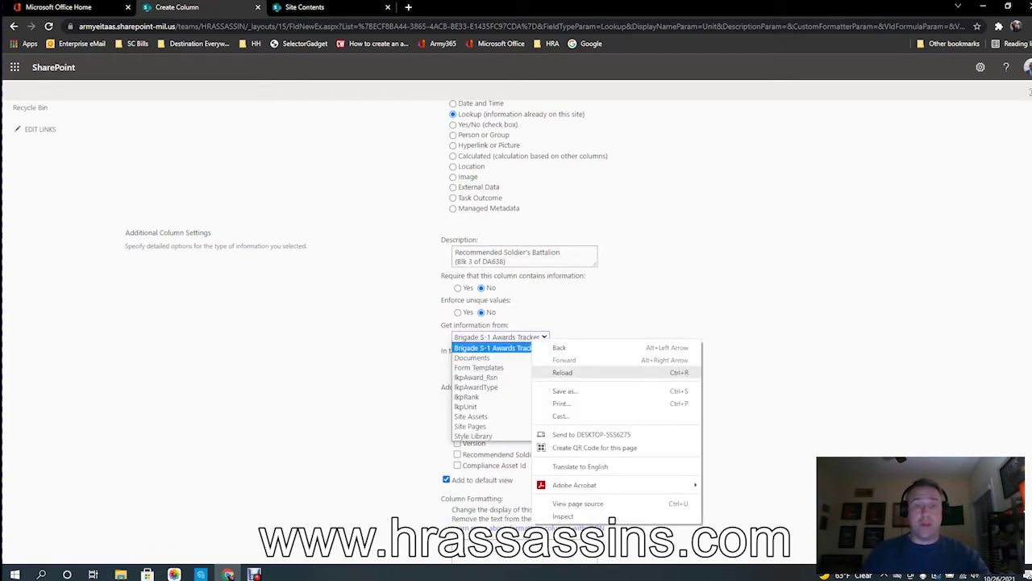
{"action": "right_click", "coordinate": [475, 406]}
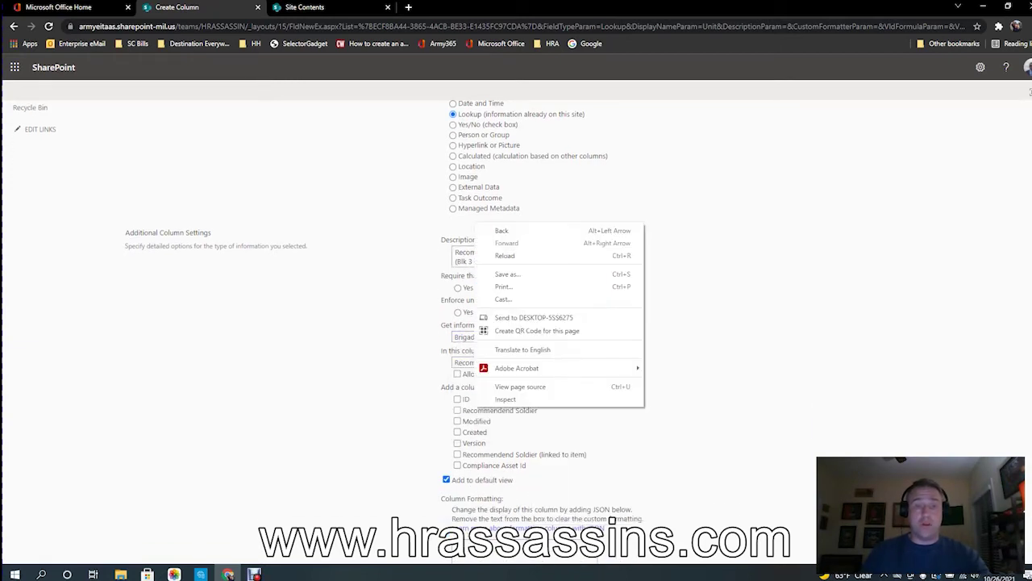
{"action": "left_click", "coordinate": [461, 337]}
{"action": "right_click", "coordinate": [462, 338]}
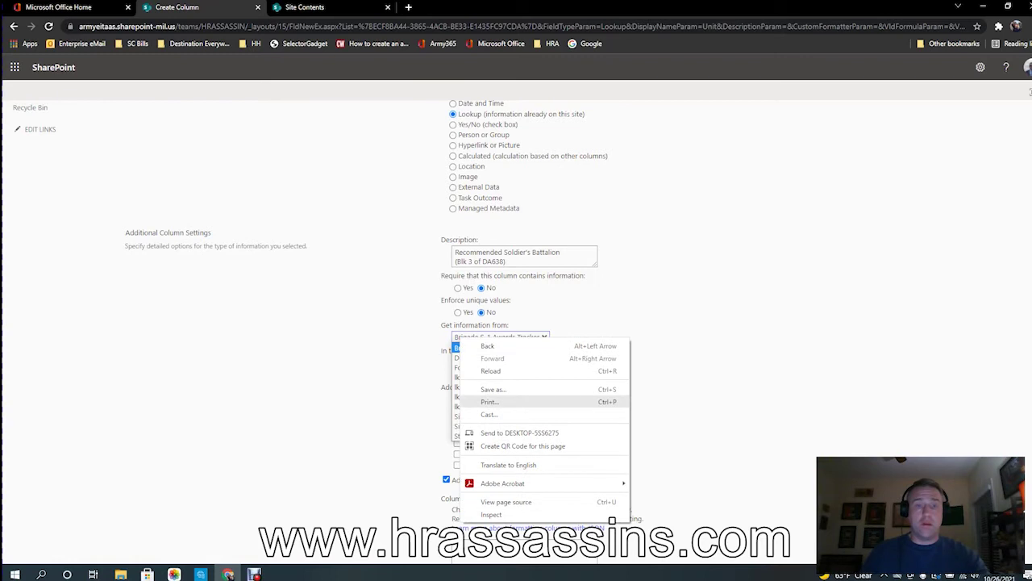
{"action": "left_click", "coordinate": [458, 399]}
Get the Unit lookup's information from the lkpUnit list and use Unit_Short as its source column
{"action": "left_click", "coordinate": [500, 337]}
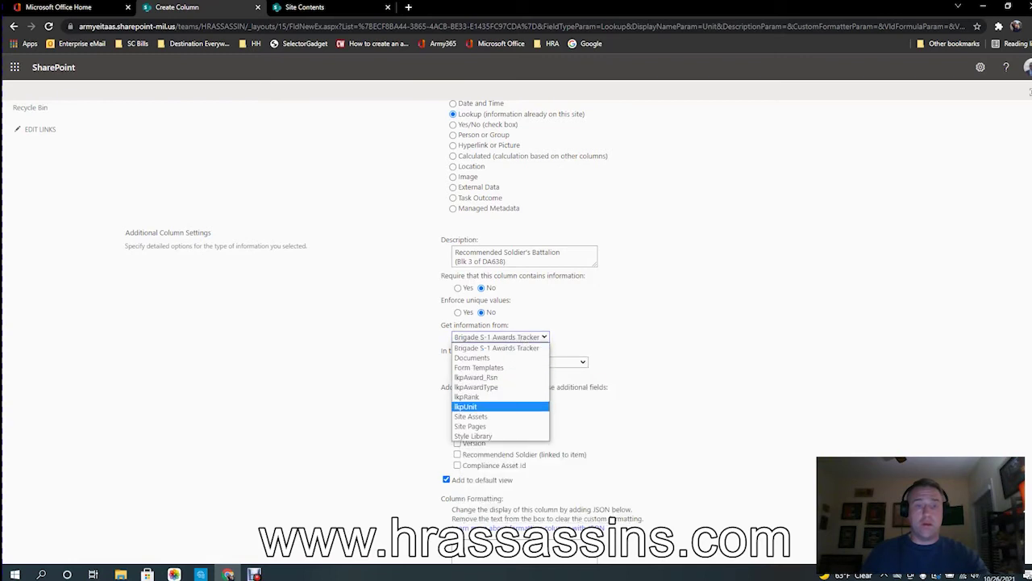
{"action": "left_click", "coordinate": [475, 406]}
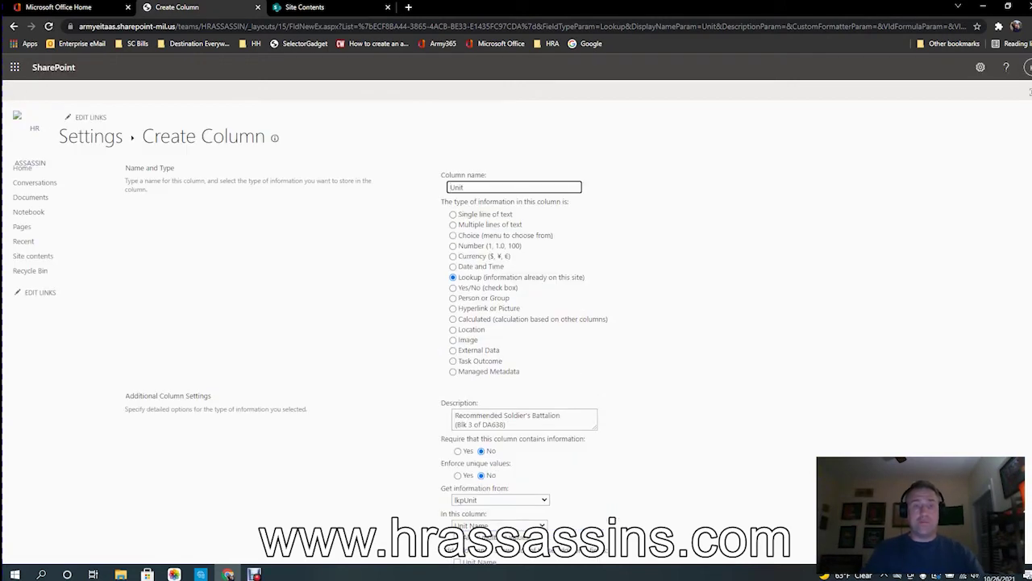
{"action": "left_click", "coordinate": [499, 525]}
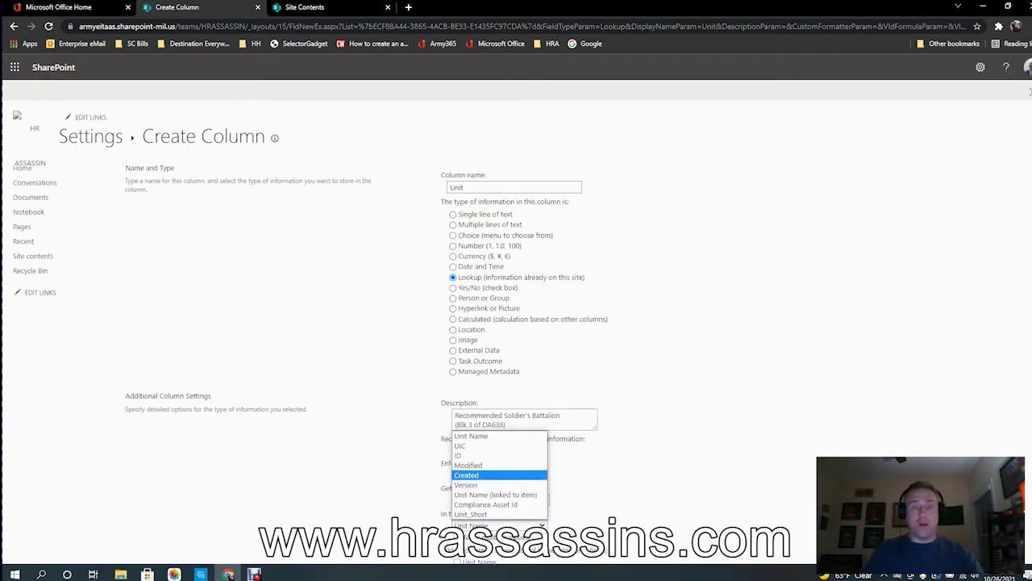
{"action": "left_click", "coordinate": [470, 514]}
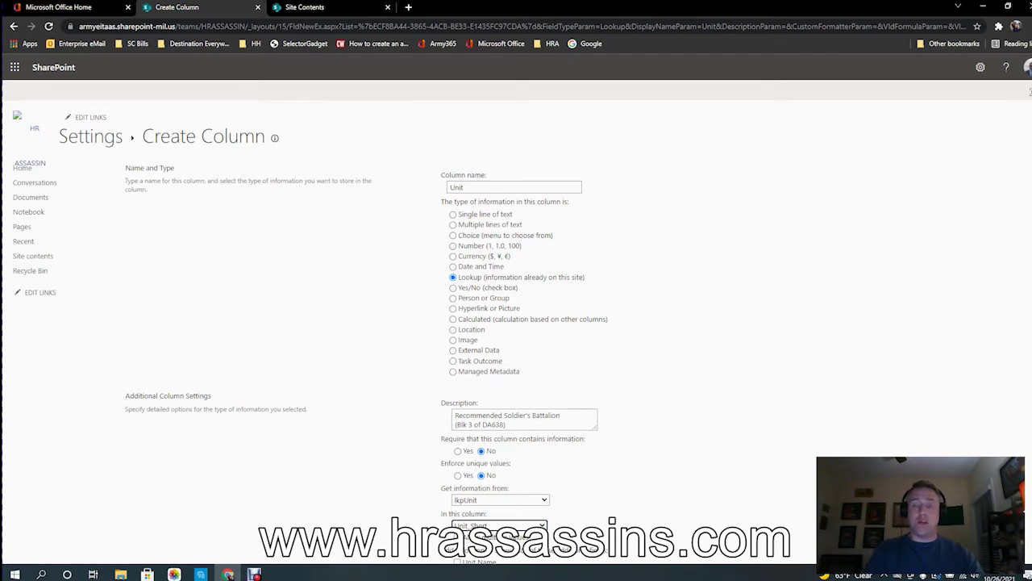
{"action": "scroll", "coordinate": [516, 339], "scroll_direction": "down", "scroll_amount": 3}
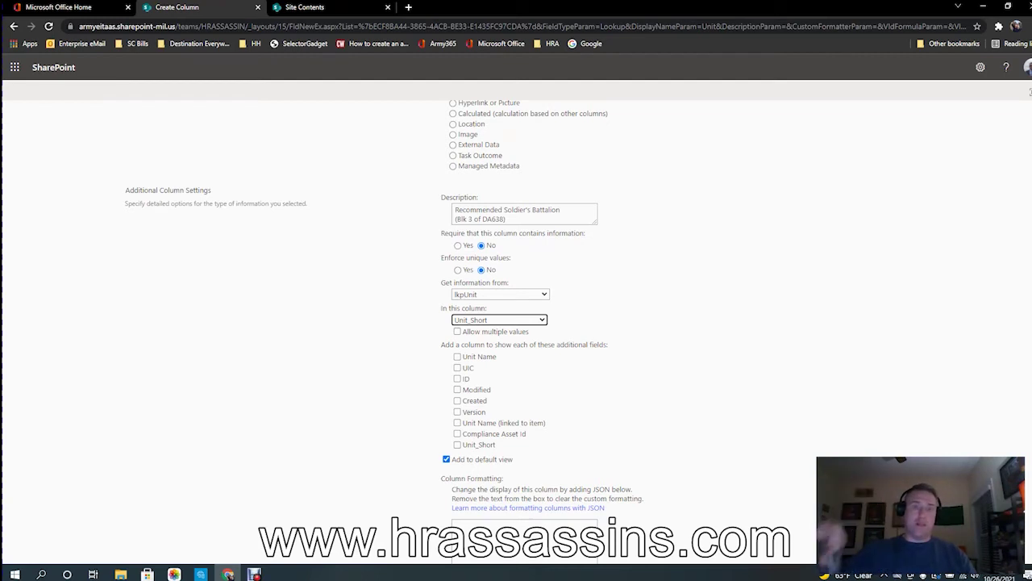
{"action": "scroll", "coordinate": [516, 323], "scroll_direction": "down", "scroll_amount": 3}
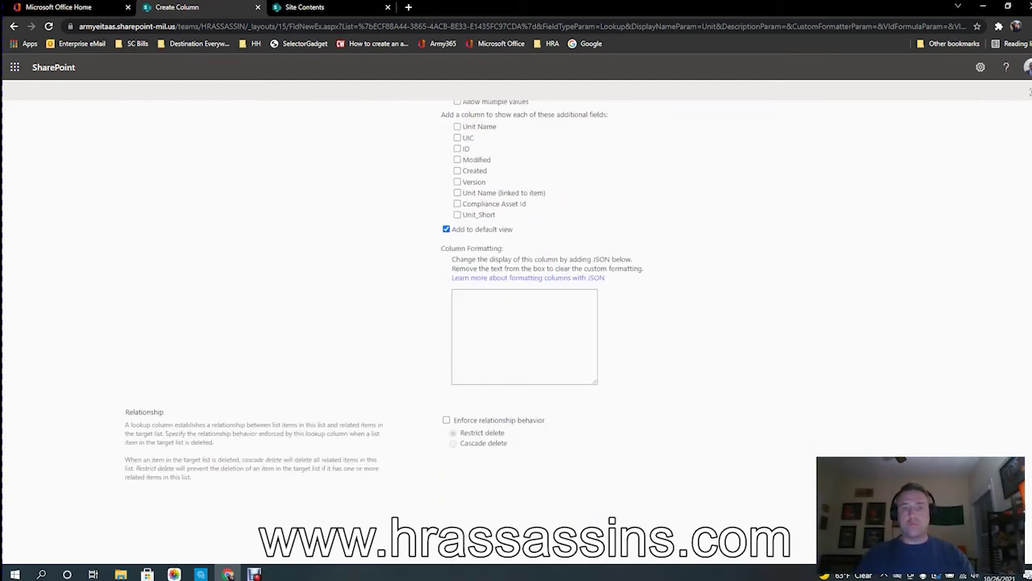
{"action": "right_click", "coordinate": [878, 330]}
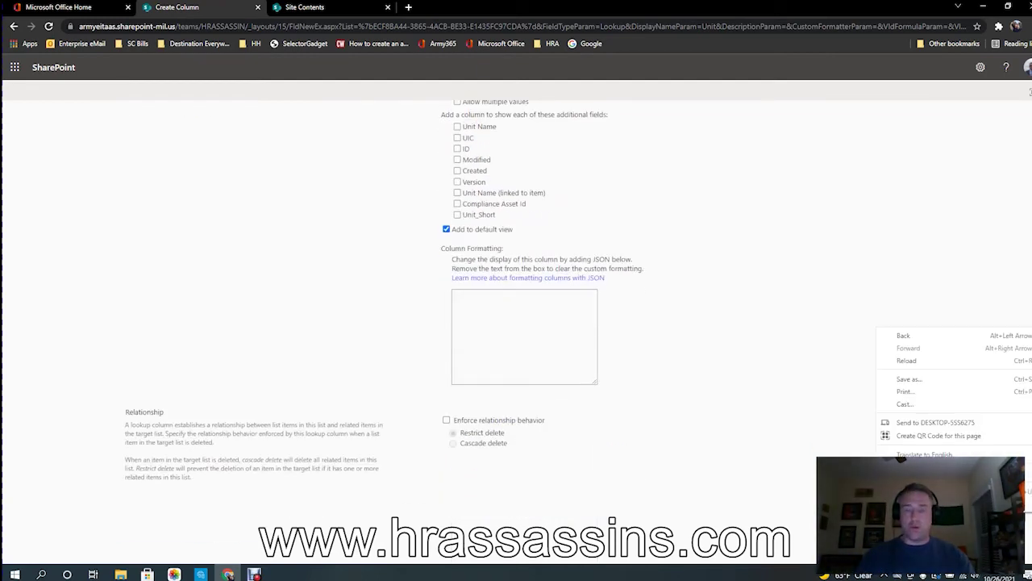
Save the Unit column and start another new list column named PPD with the Date and Time type
{"action": "left_click", "coordinate": [903, 335]}
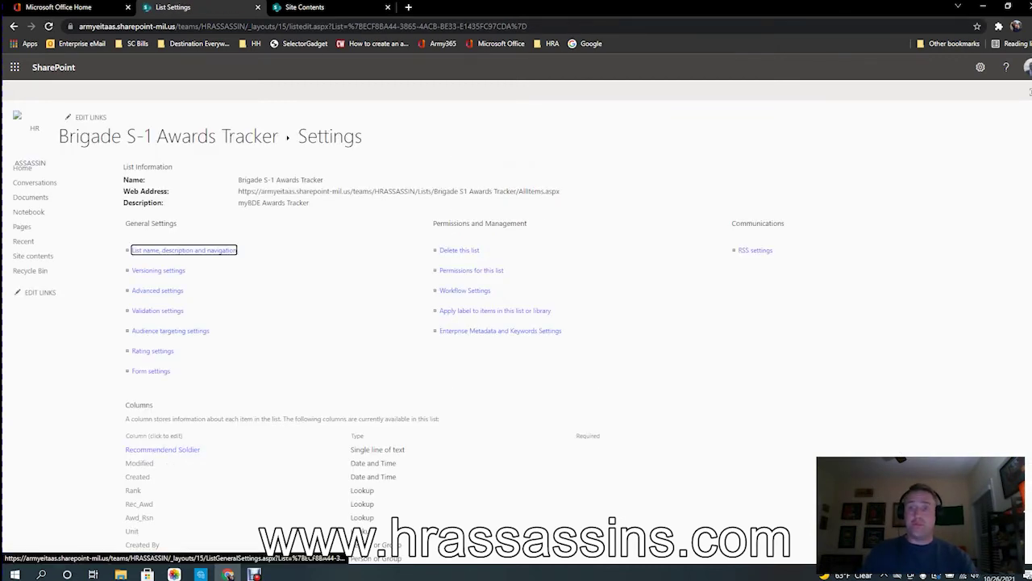
{"action": "scroll", "coordinate": [519, 341], "scroll_direction": "down", "scroll_amount": 3}
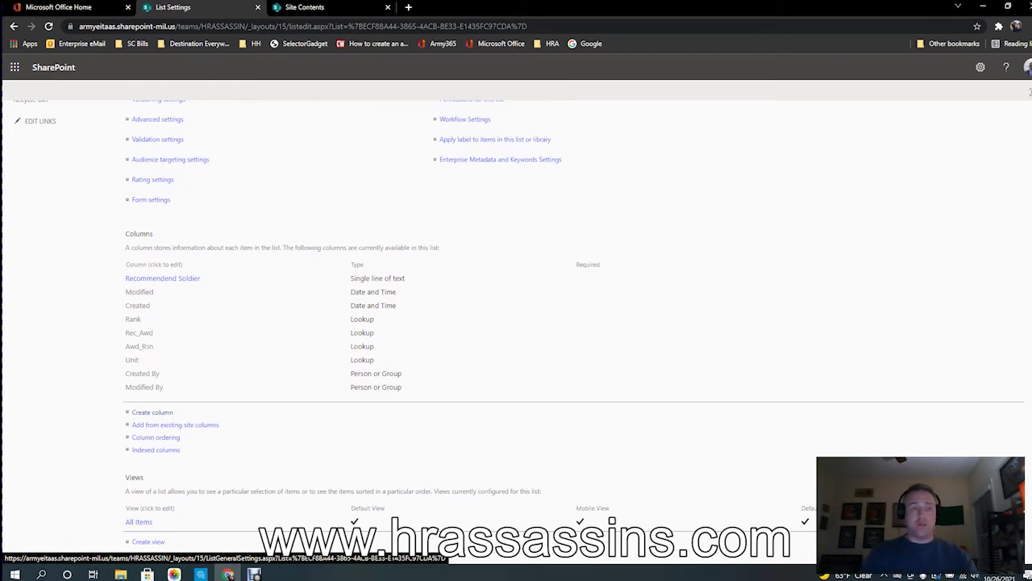
{"action": "left_click", "coordinate": [151, 413]}
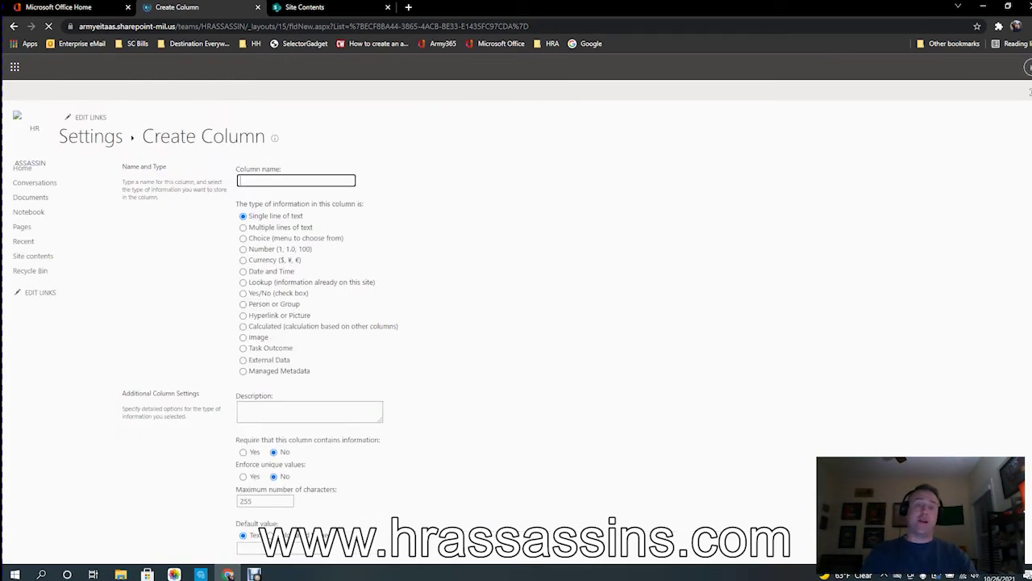
{"action": "type", "text": "PPD"}
{"action": "key", "text": "Tab"}
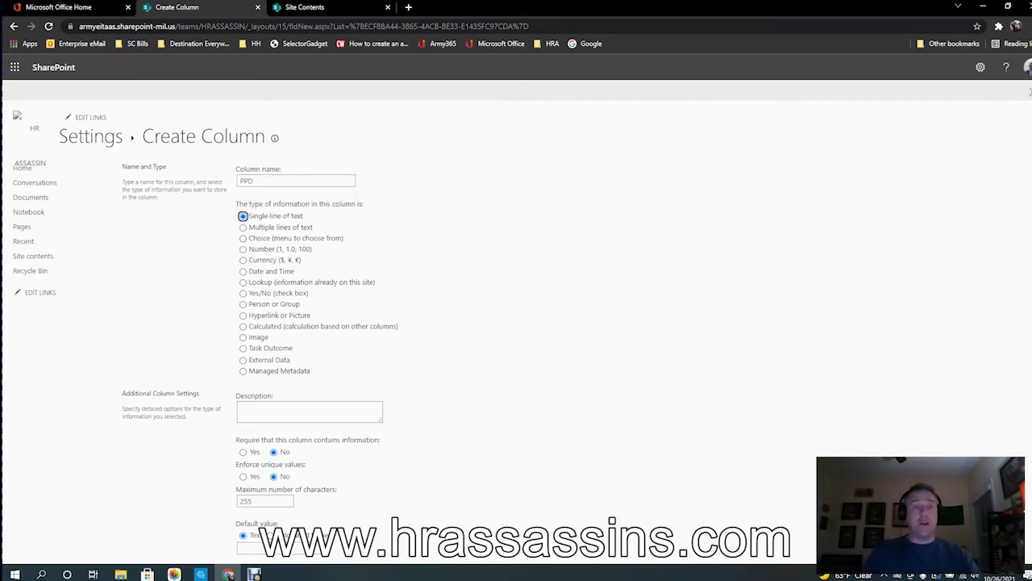
{"action": "key", "text": "Down"}
{"action": "key", "text": "Down"}
{"action": "key", "text": "Down"}
{"action": "key", "text": "Down"}
{"action": "key", "text": "Down"}
{"action": "key", "text": "Tab"}
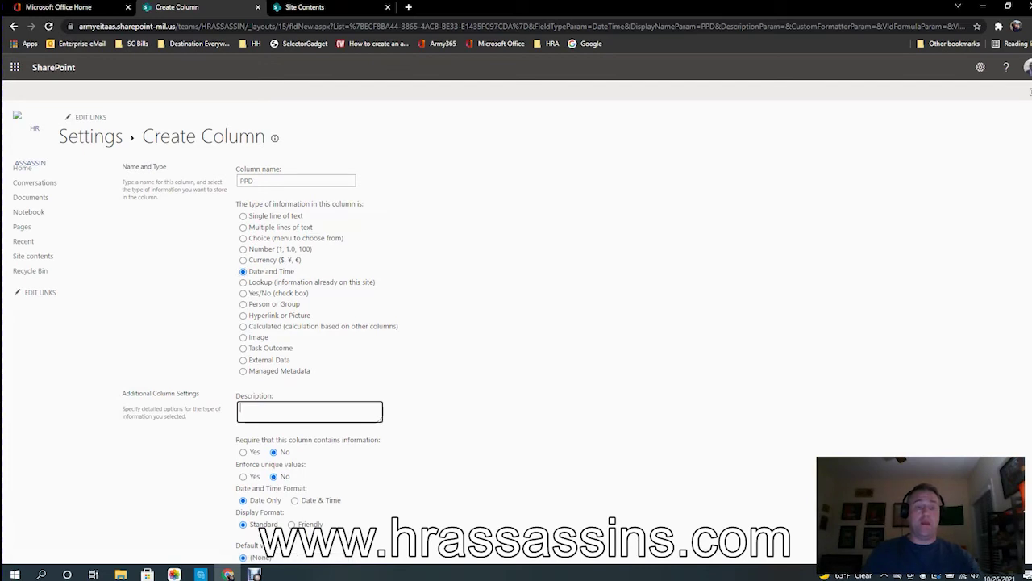
Describe the PPD column as "Enter the Proposed Presentation Date", leave it not required, and create the column
{"action": "type", "text": "Enter the Proposed Presentai"}
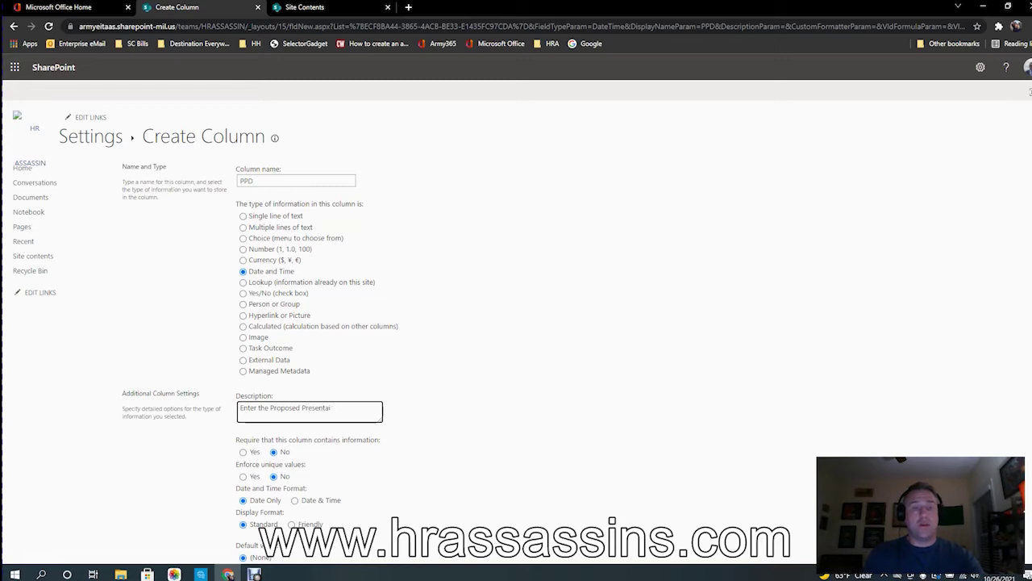
{"action": "type", "text": "oon Date"}
{"action": "left_click", "coordinate": [274, 452]}
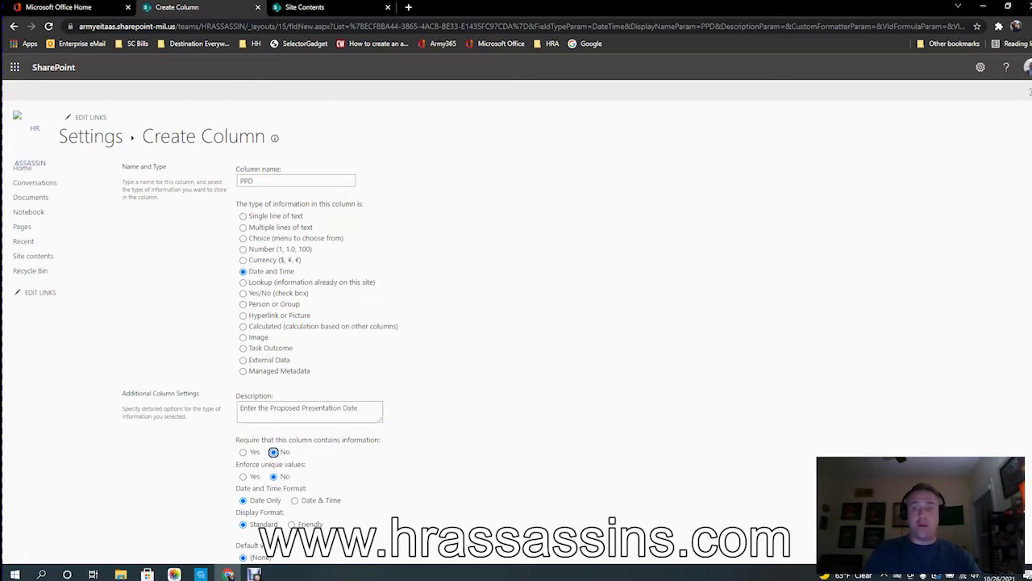
{"action": "scroll", "coordinate": [516, 322], "scroll_direction": "down", "scroll_amount": 3}
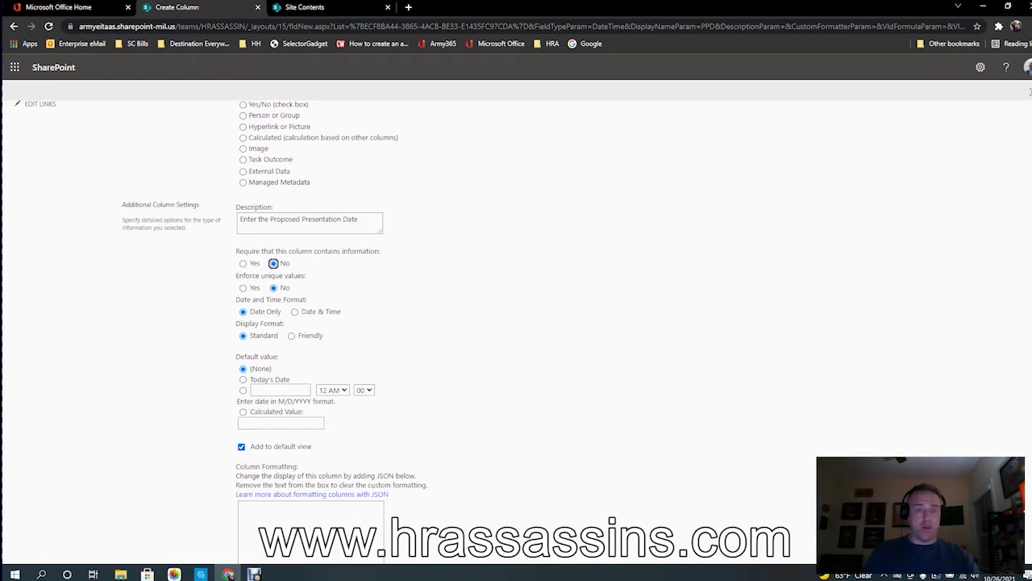
{"action": "scroll", "coordinate": [273, 263], "scroll_direction": "down", "scroll_amount": 1}
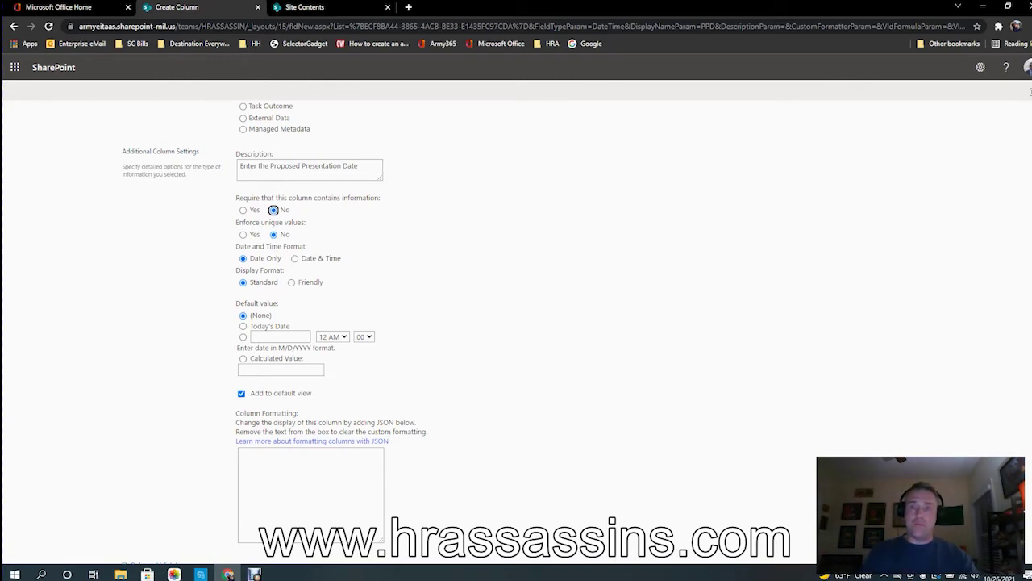
{"action": "scroll", "coordinate": [516, 323], "scroll_direction": "down", "scroll_amount": 2}
{"action": "key", "text": "Return"}
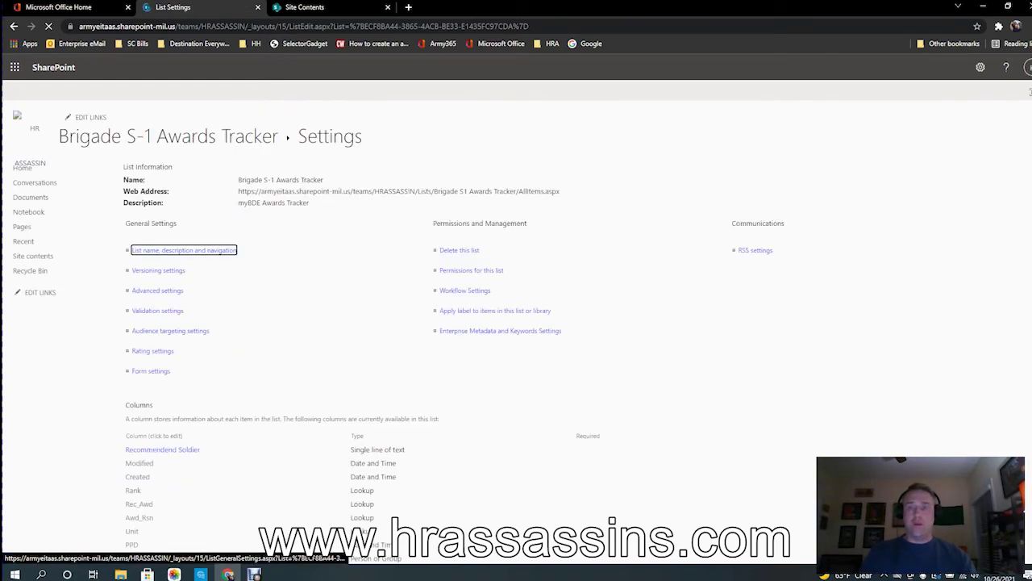
Start a new list column named Date_Rvd and choose the Date and Time type for it
{"action": "scroll", "coordinate": [516, 339], "scroll_direction": "down", "scroll_amount": 3}
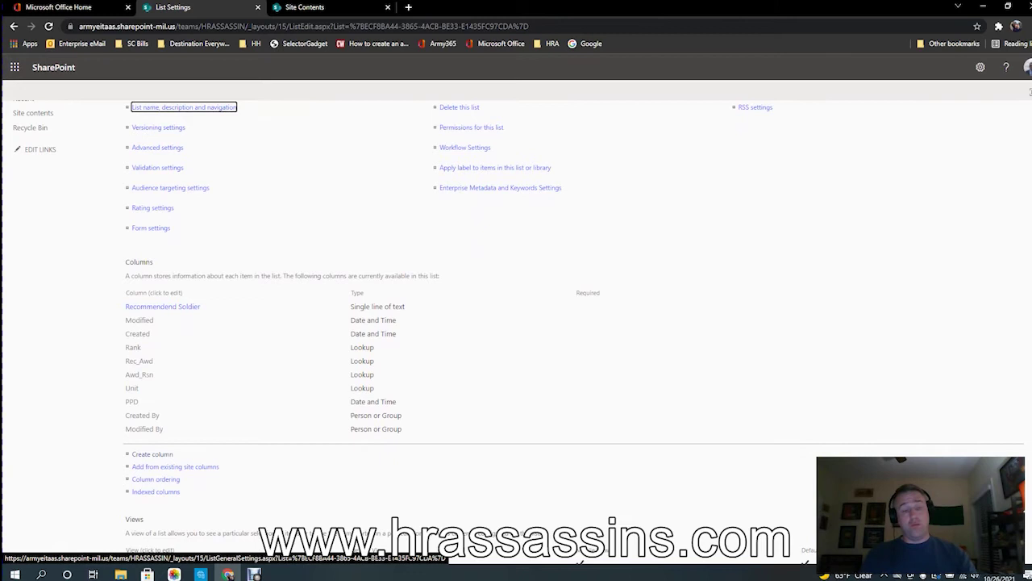
{"action": "left_click", "coordinate": [152, 454]}
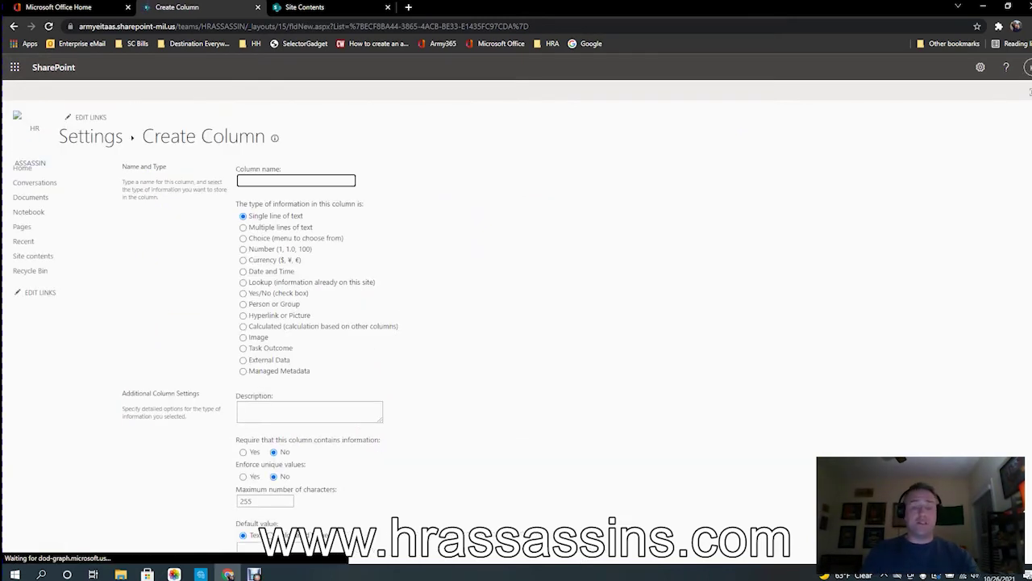
{"action": "type", "text": "Dat"}
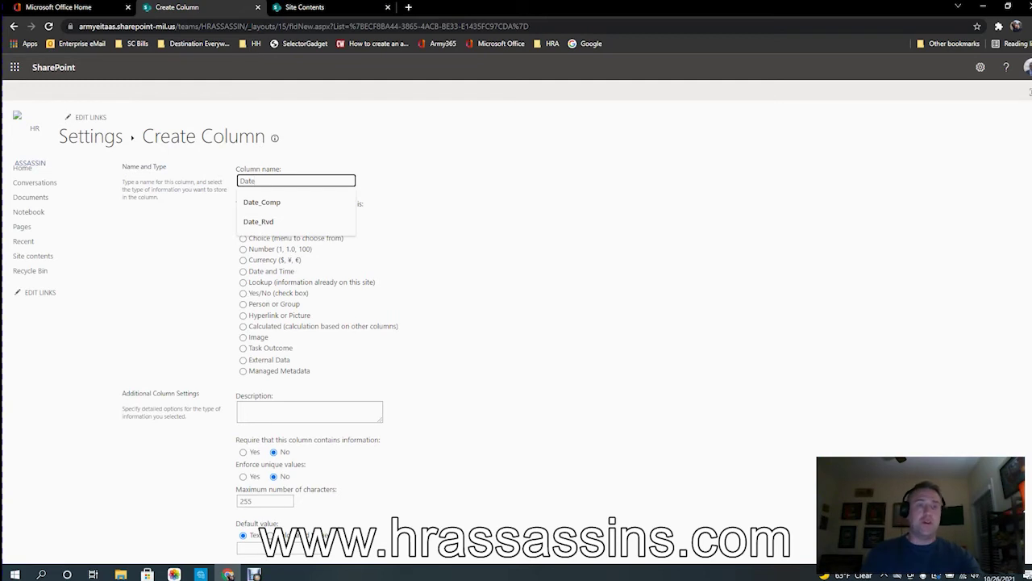
{"action": "type", "text": "e"}
{"action": "key", "text": "Down"}
{"action": "key", "text": "Down"}
{"action": "key", "text": "Return"}
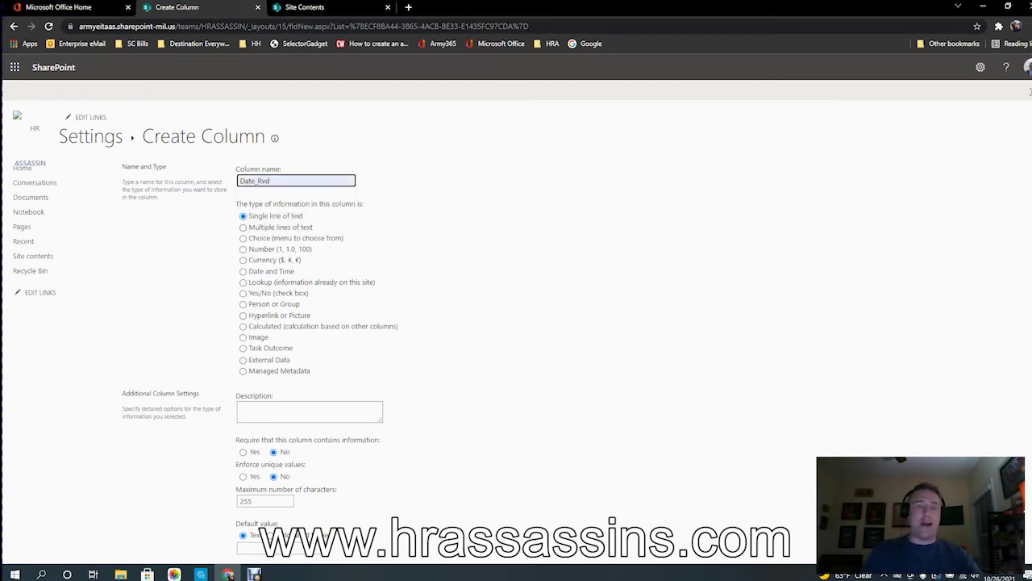
{"action": "left_click", "coordinate": [243, 271]}
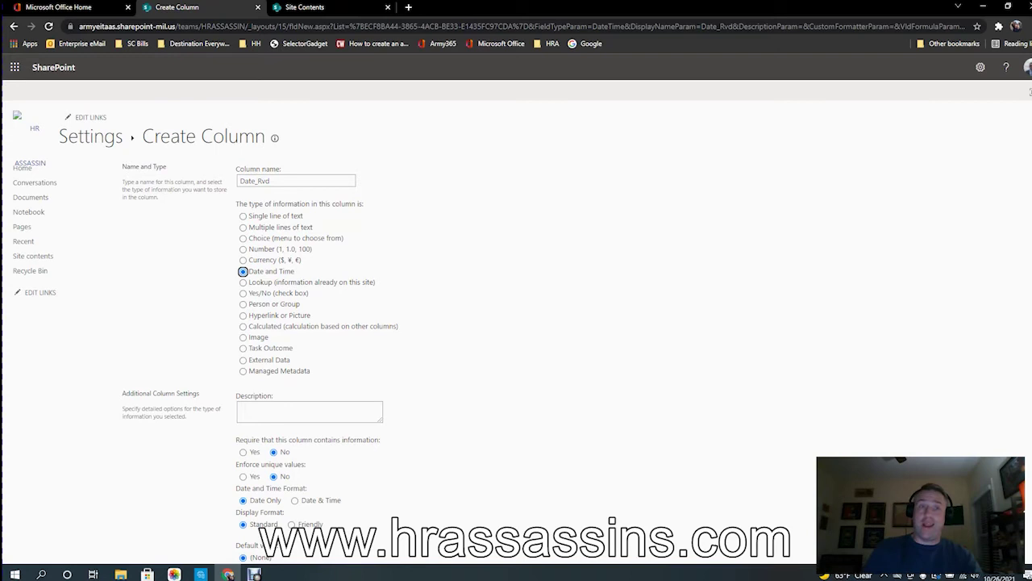
Describe Date_Rvd as "Date award received at BDE S-1" with "(DOES NOT CHANGE)" on a second line, and create the column
{"action": "scroll", "coordinate": [516, 323], "scroll_direction": "down", "scroll_amount": 1}
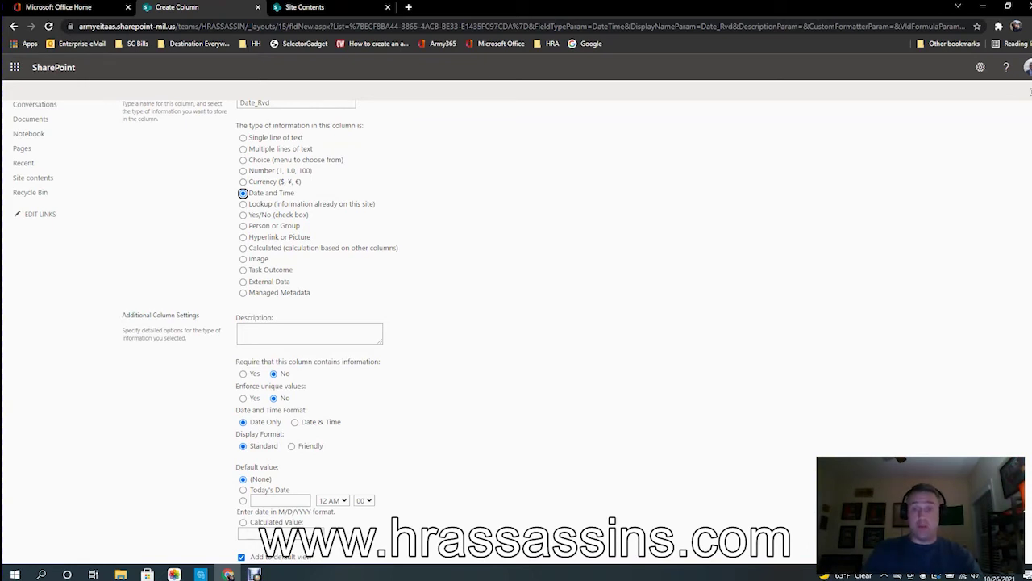
{"action": "scroll", "coordinate": [206, 332], "scroll_direction": "down", "scroll_amount": 1}
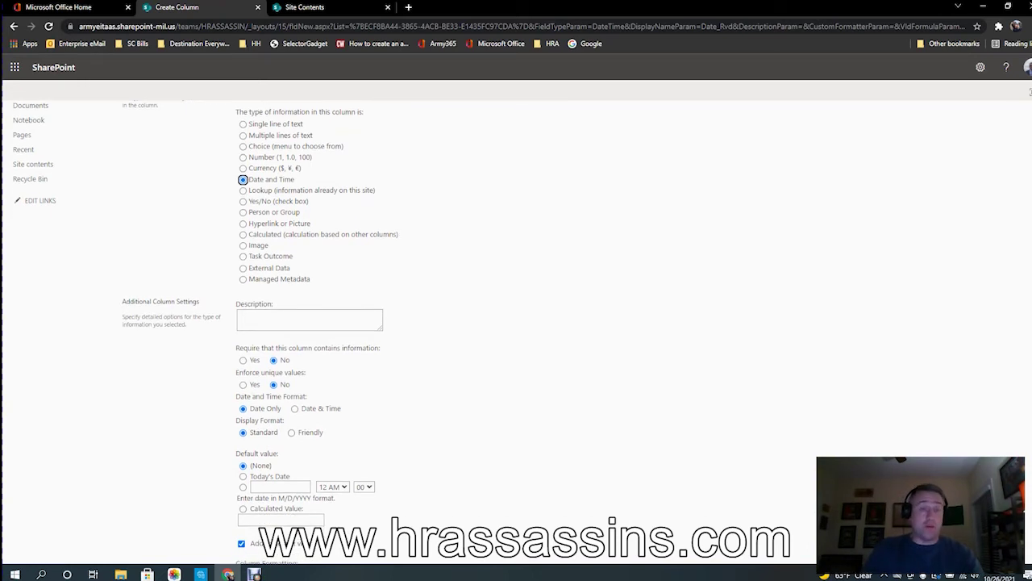
{"action": "scroll", "coordinate": [215, 332], "scroll_direction": "down", "scroll_amount": 1}
{"action": "scroll", "coordinate": [215, 332], "scroll_direction": "up", "scroll_amount": 2}
{"action": "key", "text": "Tab"}
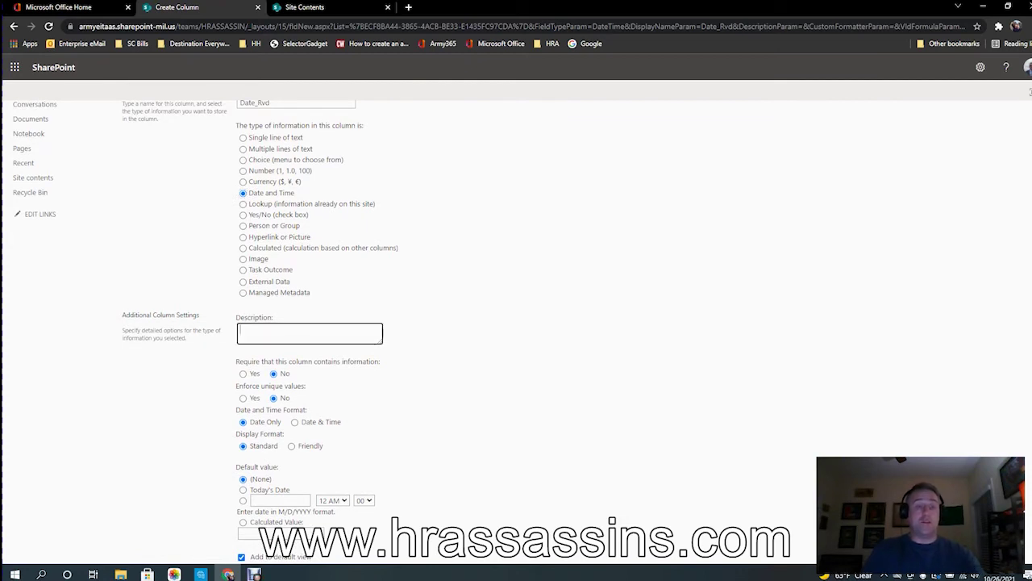
{"action": "type", "text": "Date award received at BDE S"}
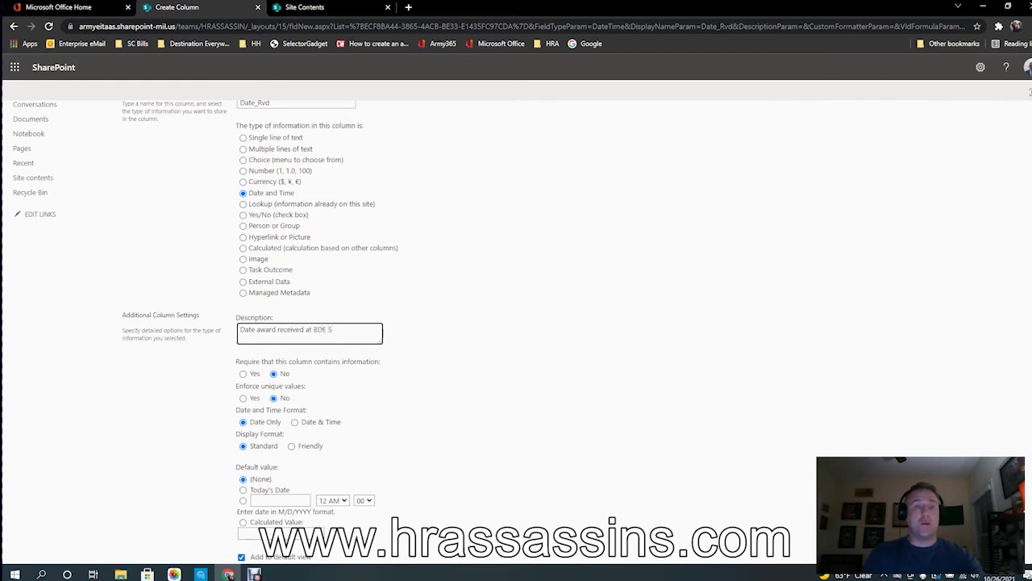
{"action": "type", "text": "-1 (DOES NOT CHANGE"}
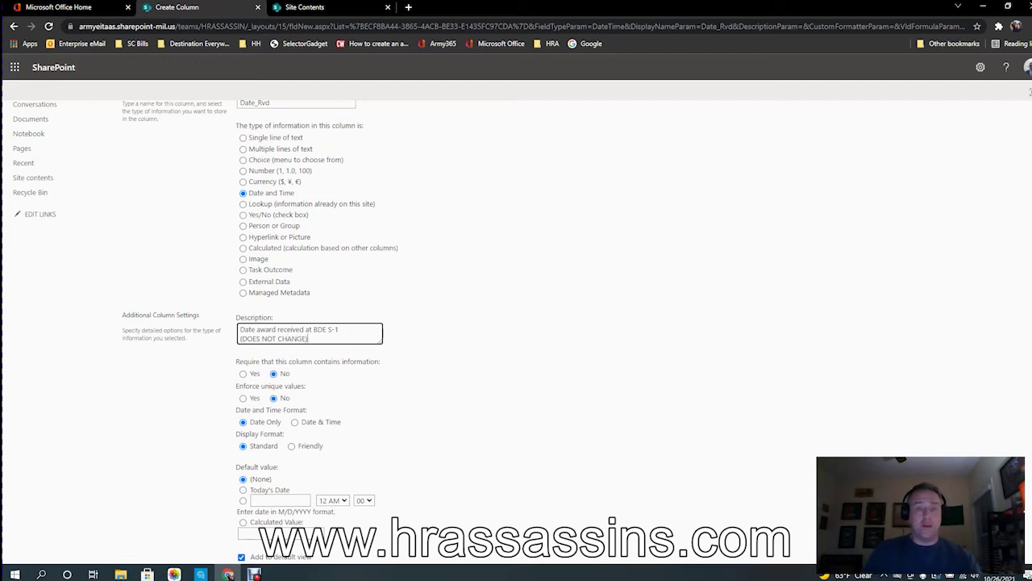
{"action": "scroll", "coordinate": [395, 522], "scroll_direction": "down", "scroll_amount": 1}
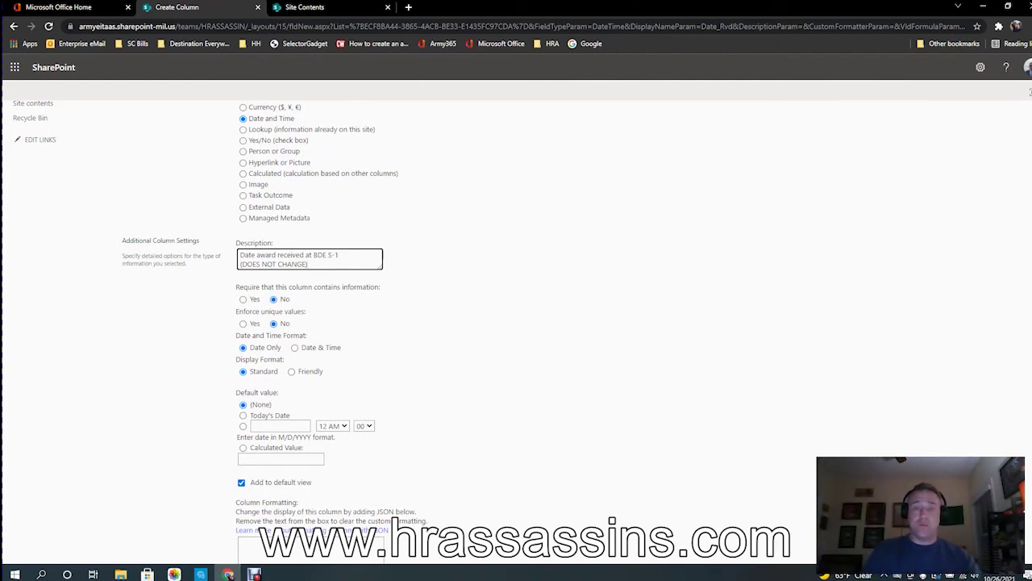
{"action": "scroll", "coordinate": [395, 523], "scroll_direction": "down", "scroll_amount": 2}
{"action": "left_click", "coordinate": [395, 522]}
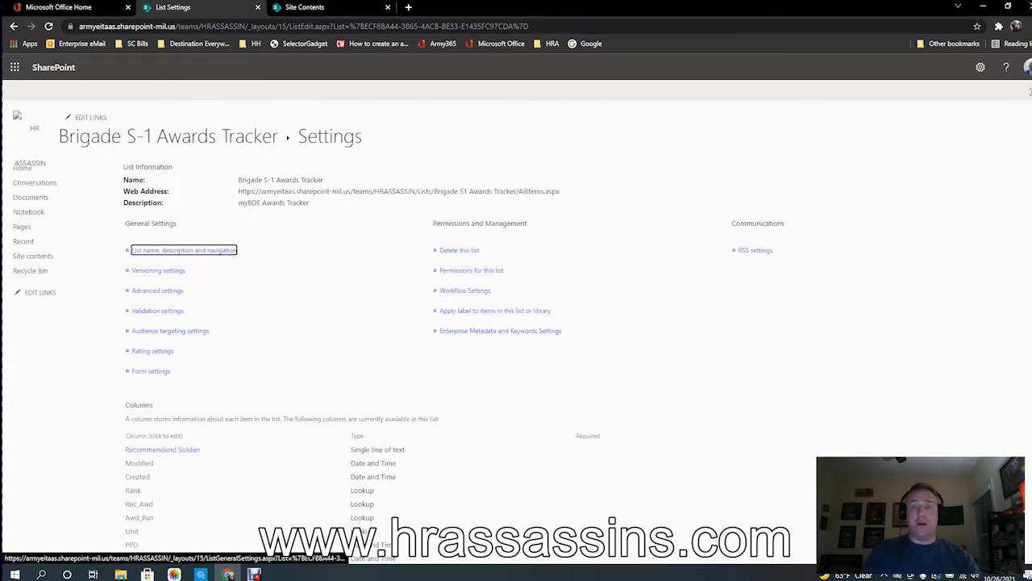
Start a new list column named LOC and choose the Choice type for it
{"action": "scroll", "coordinate": [516, 323], "scroll_direction": "down", "scroll_amount": 3}
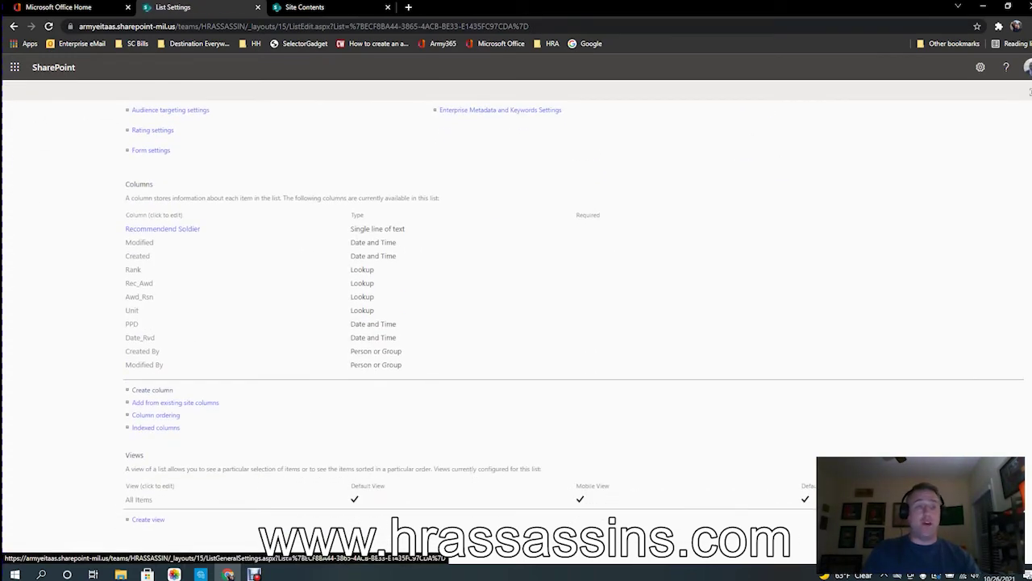
{"action": "left_click", "coordinate": [152, 389]}
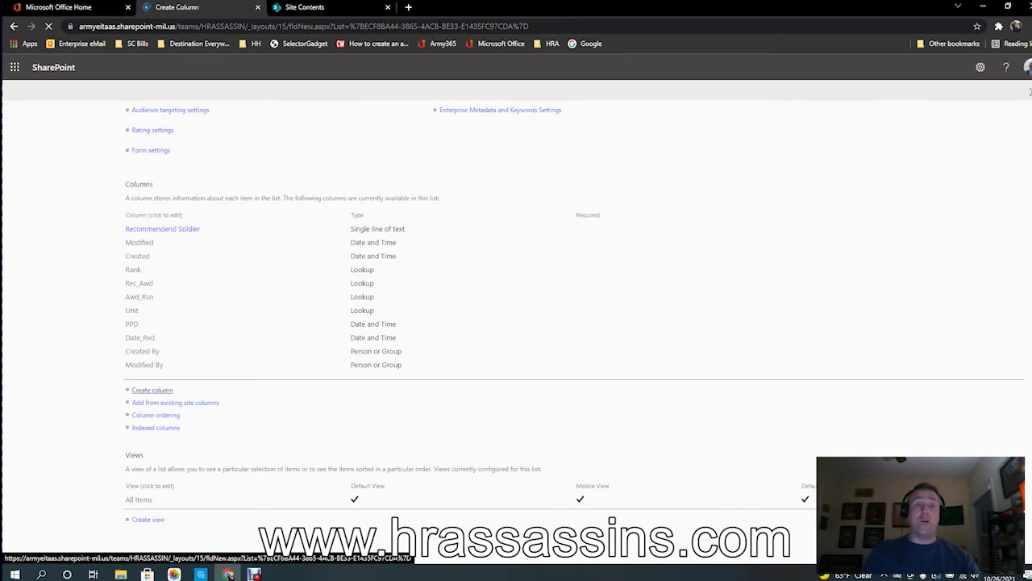
{"action": "type", "text": "LOC"}
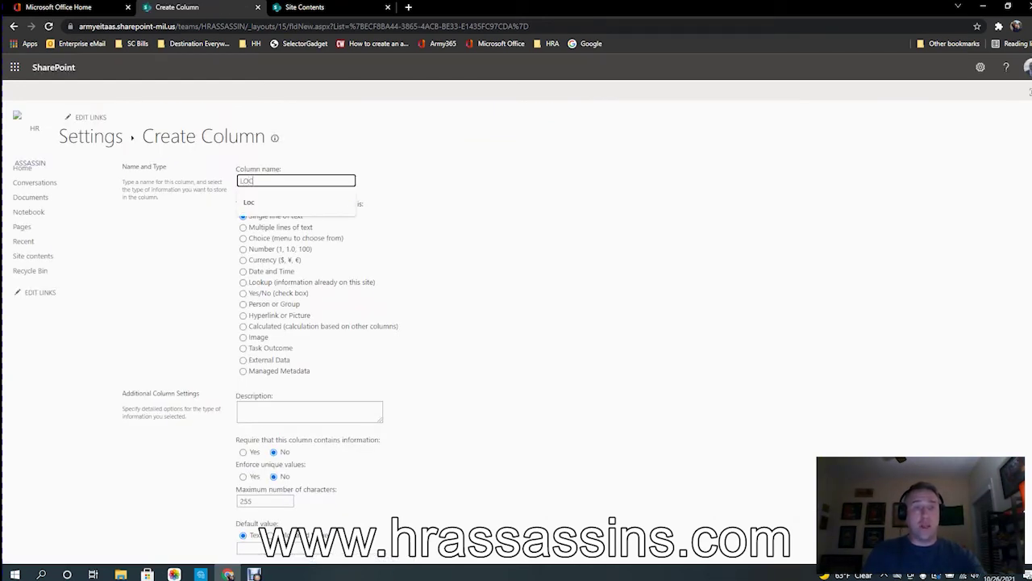
{"action": "key", "text": "Tab"}
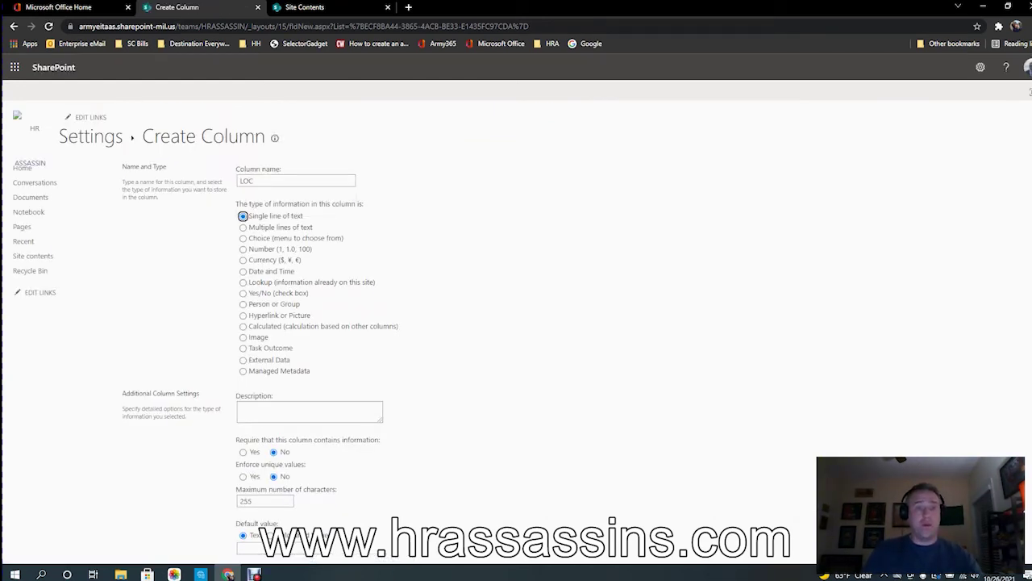
{"action": "key", "text": "Down"}
{"action": "key", "text": "Down"}
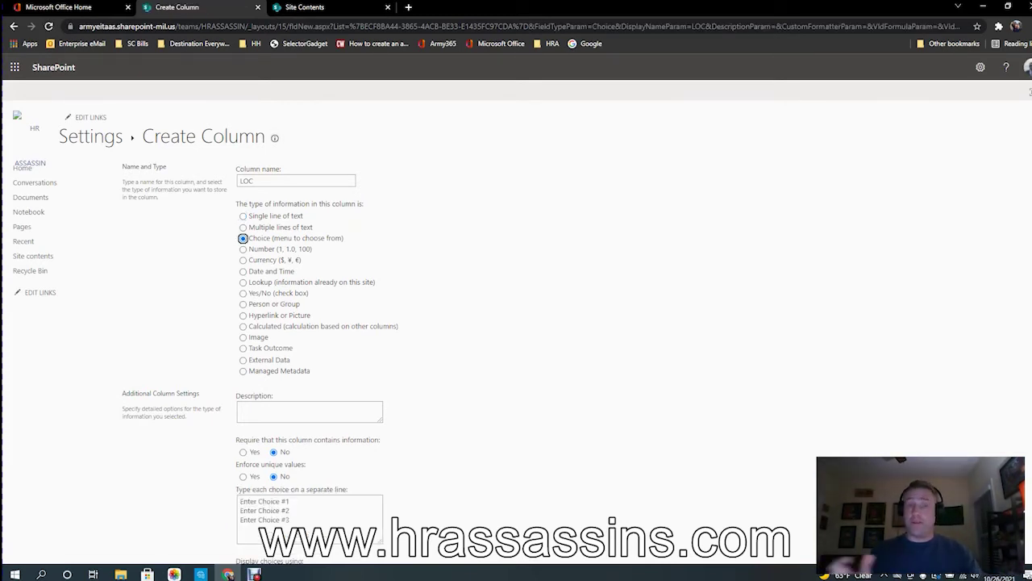
Describe the LOC column as "Where is award physically at?" with "(congruent with Date_Fwd and Status)" on a second line
{"action": "key", "text": "Tab"}
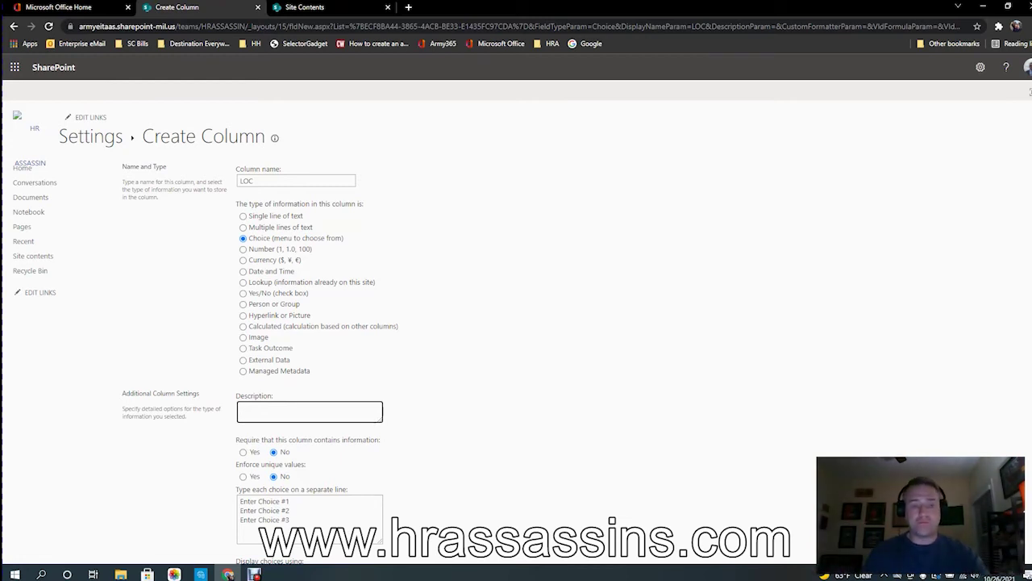
{"action": "type", "text": "Where is award p"}
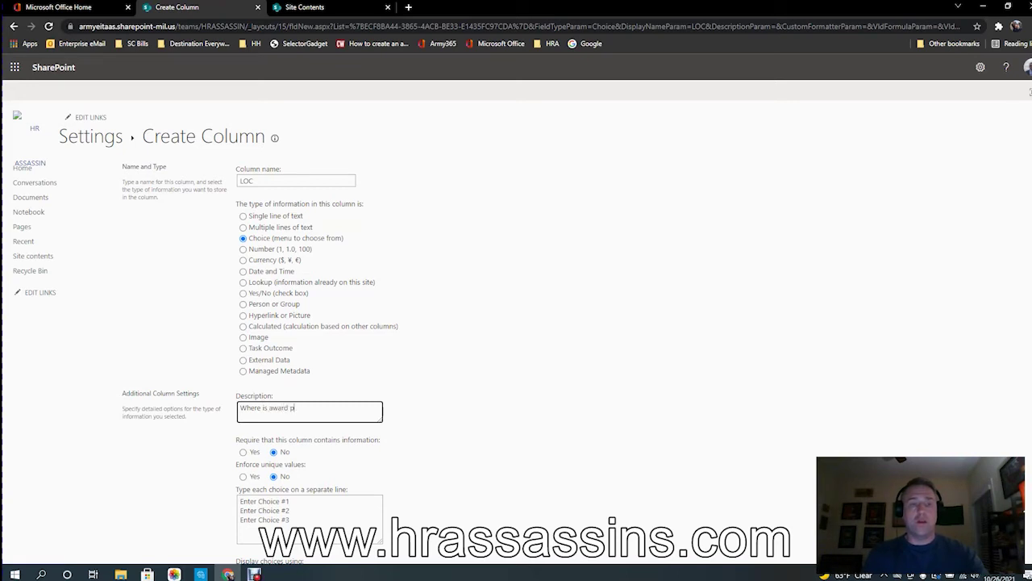
{"action": "type", "text": "hys"}
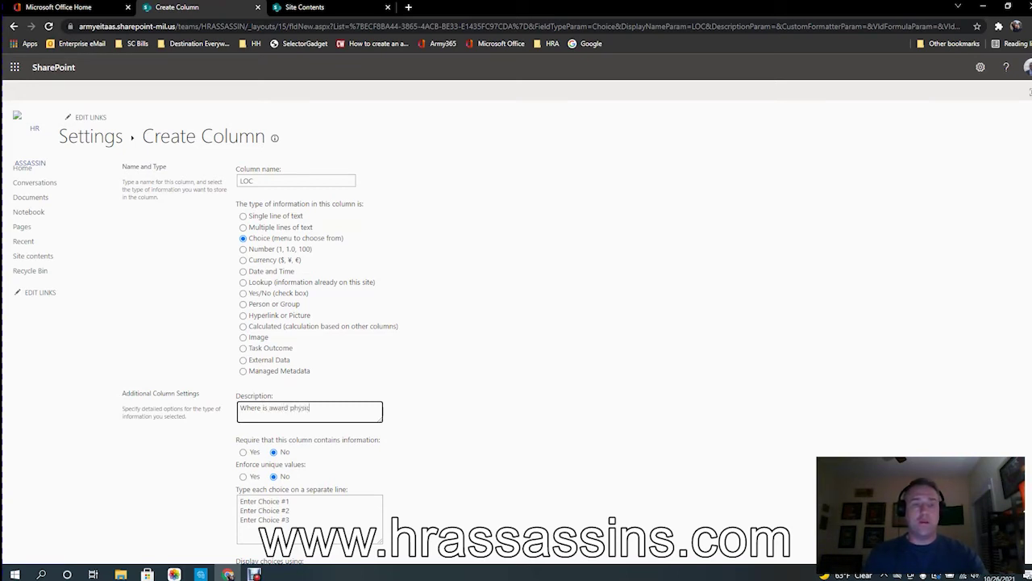
{"action": "type", "text": "ically at?"}
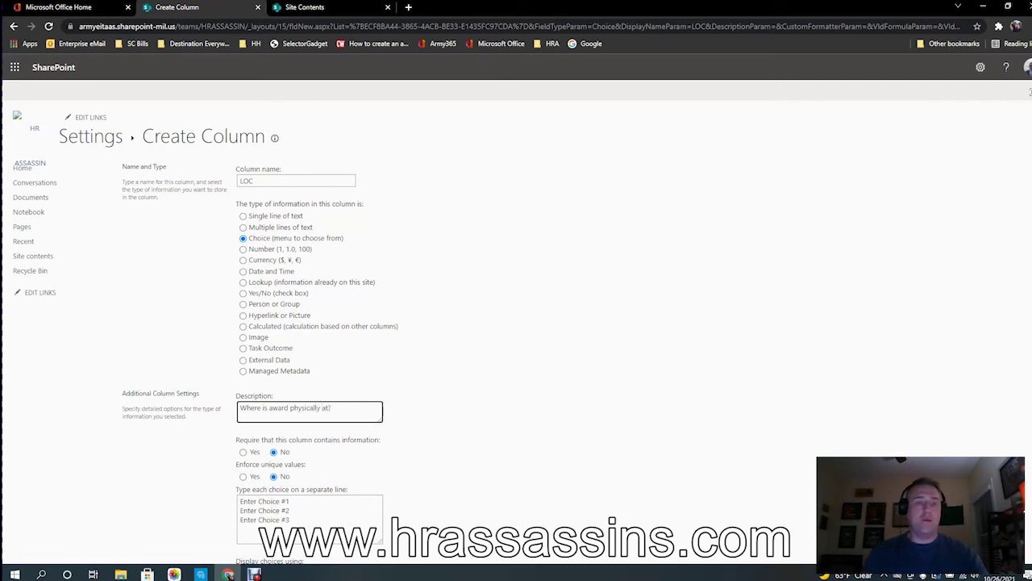
{"action": "key", "text": "Return"}
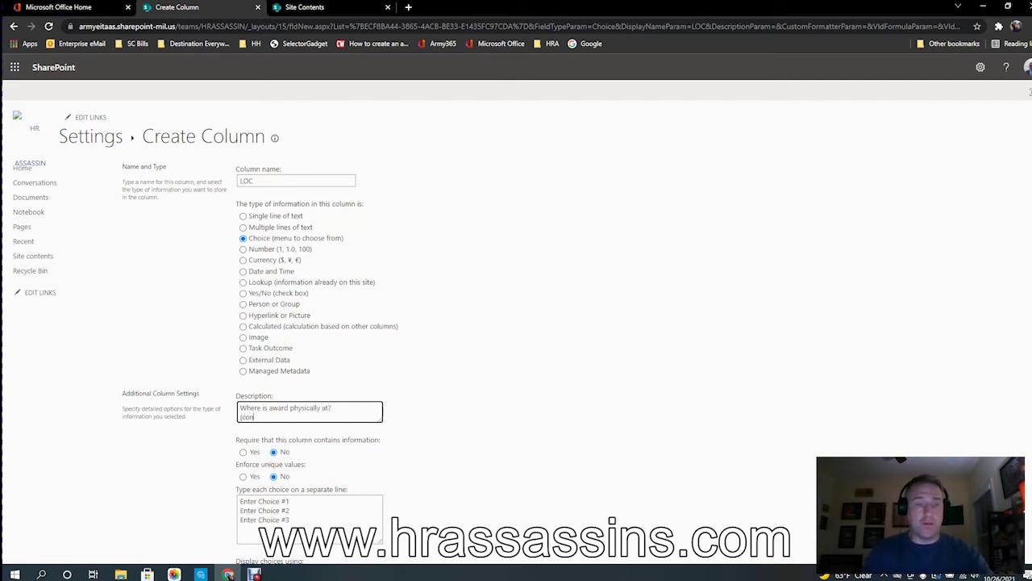
{"action": "type", "text": "(congruent with Date"}
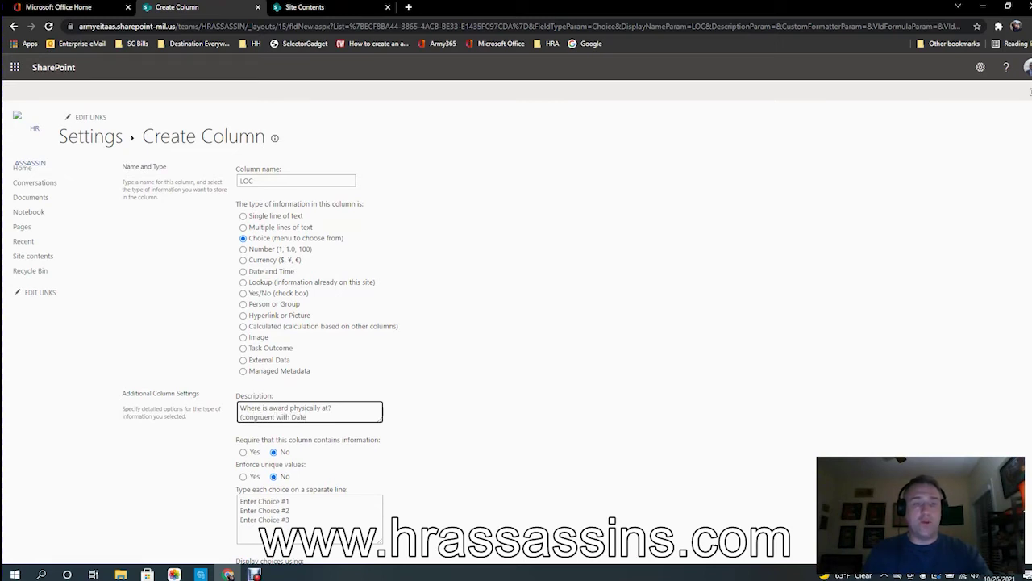
{"action": "type", "text": "_Fwd and Status)"}
Replace the LOC column's placeholder choices with BDE S-1, BN S-1, CMD GRP, DIV G-1 and HRC on separate lines
{"action": "key", "text": "Tab"}
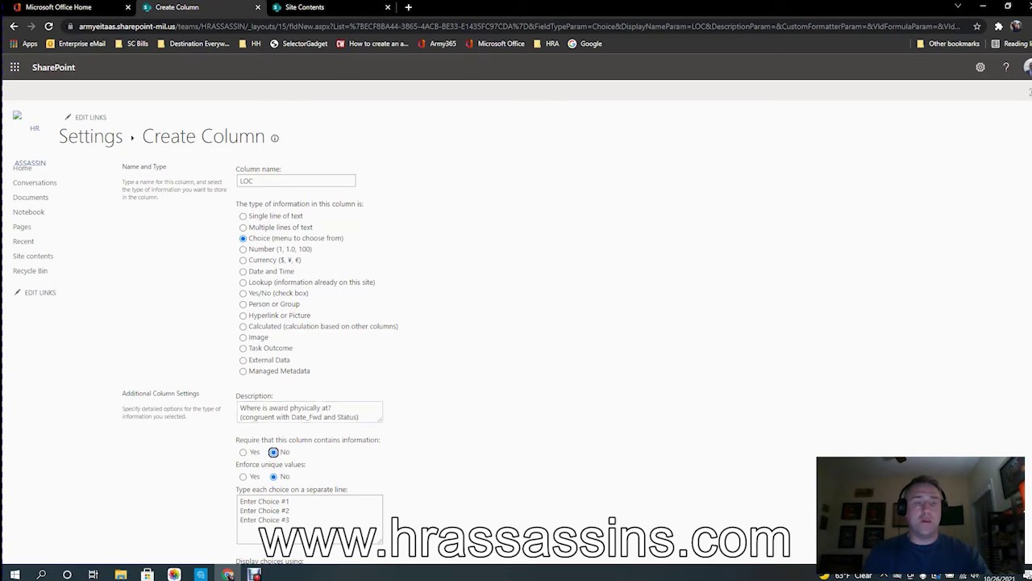
{"action": "key", "text": "Tab"}
{"action": "key", "text": "Tab"}
{"action": "key", "text": "ctrl+a"}
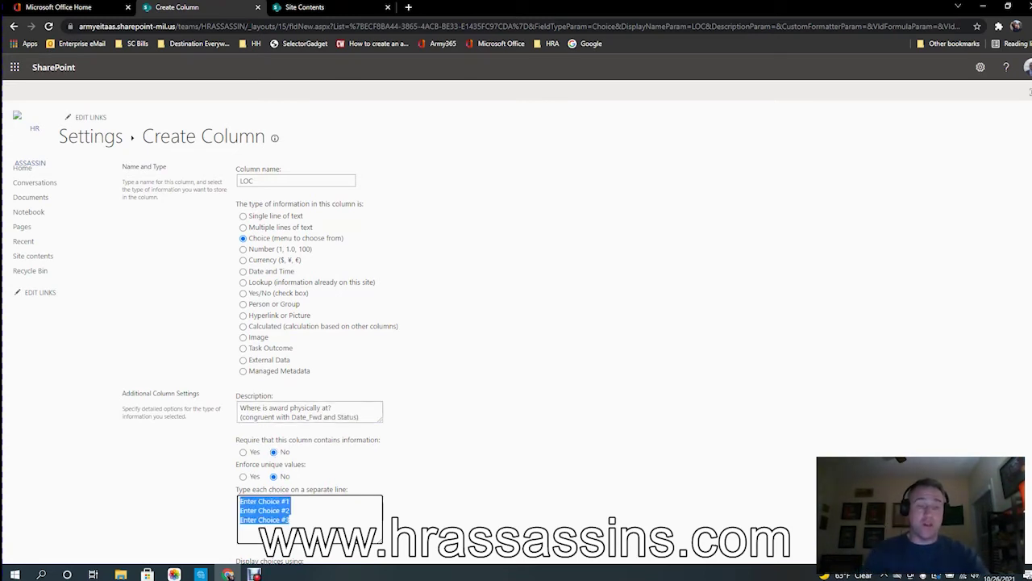
{"action": "type", "text": "8"}
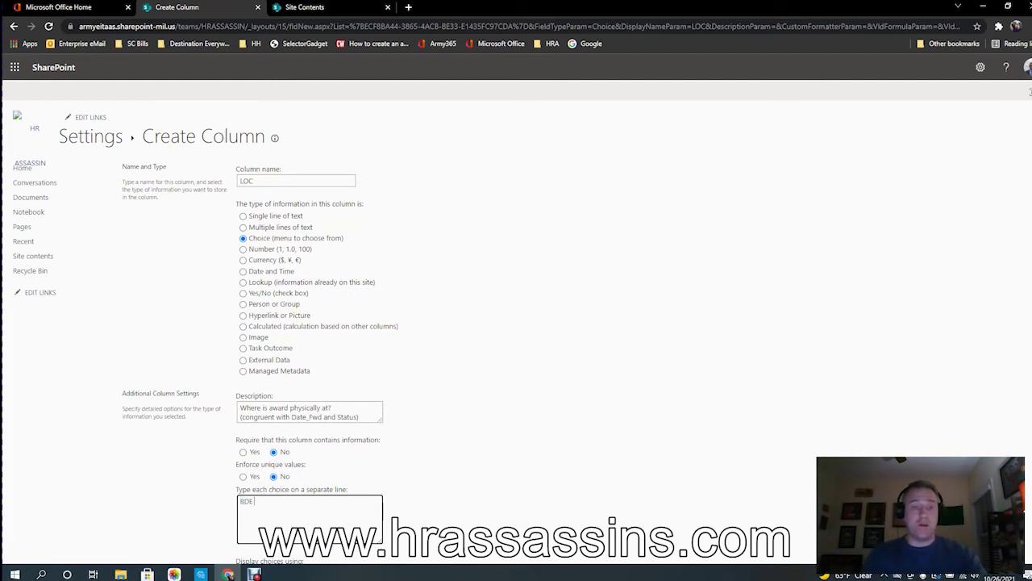
{"action": "type", "text": "BN S-1"}
{"action": "key", "text": "Return"}
{"action": "type", "text": "CMD GRP"}
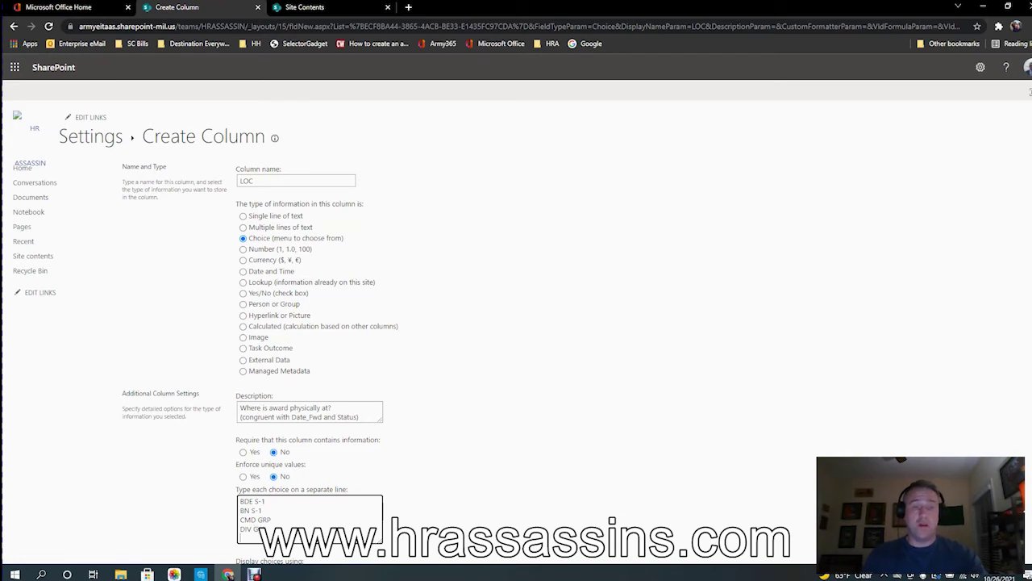
{"action": "type", "text": " DIV G-1 HRC"}
{"action": "key", "text": "Return"}
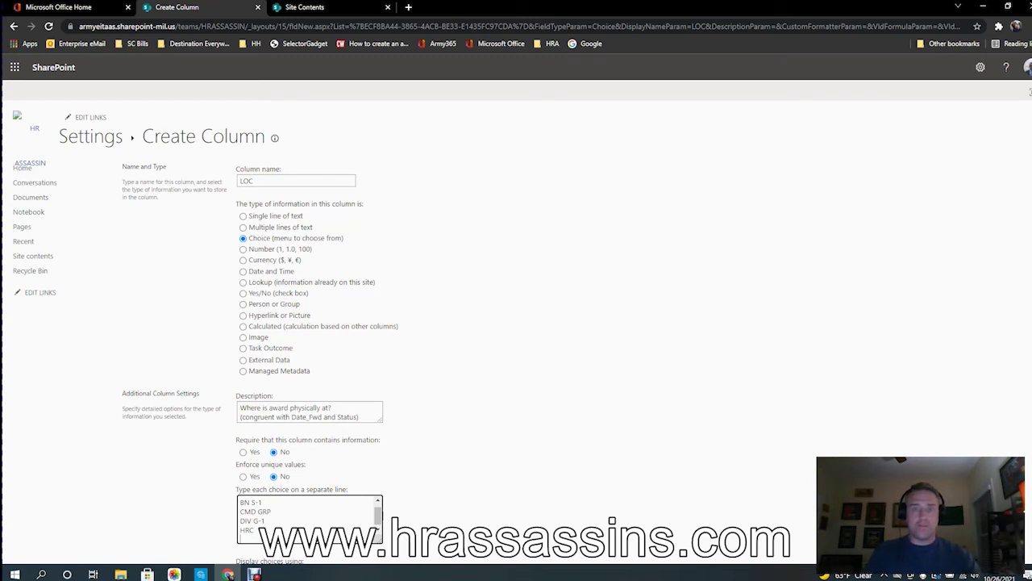
Leave the LOC column's default value blank and create the column
{"action": "scroll", "coordinate": [516, 323], "scroll_direction": "down", "scroll_amount": 3}
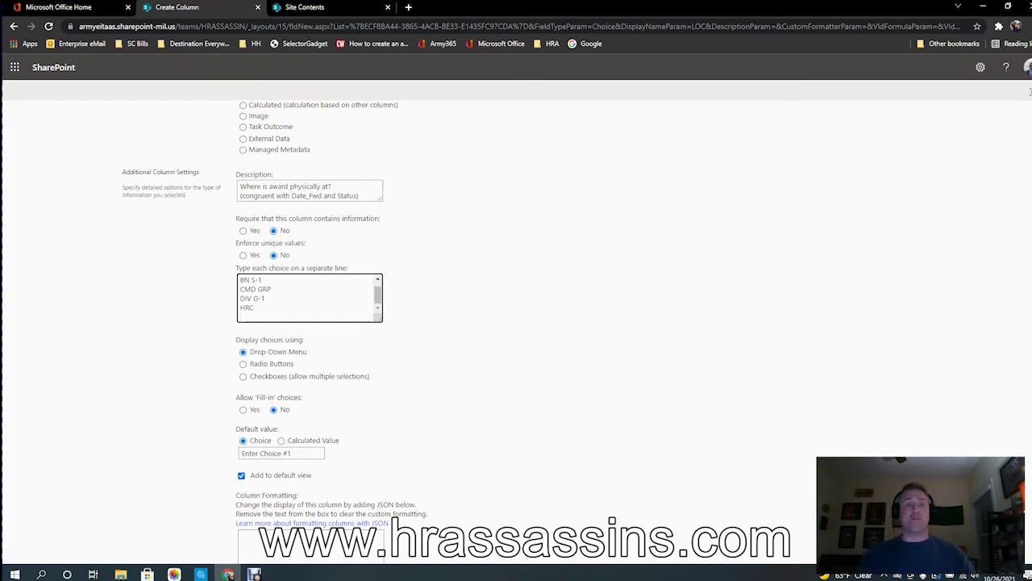
{"action": "triple_click", "coordinate": [279, 453]}
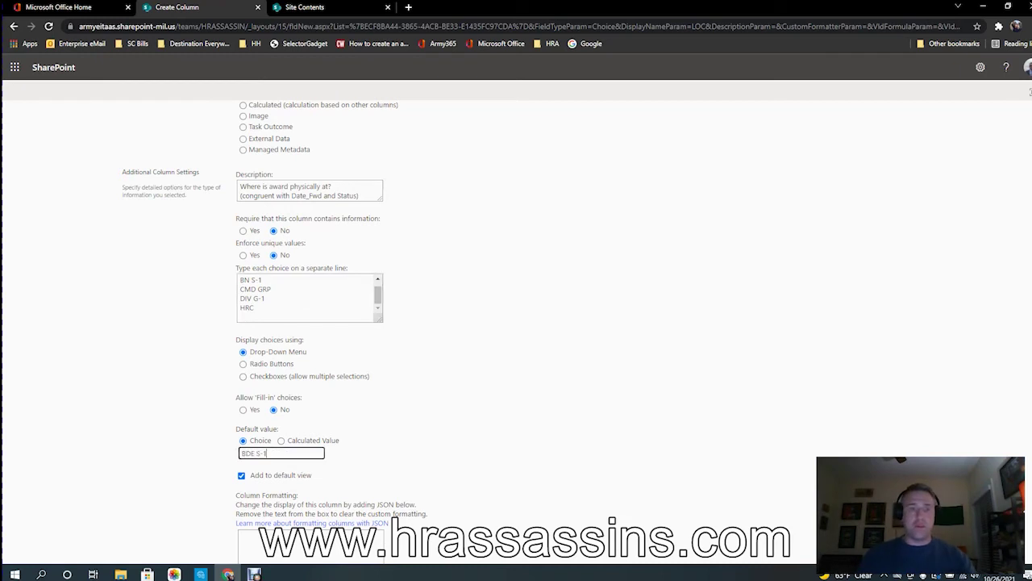
{"action": "key", "text": "BackSpace"}
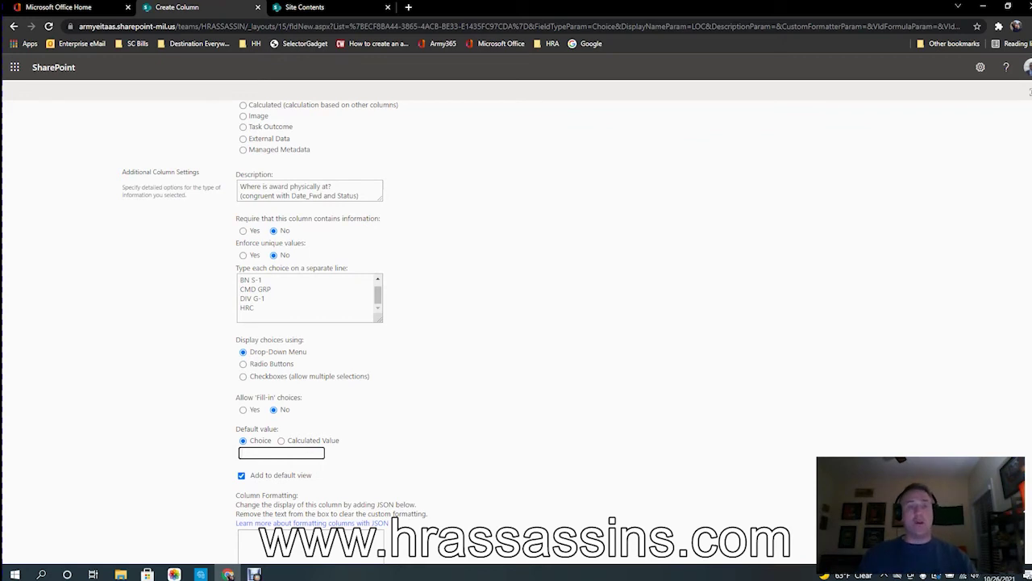
{"action": "scroll", "coordinate": [312, 360], "scroll_direction": "down", "scroll_amount": 2}
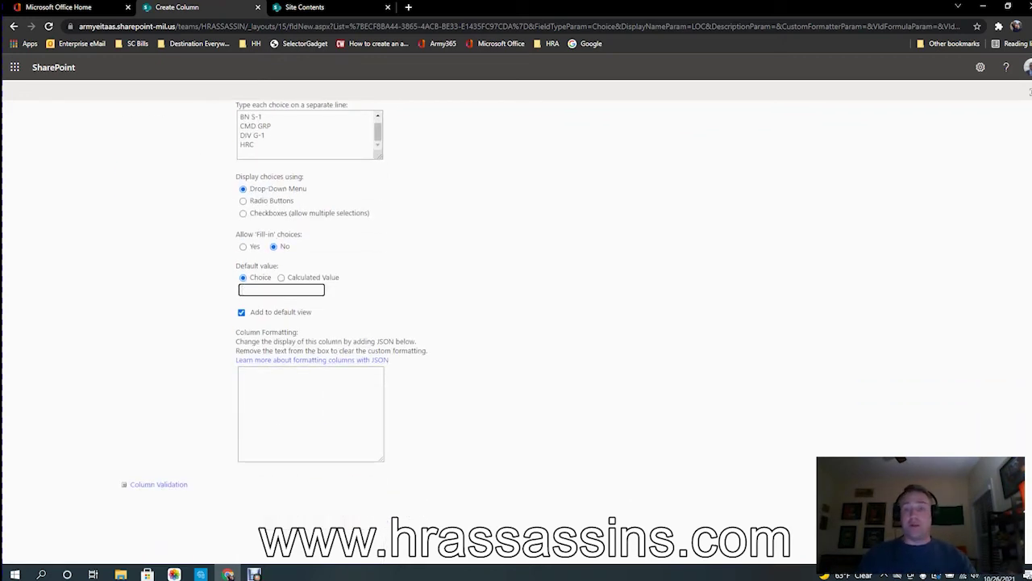
{"action": "left_click", "coordinate": [940, 510]}
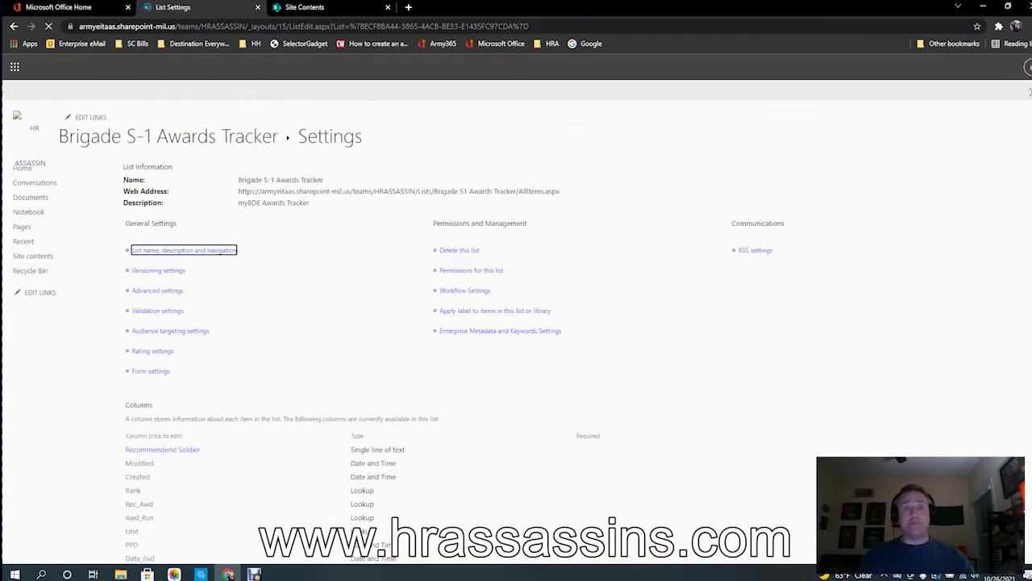
Start a new list column named Date_Fwd and choose the Date and Time type for it
{"action": "scroll", "coordinate": [516, 323], "scroll_direction": "down", "scroll_amount": 3}
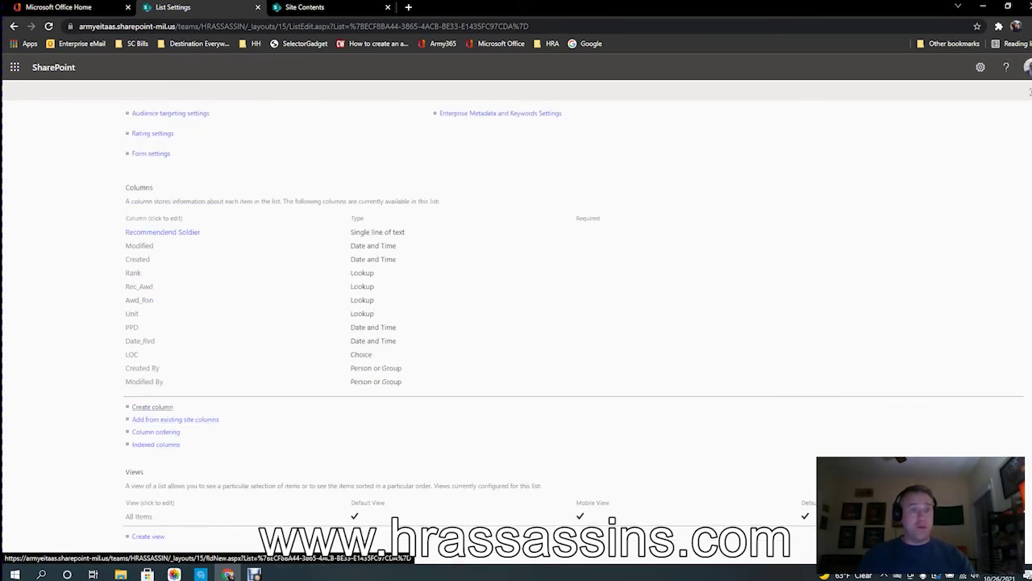
{"action": "left_click", "coordinate": [153, 406]}
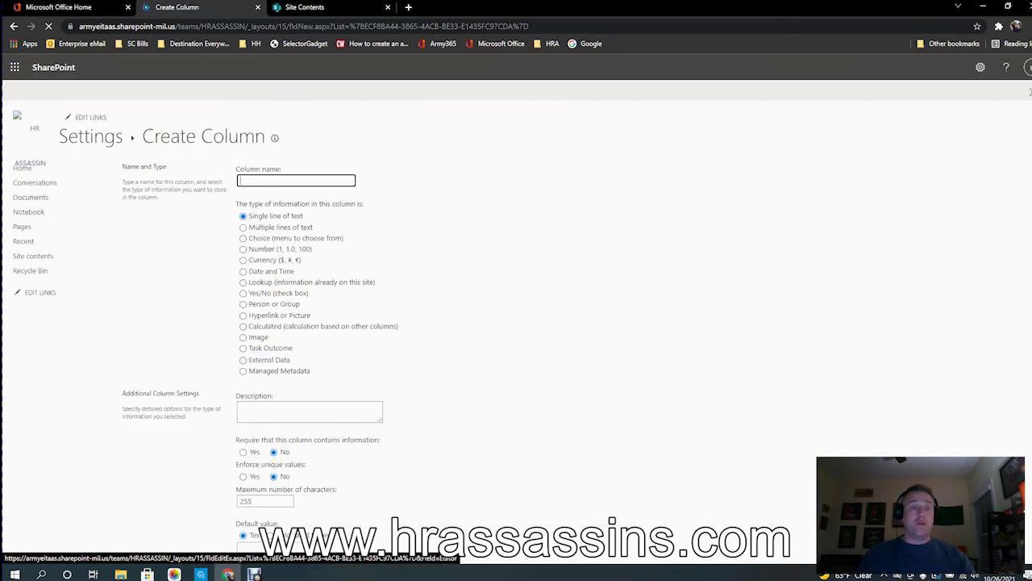
{"action": "type", "text": "Date"}
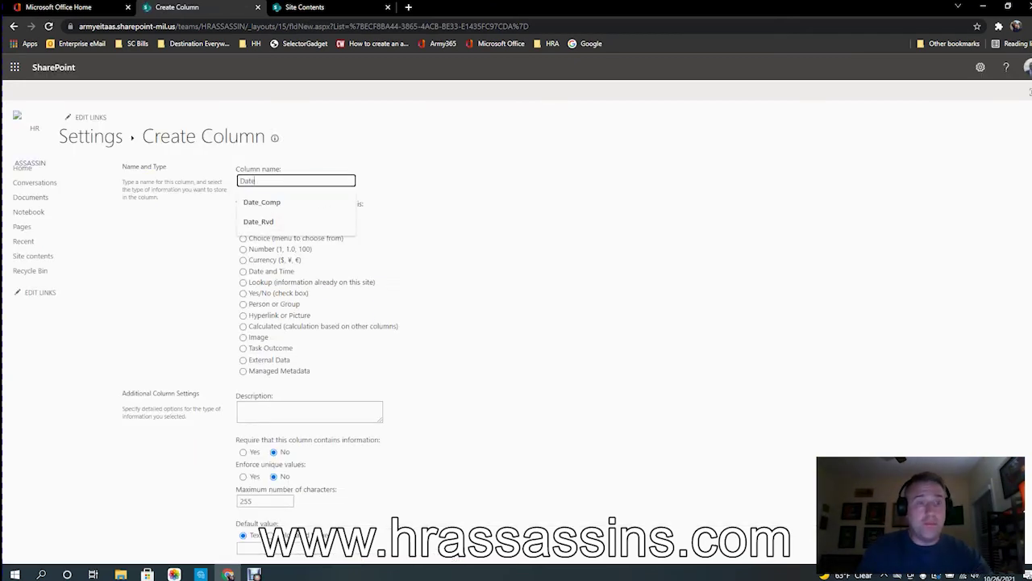
{"action": "type", "text": "_Fwd"}
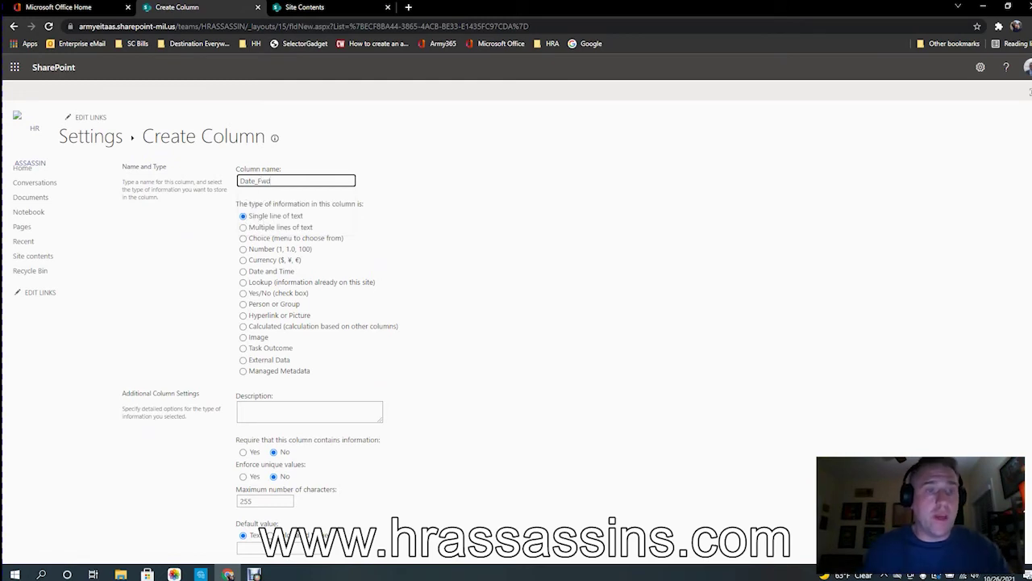
{"action": "left_click", "coordinate": [244, 272]}
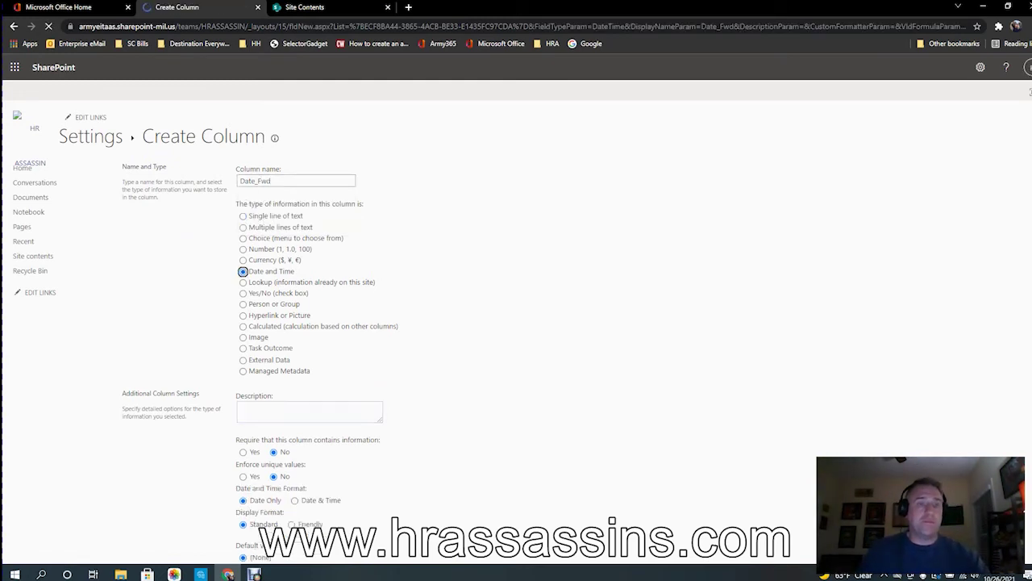
Describe Date_Fwd as "When did the award move?" with "(congruent with Loc and Status)" on a second line, and create the column
{"action": "type", "text": "When"}
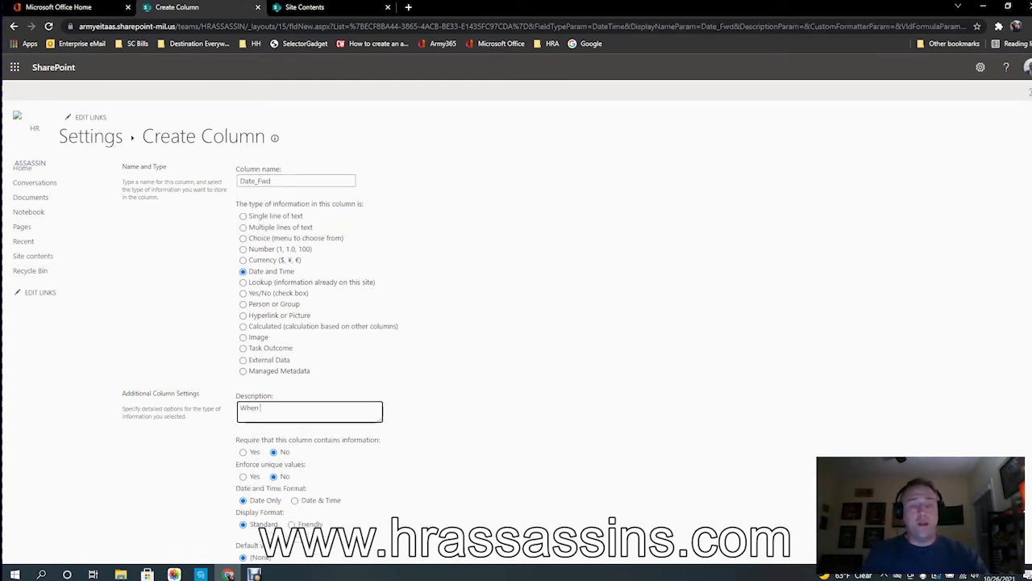
{"action": "type", "text": " did the award move? "}
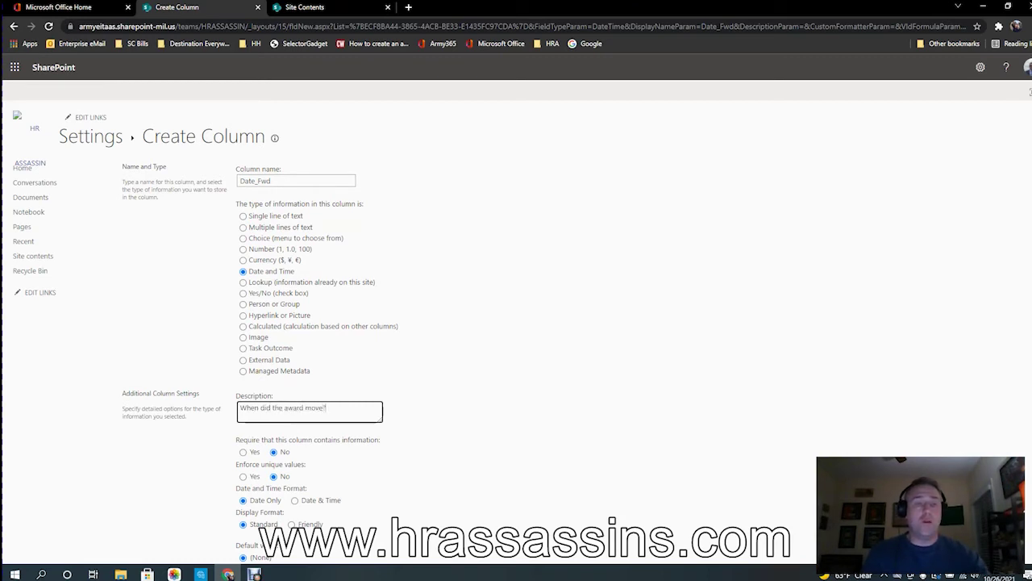
{"action": "type", "text": "(congruent"}
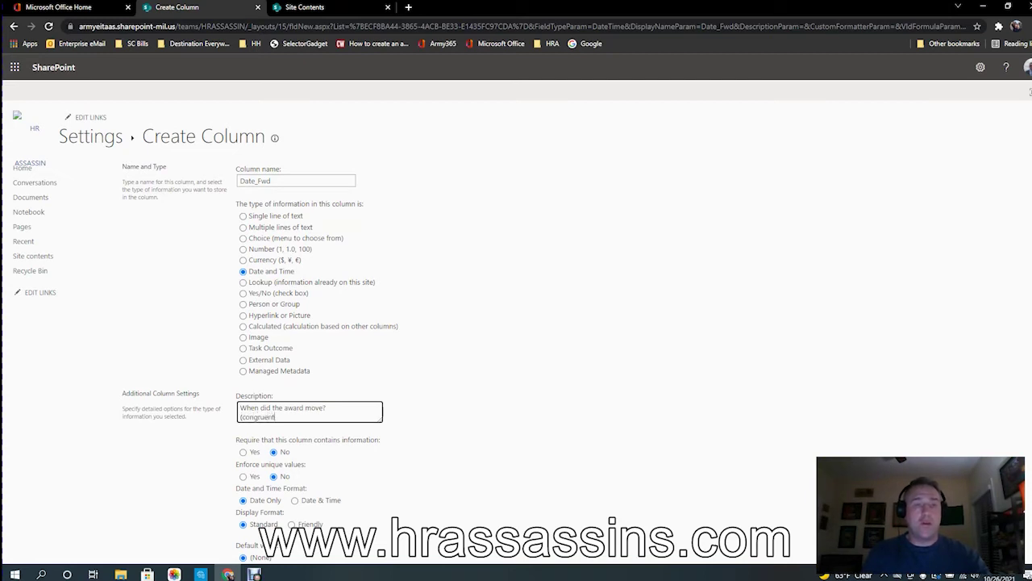
{"action": "type", "text": " with Loc and Status)"}
{"action": "scroll", "coordinate": [516, 323], "scroll_direction": "down", "scroll_amount": 3}
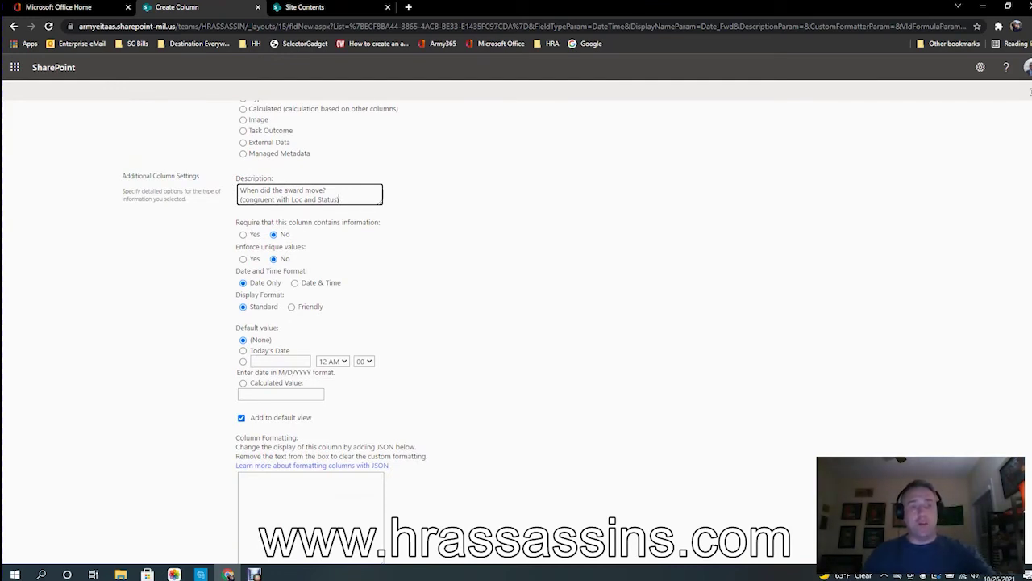
{"action": "scroll", "coordinate": [516, 322], "scroll_direction": "down", "scroll_amount": 2}
{"action": "left_click", "coordinate": [932, 501]}
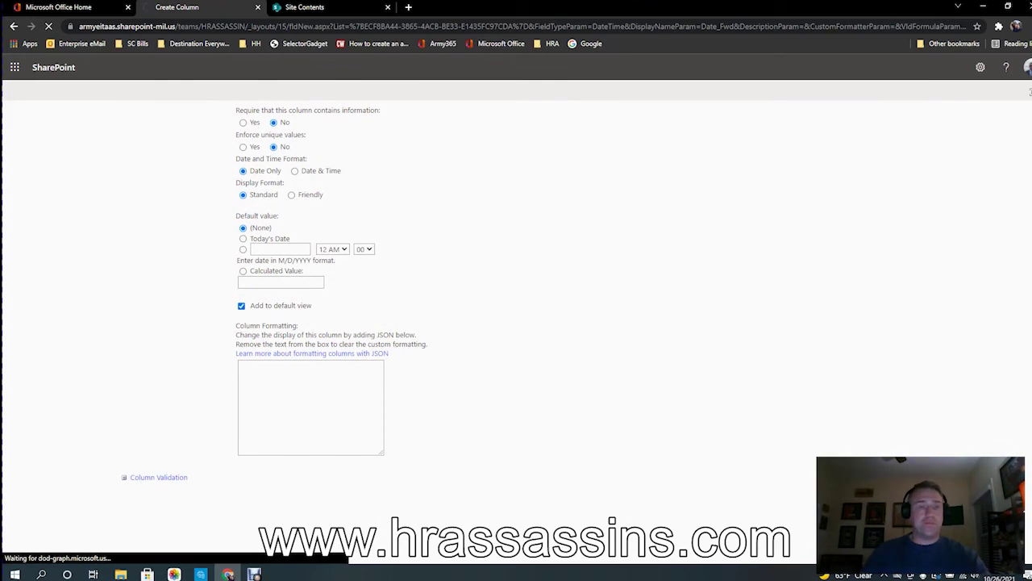
Start a new list column named Status and choose the Choice type for it
{"action": "scroll", "coordinate": [151, 377], "scroll_direction": "down", "scroll_amount": 3}
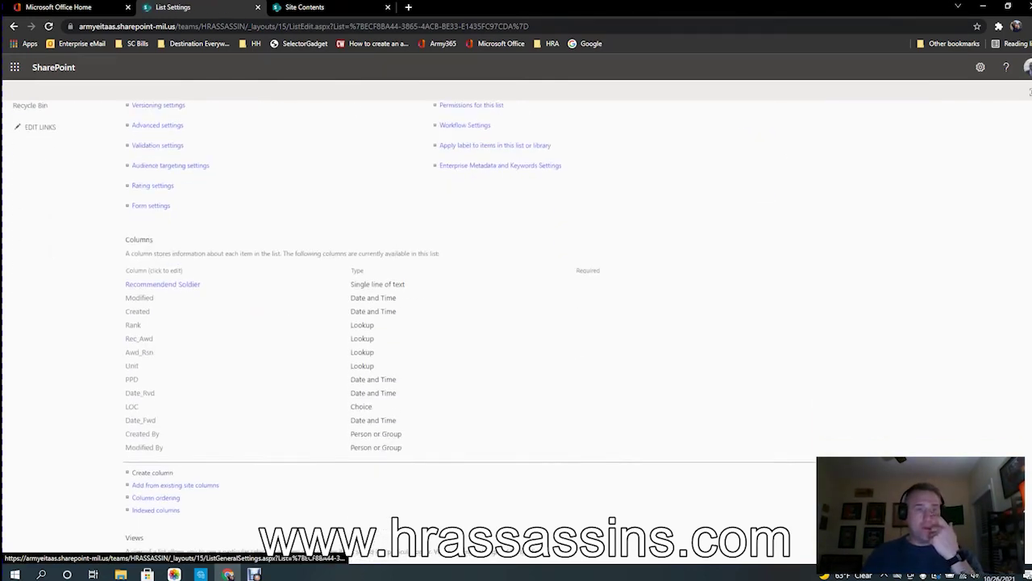
{"action": "left_click", "coordinate": [152, 377]}
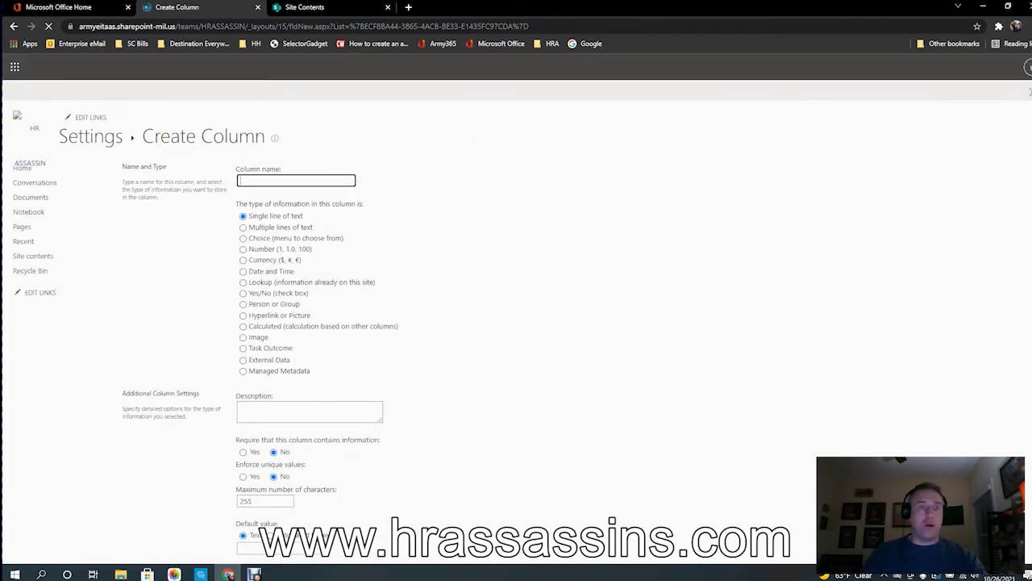
{"action": "type", "text": "Status"}
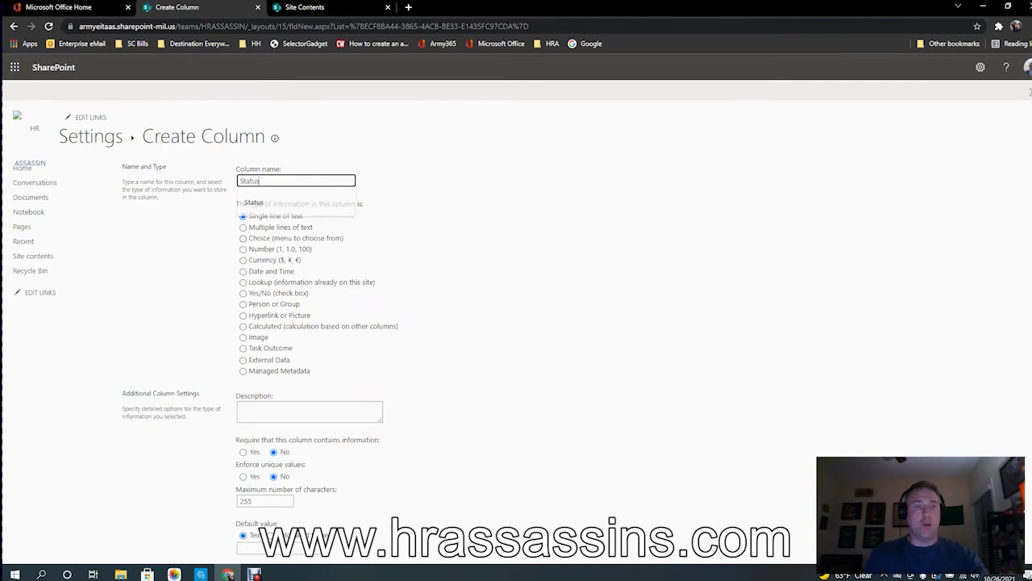
{"action": "key", "text": "Tab"}
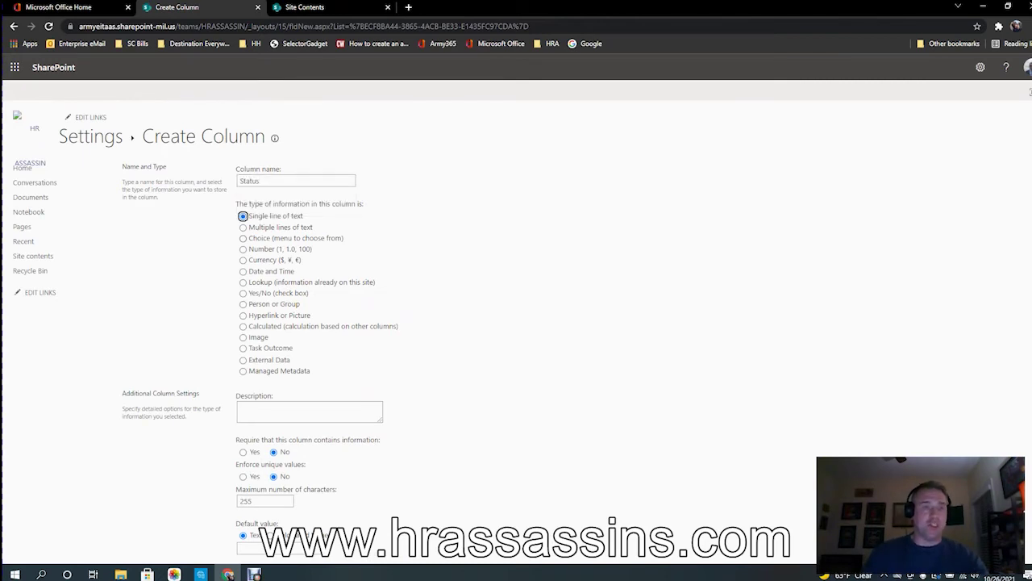
{"action": "key", "text": "Down"}
{"action": "key", "text": "Down"}
Describe the Status column as "What is the current status of the award?" with "(congruent with Loc and Date_Fwd)" on a second line
{"action": "right_click", "coordinate": [273, 417]}
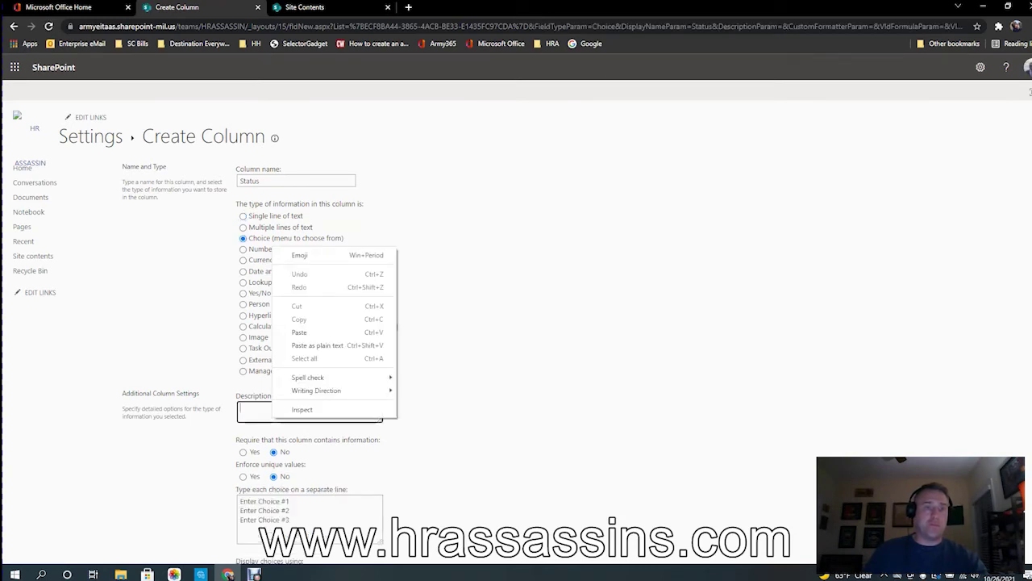
{"action": "mouse_move", "coordinate": [339, 390]}
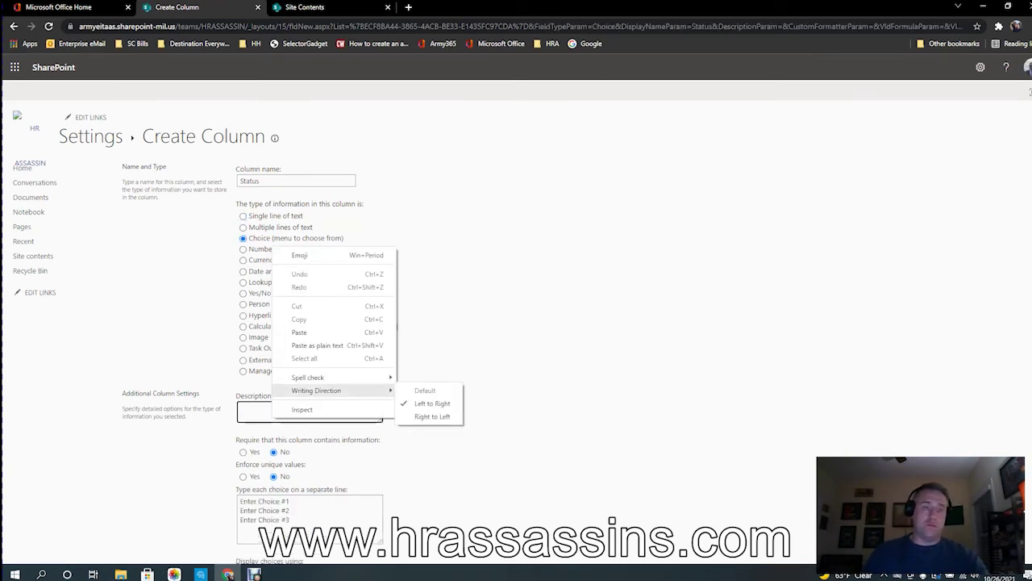
{"action": "key", "text": "Escape"}
{"action": "type", "text": "Whart is t"}
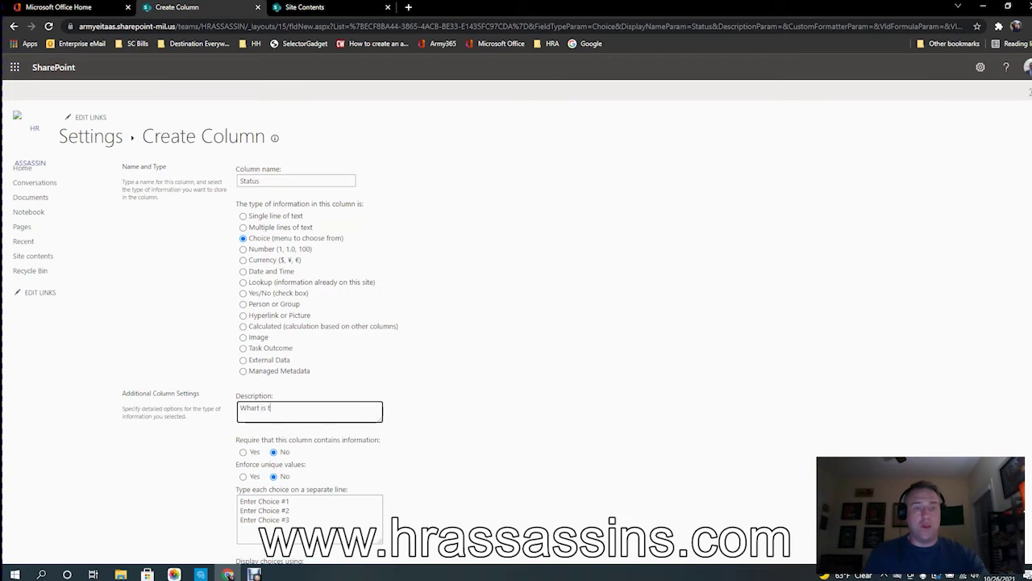
{"action": "key", "text": "BackSpace"}
{"action": "key", "text": "BackSpace"}
{"action": "key", "text": "BackSpace"}
{"action": "key", "text": "BackSpace"}
{"action": "key", "text": "BackSpace"}
{"action": "key", "text": "BackSpace"}
{"action": "key", "text": "BackSpace"}
{"action": "type", "text": "t tis"}
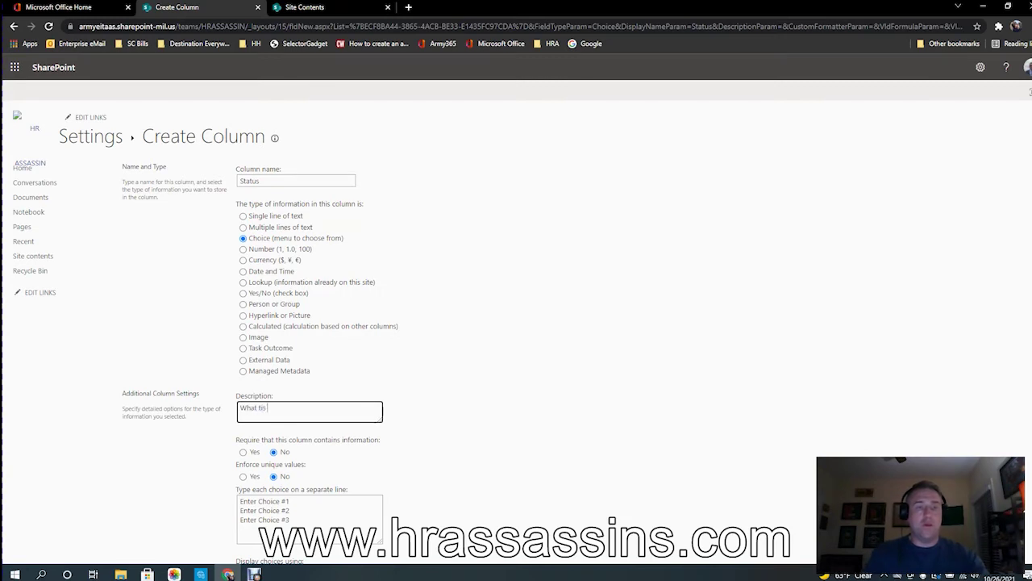
{"action": "type", "text": "s the current status of the award? (cong"}
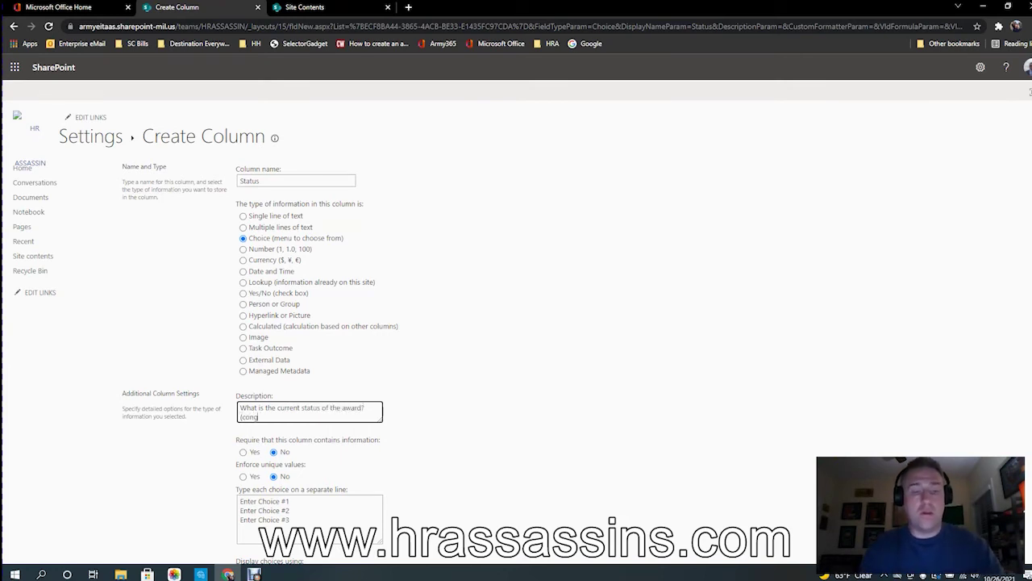
{"action": "type", "text": "ruent with Loc"}
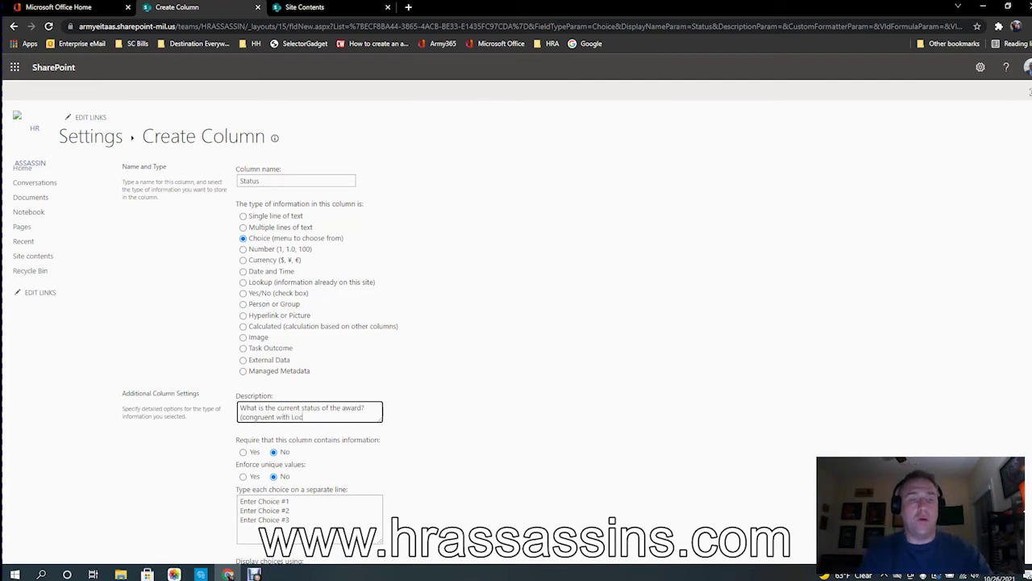
{"action": "type", "text": " and Date_fad"}
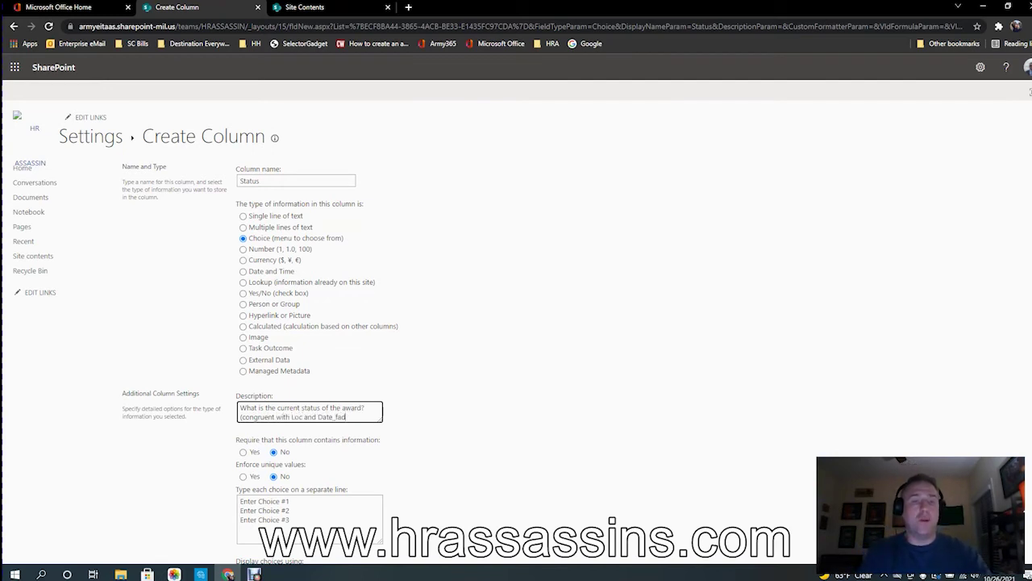
{"action": "key", "text": "BackSpace"}
{"action": "type", "text": "wd)"}
Replace the Status column's placeholder choices with PendSig, Cert for Sig, Rtd for Corr, Review and Fwd for App
{"action": "left_click", "coordinate": [274, 451]}
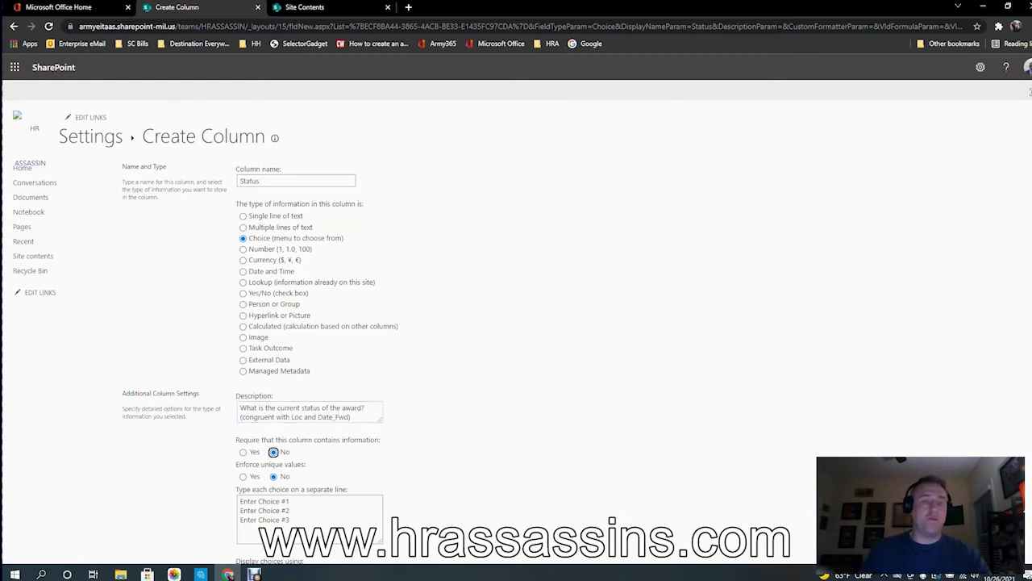
{"action": "key", "text": "Tab"}
{"action": "key", "text": "Tab"}
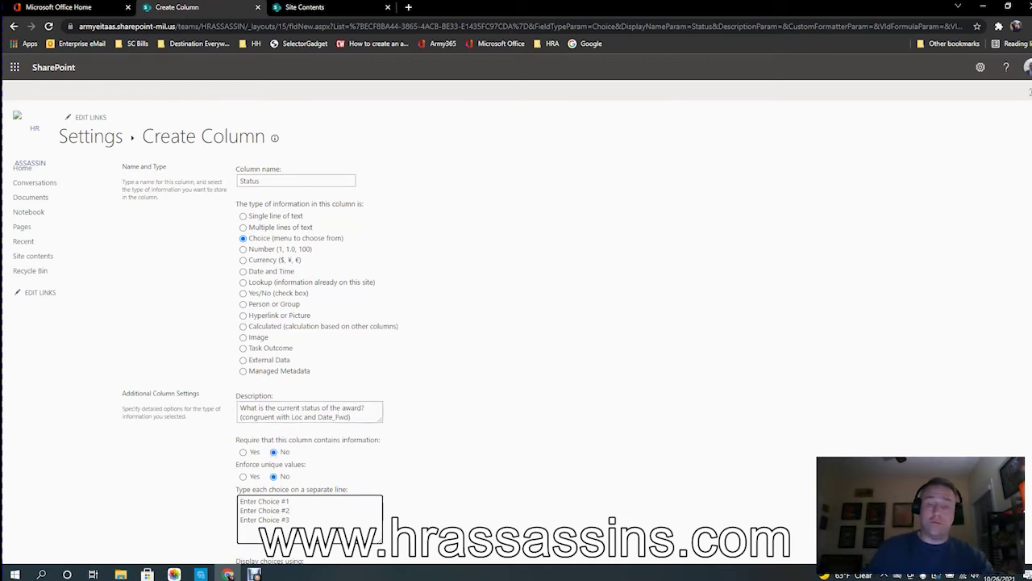
{"action": "key", "text": "BackSpace"}
{"action": "key", "text": "BackSpace"}
{"action": "key", "text": "BackSpace"}
{"action": "key", "text": "BackSpace"}
{"action": "key", "text": "BackSpace"}
{"action": "key", "text": "BackSpace"}
{"action": "key", "text": "BackSpace"}
{"action": "key", "text": "BackSpace"}
{"action": "key", "text": "BackSpace"}
{"action": "key", "text": "BackSpace"}
{"action": "key", "text": "BackSpace"}
{"action": "key", "text": "BackSpace"}
{"action": "key", "text": "BackSpace"}
{"action": "key", "text": "BackSpace"}
{"action": "key", "text": "BackSpace"}
{"action": "key", "text": "BackSpace"}
{"action": "key", "text": "BackSpace"}
{"action": "key", "text": "BackSpace"}
{"action": "key", "text": "BackSpace"}
{"action": "key", "text": "BackSpace"}
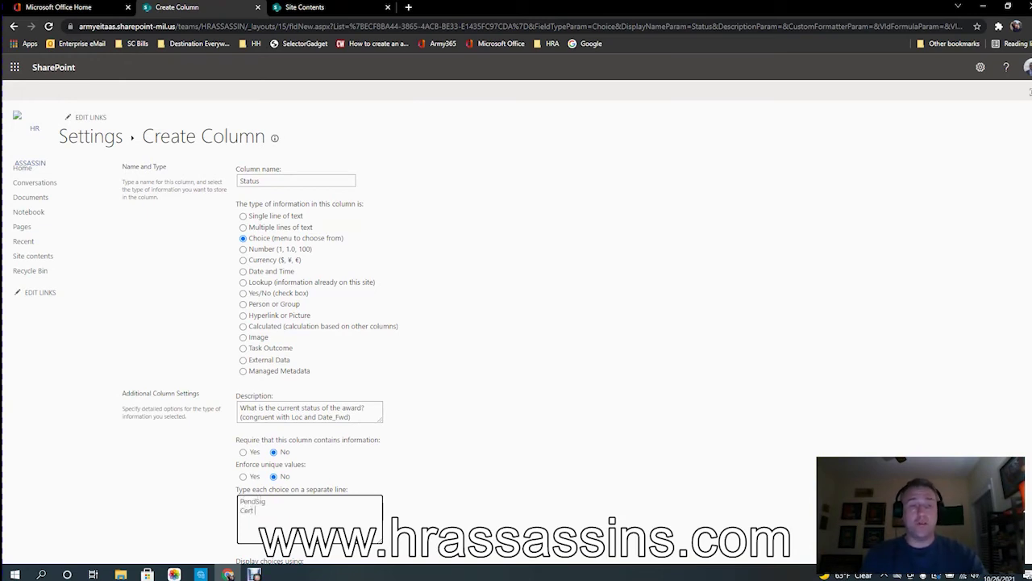
{"action": "type", "text": "Sig"}
{"action": "key", "text": "Return"}
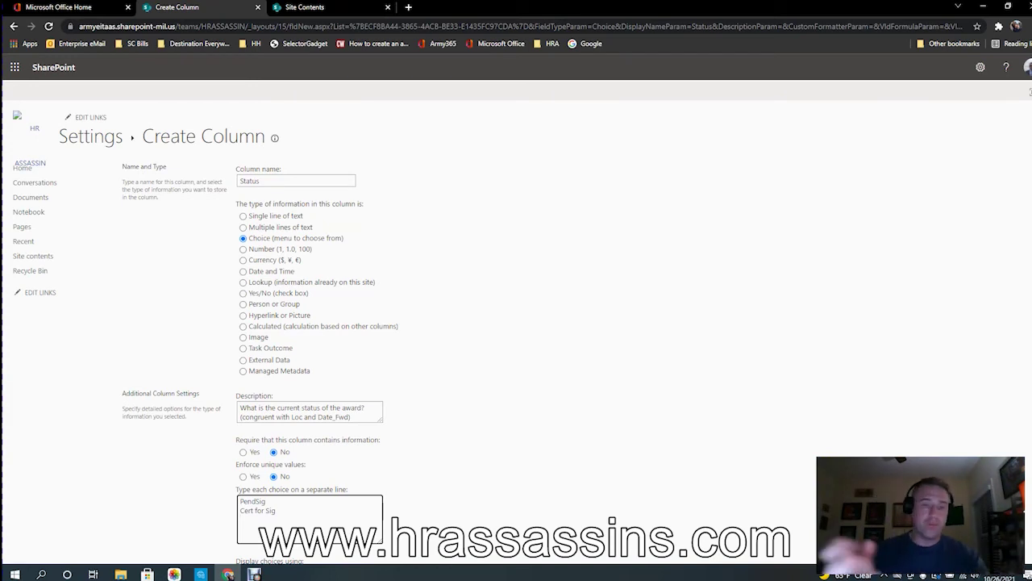
{"action": "type", "text": "Rtd for Corr "}
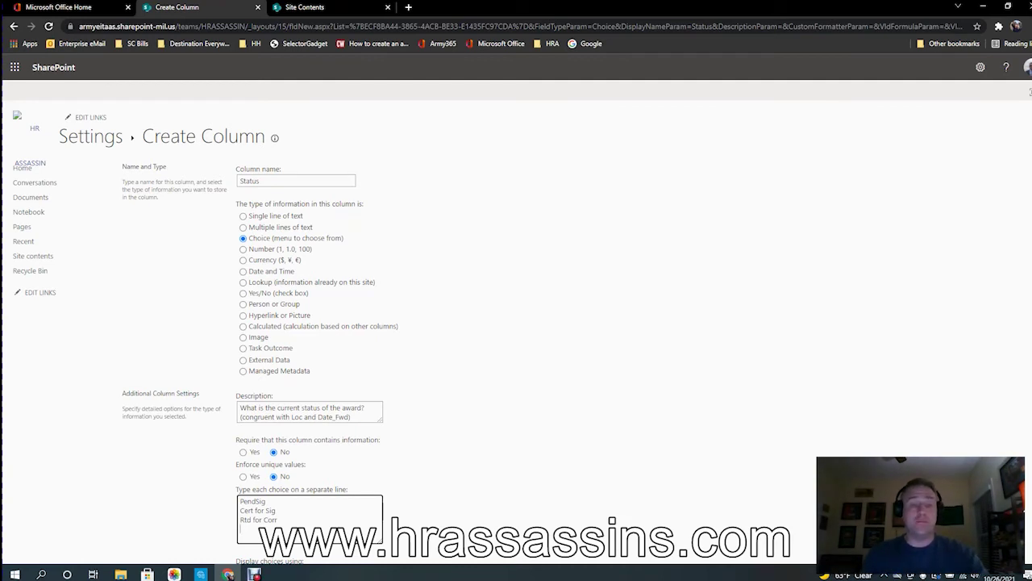
{"action": "type", "text": "Review"}
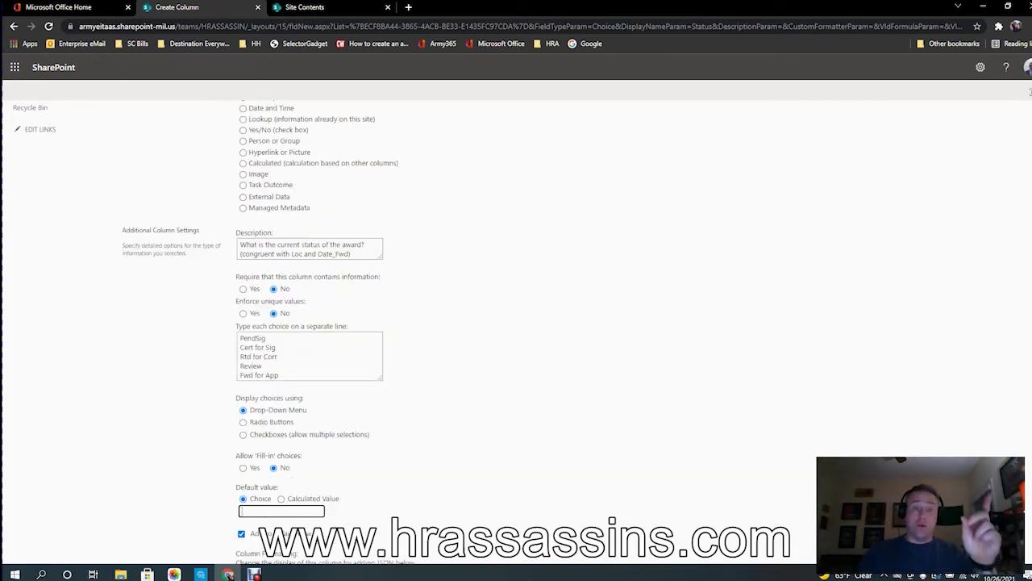
Replace the Fwd for App choice with Approved and Disapproved on separate lines, and create the Status column
{"action": "left_click", "coordinate": [281, 375]}
{"action": "double_click", "coordinate": [264, 366]}
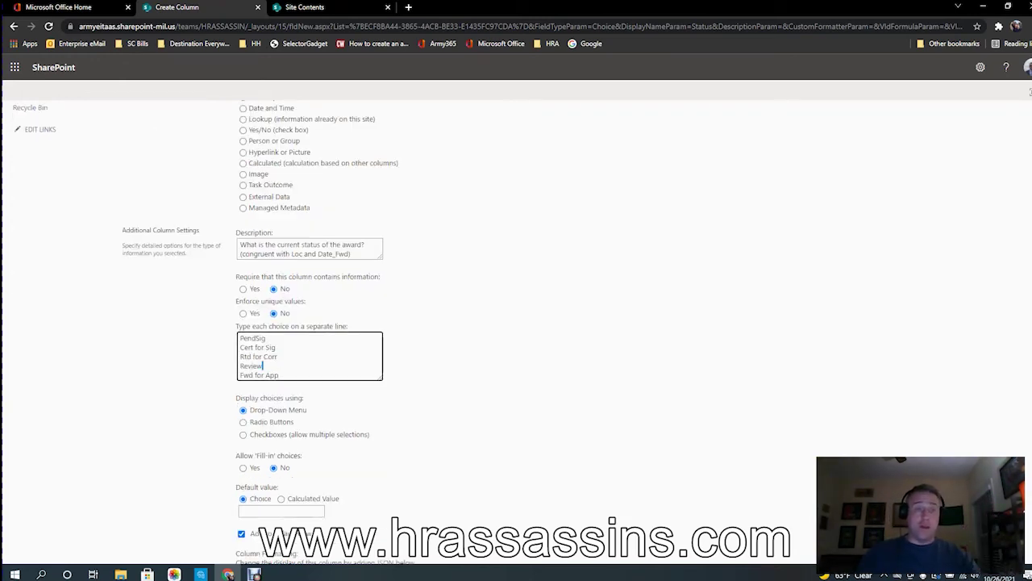
{"action": "key", "text": "BackSpace"}
{"action": "key", "text": "BackSpace"}
{"action": "key", "text": "BackSpace"}
{"action": "key", "text": "BackSpace"}
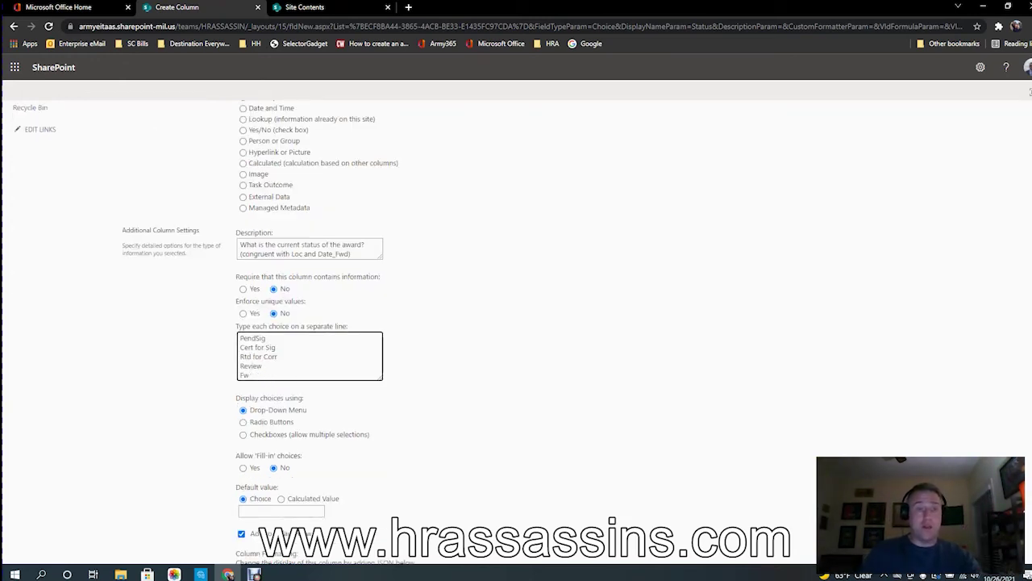
{"action": "type", "text": "Approved"}
{"action": "key", "text": "Return"}
{"action": "type", "text": "Sig"}
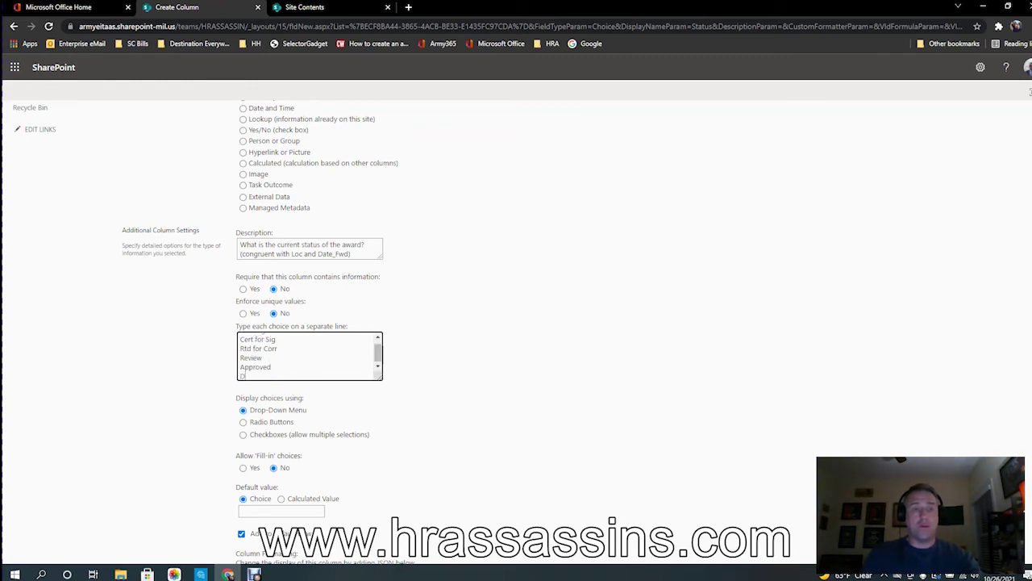
{"action": "type", "text": "approved"}
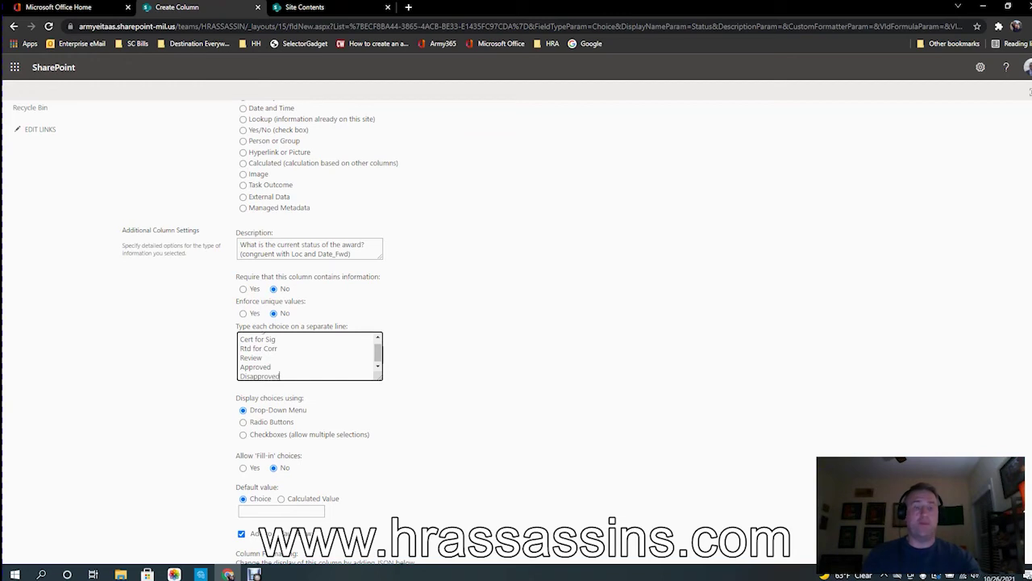
{"action": "scroll", "coordinate": [314, 322], "scroll_direction": "down", "scroll_amount": 3}
{"action": "left_click", "coordinate": [937, 514]}
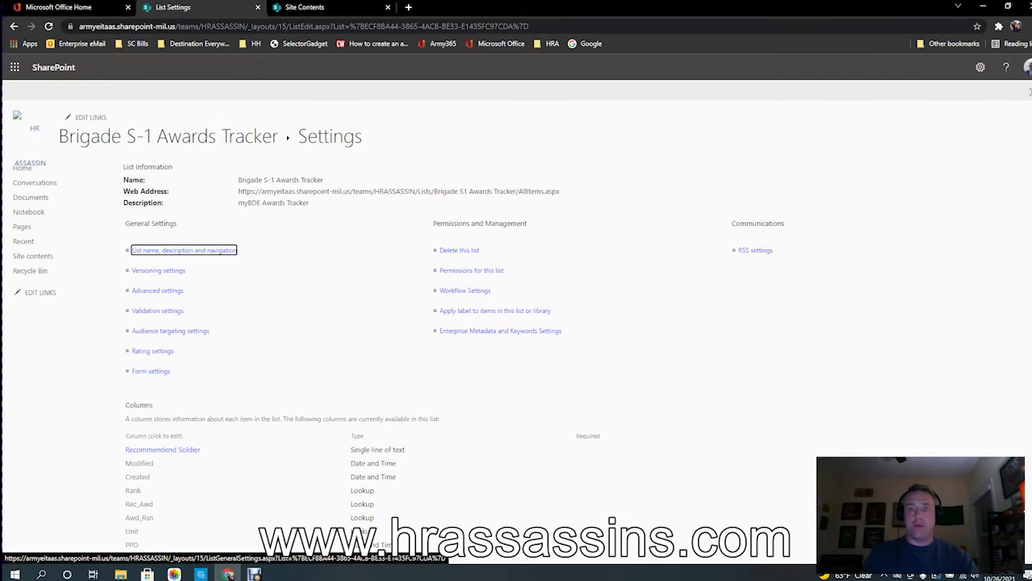
Start a new list column named Date_Comp and choose the Date and Time type for it
{"action": "scroll", "coordinate": [516, 323], "scroll_direction": "down", "scroll_amount": 3}
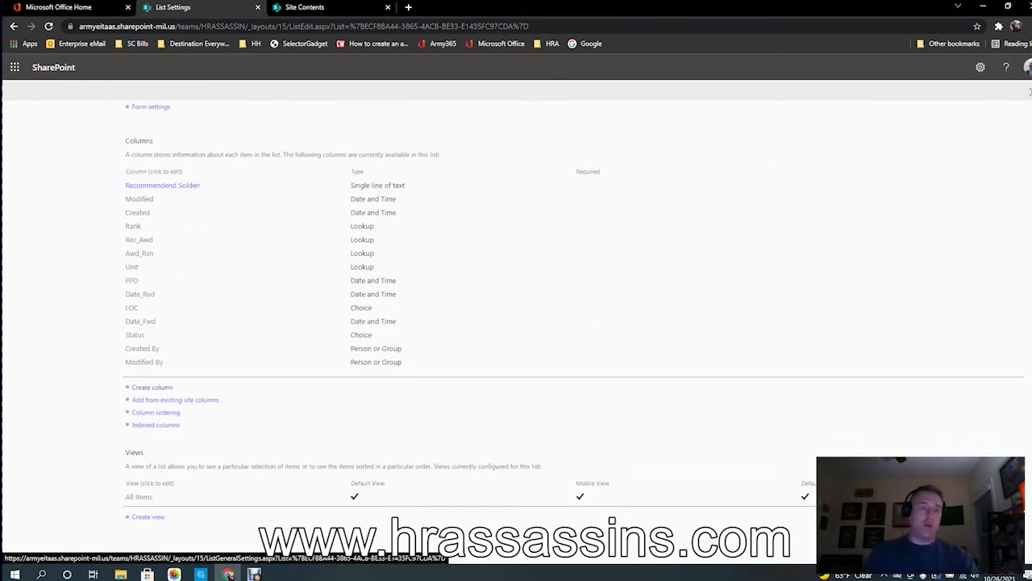
{"action": "left_click", "coordinate": [153, 387]}
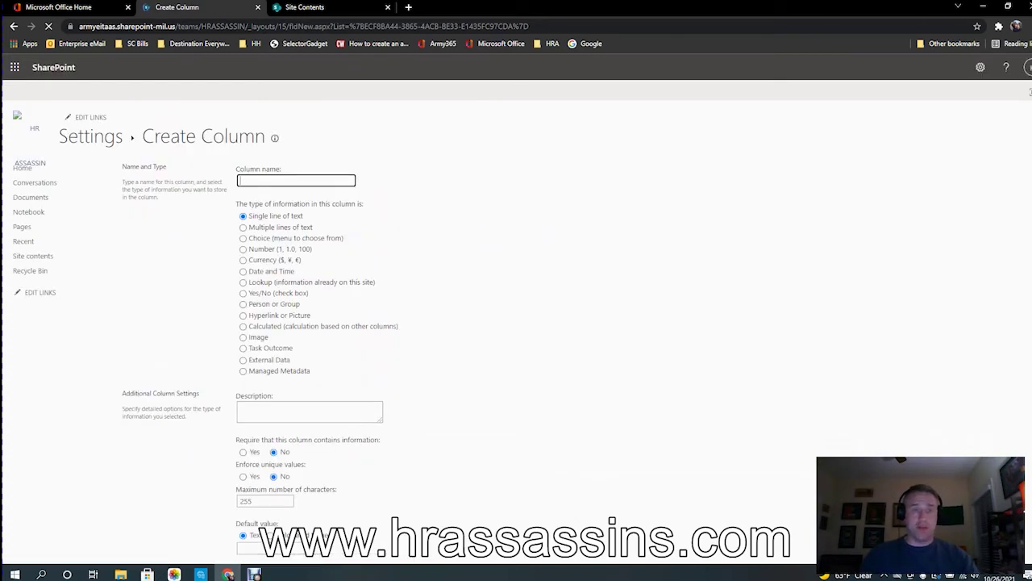
{"action": "type", "text": "Date_Comp"}
{"action": "key", "text": "Tab"}
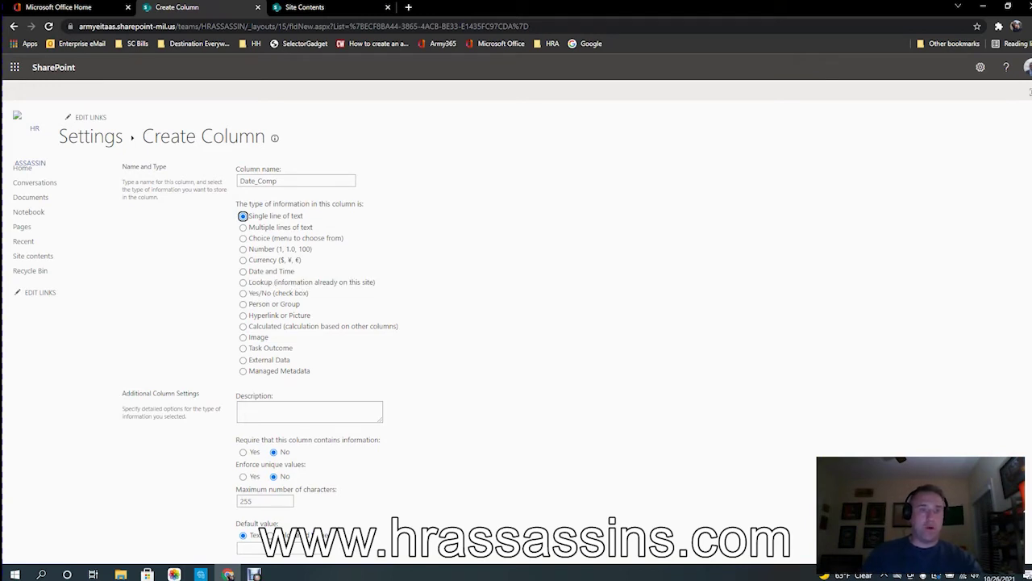
{"action": "left_click", "coordinate": [244, 271]}
Describe Date_Comp as "Enter the Date the award was approved, disapproved or withdrawn" and create the column
{"action": "right_click", "coordinate": [311, 418]}
{"action": "key", "text": "Escape"}
{"action": "type", "text": "Entre"}
{"action": "key", "text": "BackSpace"}
{"action": "key", "text": "BackSpace"}
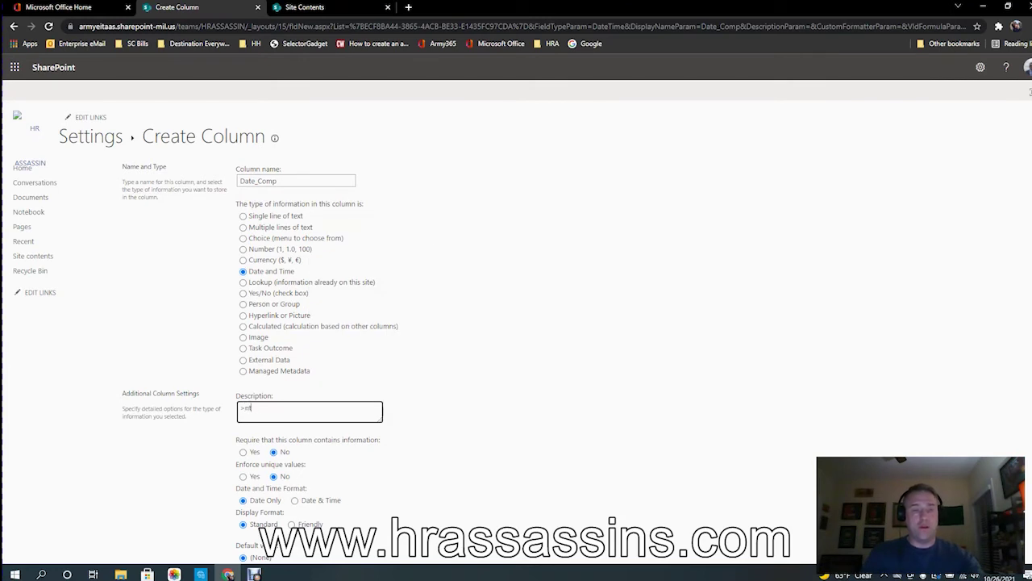
{"action": "type", "text": "nter the Date the sward was approved, disapproed"}
{"action": "key", "text": "BackSpace"}
{"action": "key", "text": "BackSpace"}
{"action": "type", "text": "ved wor with"}
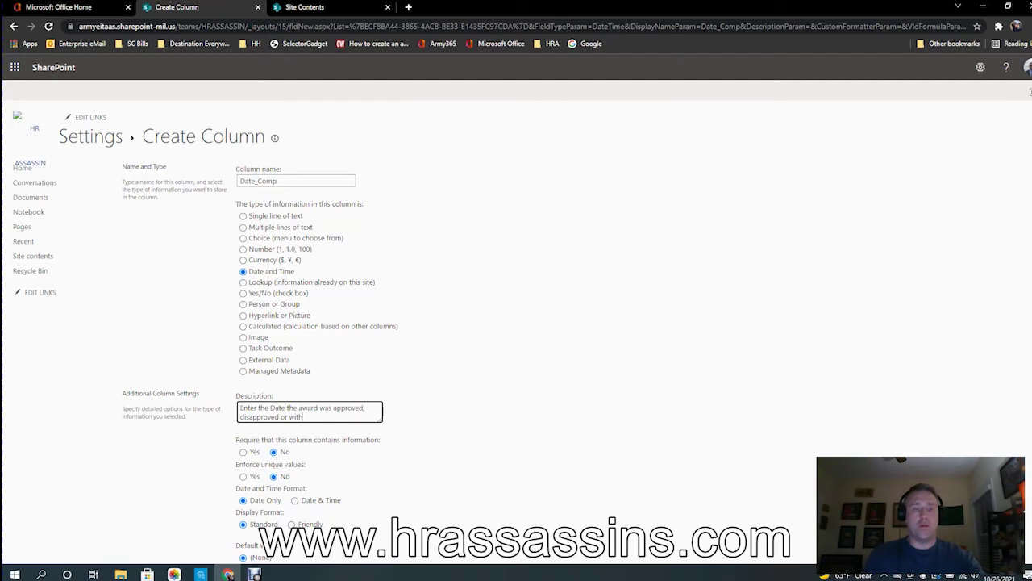
{"action": "type", "text": "drawn"}
{"action": "key", "text": "Tab"}
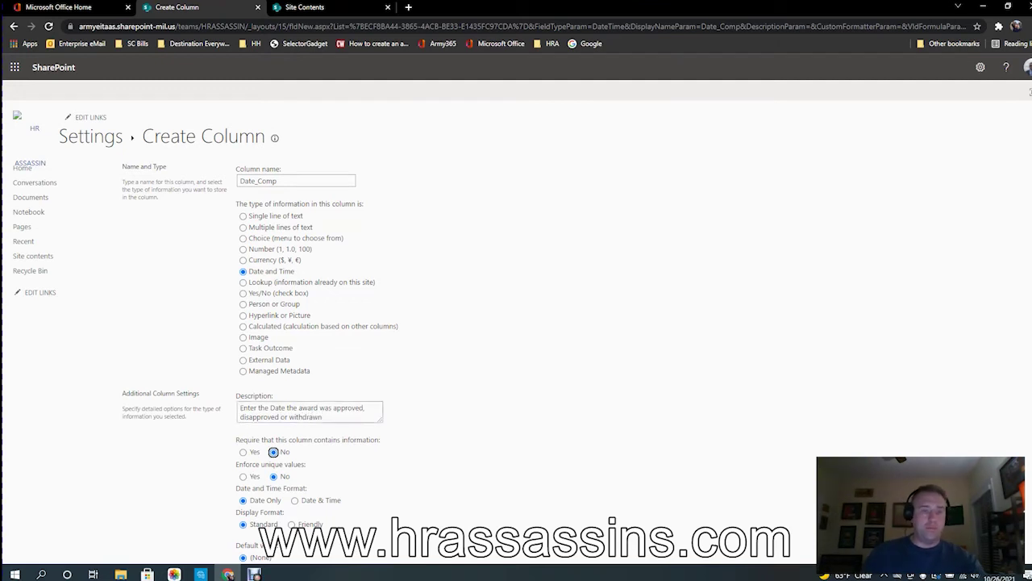
{"action": "scroll", "coordinate": [516, 330], "scroll_direction": "down", "scroll_amount": 3}
{"action": "scroll", "coordinate": [517, 323], "scroll_direction": "down", "scroll_amount": 3}
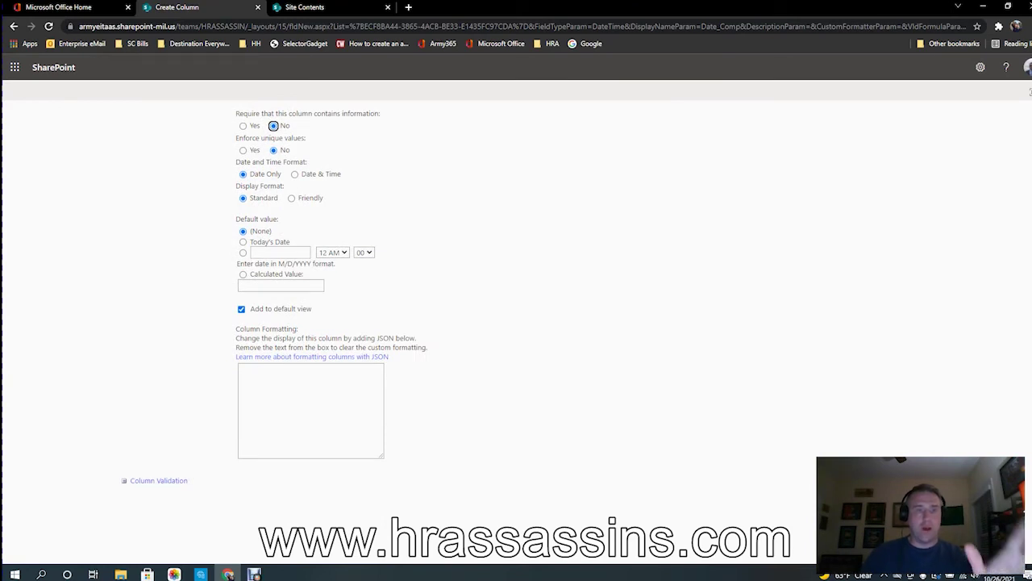
{"action": "left_click", "coordinate": [924, 508]}
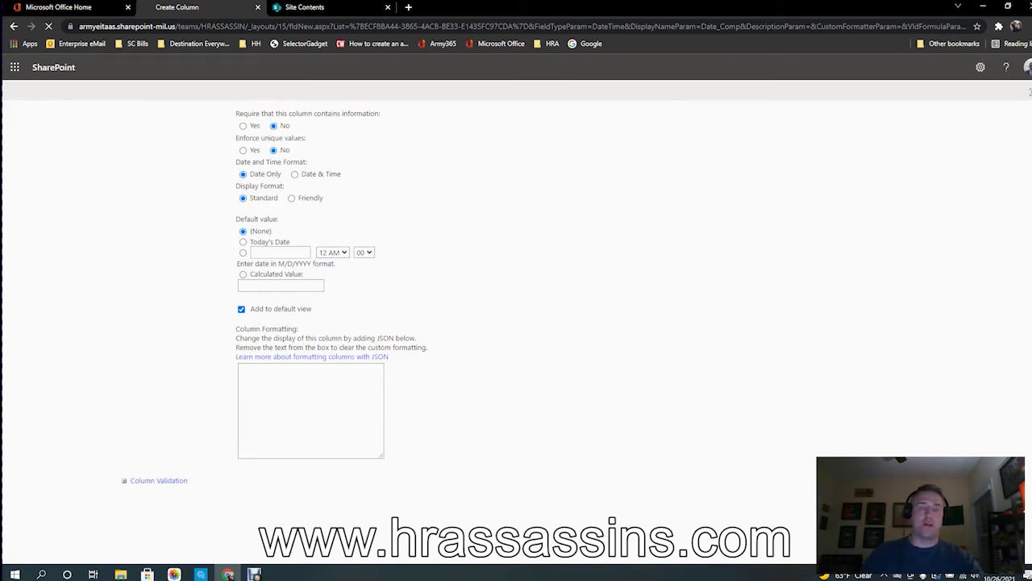
Start a new list column named App_Awd and choose the Lookup type for it
{"action": "scroll", "coordinate": [175, 406], "scroll_direction": "down", "scroll_amount": 5}
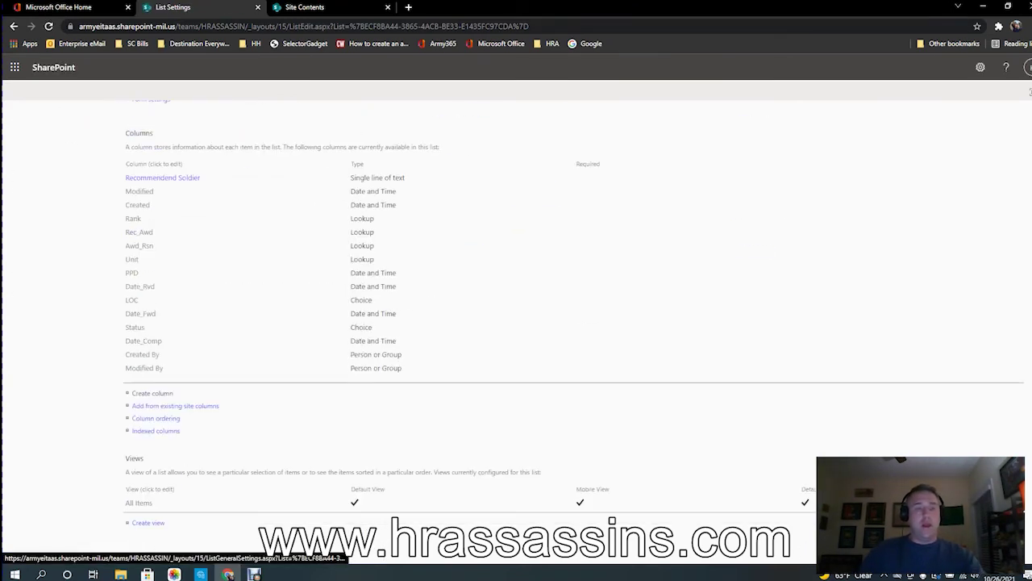
{"action": "left_click", "coordinate": [153, 393]}
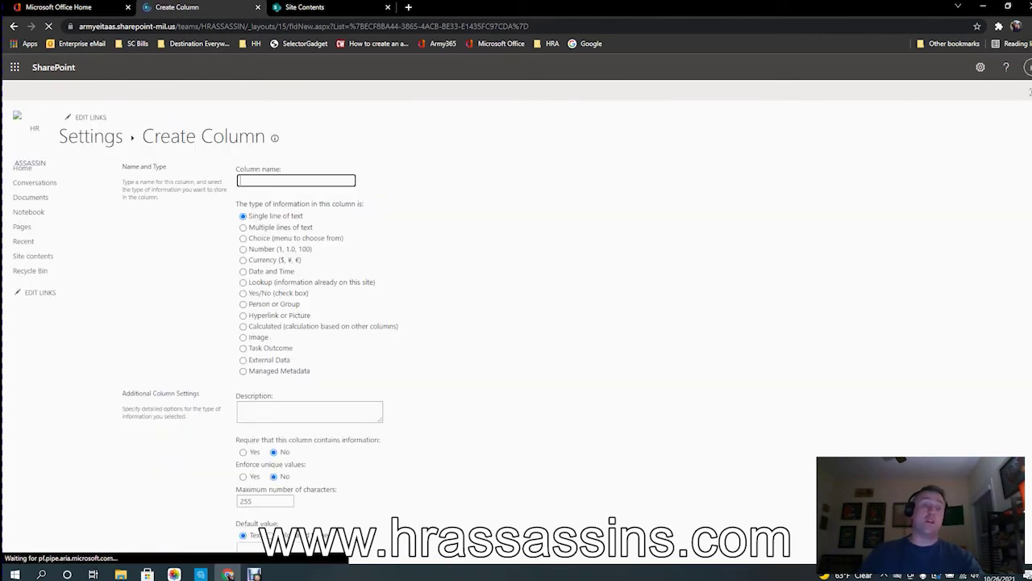
{"action": "type", "text": "App_Awd"}
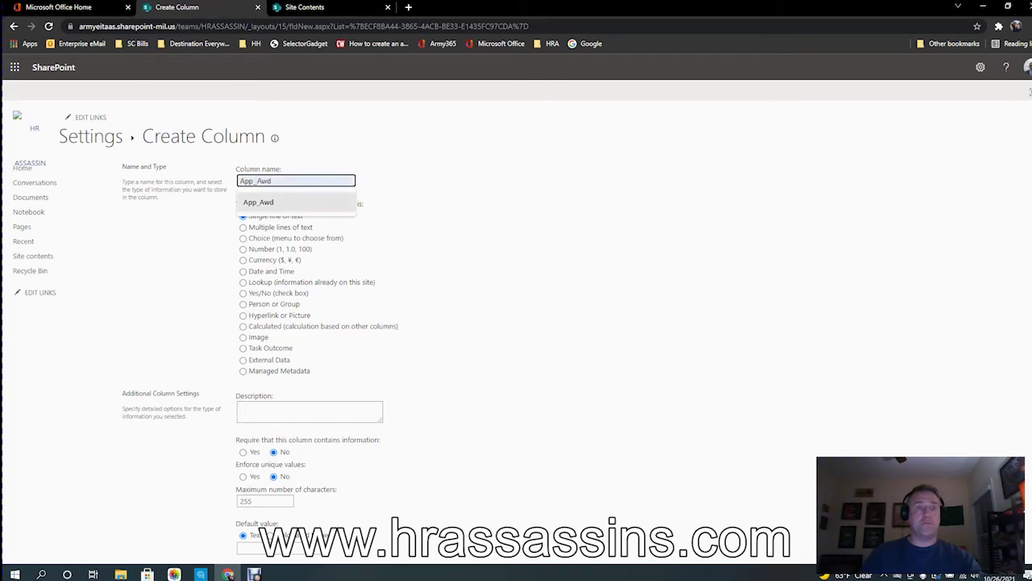
{"action": "key", "text": "Return"}
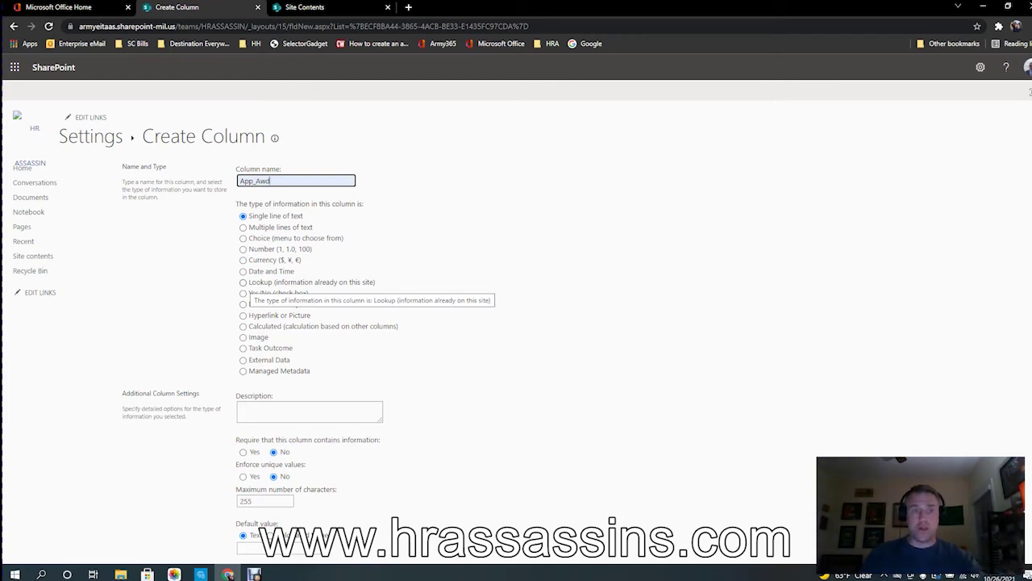
{"action": "left_click", "coordinate": [243, 281]}
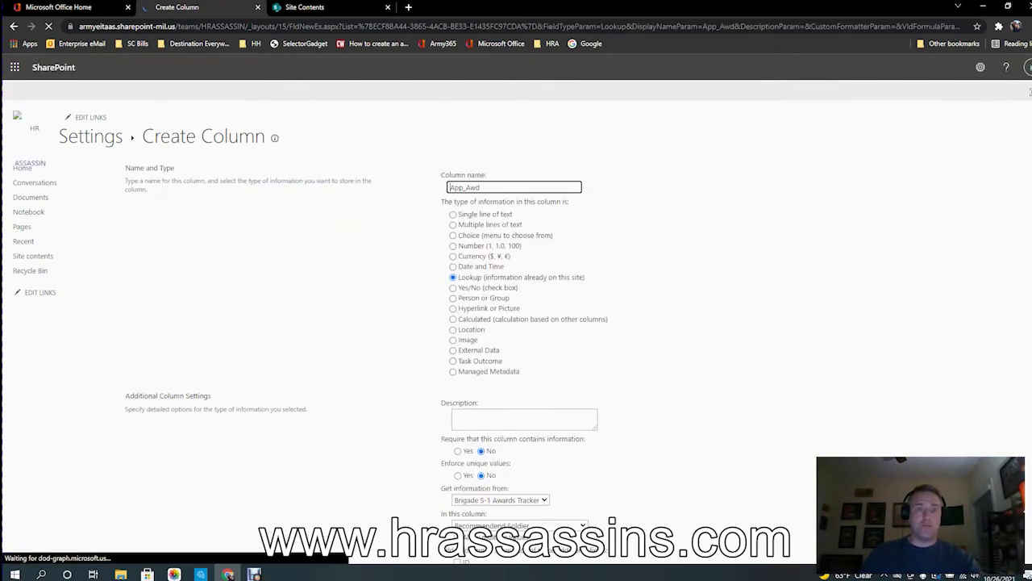
Describe the App_Awd column as "What was the approved Award" with "(Blk 3 of DA638)" on a second line
{"action": "scroll", "coordinate": [524, 419], "scroll_direction": "down", "scroll_amount": 3}
{"action": "left_click", "coordinate": [524, 256]}
{"action": "type", "text": "Waht aw"}
{"action": "key", "text": "BackSpace"}
{"action": "key", "text": "BackSpace"}
{"action": "key", "text": "BackSpace"}
{"action": "key", "text": "BackSpace"}
{"action": "key", "text": "BackSpace"}
{"action": "type", "text": "ha"}
{"action": "key", "text": "BackSpace"}
{"action": "key", "text": "BackSpace"}
{"action": "key", "text": "BackSpace"}
{"action": "key", "text": "BackSpace"}
{"action": "type", "text": "What was the approved Award"}
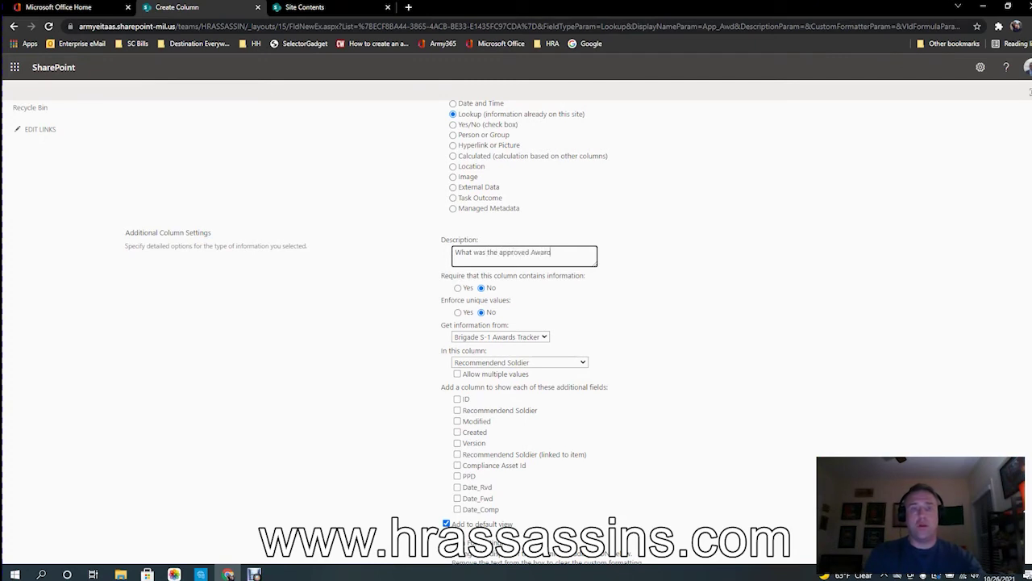
{"action": "type", "text": " (Blk 3 of DA638)"}
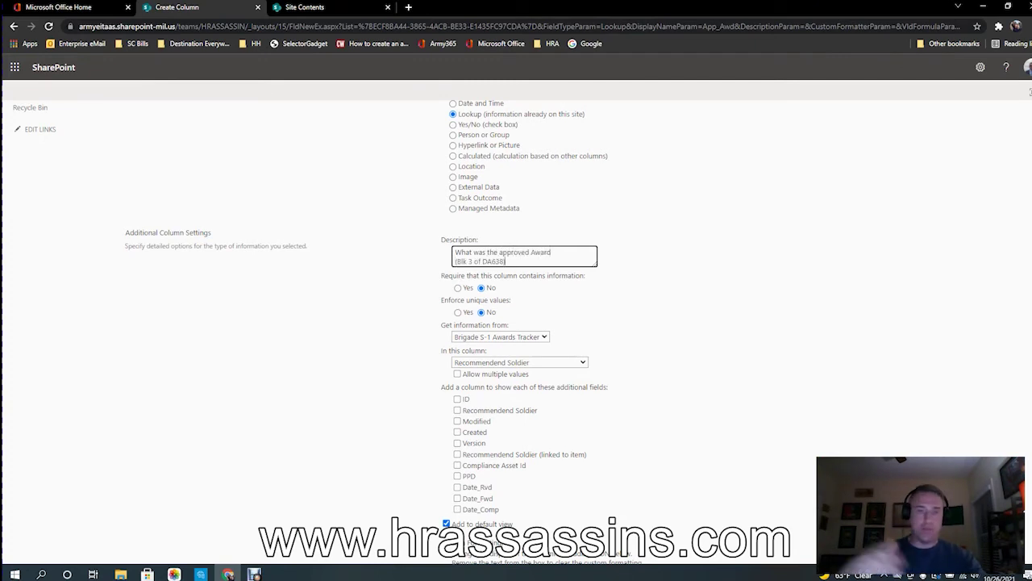
Make App_Awd look up the Type_Award column of the lkpAwardType list, and create the column
{"action": "scroll", "coordinate": [516, 339], "scroll_direction": "down", "scroll_amount": 1}
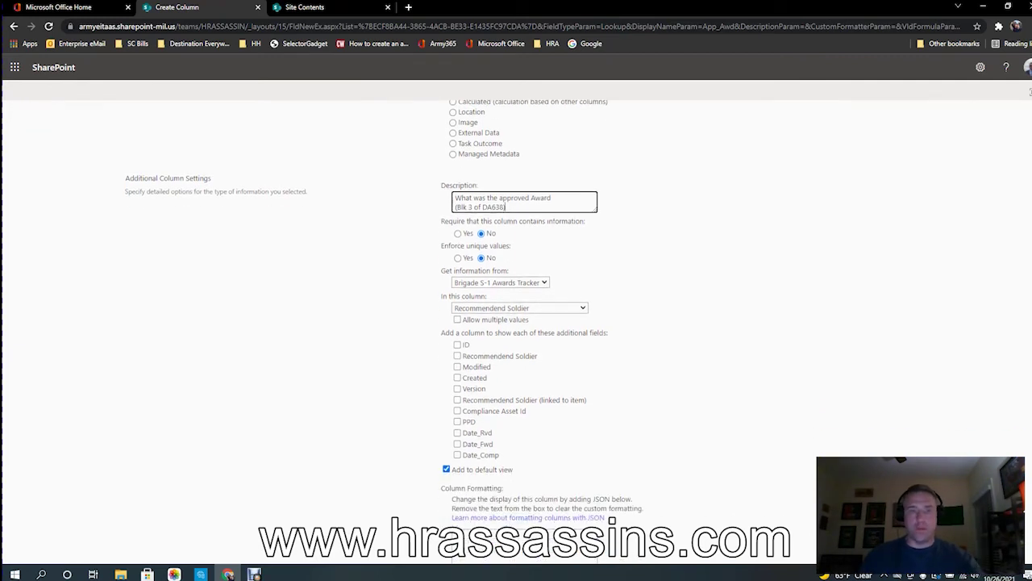
{"action": "left_click", "coordinate": [506, 285]}
{"action": "right_click", "coordinate": [506, 285]}
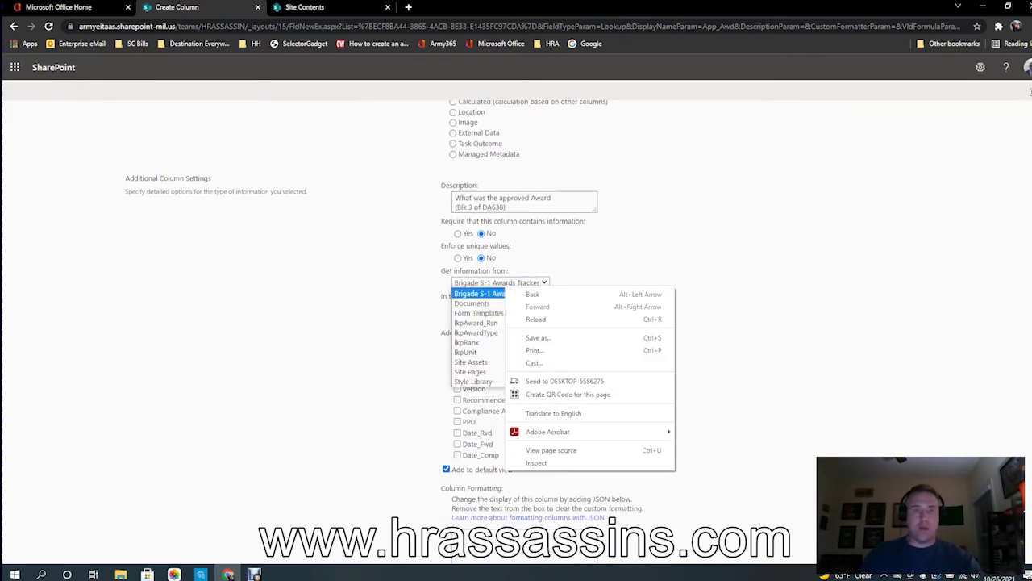
{"action": "key", "text": "Escape"}
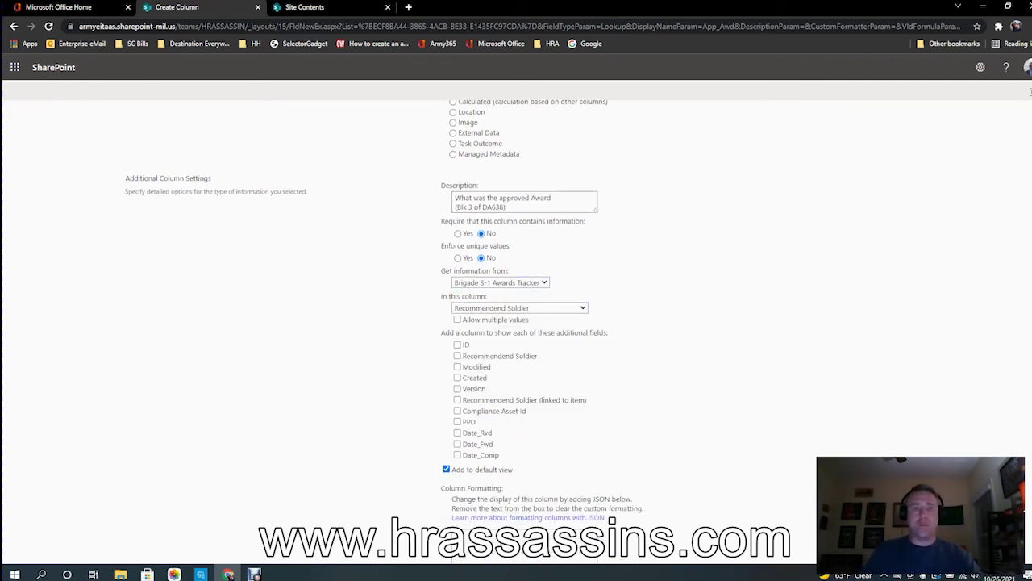
{"action": "left_click", "coordinate": [505, 283]}
{"action": "left_click", "coordinate": [500, 333]}
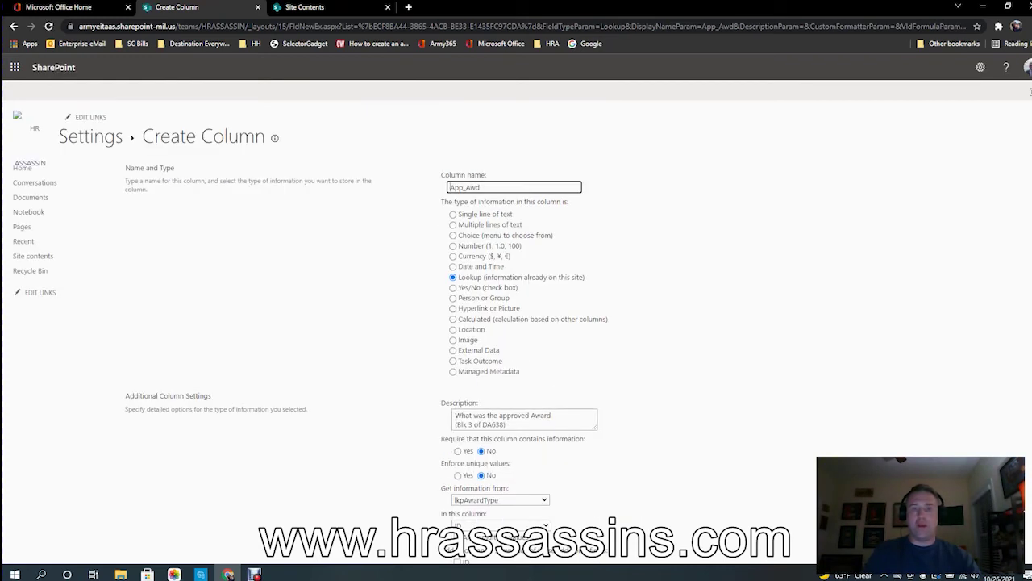
{"action": "scroll", "coordinate": [516, 323], "scroll_direction": "down", "scroll_amount": 4}
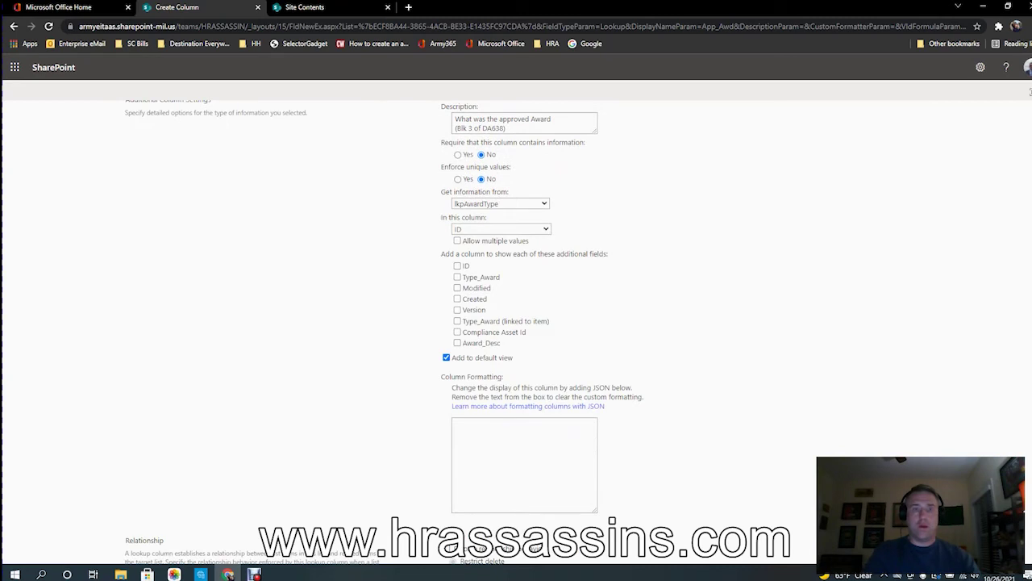
{"action": "left_click", "coordinate": [500, 229]}
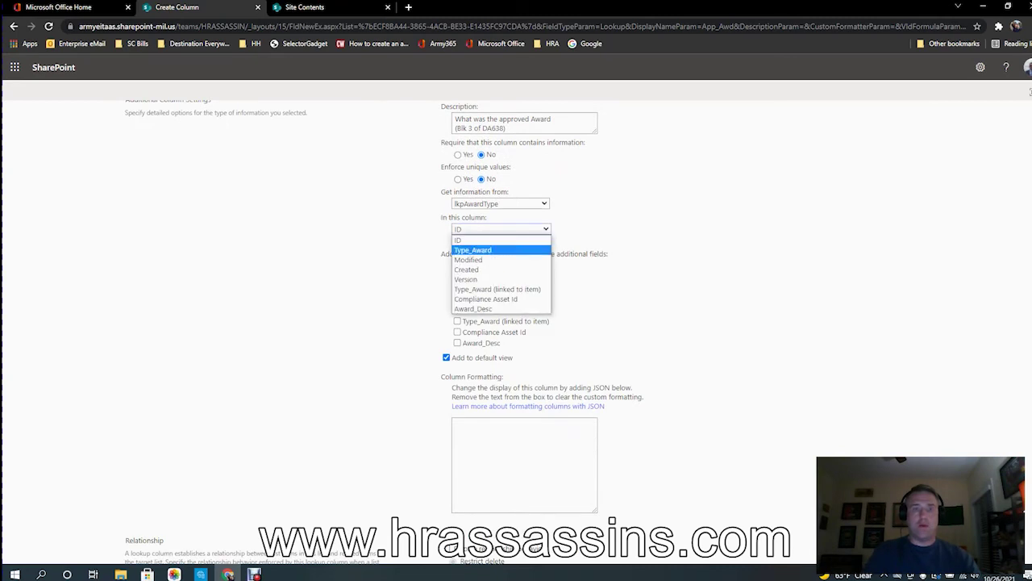
{"action": "left_click", "coordinate": [487, 250]}
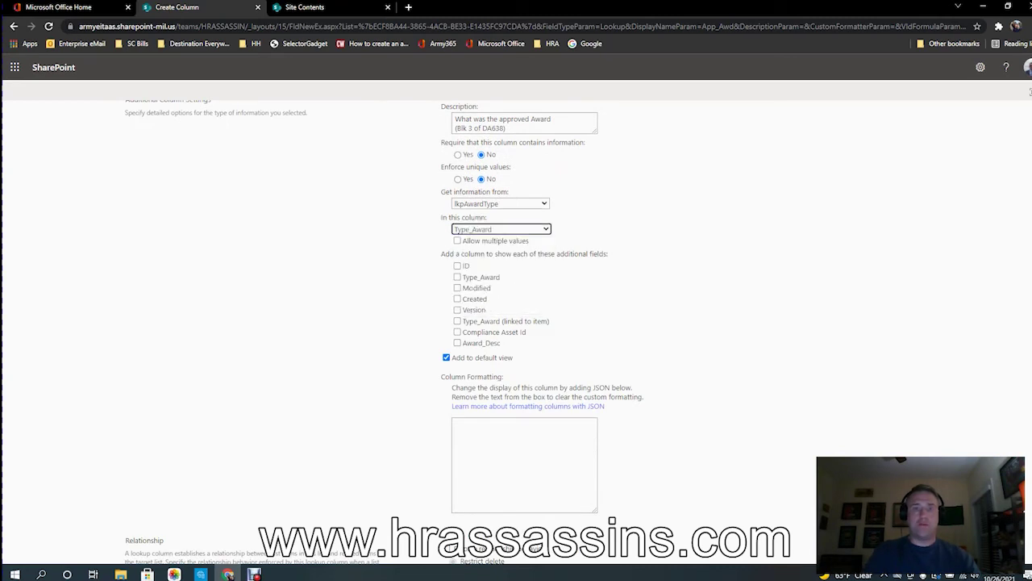
{"action": "scroll", "coordinate": [516, 323], "scroll_direction": "down", "scroll_amount": 2}
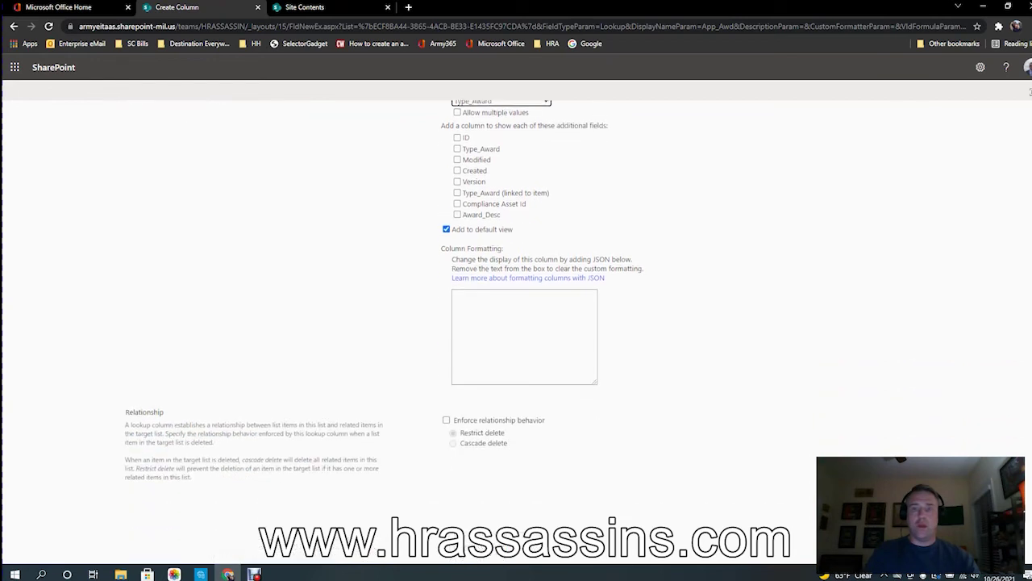
{"action": "left_click", "coordinate": [921, 506]}
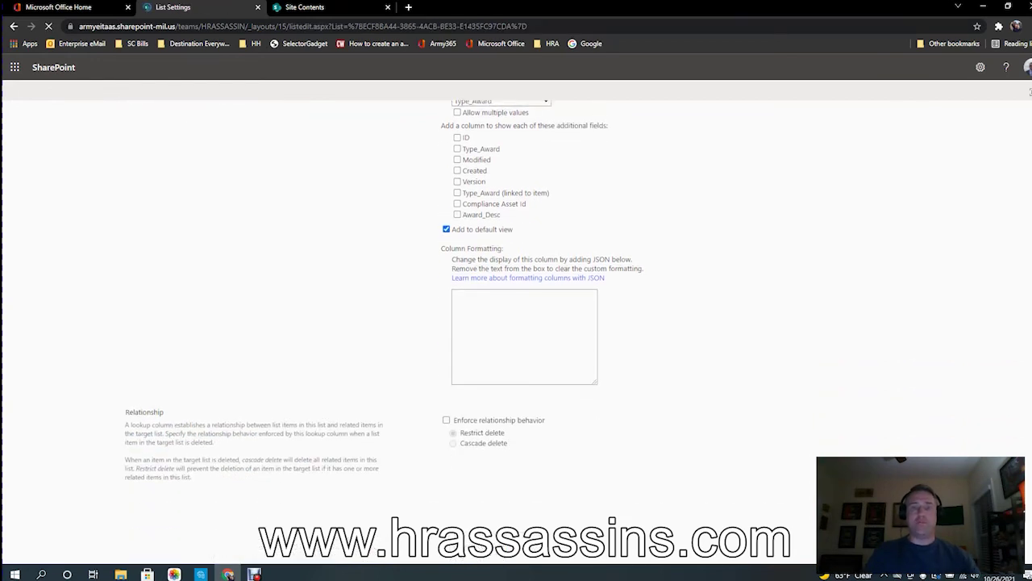
Open the All Items view's settings from the list settings, check its displayed columns, and save the view unchanged
{"action": "scroll", "coordinate": [516, 323], "scroll_direction": "down", "scroll_amount": 2}
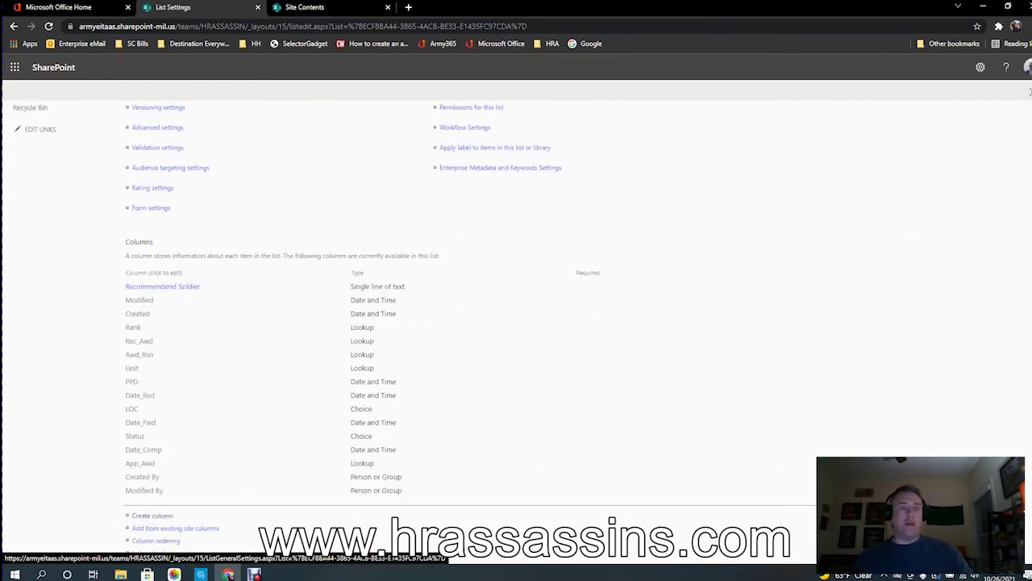
{"action": "scroll", "coordinate": [516, 323], "scroll_direction": "down", "scroll_amount": 2}
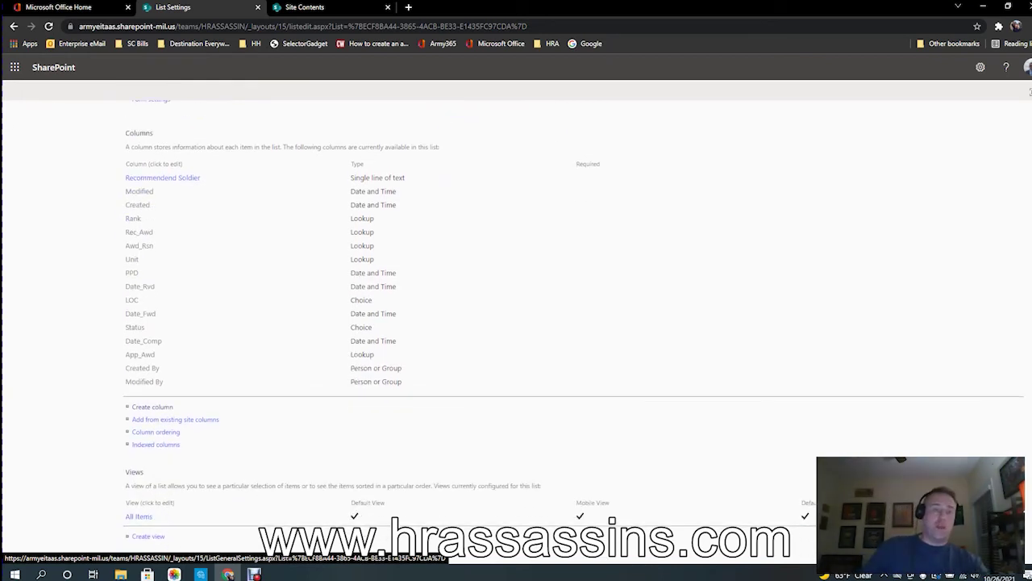
{"action": "scroll", "coordinate": [516, 323], "scroll_direction": "down", "scroll_amount": 1}
{"action": "left_click", "coordinate": [139, 486]}
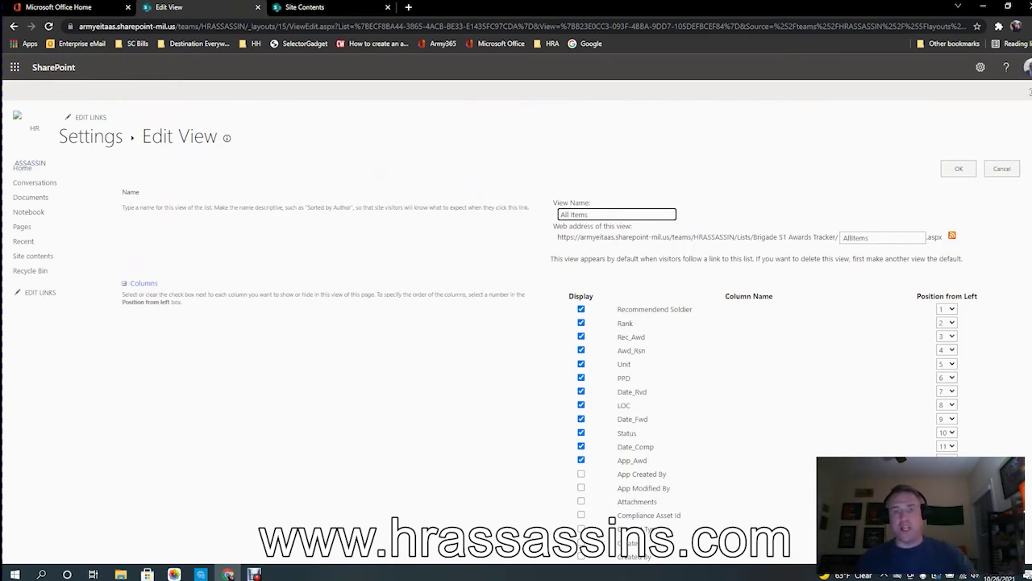
{"action": "scroll", "coordinate": [516, 322], "scroll_direction": "down", "scroll_amount": 6}
{"action": "scroll", "coordinate": [516, 323], "scroll_direction": "up", "scroll_amount": 6}
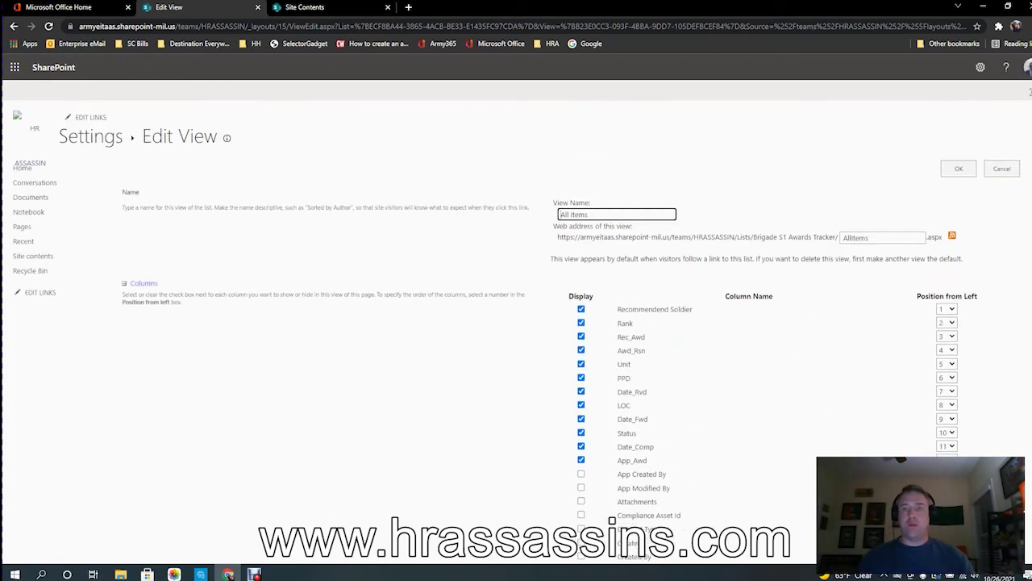
{"action": "left_click", "coordinate": [959, 168]}
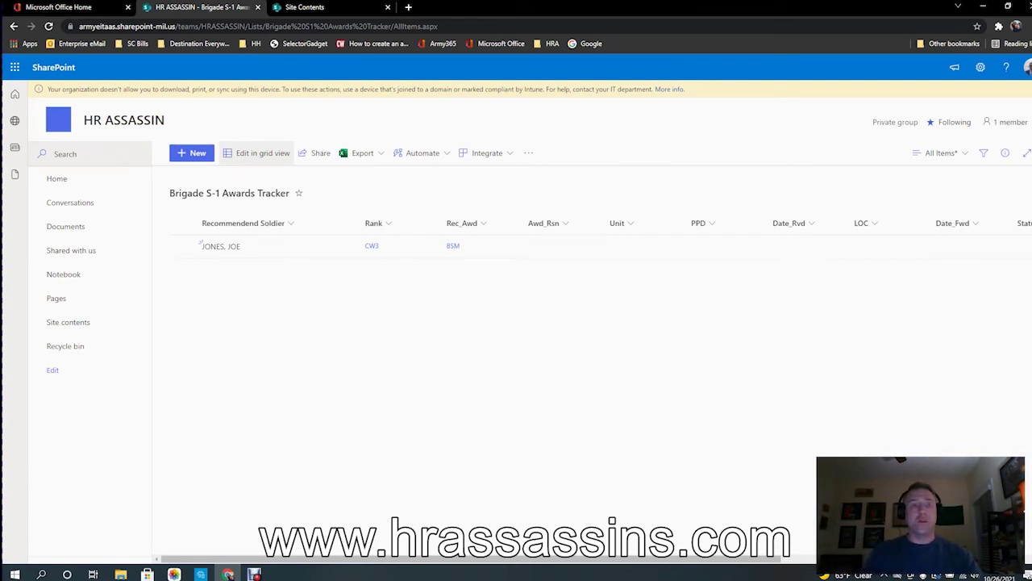
In grid view, set the existing soldier entry's Awd_Rsn to SVC and its Unit to 8-71 FA
{"action": "left_click", "coordinate": [257, 154]}
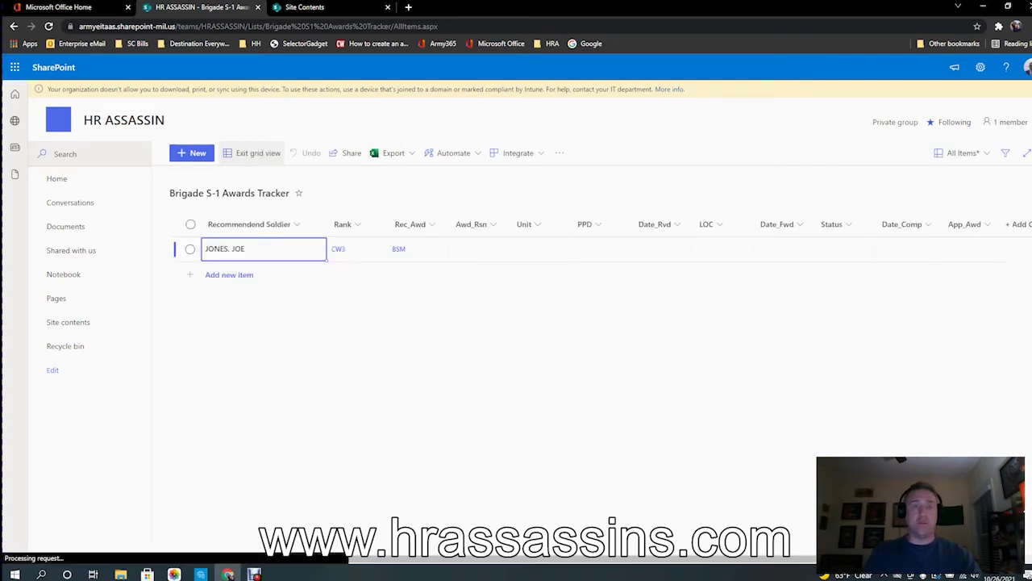
{"action": "left_click", "coordinate": [479, 250]}
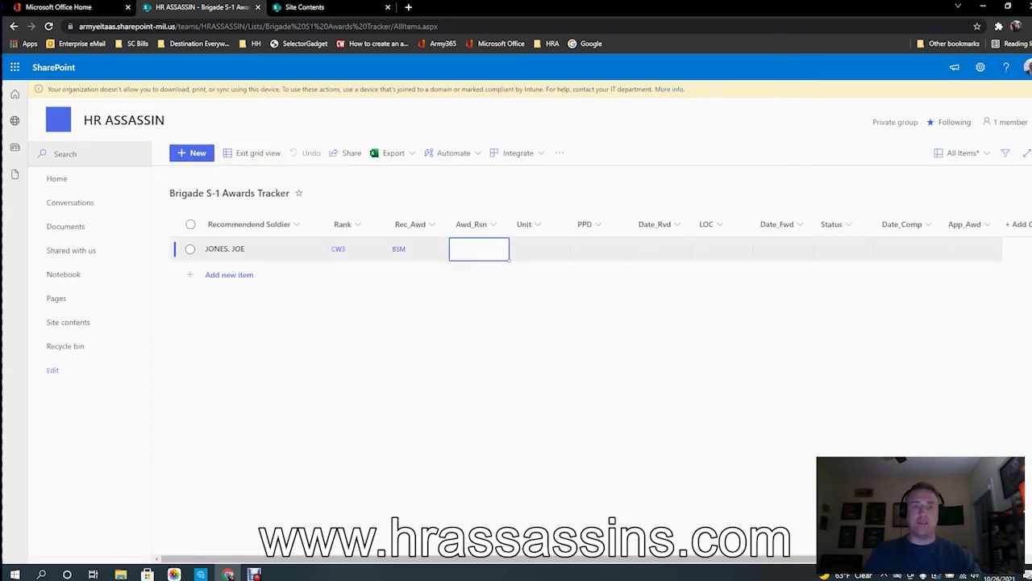
{"action": "left_click", "coordinate": [479, 249]}
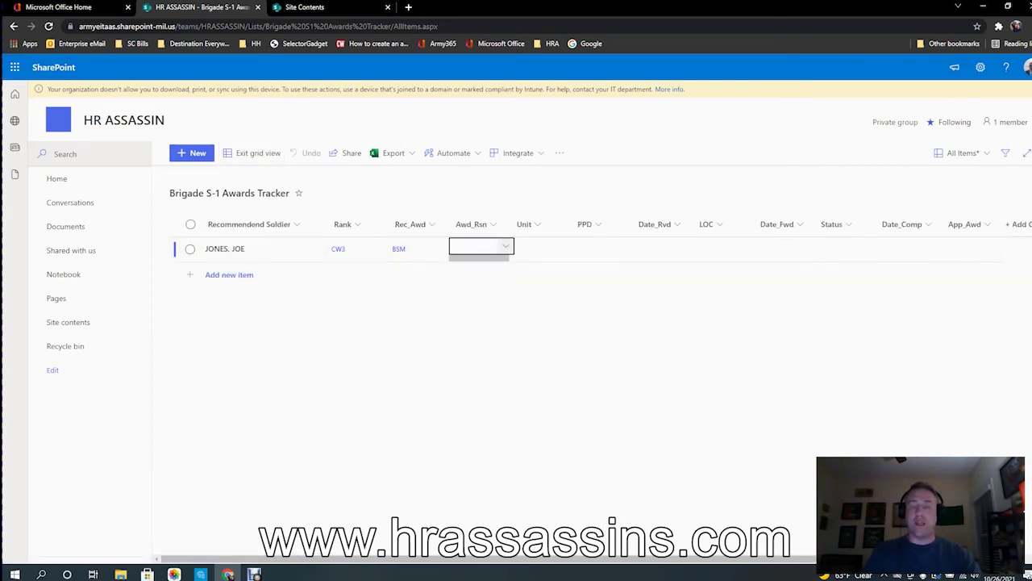
{"action": "left_click", "coordinate": [506, 247]}
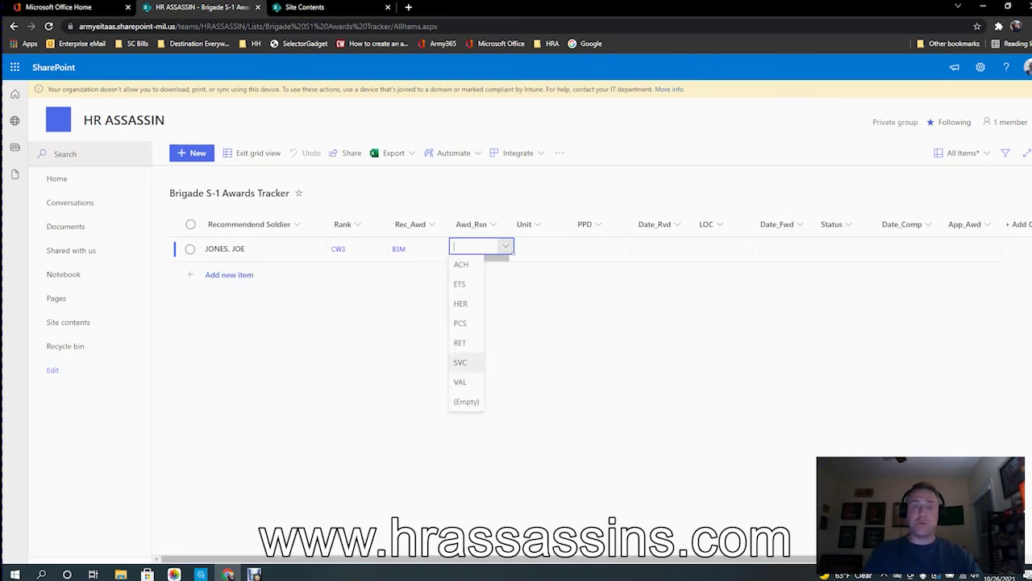
{"action": "left_click", "coordinate": [461, 362]}
{"action": "left_click", "coordinate": [540, 249]}
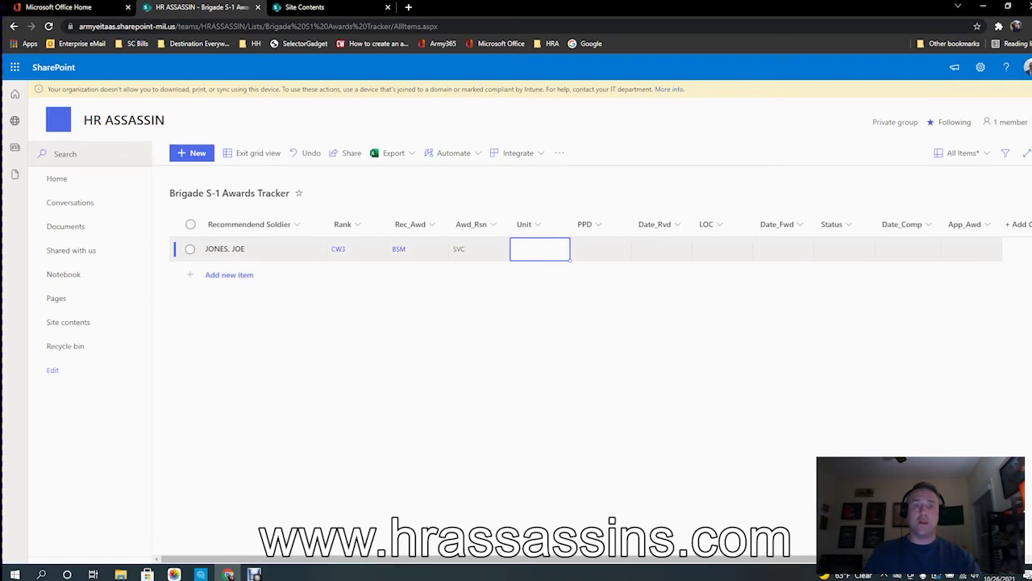
{"action": "left_click", "coordinate": [539, 249]}
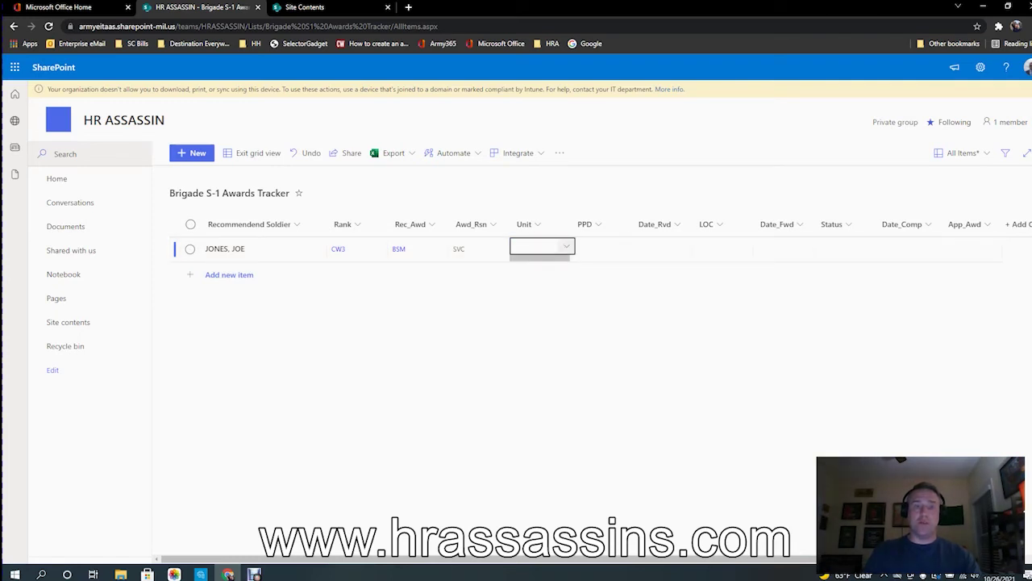
{"action": "left_click", "coordinate": [567, 246]}
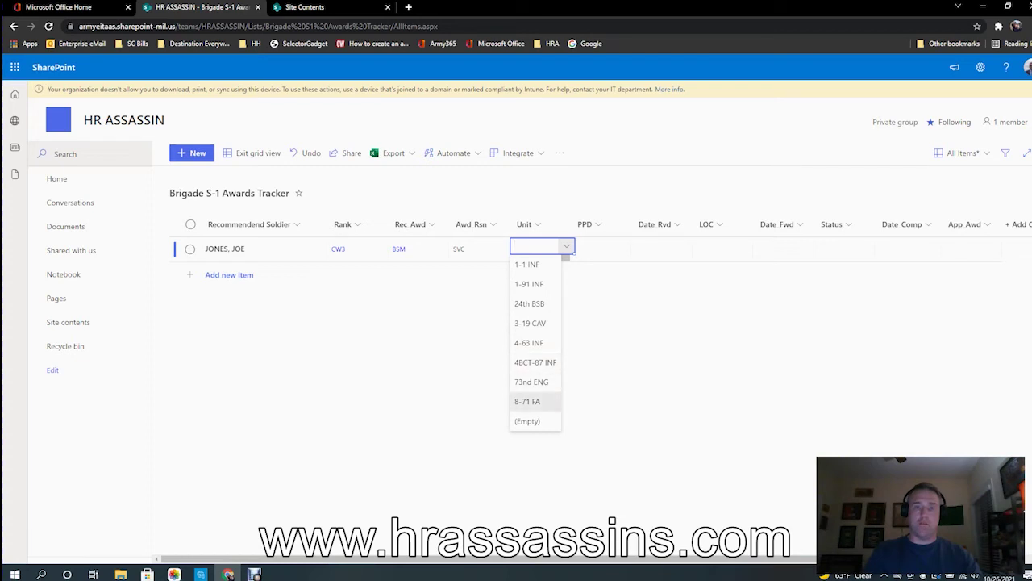
{"action": "left_click", "coordinate": [528, 401]}
Set the soldier entry's PPD to 12/3/2021 and its Date_Rvd to 10/25/2021
{"action": "left_click", "coordinate": [600, 249]}
{"action": "left_click", "coordinate": [600, 249]}
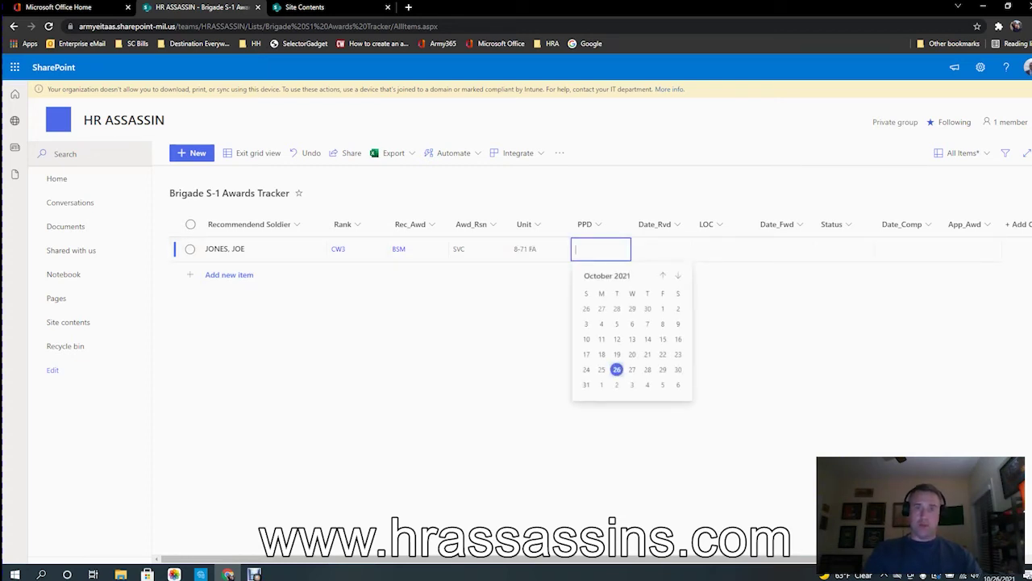
{"action": "left_click", "coordinate": [677, 275]}
{"action": "left_click", "coordinate": [677, 275]}
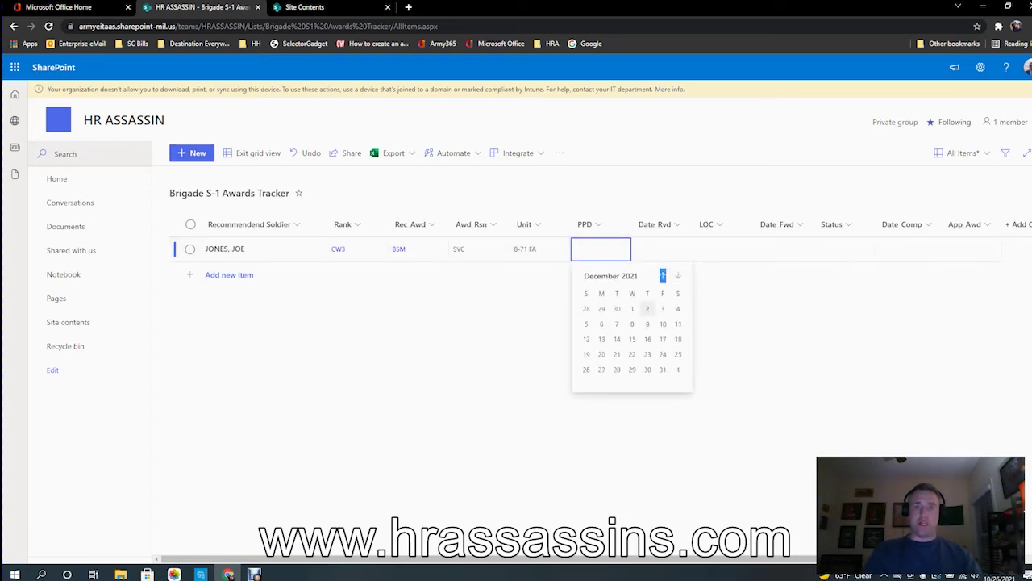
{"action": "left_click", "coordinate": [662, 308]}
{"action": "left_click", "coordinate": [661, 249]}
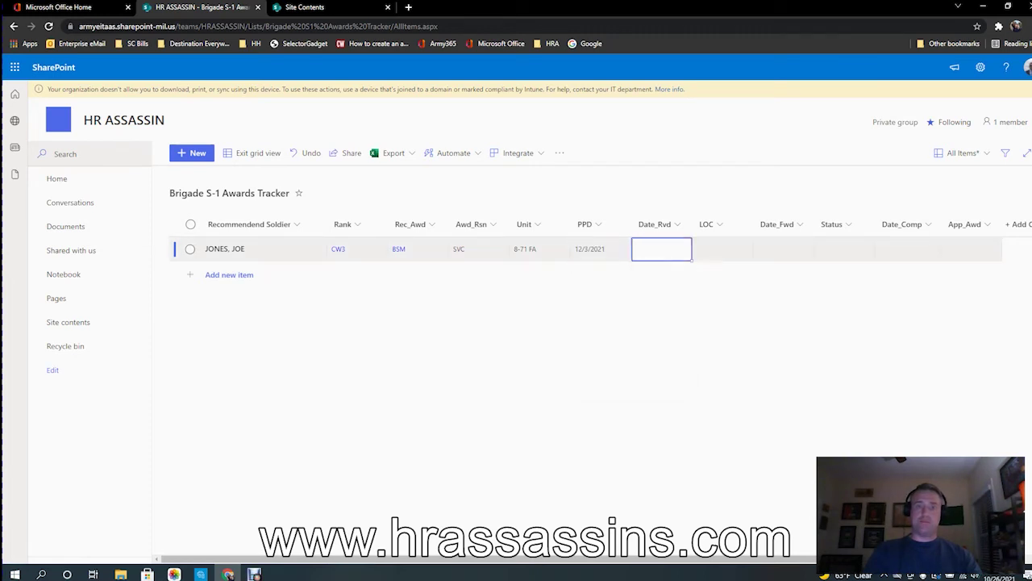
{"action": "left_click", "coordinate": [662, 249]}
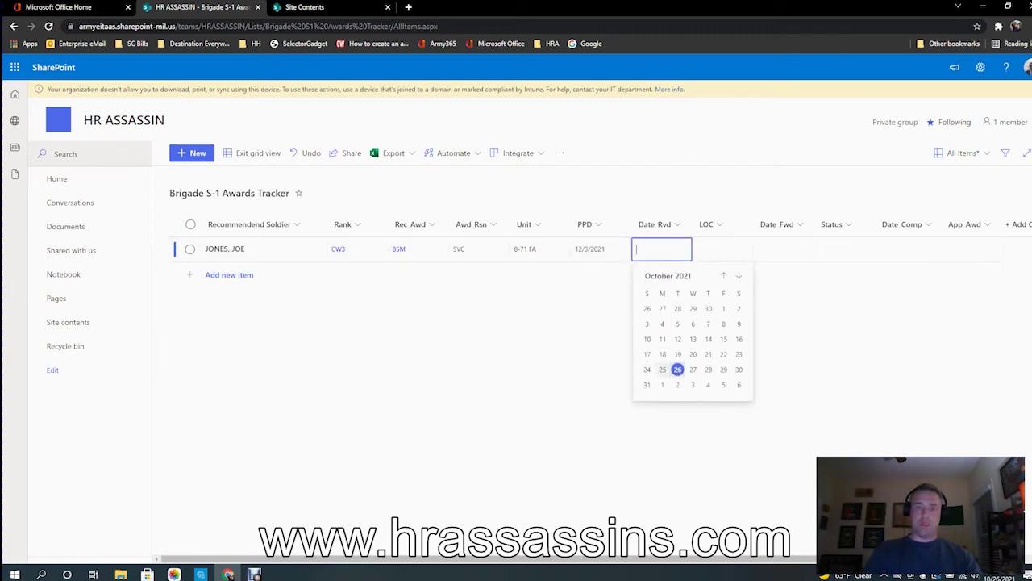
{"action": "left_click", "coordinate": [662, 369]}
Set the entry's LOC to BDE S-1 and Status to Review, leave Date_Fwd blank, and exit grid view
{"action": "left_click", "coordinate": [723, 249]}
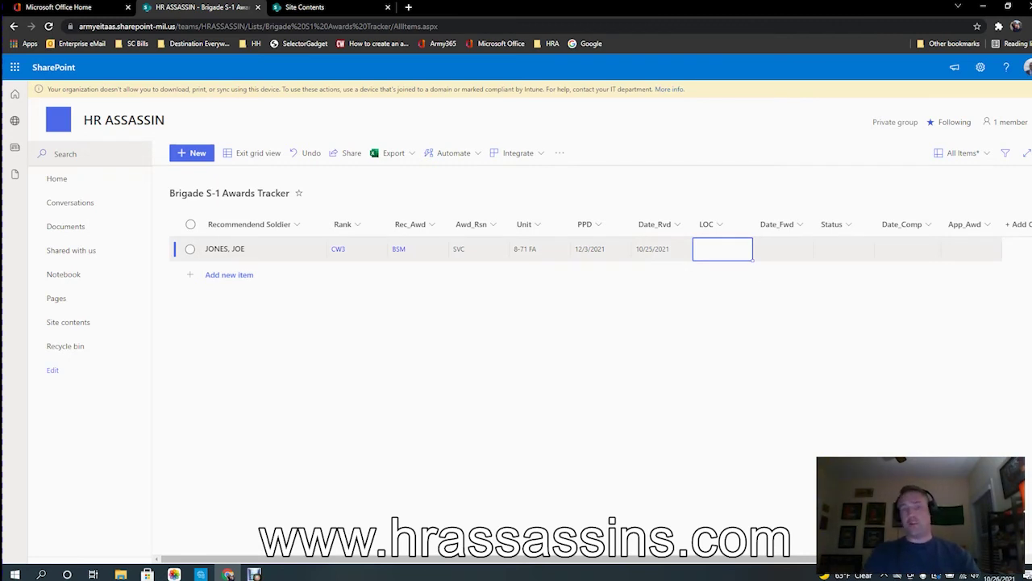
{"action": "double_click", "coordinate": [723, 249]}
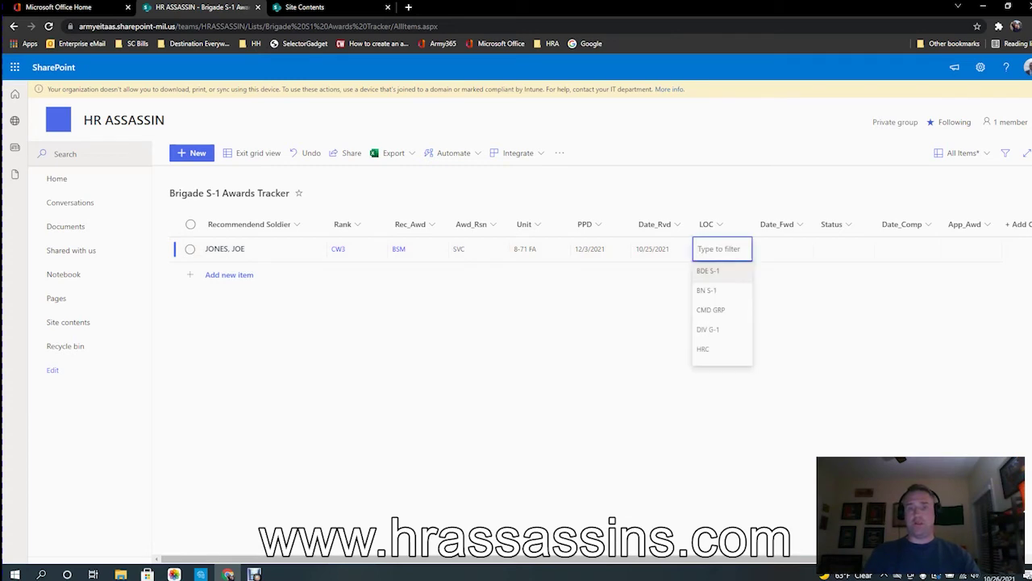
{"action": "left_click", "coordinate": [719, 271]}
{"action": "left_click", "coordinate": [783, 250]}
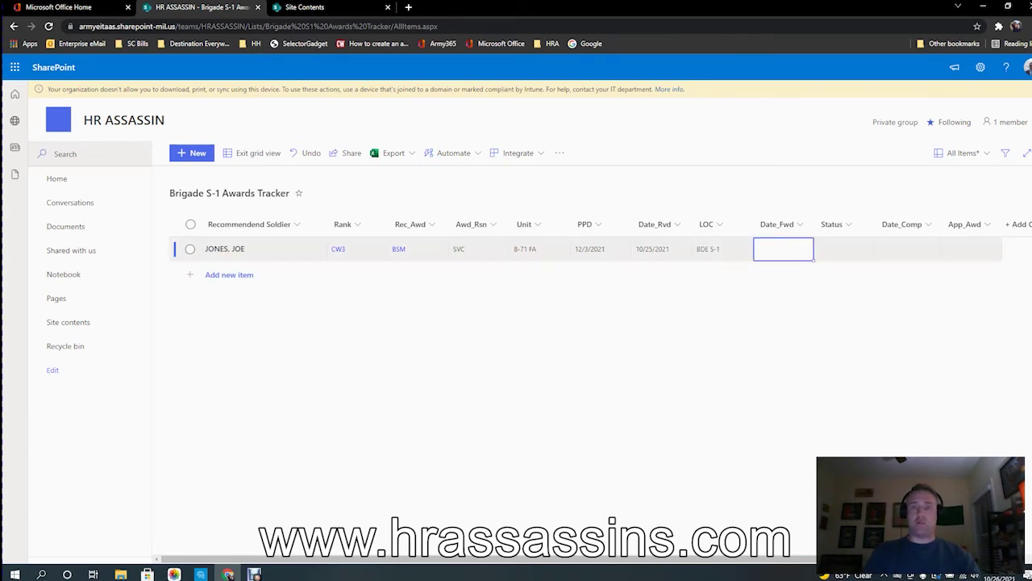
{"action": "left_click", "coordinate": [783, 249]}
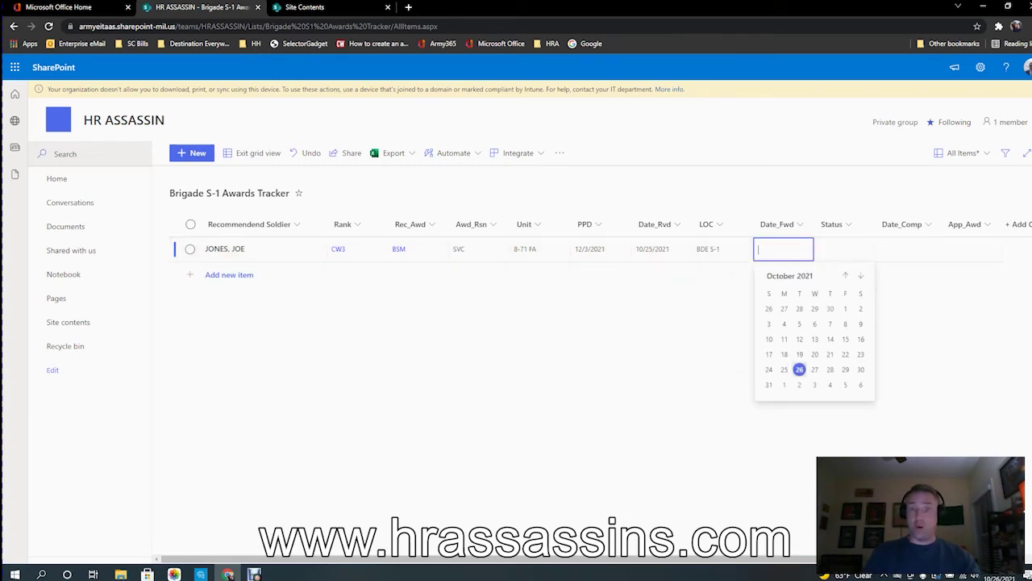
{"action": "left_click", "coordinate": [844, 249]}
{"action": "left_click", "coordinate": [844, 249]}
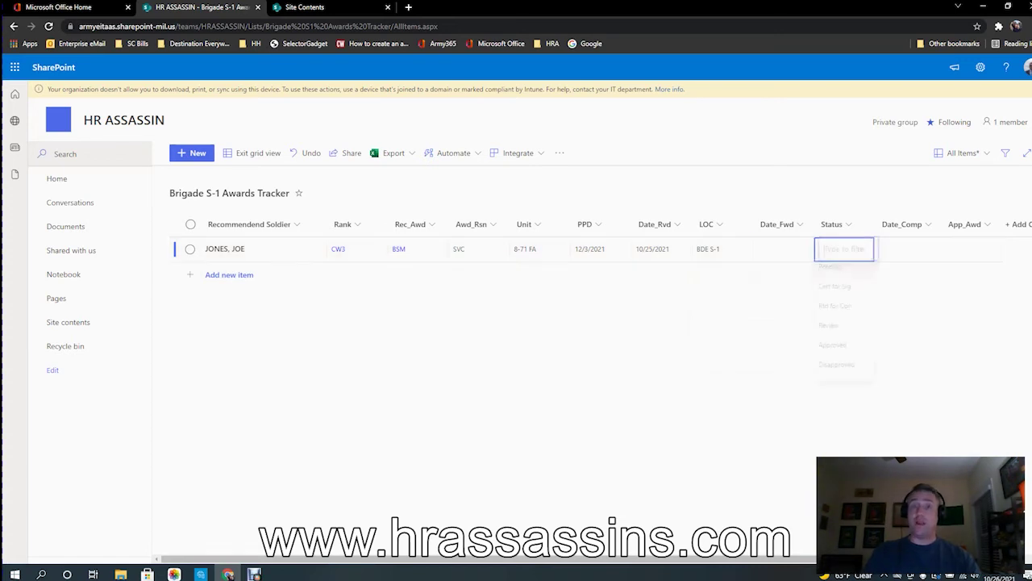
{"action": "left_click", "coordinate": [830, 329]}
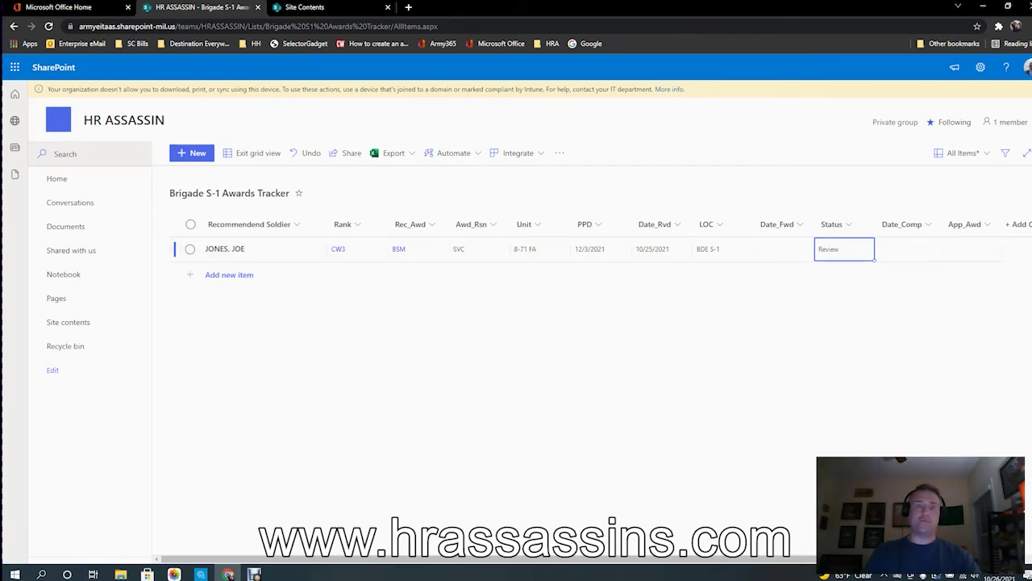
{"action": "left_click", "coordinate": [254, 152]}
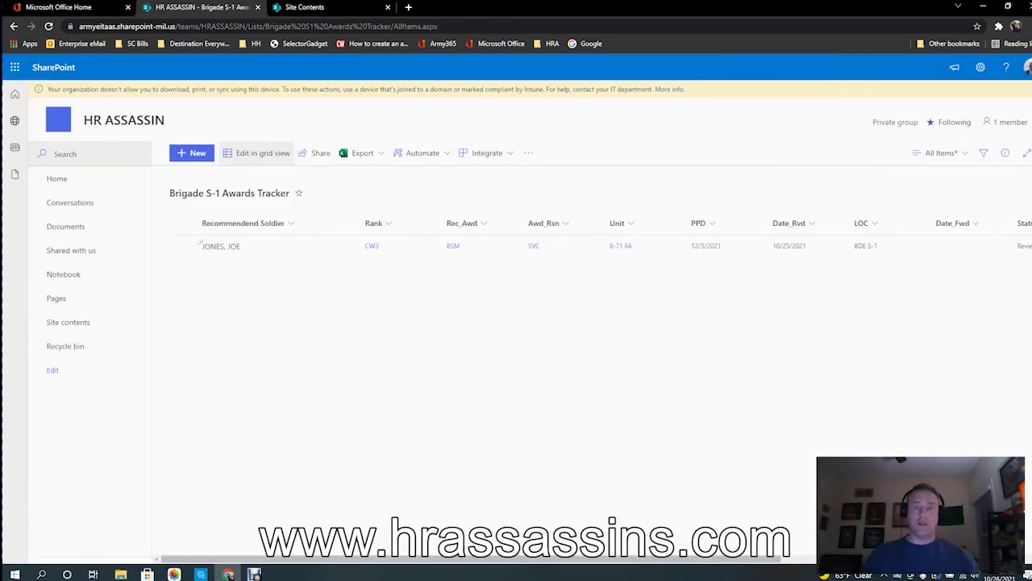
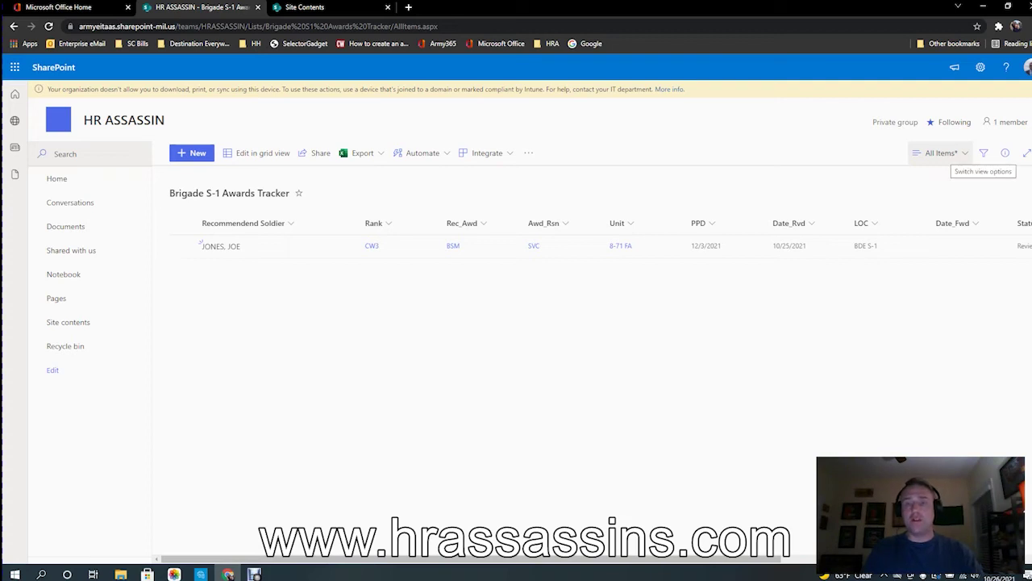
Preview the awards tracker in the Compact List and Gallery layouts, and return it to the List layout
{"action": "left_click", "coordinate": [940, 153]}
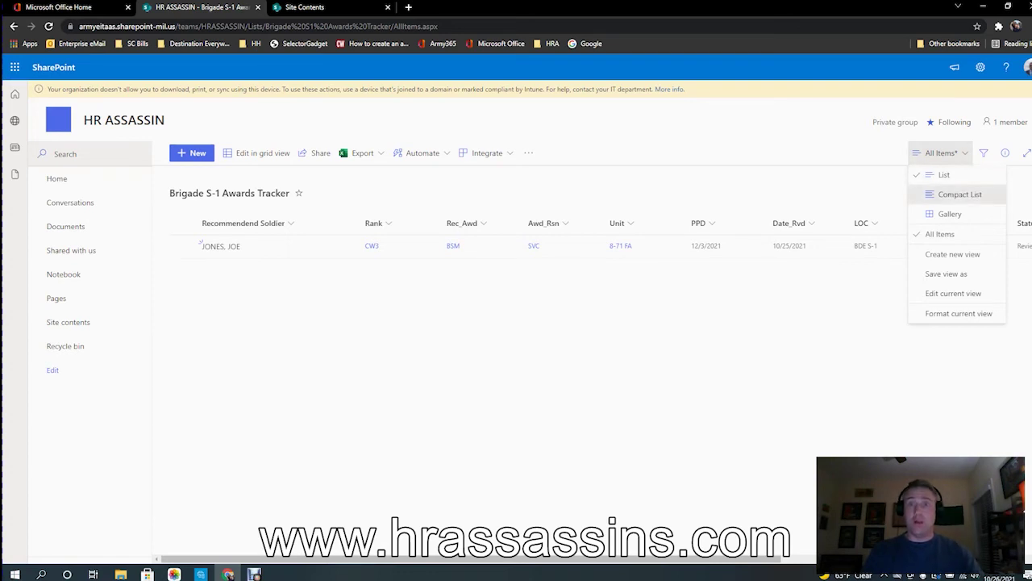
{"action": "left_click", "coordinate": [960, 195]}
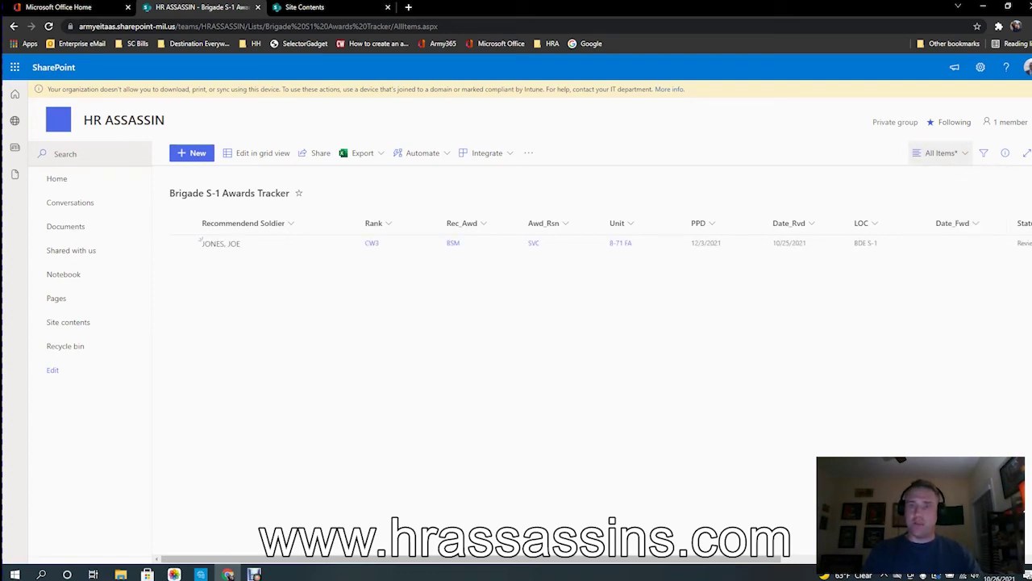
{"action": "left_click", "coordinate": [940, 153]}
{"action": "left_click", "coordinate": [950, 214]}
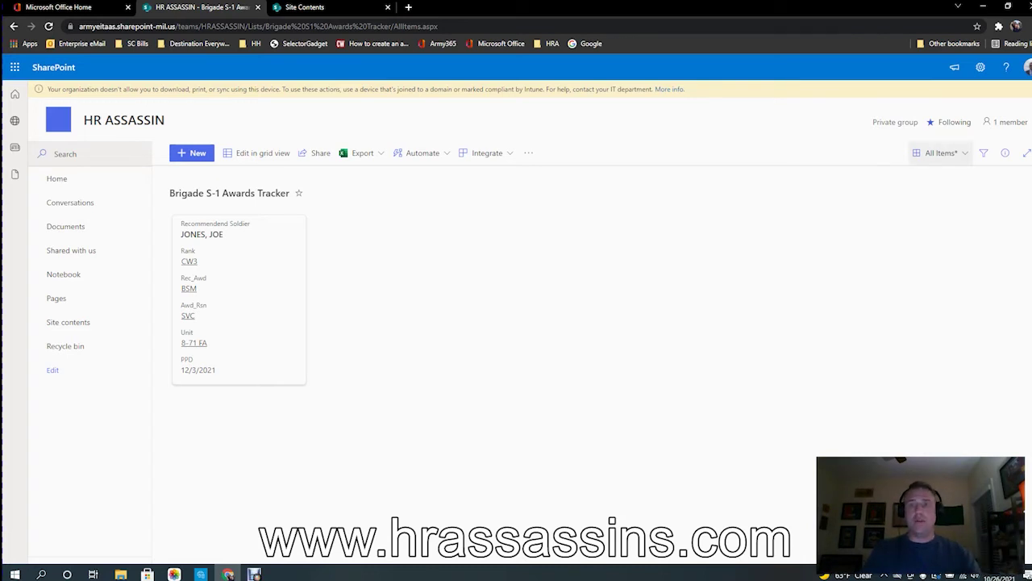
{"action": "left_click", "coordinate": [942, 153]}
{"action": "left_click", "coordinate": [940, 175]}
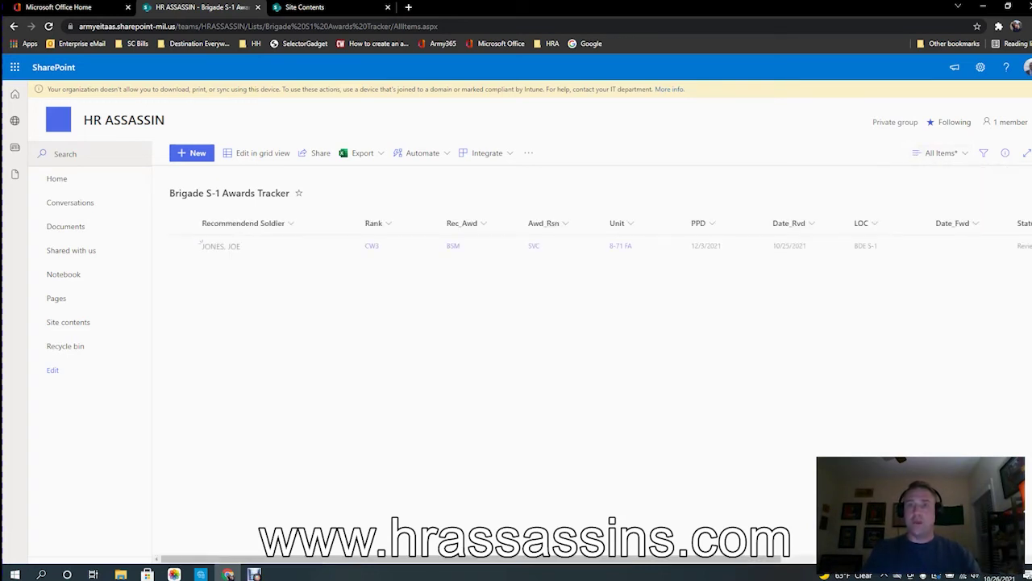
Open the current All Items view for editing and rename it Pending
{"action": "left_click", "coordinate": [941, 153]}
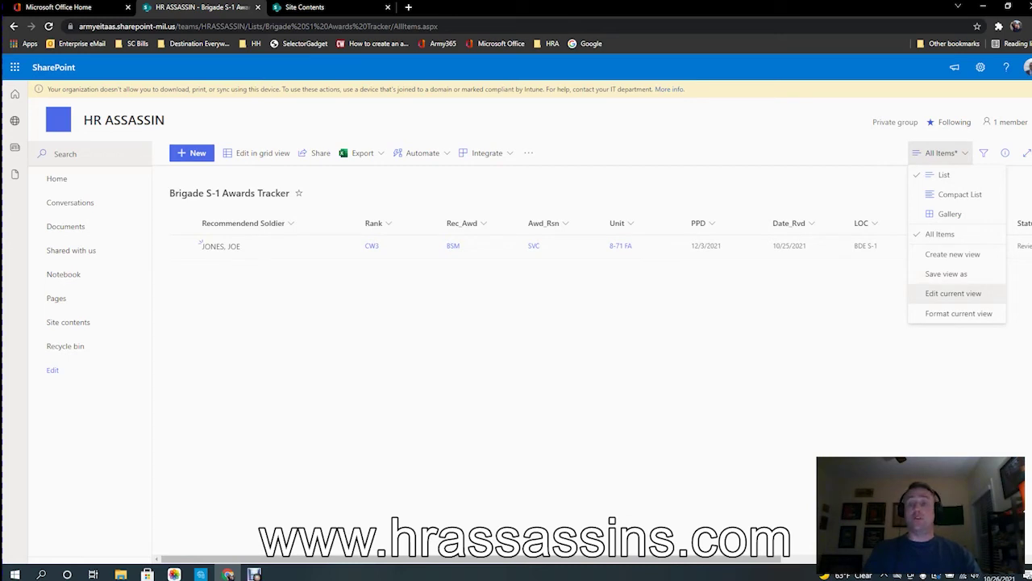
{"action": "left_click", "coordinate": [953, 293]}
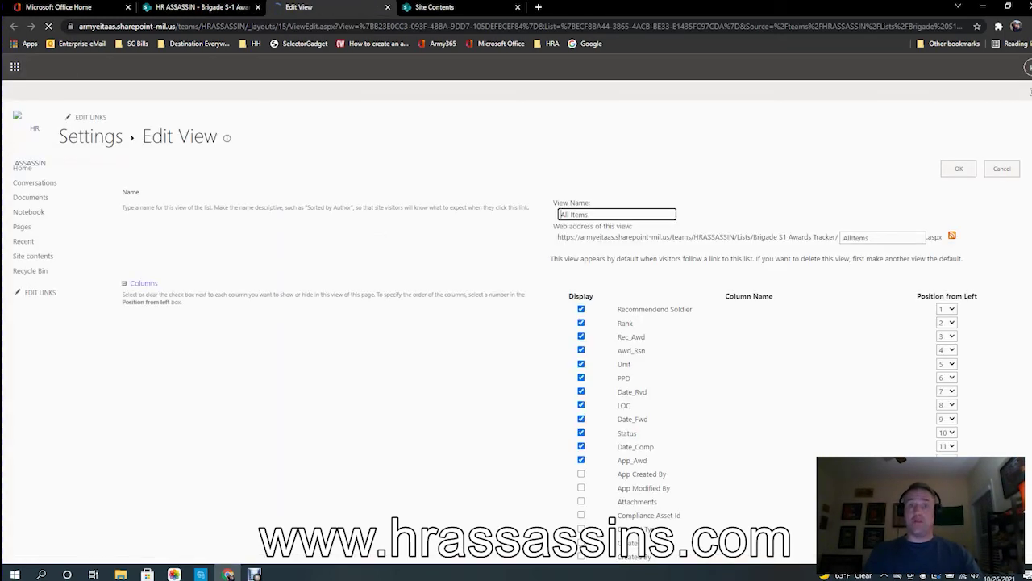
{"action": "double_click", "coordinate": [579, 215]}
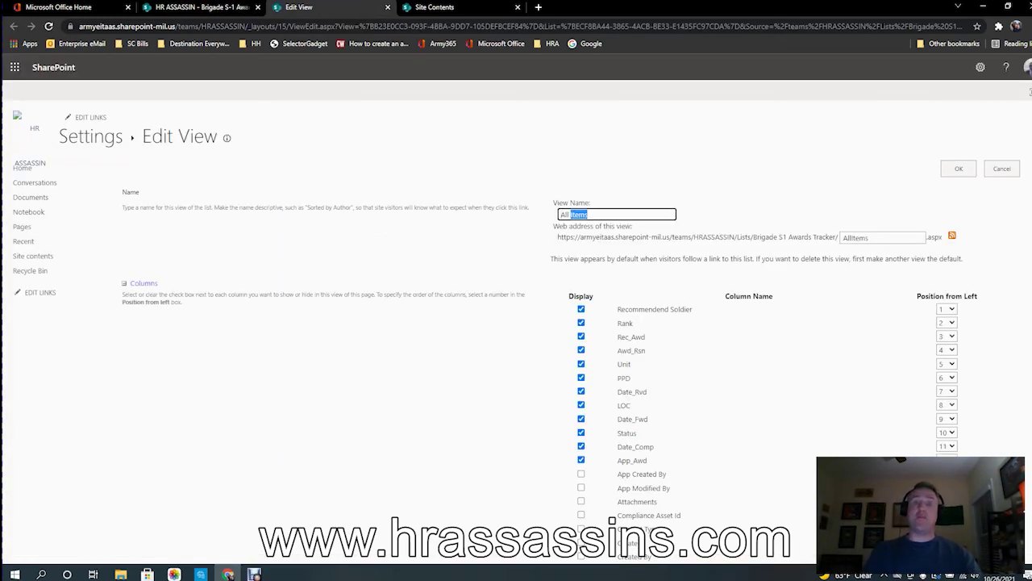
{"action": "key", "text": "BackSpace"}
{"action": "key", "text": "BackSpace"}
{"action": "key", "text": "BackSpace"}
{"action": "key", "text": "BackSpace"}
{"action": "key", "text": "BackSpace"}
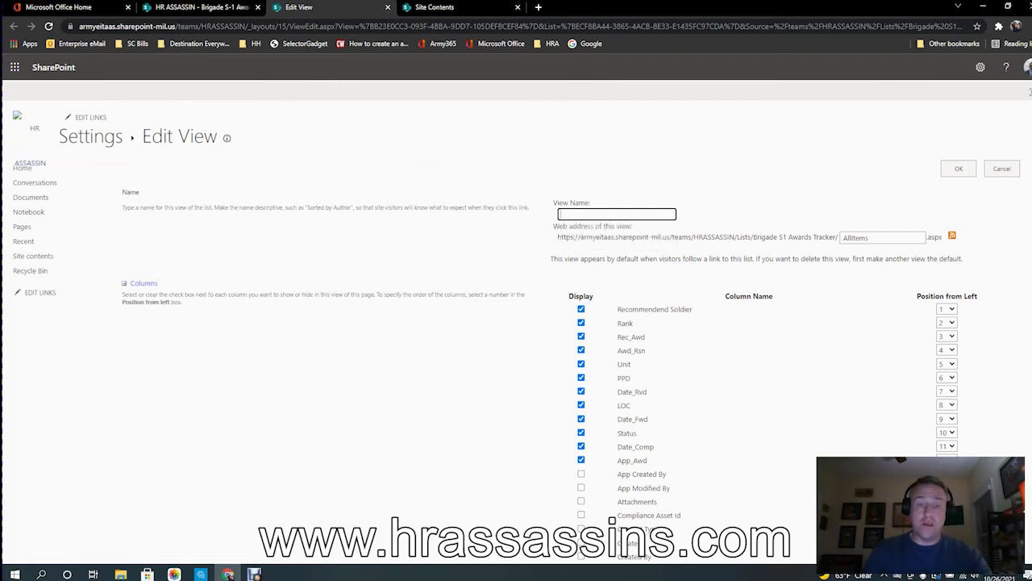
{"action": "type", "text": "Pendoc"}
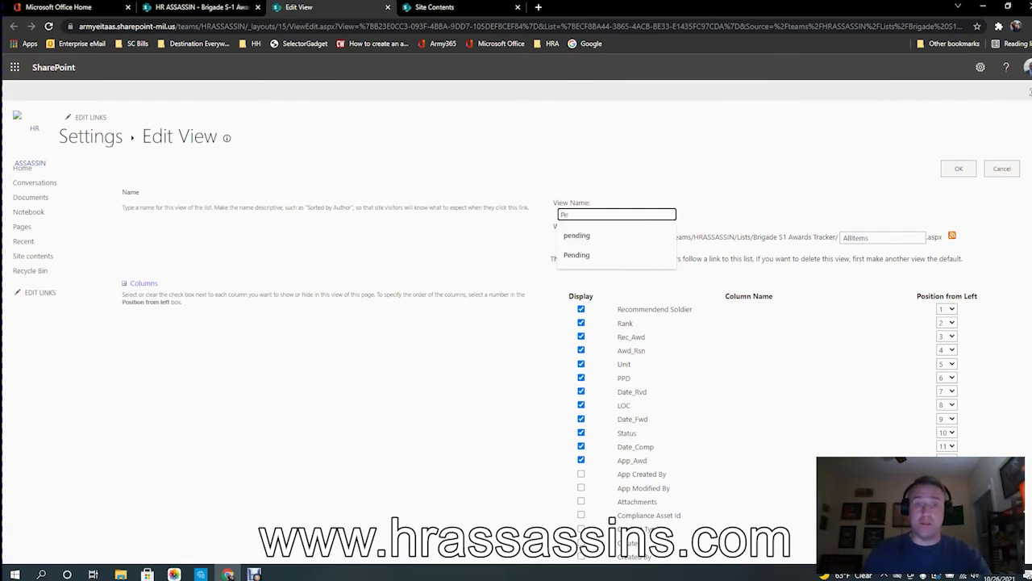
{"action": "key", "text": "BackSpace"}
{"action": "key", "text": "BackSpace"}
{"action": "type", "text": "ing"}
{"action": "key", "text": "Tab"}
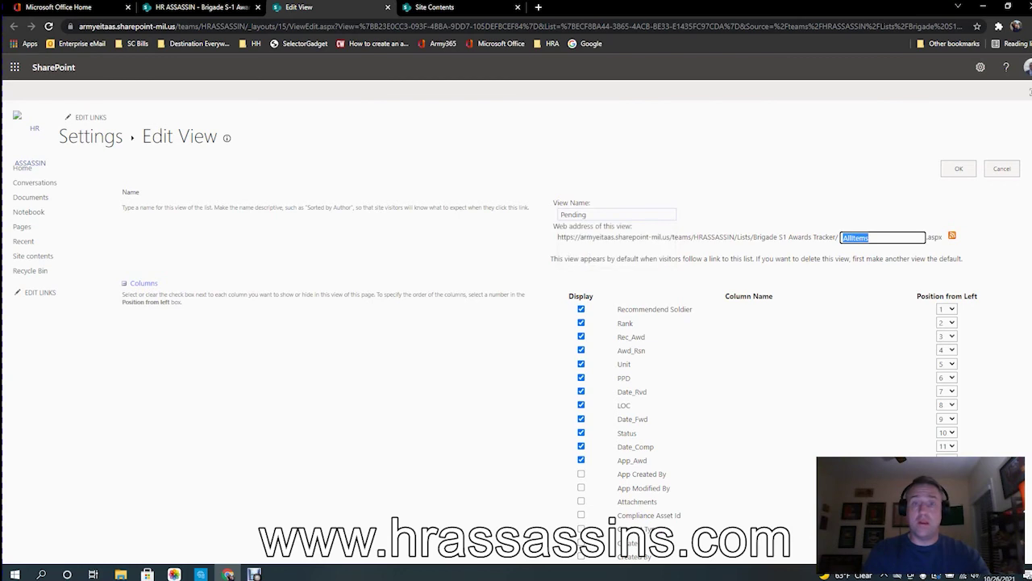
Change the page name in the view's web address to Pending
{"action": "type", "text": "P"}
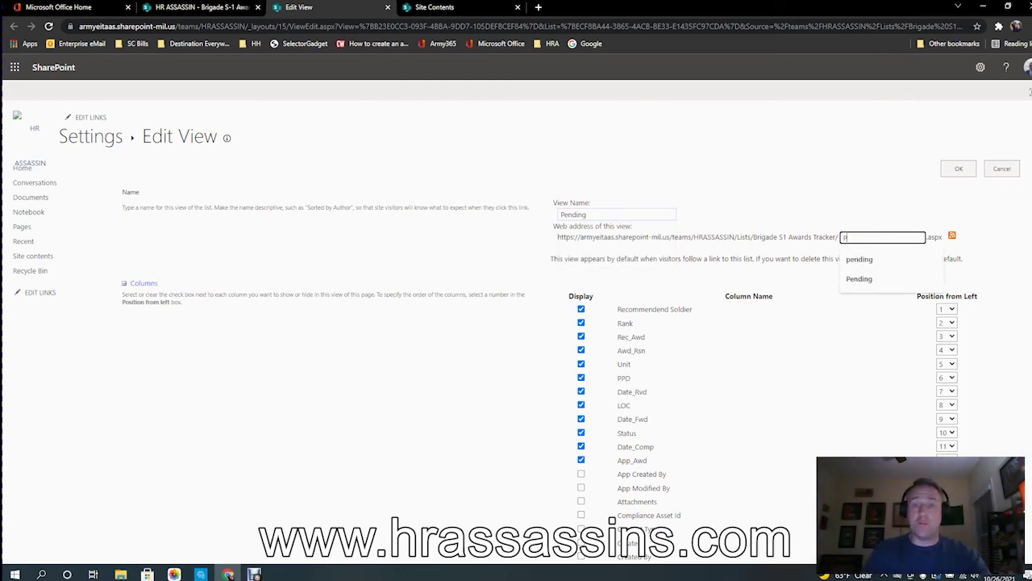
{"action": "type", "text": "ending"}
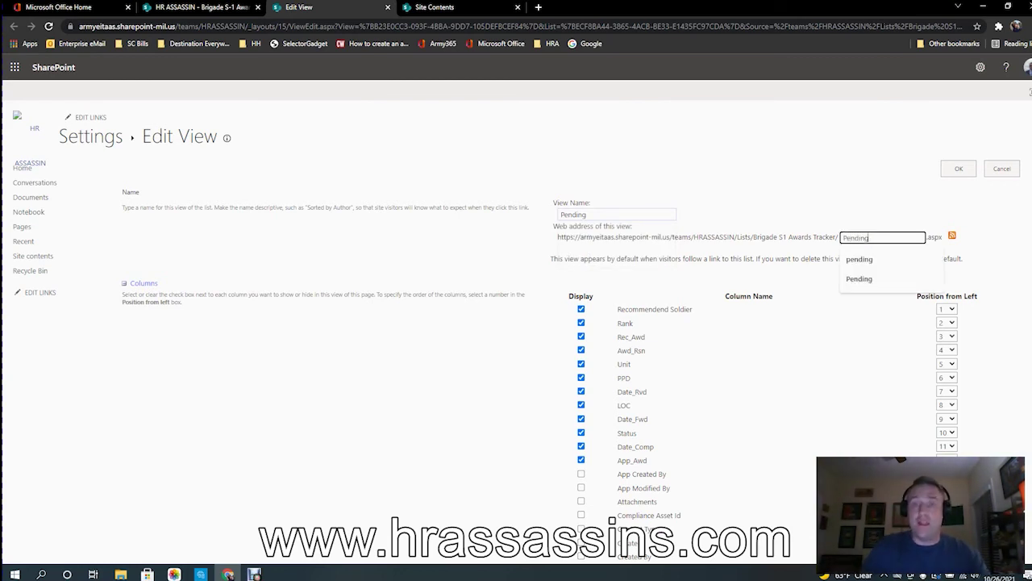
{"action": "left_click_drag", "start_coordinate": [753, 237], "coordinate": [836, 236]}
{"action": "left_click", "coordinate": [879, 238]}
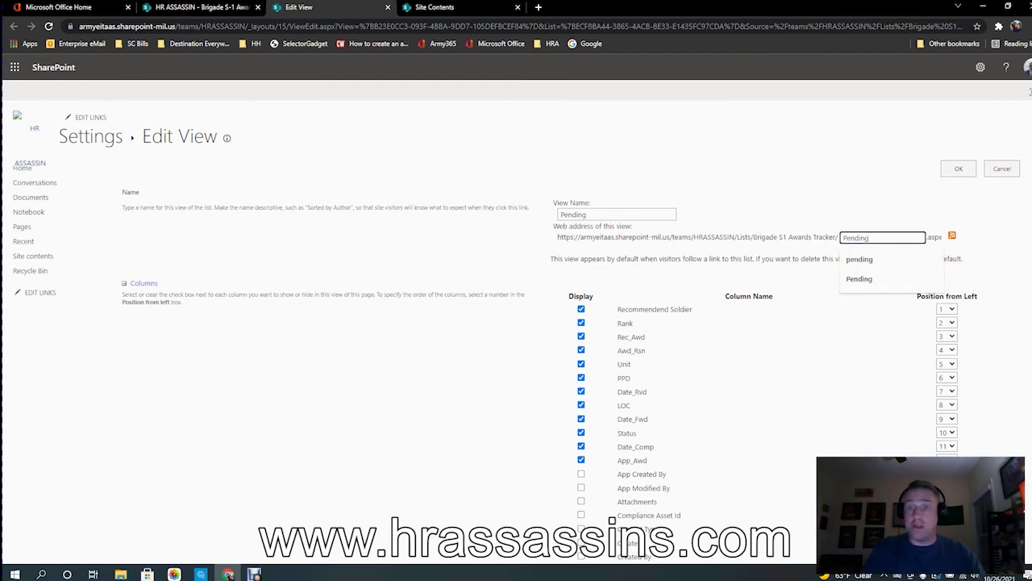
{"action": "left_click", "coordinate": [774, 276]}
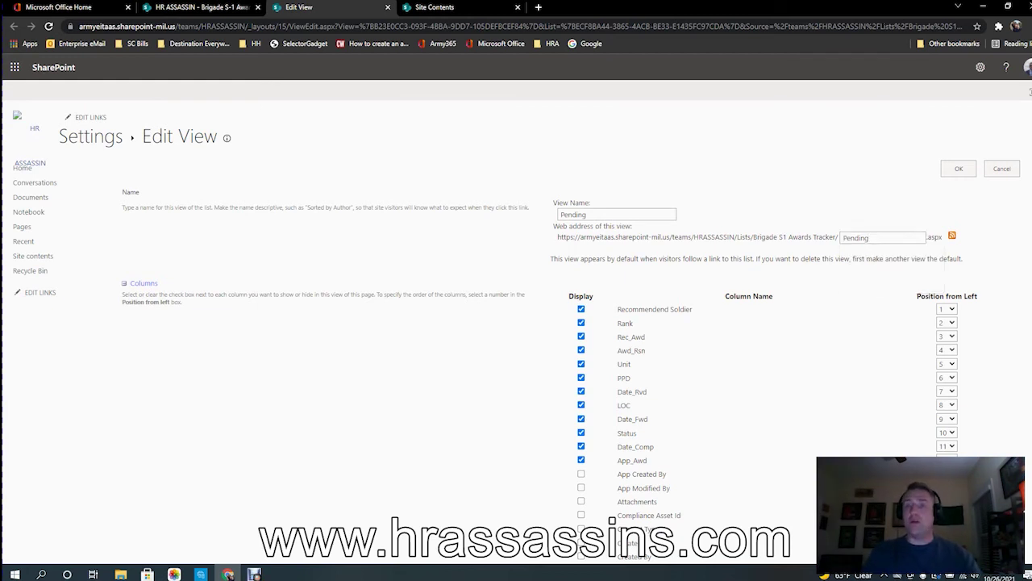
Hide the Date_Comp and App_Awd columns from the Pending view
{"action": "scroll", "coordinate": [516, 322], "scroll_direction": "down", "scroll_amount": 3}
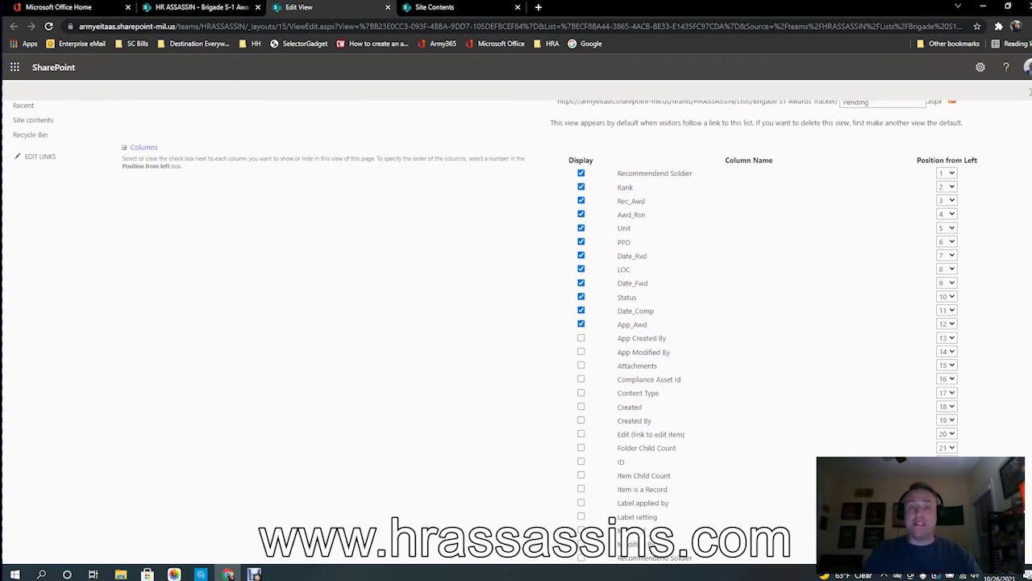
{"action": "left_click", "coordinate": [581, 310]}
{"action": "left_click", "coordinate": [580, 323]}
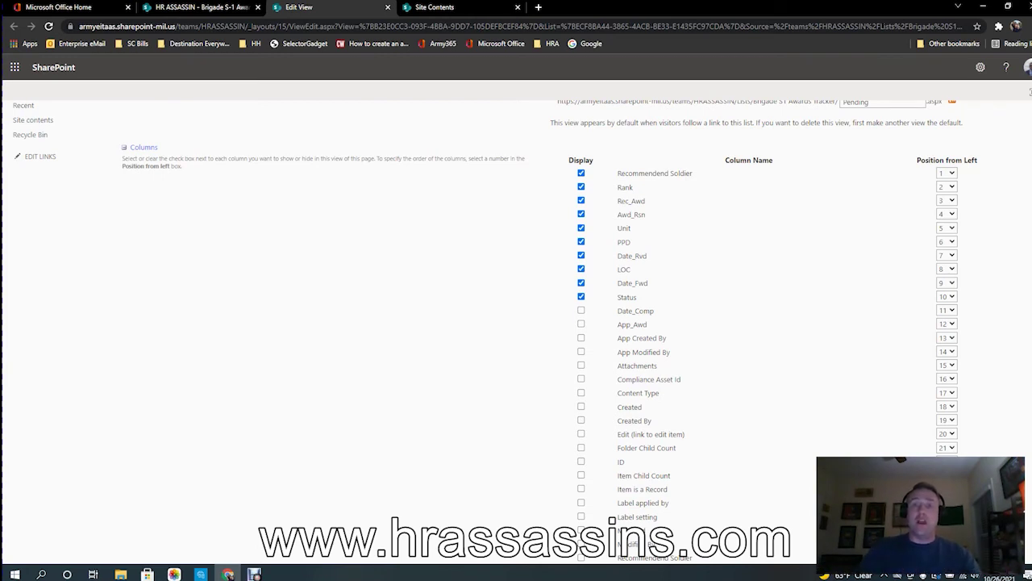
Move Rank to position 1 and Unit to position 3 in the column order, and save the view
{"action": "triple_click", "coordinate": [947, 160]}
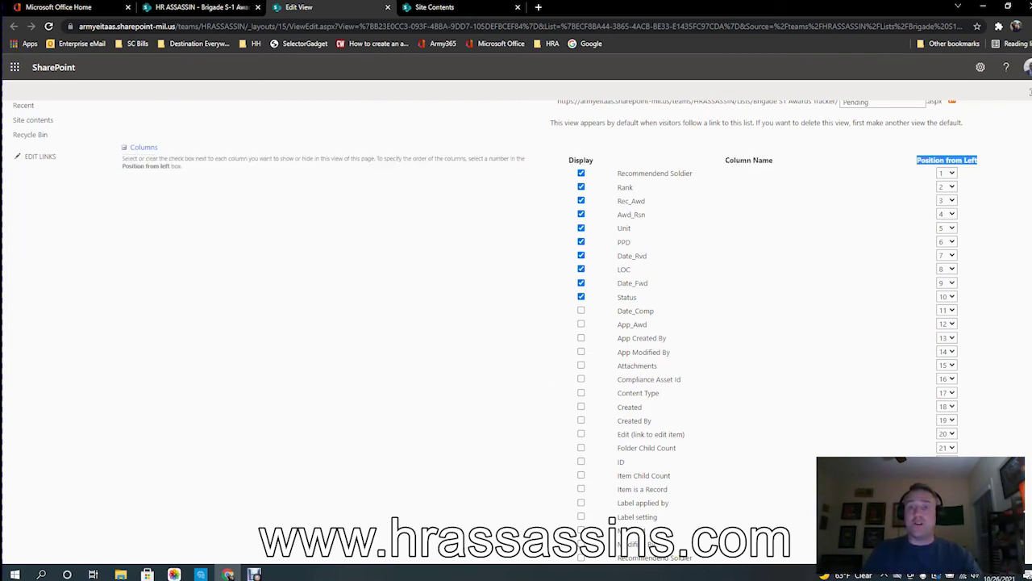
{"action": "left_click", "coordinate": [946, 161]}
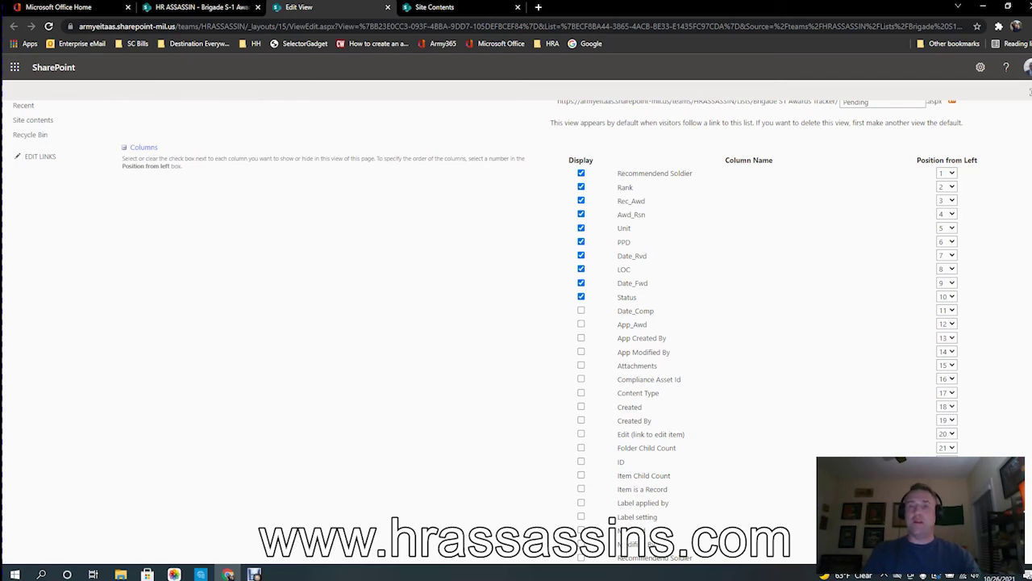
{"action": "left_click", "coordinate": [947, 186]}
{"action": "left_click", "coordinate": [943, 201]}
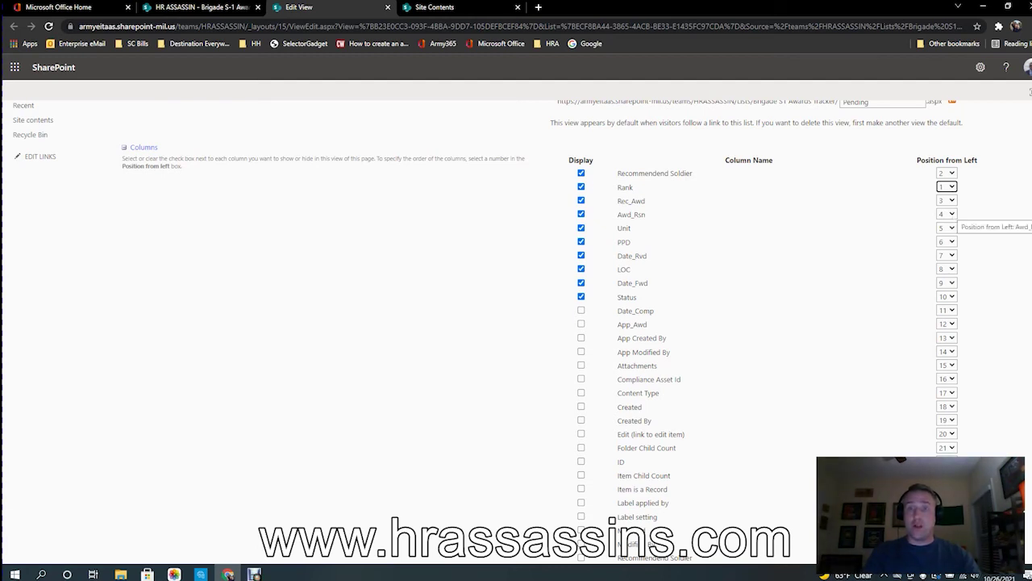
{"action": "left_click", "coordinate": [946, 228]}
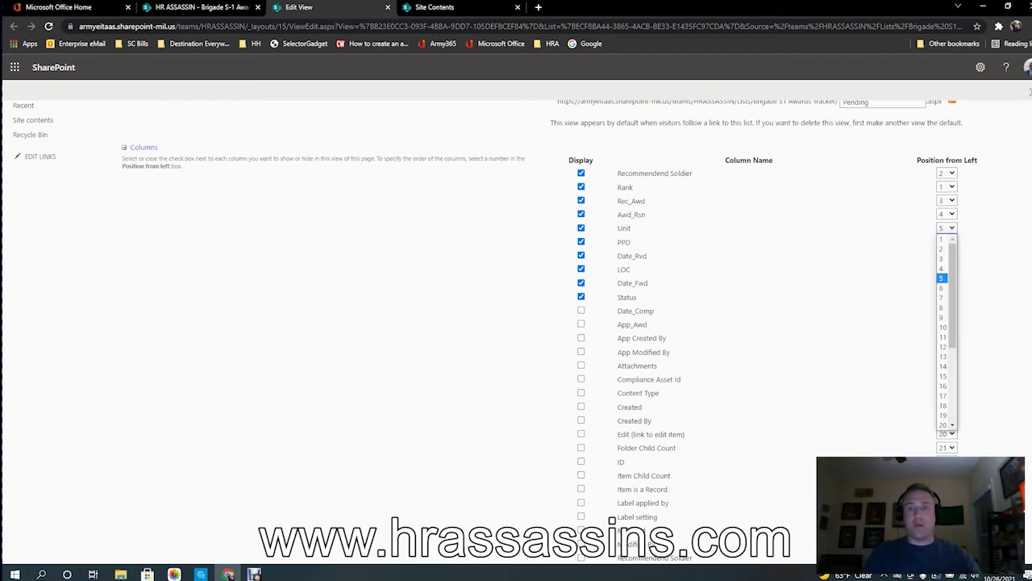
{"action": "left_click", "coordinate": [942, 258]}
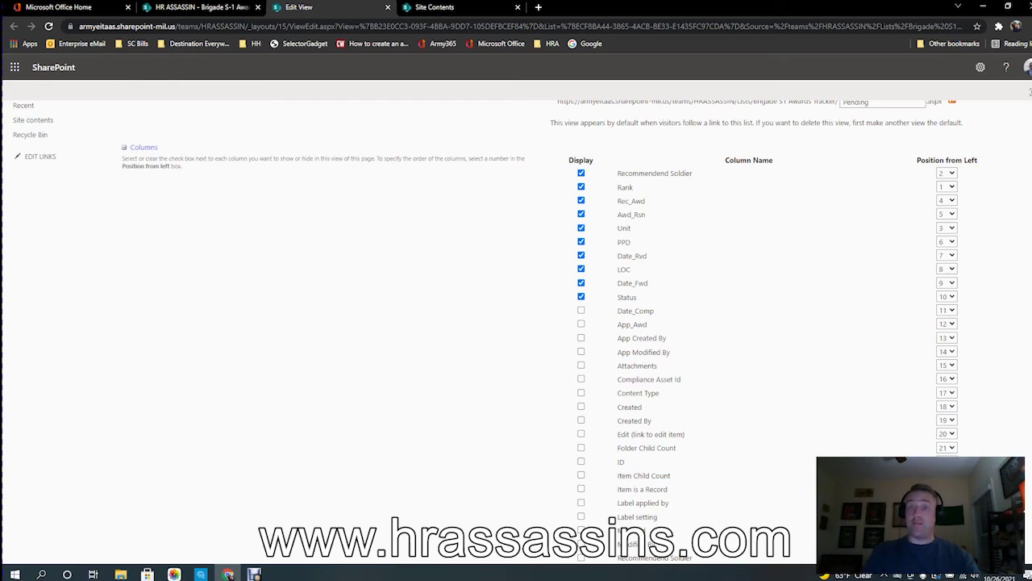
{"action": "scroll", "coordinate": [516, 323], "scroll_direction": "down", "scroll_amount": 20}
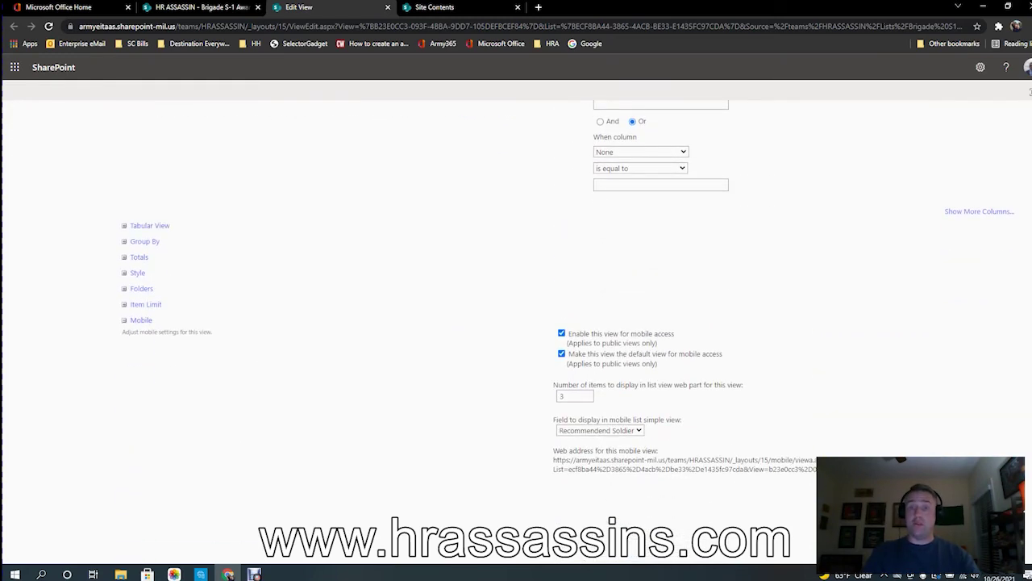
{"action": "left_click", "coordinate": [940, 494]}
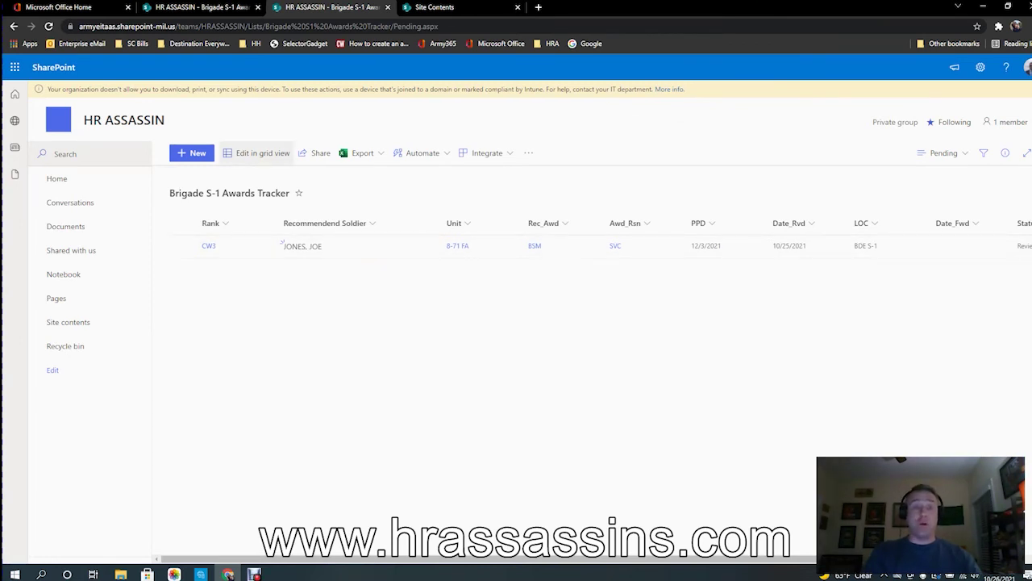
Add a second entry in grid view with the rank MAJ and the recommended soldier's name
{"action": "left_click", "coordinate": [256, 153]}
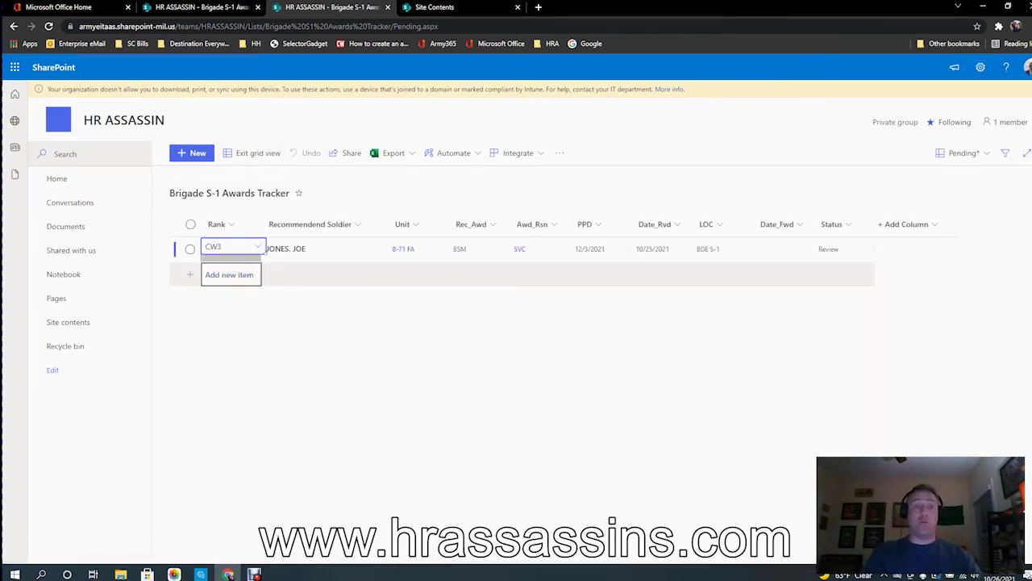
{"action": "left_click", "coordinate": [229, 274]}
{"action": "left_click", "coordinate": [258, 271]}
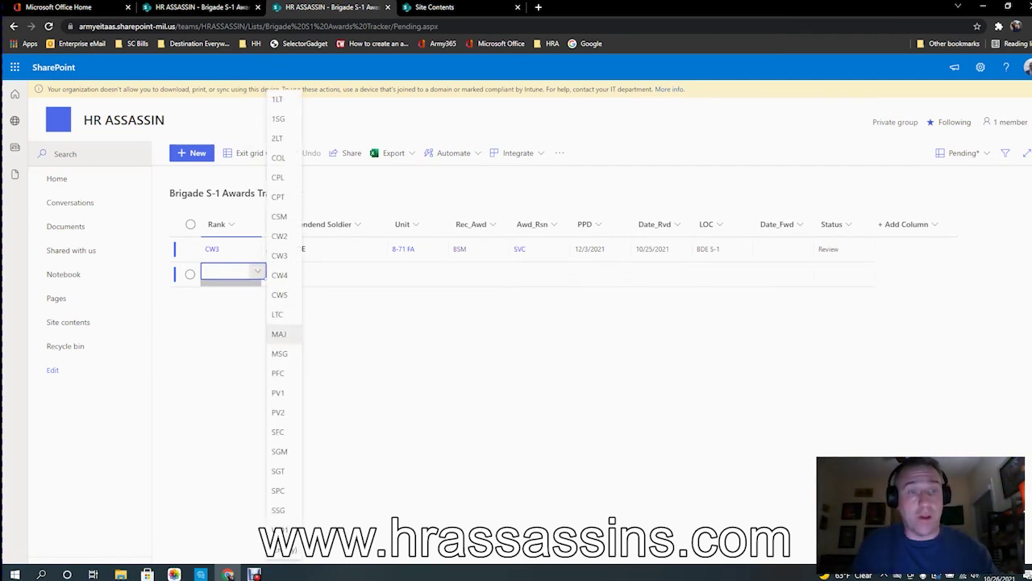
{"action": "left_click", "coordinate": [278, 333]}
{"action": "key", "text": "Tab"}
{"action": "type", "text": "SMITH, JON"}
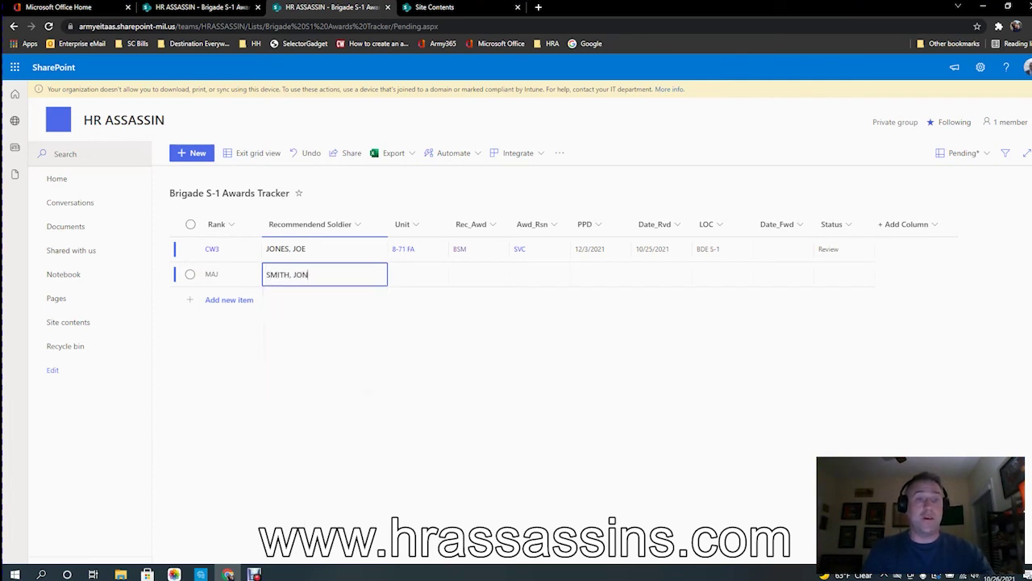
{"action": "key", "text": "Tab"}
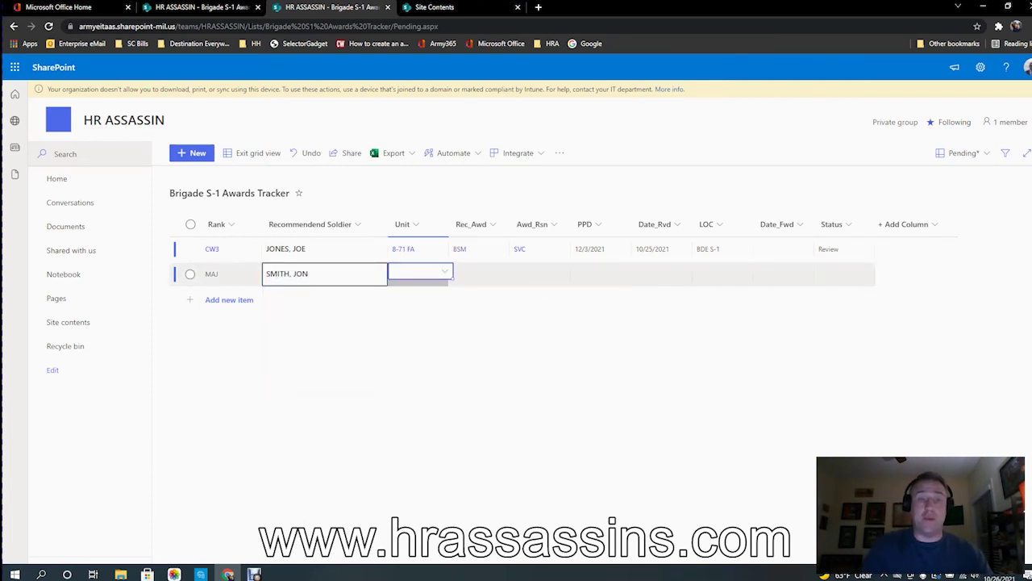
Set the new entry's Unit to 1-1 INF and its Rec_Awd to CAB
{"action": "left_click", "coordinate": [444, 272]}
{"action": "key", "text": "Return"}
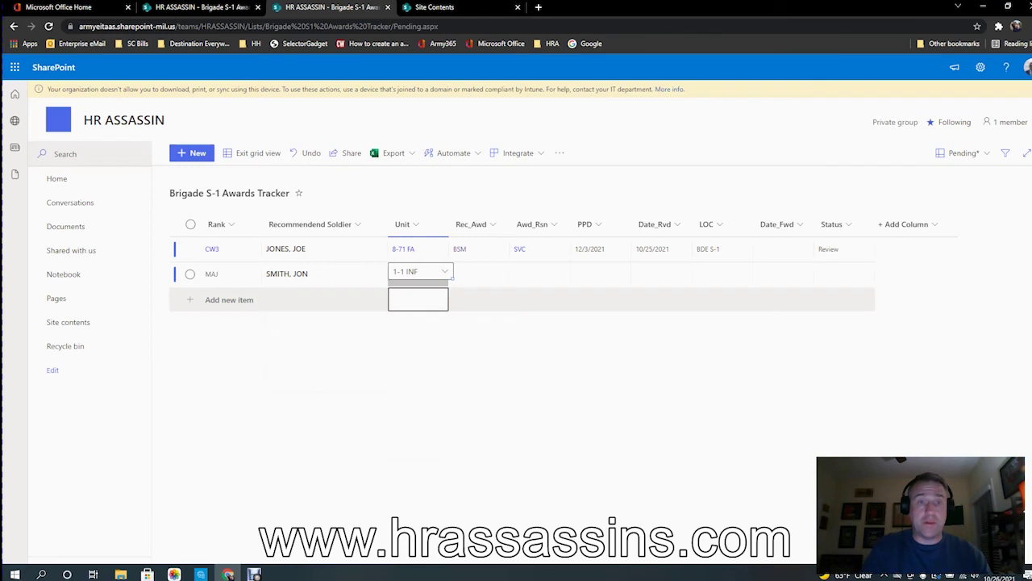
{"action": "key", "text": "Tab"}
{"action": "left_click", "coordinate": [505, 271]}
{"action": "left_click", "coordinate": [461, 348]}
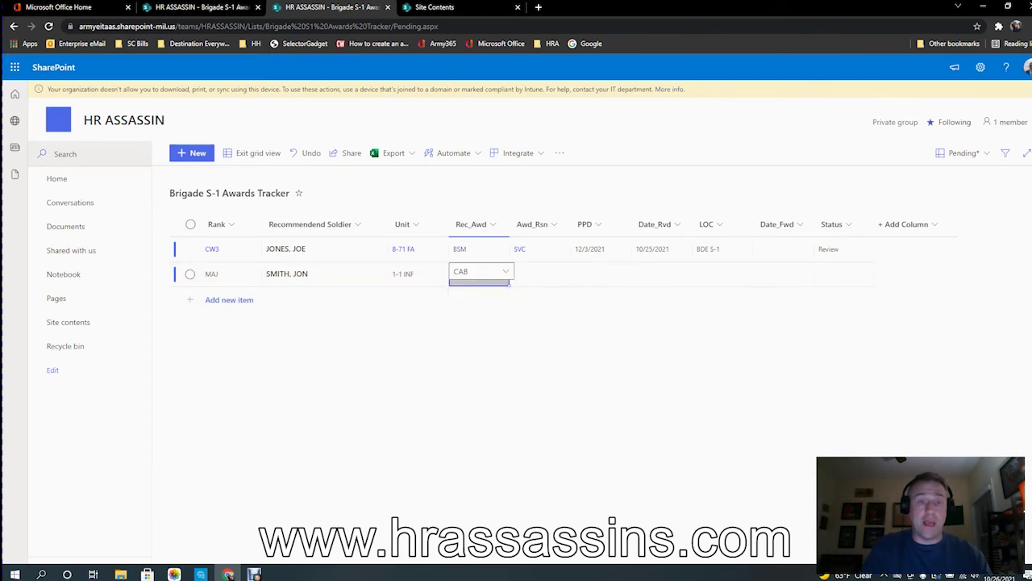
Set the new entry's Awd_Rsn to SVC
{"action": "left_click", "coordinate": [540, 274]}
{"action": "key", "text": "Down"}
{"action": "key", "text": "Down"}
{"action": "key", "text": "Down"}
{"action": "key", "text": "Down"}
{"action": "key", "text": "Return"}
Set the new entry's PPD to 11/5/2021 and its Date_Rvd to 10/26/2021
{"action": "key", "text": "Tab"}
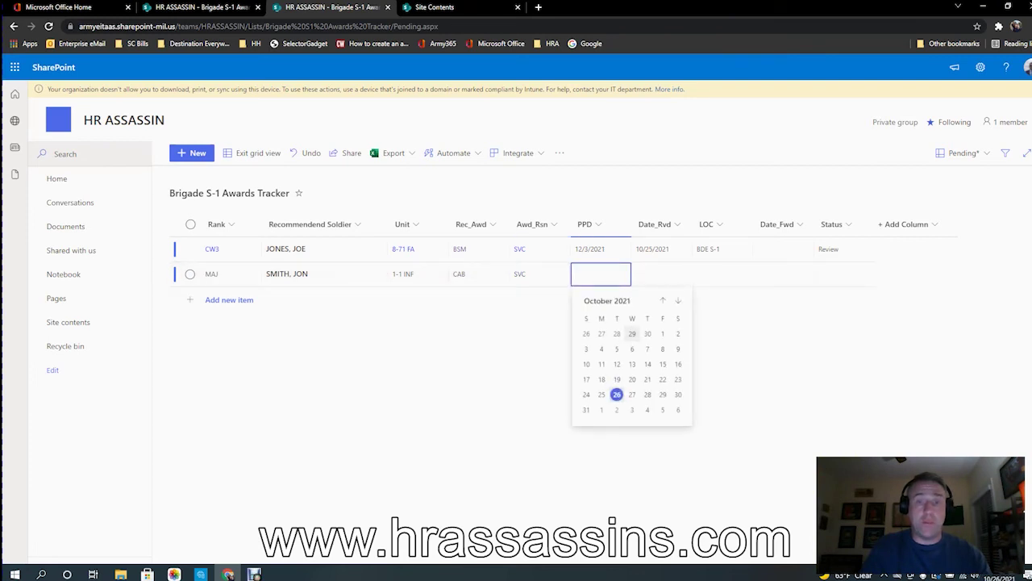
{"action": "left_click", "coordinate": [678, 300]}
{"action": "left_click", "coordinate": [662, 333]}
{"action": "key", "text": "Tab"}
{"action": "left_click", "coordinate": [667, 275]}
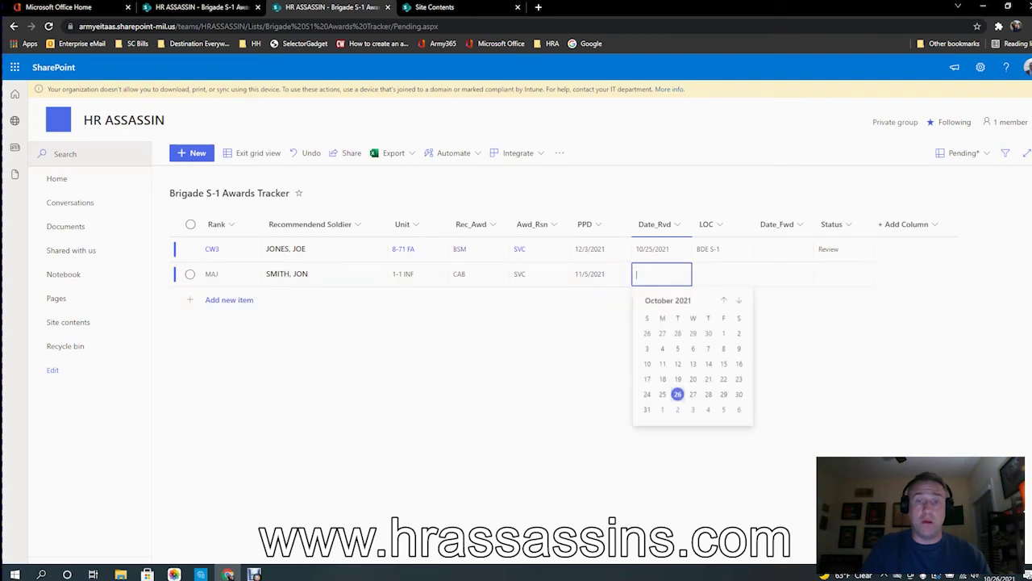
{"action": "left_click", "coordinate": [677, 395]}
Set the new entry's LOC to BDE S-1 and its Status to Review, leaving Date_Fwd blank
{"action": "left_click", "coordinate": [718, 275]}
{"action": "left_click", "coordinate": [717, 275]}
{"action": "left_click", "coordinate": [710, 296]}
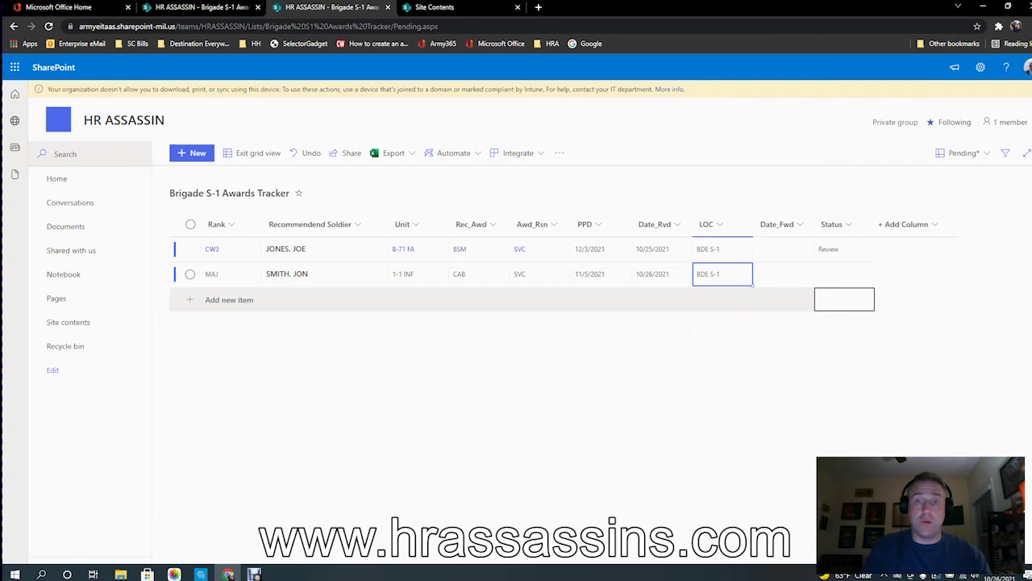
{"action": "left_click", "coordinate": [843, 275]}
{"action": "left_click", "coordinate": [843, 275]}
{"action": "left_click", "coordinate": [835, 354]}
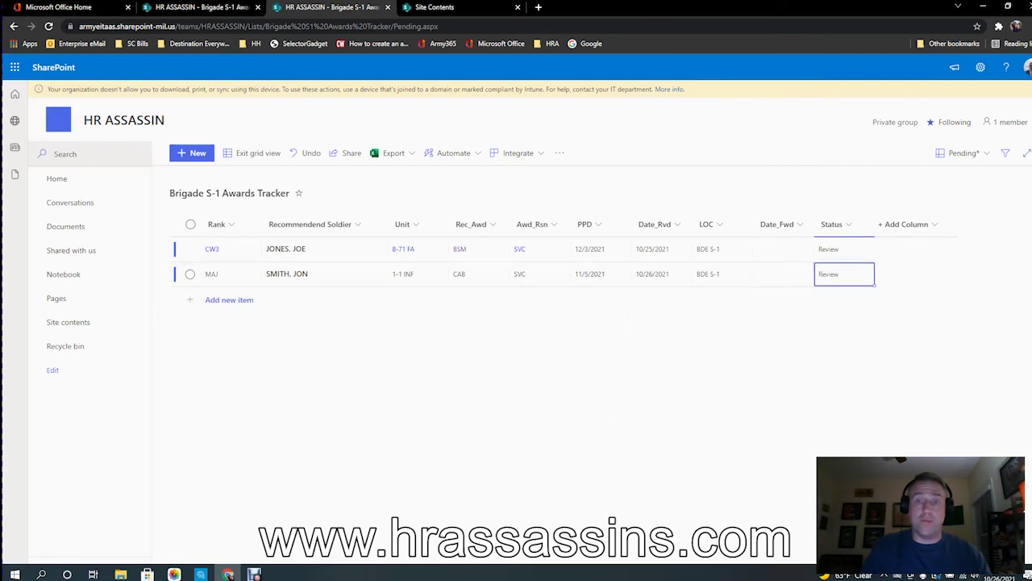
Sort the awards tracker by the Unit column in ascending order
{"action": "left_click", "coordinate": [229, 299]}
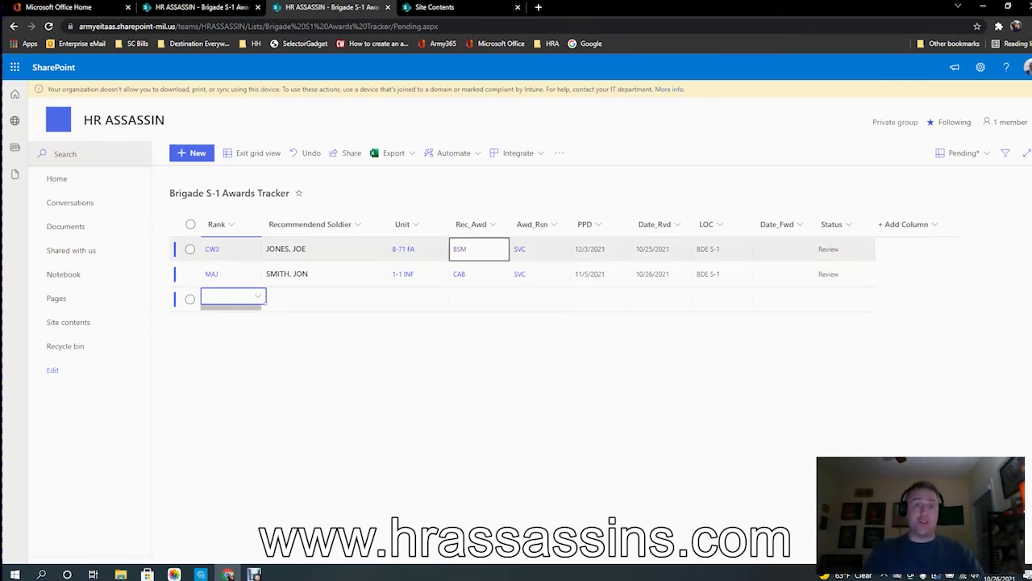
{"action": "left_click", "coordinate": [393, 224]}
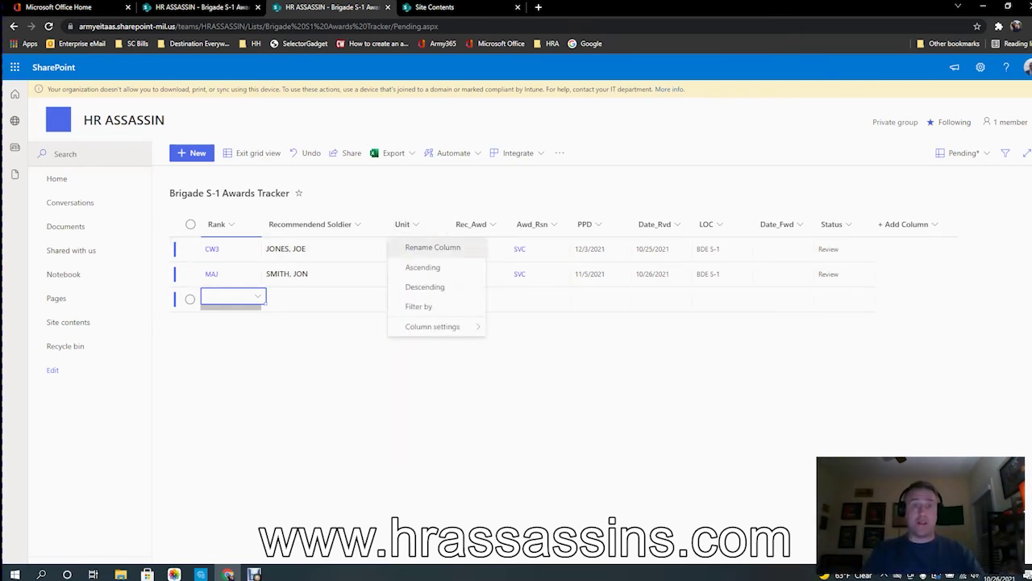
{"action": "left_click", "coordinate": [423, 267]}
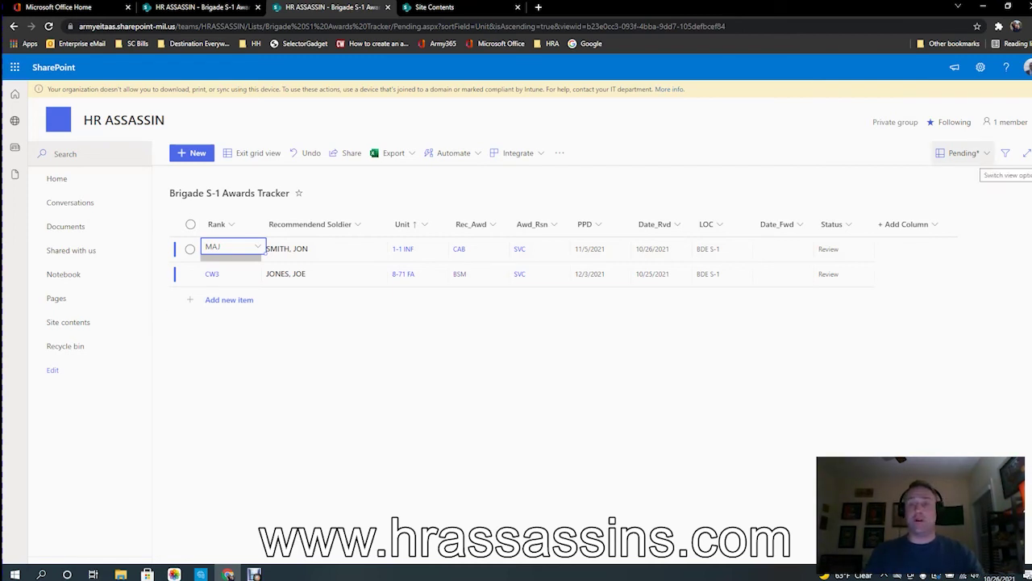
Open the Pending view for editing and hide its Unit column
{"action": "left_click", "coordinate": [962, 152]}
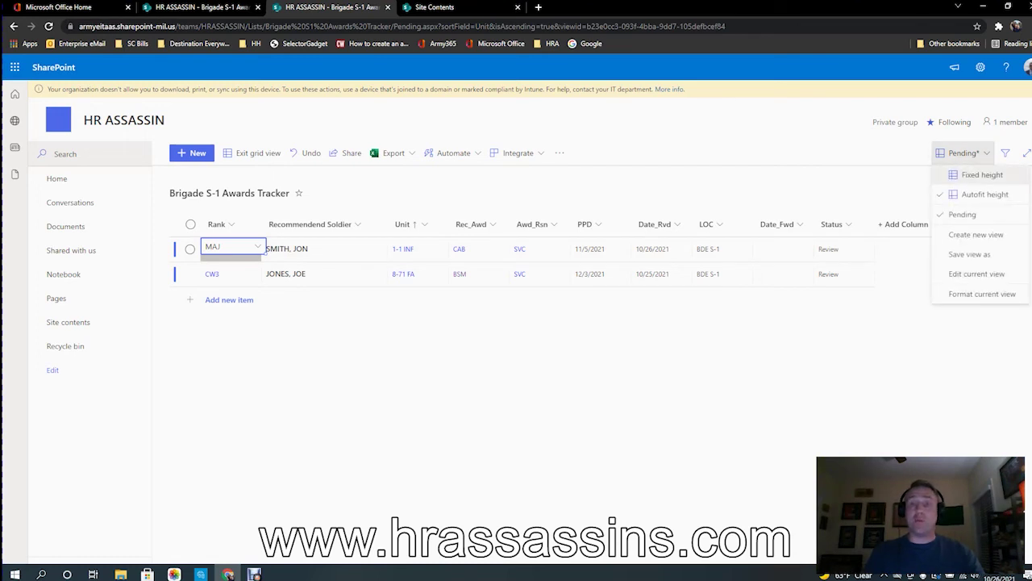
{"action": "left_click", "coordinate": [977, 274]}
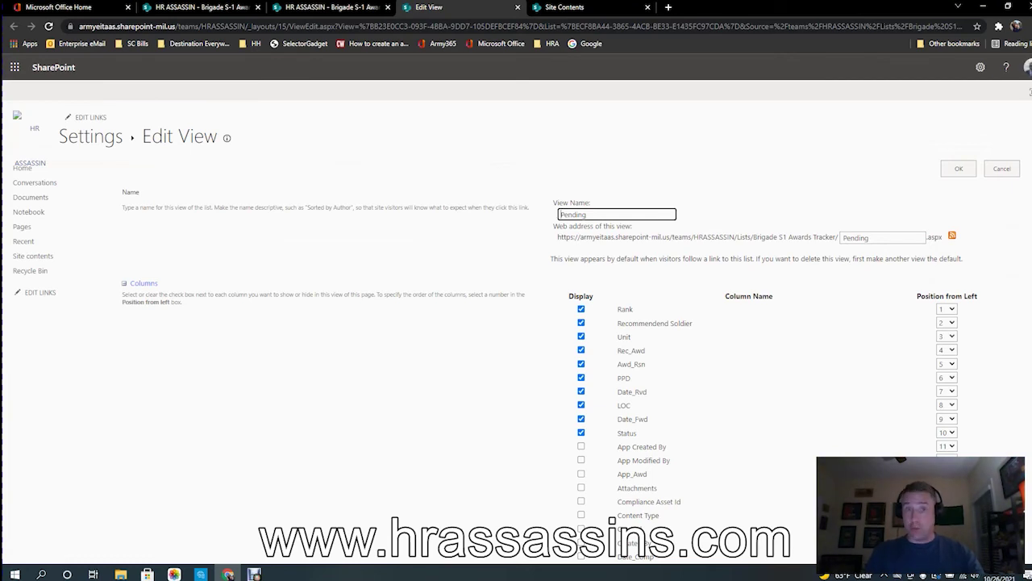
{"action": "scroll", "coordinate": [516, 338], "scroll_direction": "down", "scroll_amount": 3}
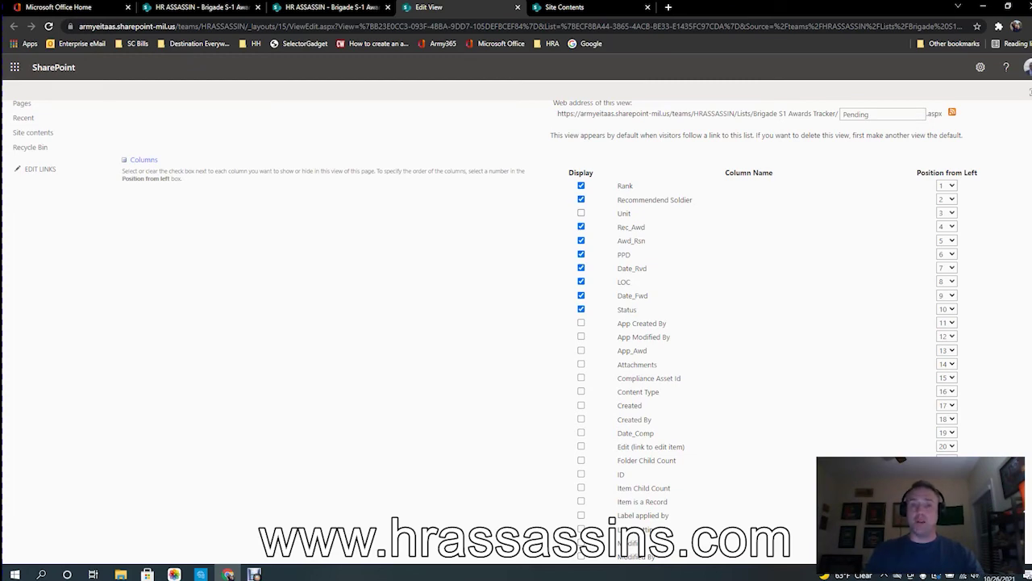
{"action": "scroll", "coordinate": [612, 519], "scroll_direction": "down", "scroll_amount": 11}
{"action": "scroll", "coordinate": [612, 521], "scroll_direction": "down", "scroll_amount": 8}
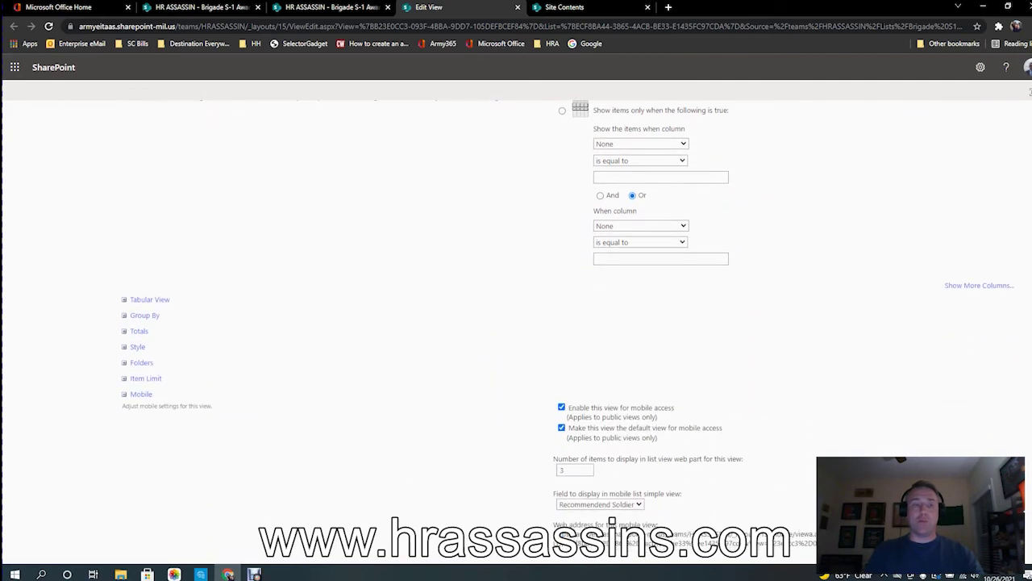
Group the Pending view by Unit in ascending order, save it, and expand the 1-1 INF and 8-71 FA groups
{"action": "left_click", "coordinate": [144, 314]}
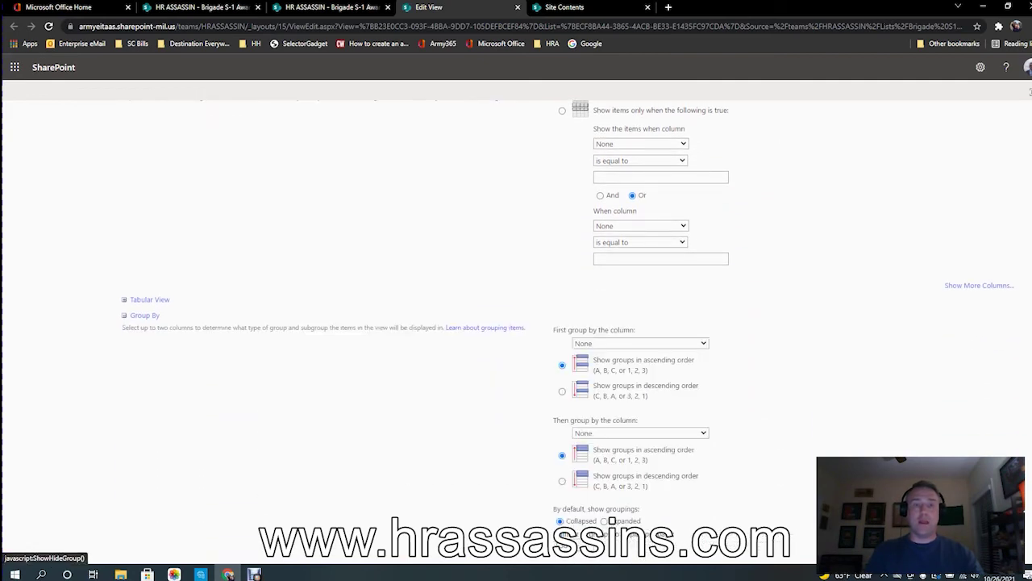
{"action": "left_click", "coordinate": [640, 342]}
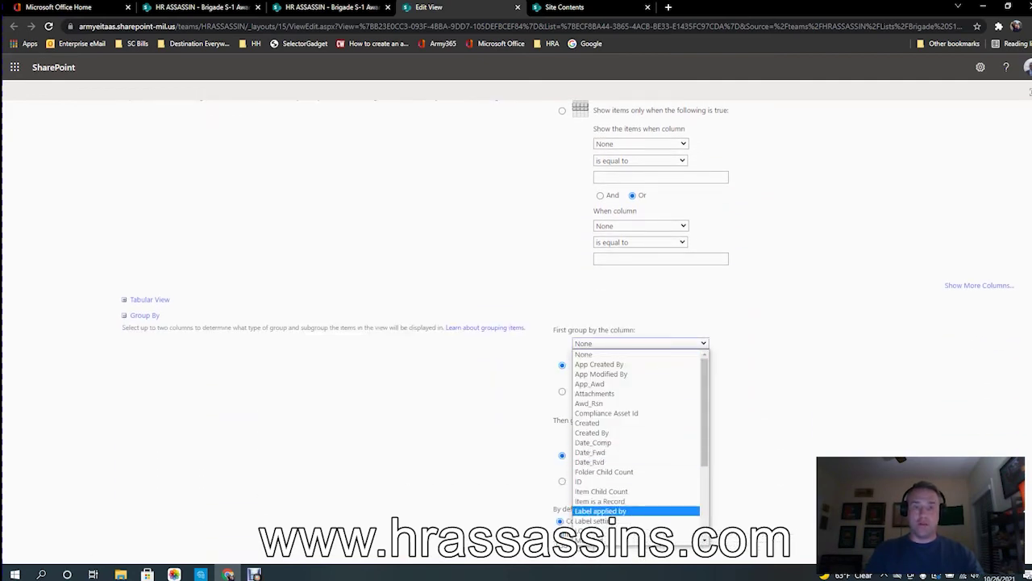
{"action": "key", "text": "d"}
{"action": "left_click_drag", "start_coordinate": [704, 442], "coordinate": [704, 513]}
{"action": "left_click", "coordinate": [612, 530]}
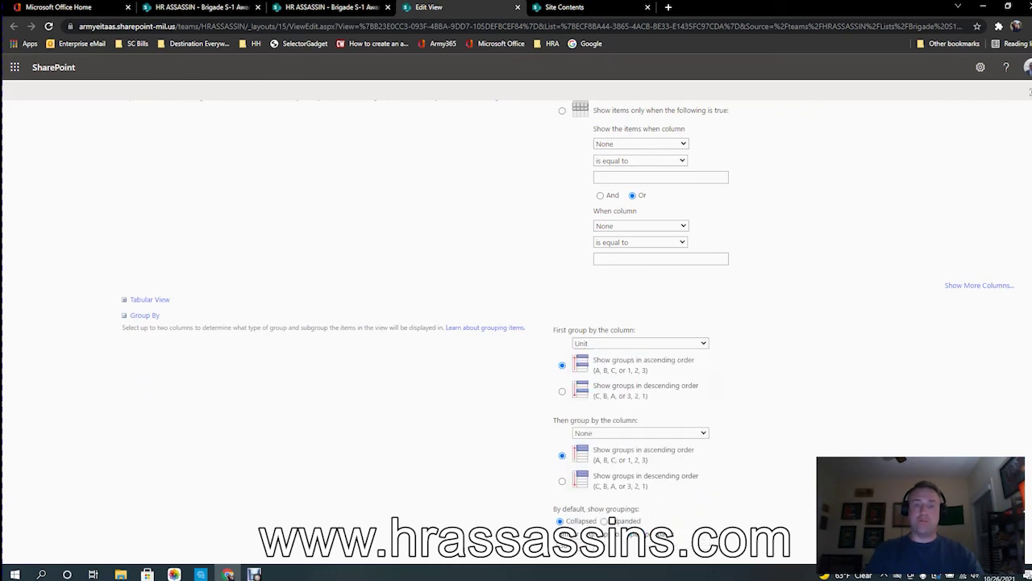
{"action": "scroll", "coordinate": [613, 521], "scroll_direction": "down", "scroll_amount": 4}
{"action": "left_click", "coordinate": [918, 495]}
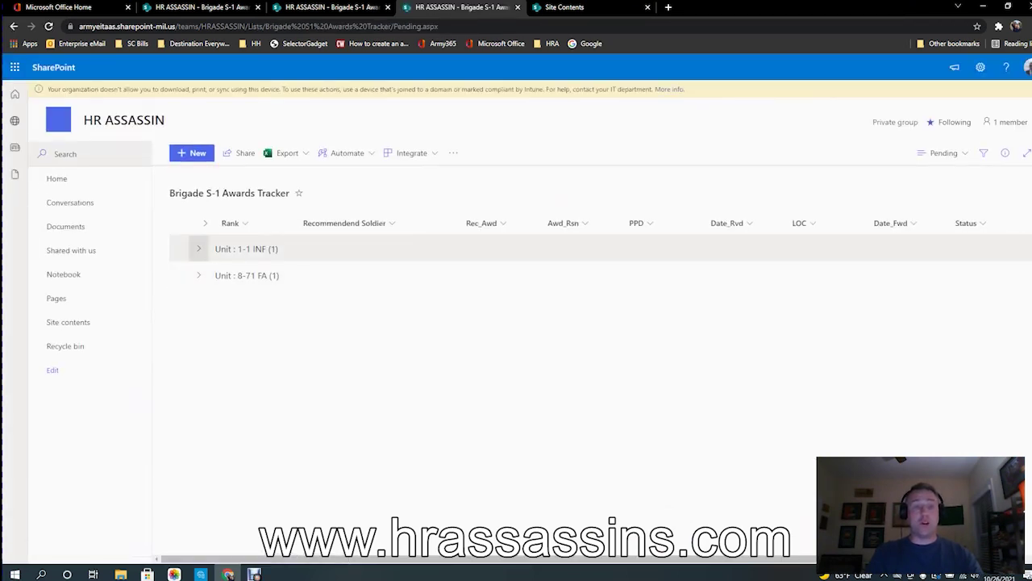
{"action": "left_click", "coordinate": [198, 248]}
{"action": "left_click", "coordinate": [199, 298]}
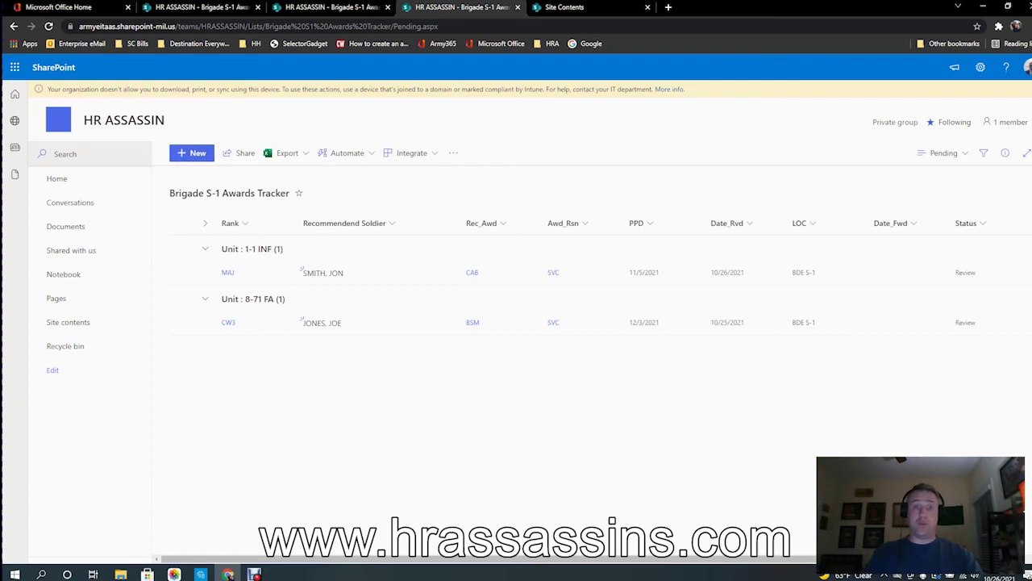
Check the field order in the new-item form and examine the column list in the tracker's list settings
{"action": "left_click", "coordinate": [192, 153]}
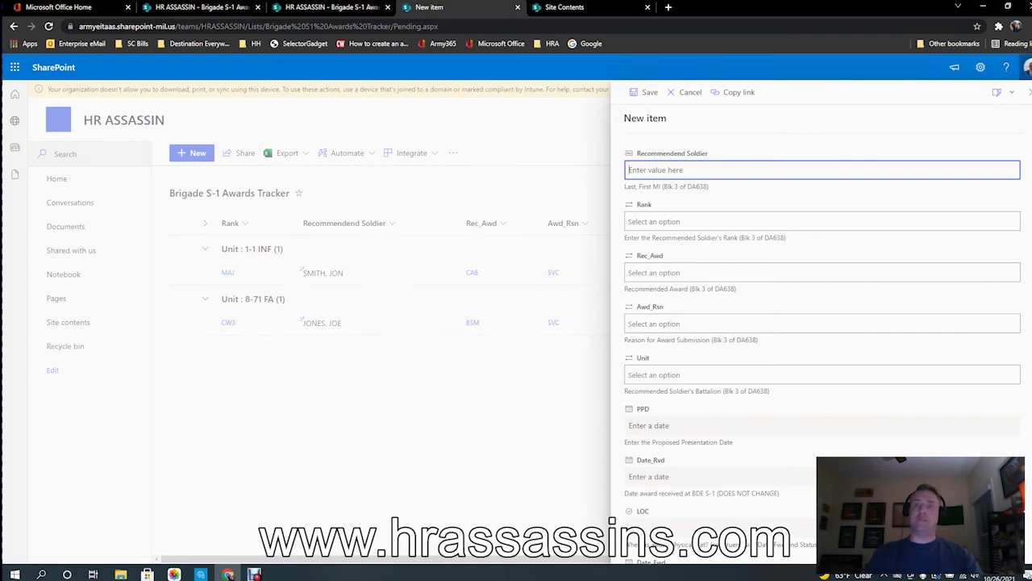
{"action": "left_click", "coordinate": [1030, 93]}
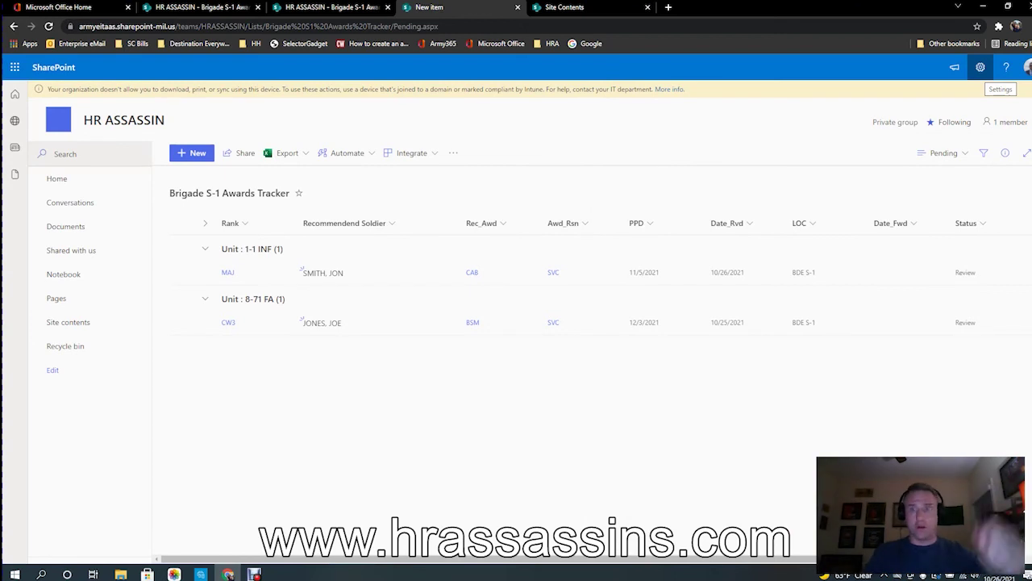
{"action": "left_click", "coordinate": [980, 68]}
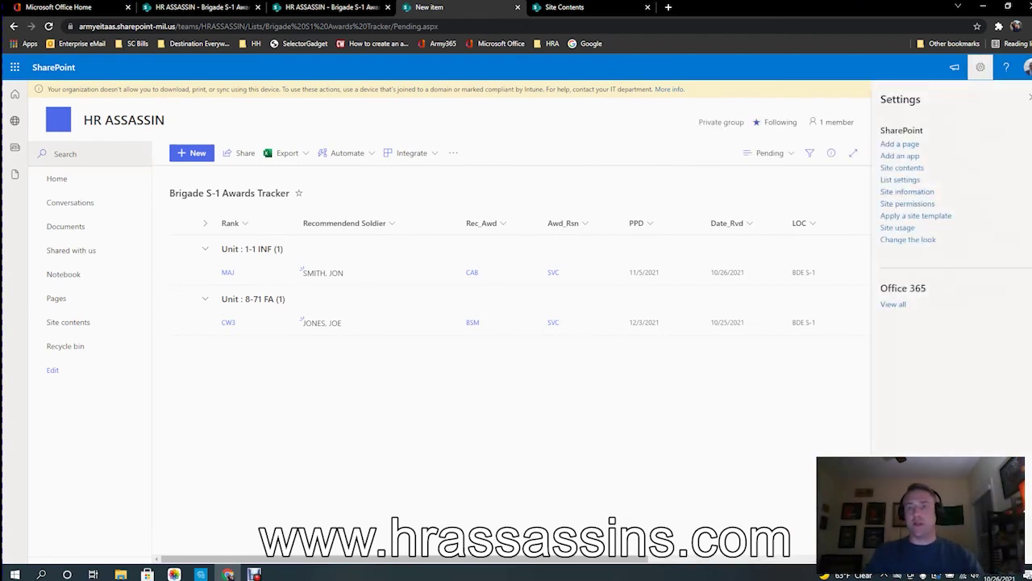
{"action": "left_click", "coordinate": [900, 180]}
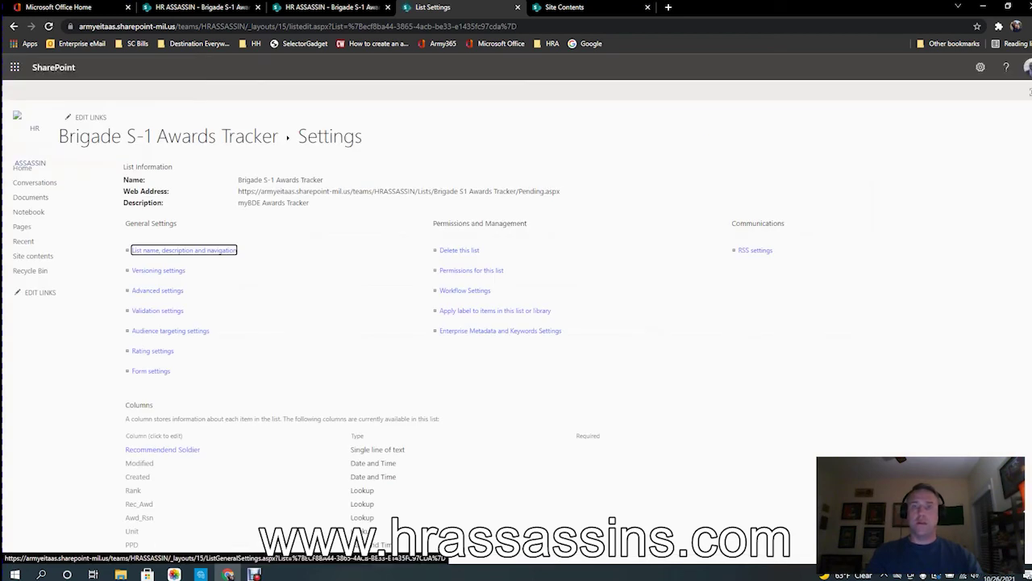
{"action": "scroll", "coordinate": [516, 339], "scroll_direction": "down", "scroll_amount": 3}
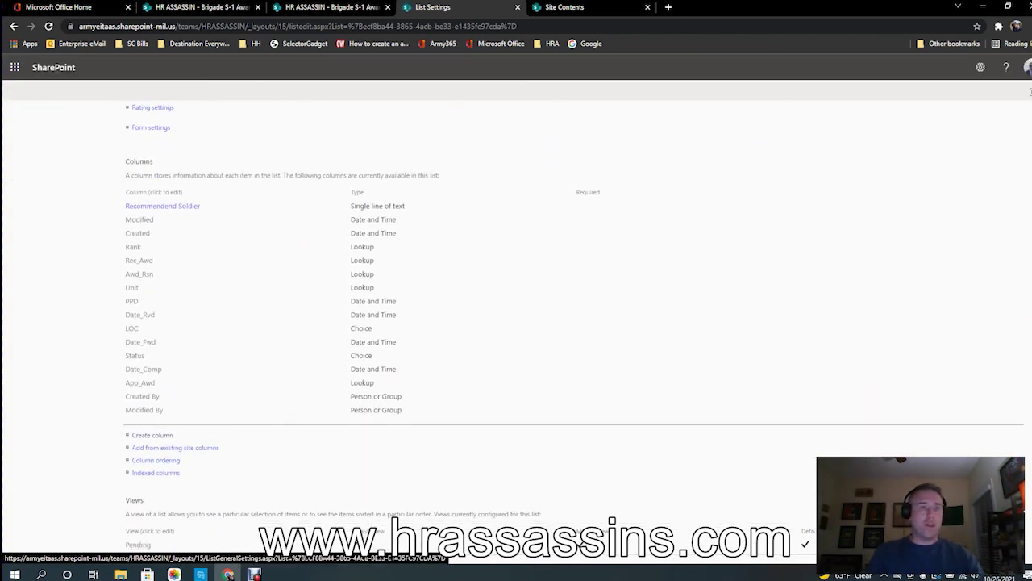
{"action": "left_click_drag", "start_coordinate": [122, 191], "coordinate": [390, 410]}
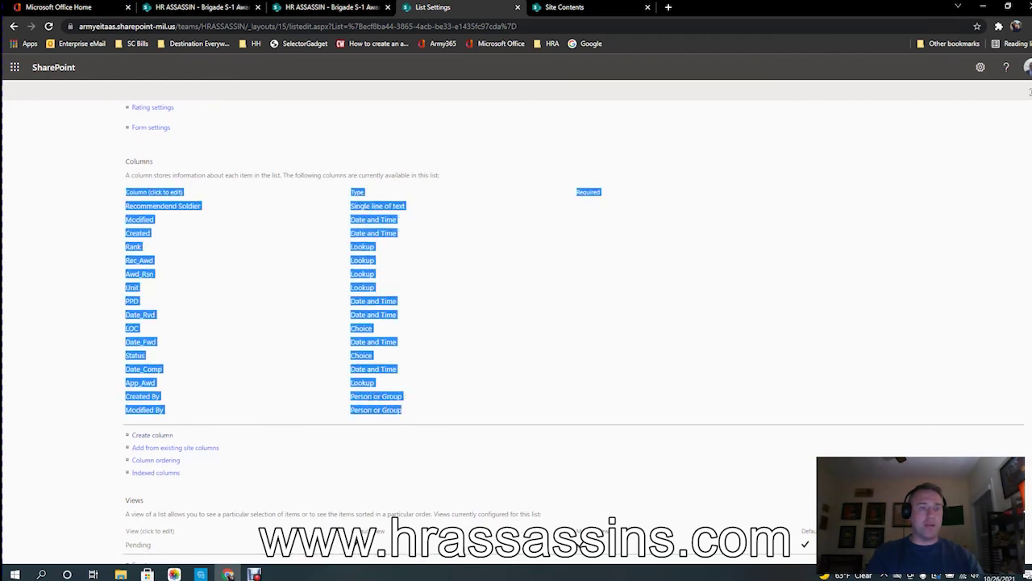
{"action": "left_click", "coordinate": [420, 403]}
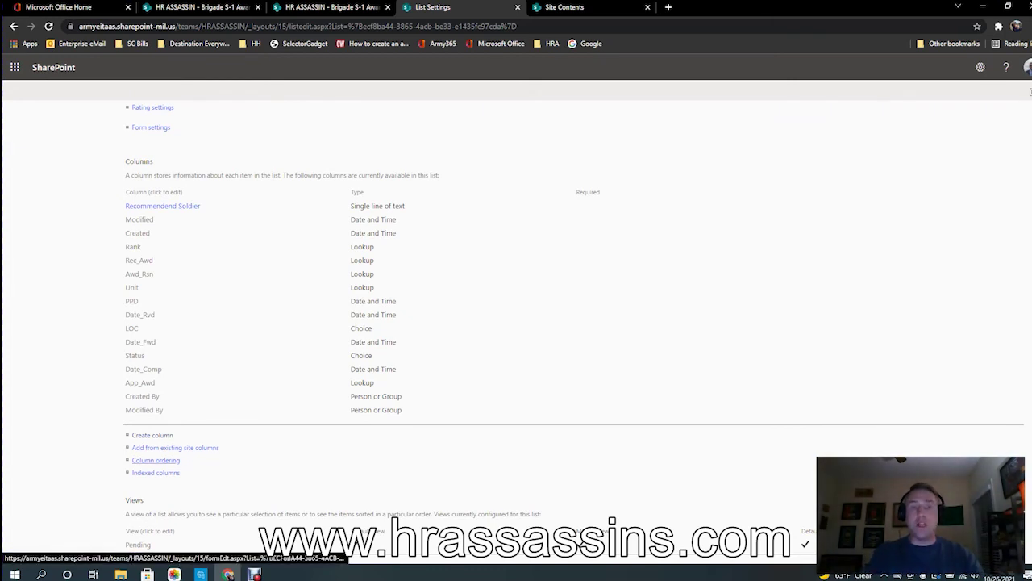
Reorder the tracker's columns so Rank is at position 1 and Unit at position 3, and save the ordering
{"action": "left_click", "coordinate": [156, 460]}
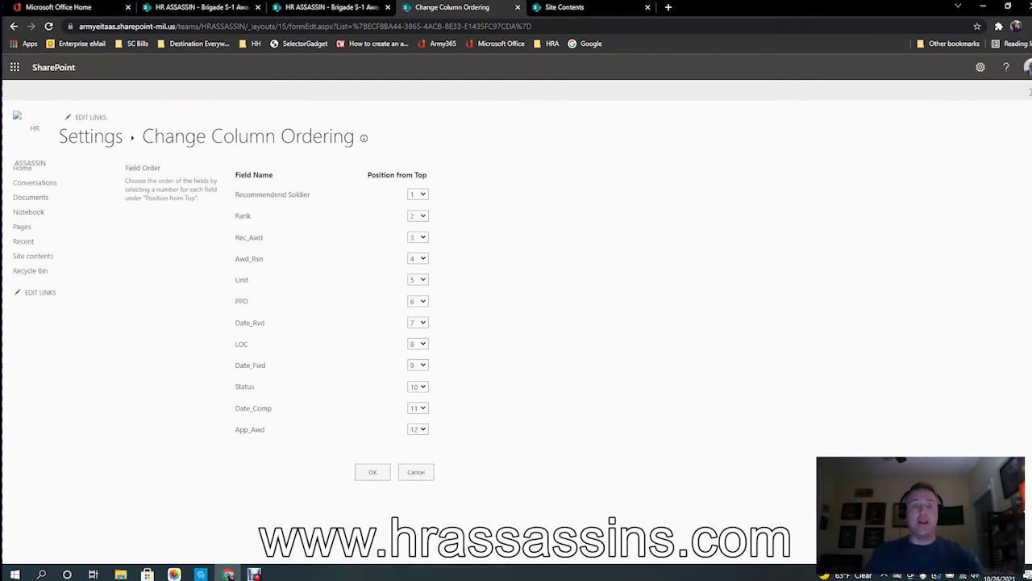
{"action": "left_click", "coordinate": [418, 216]}
{"action": "left_click", "coordinate": [416, 227]}
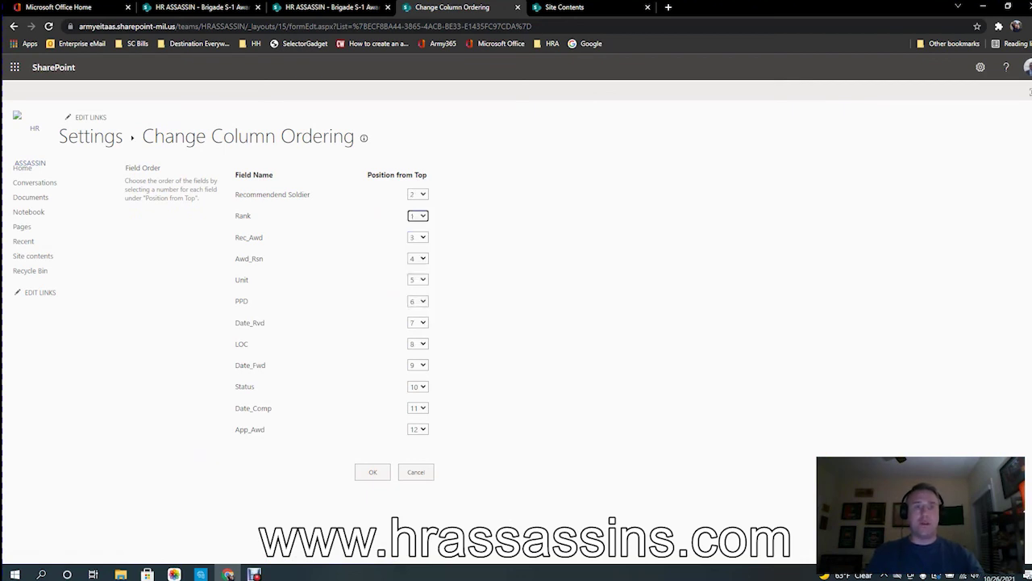
{"action": "left_click", "coordinate": [418, 279]}
{"action": "left_click", "coordinate": [416, 309]}
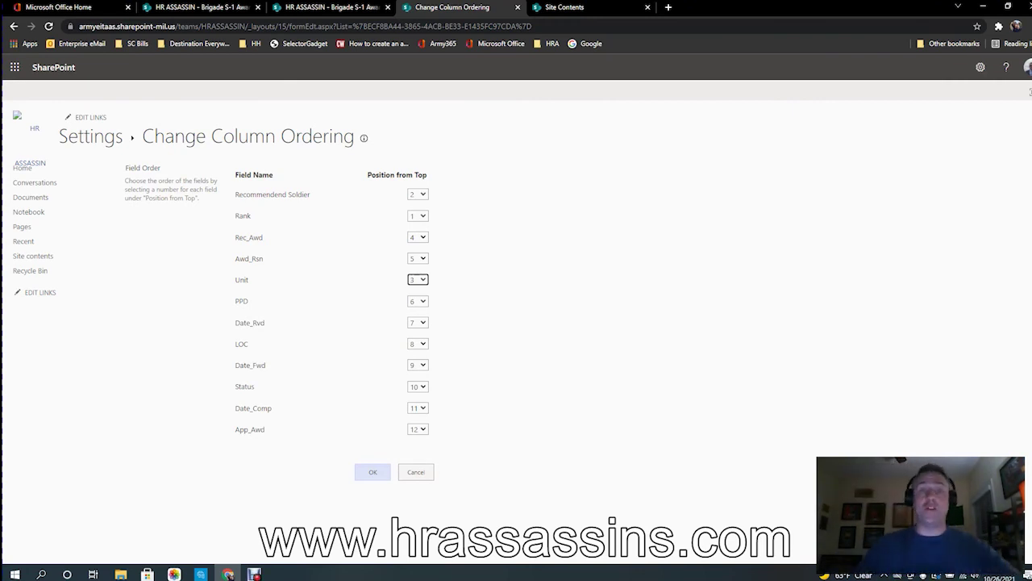
{"action": "left_click", "coordinate": [372, 472]}
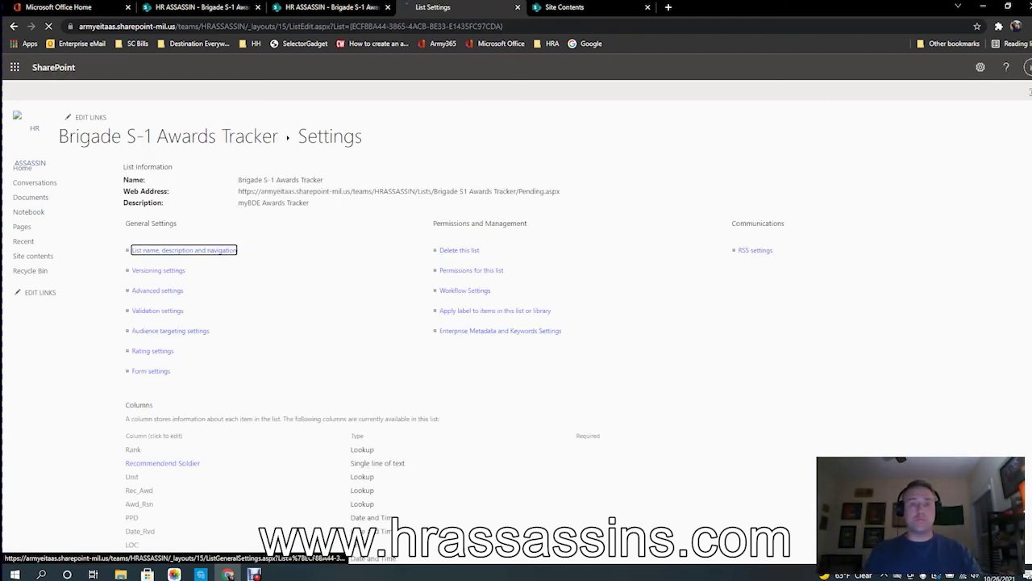
Open the Pending view's settings from the list settings and save them as they are to return to the tracker
{"action": "scroll", "coordinate": [400, 337], "scroll_direction": "down", "scroll_amount": 4}
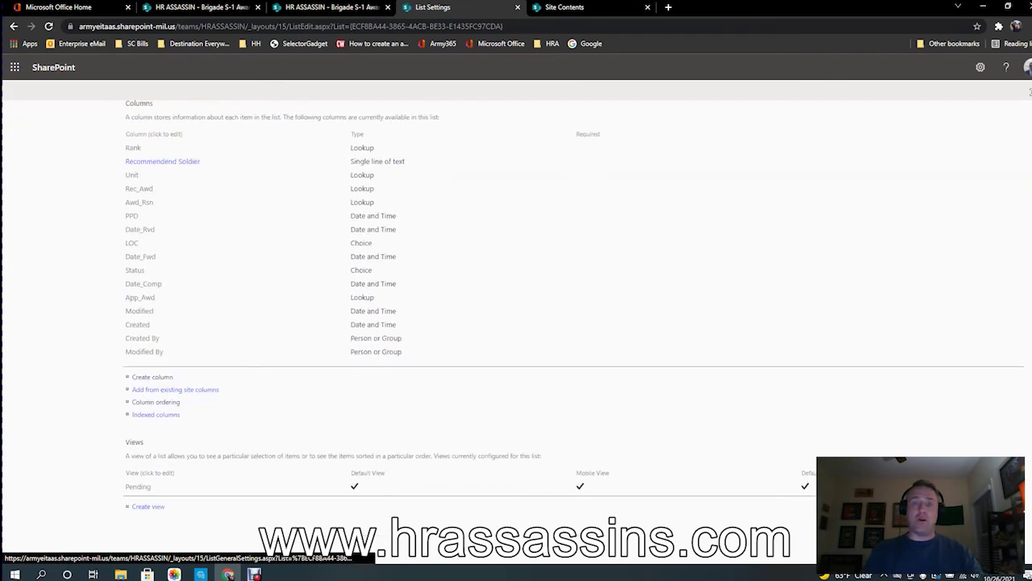
{"action": "left_click", "coordinate": [138, 487]}
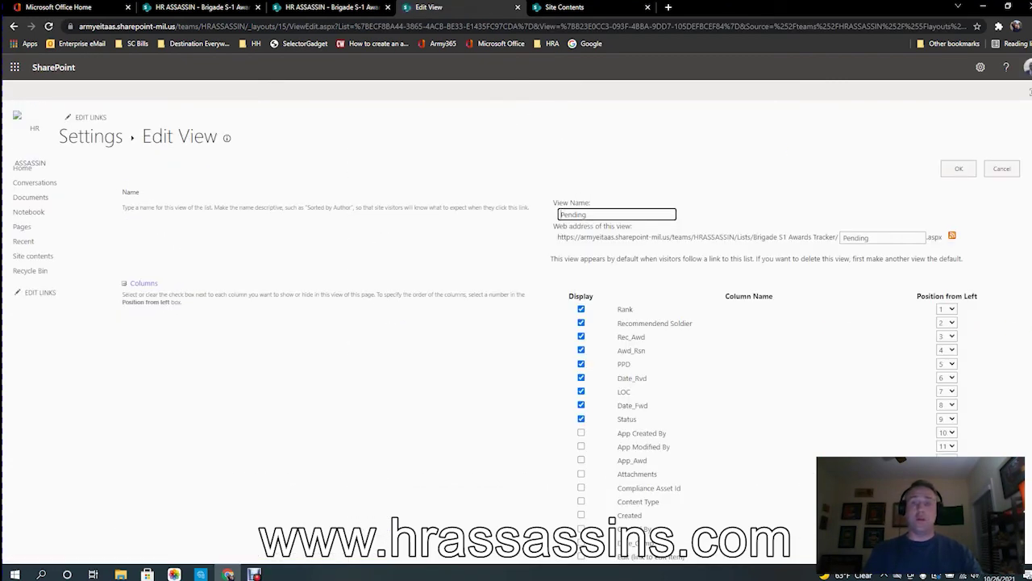
{"action": "left_click", "coordinate": [959, 169]}
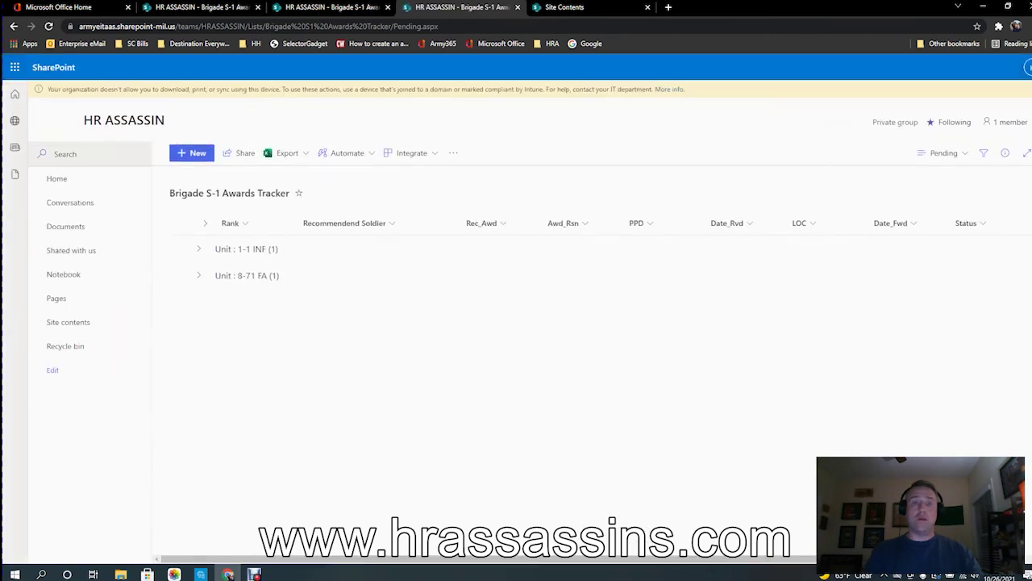
Start a new tracker entry with Rank 1LT and enter the recommended soldier's name
{"action": "left_click", "coordinate": [192, 153]}
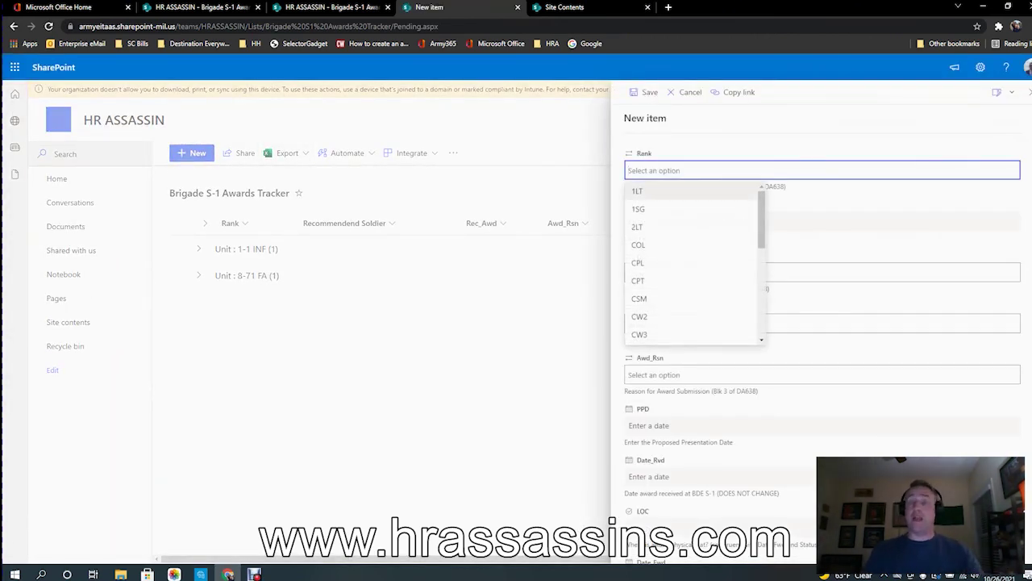
{"action": "key", "text": "Return"}
{"action": "key", "text": "Tab"}
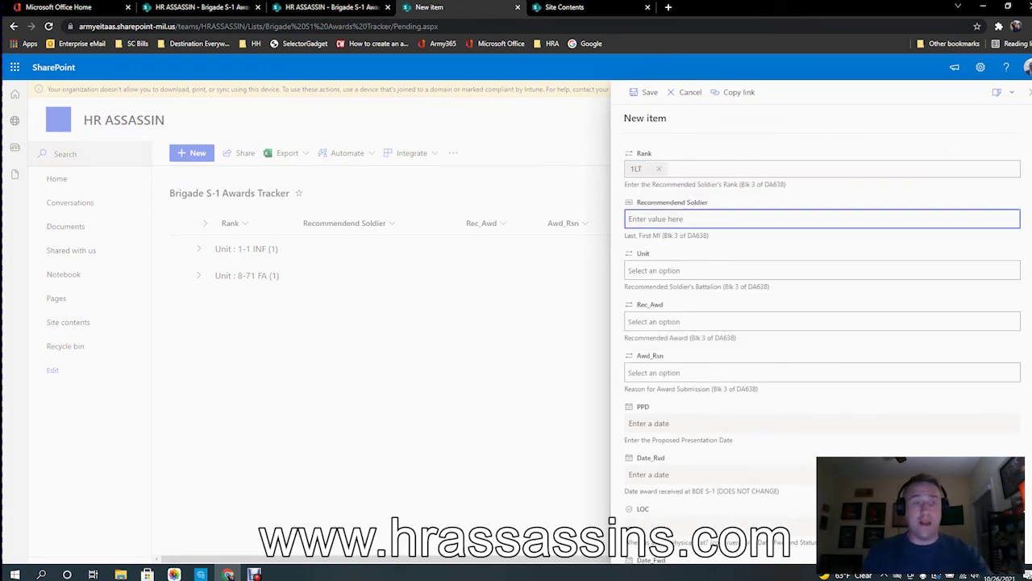
{"action": "type", "text": "Sn"}
{"action": "key", "text": "BackSpace"}
{"action": "key", "text": "BackSpace"}
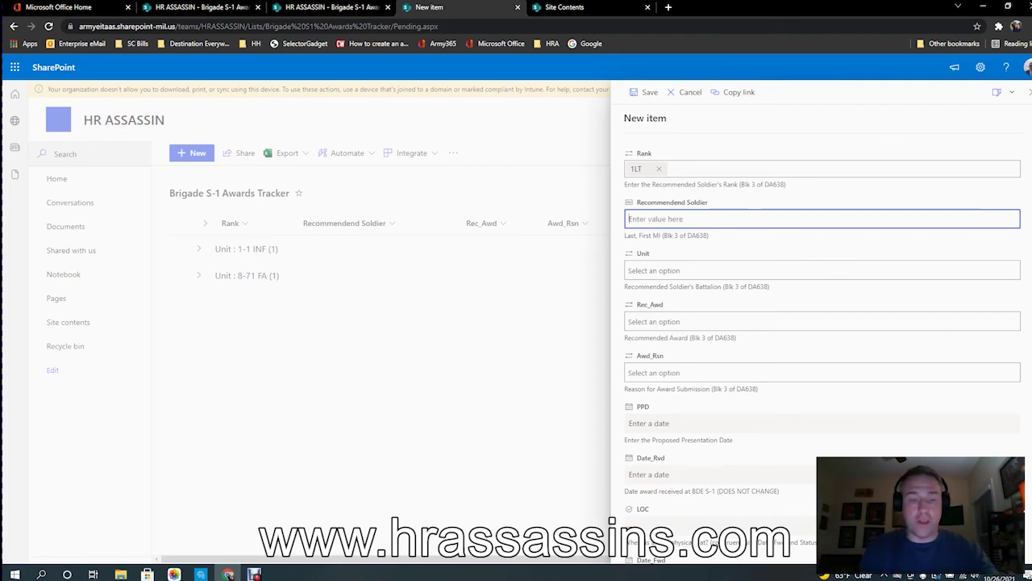
{"action": "type", "text": "SNOW, JON"}
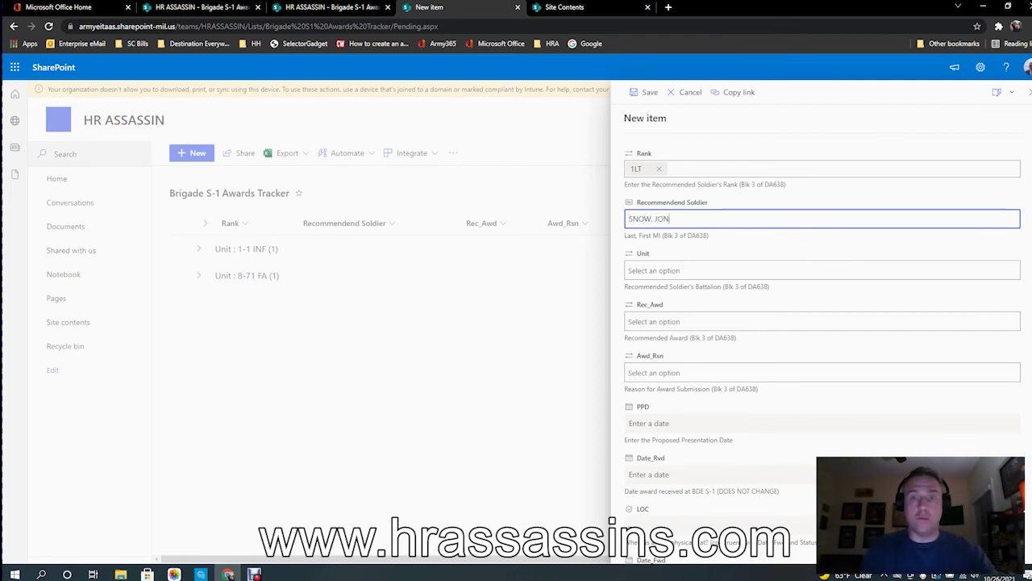
Set the new entry's Unit to 1-91 INF and its recommended award to ARCOM
{"action": "key", "text": "Tab"}
{"action": "key", "text": "Down"}
{"action": "key", "text": "Down"}
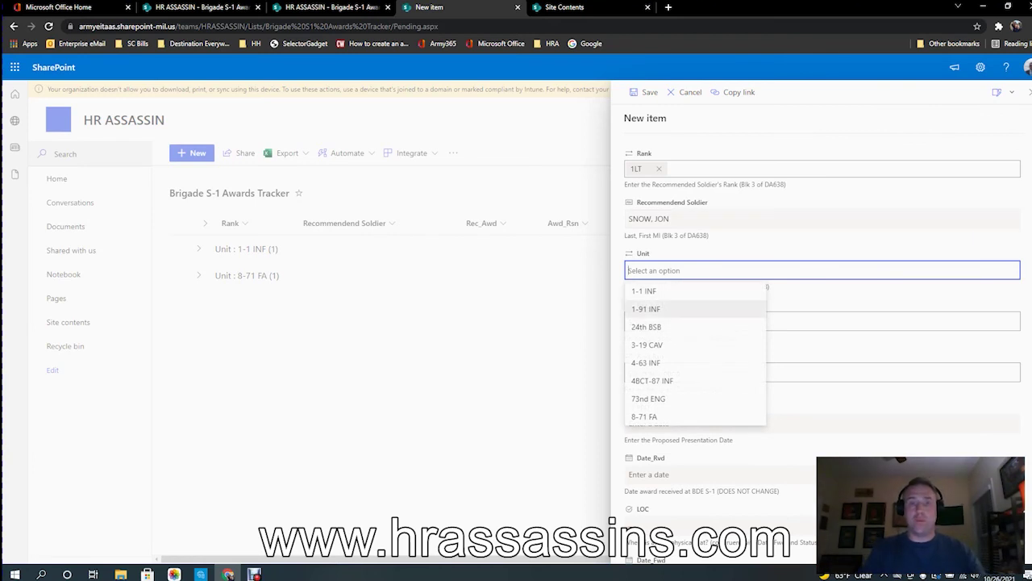
{"action": "key", "text": "Return"}
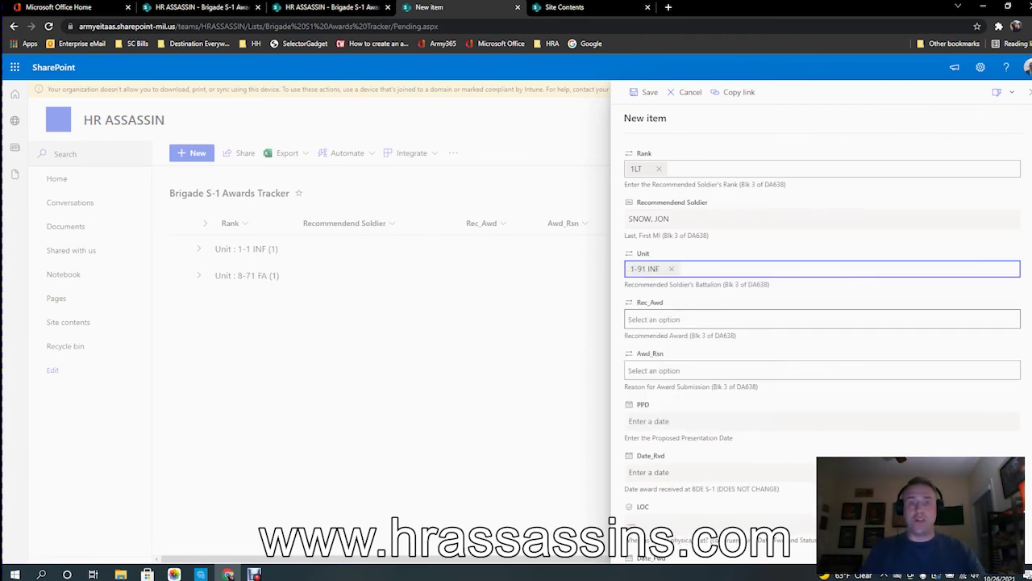
{"action": "key", "text": "Tab"}
{"action": "key", "text": "Down"}
{"action": "key", "text": "Down"}
{"action": "key", "text": "Up"}
{"action": "key", "text": "Return"}
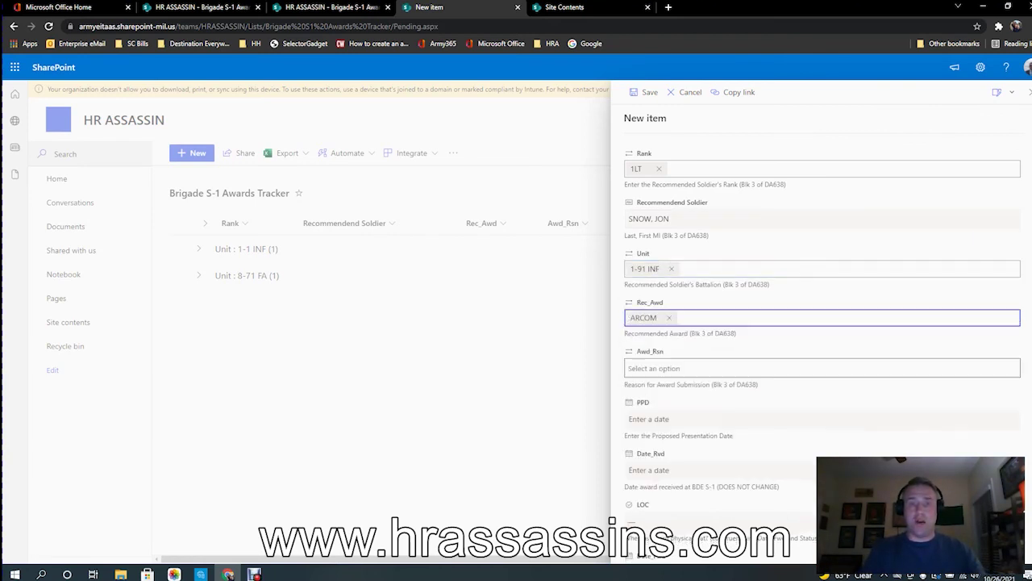
Set the new entry's award reason to SVC
{"action": "key", "text": "Tab"}
{"action": "key", "text": "Down"}
{"action": "key", "text": "Down"}
{"action": "key", "text": "Down"}
{"action": "key", "text": "Down"}
{"action": "key", "text": "Down"}
{"action": "key", "text": "Down"}
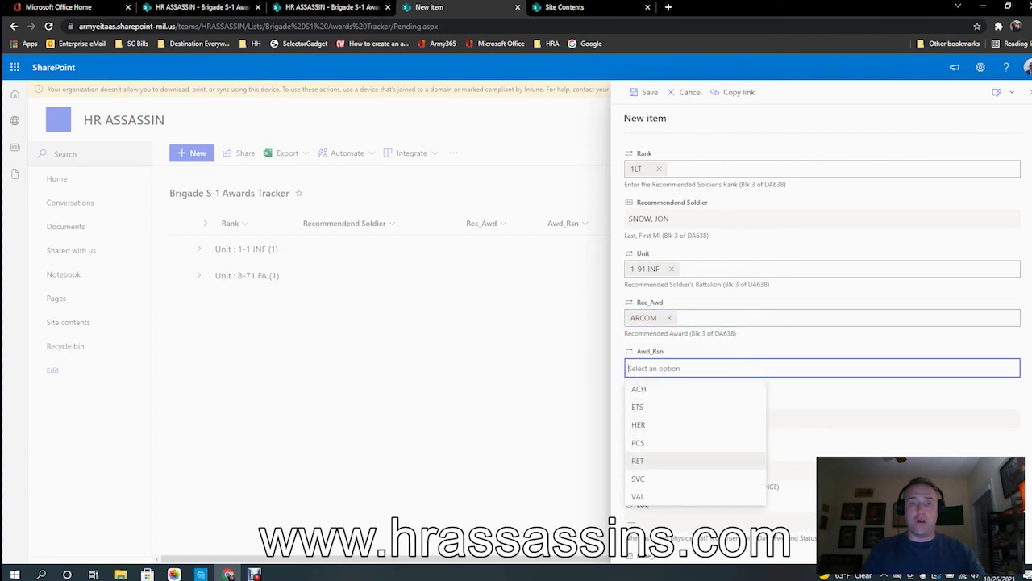
{"action": "key", "text": "Return"}
Set the entry's proposed presentation date to 9/28/2021 and its received date to 8/4/2021
{"action": "key", "text": "Tab"}
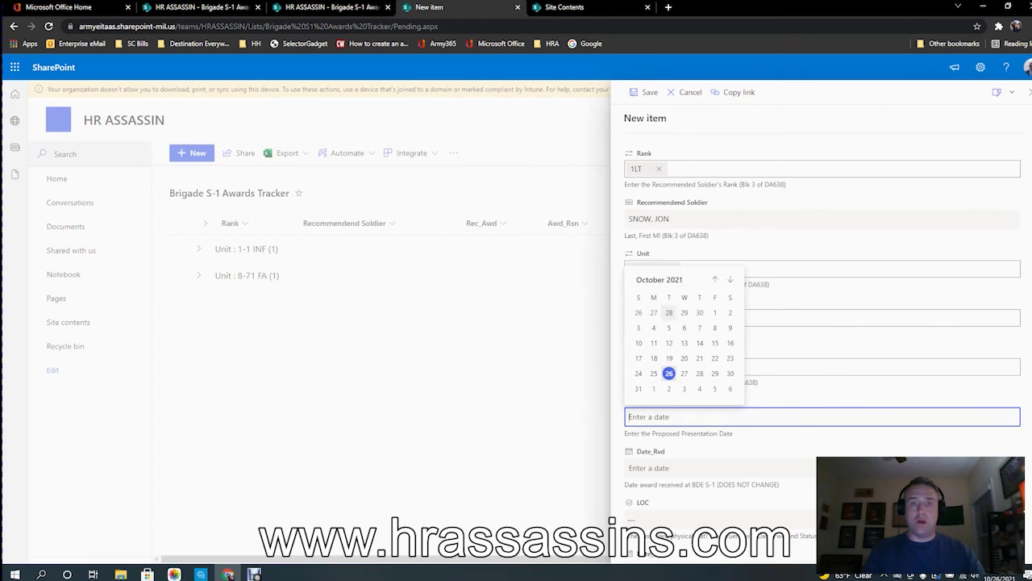
{"action": "key", "text": "Escape"}
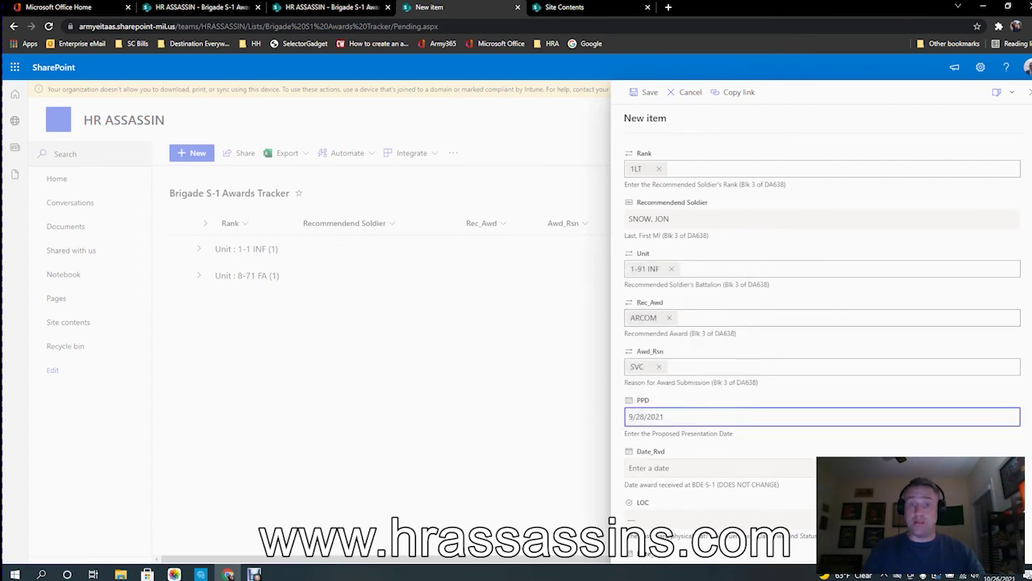
{"action": "key", "text": "Tab"}
{"action": "left_click", "coordinate": [714, 330]}
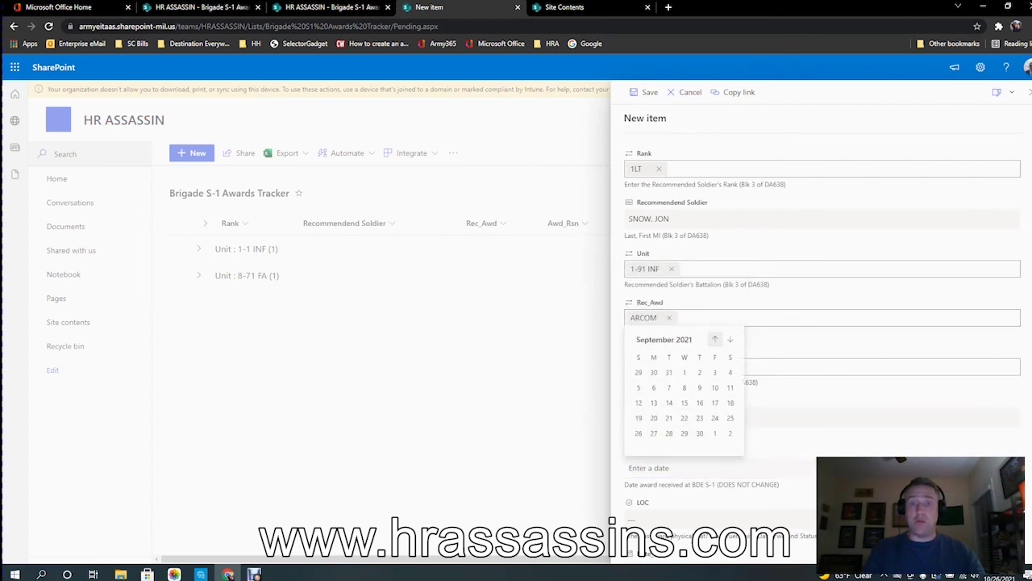
{"action": "left_click", "coordinate": [714, 338]}
{"action": "left_click", "coordinate": [683, 372]}
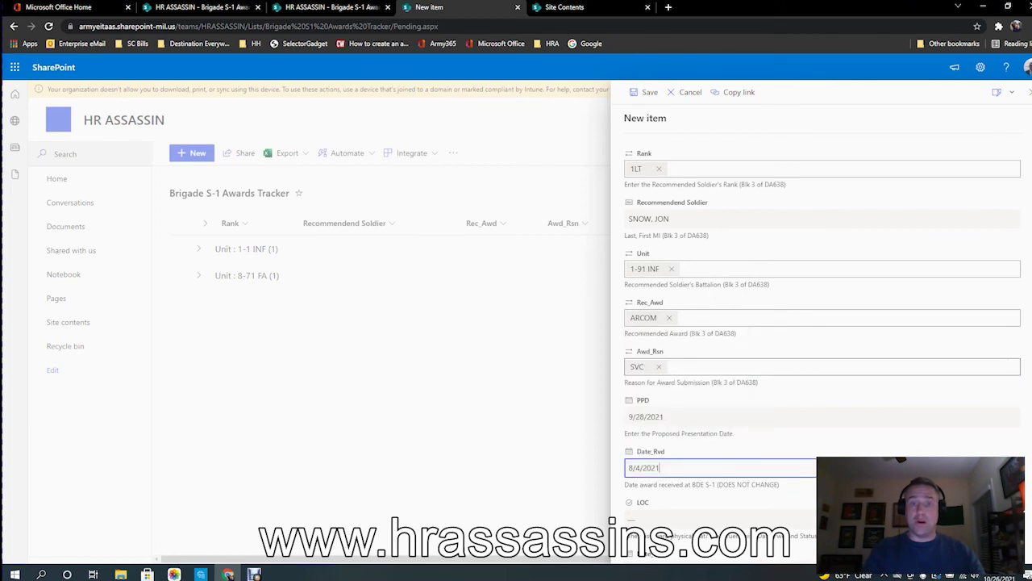
Set the entry's LOC to BN S-1 and its Date_Fwd to 9/10/2021
{"action": "scroll", "coordinate": [820, 323], "scroll_direction": "down", "scroll_amount": 3}
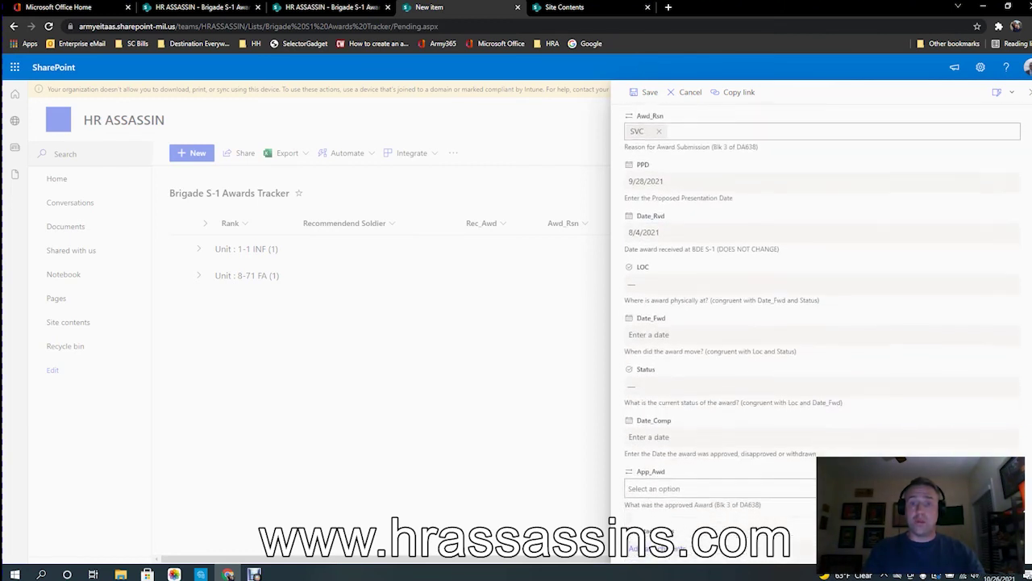
{"action": "left_click", "coordinate": [820, 284]}
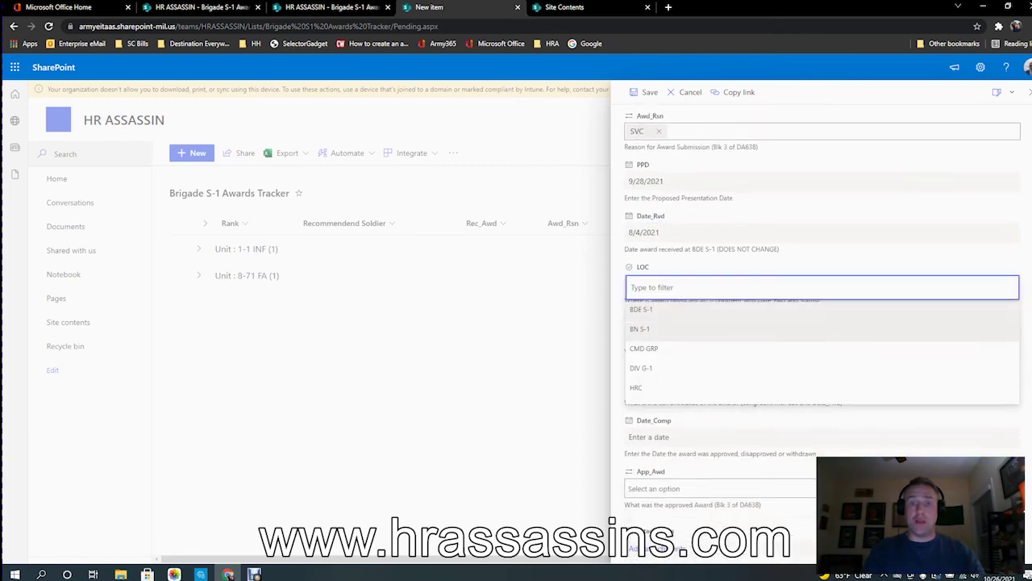
{"action": "left_click", "coordinate": [645, 331]}
{"action": "left_click", "coordinate": [662, 335]}
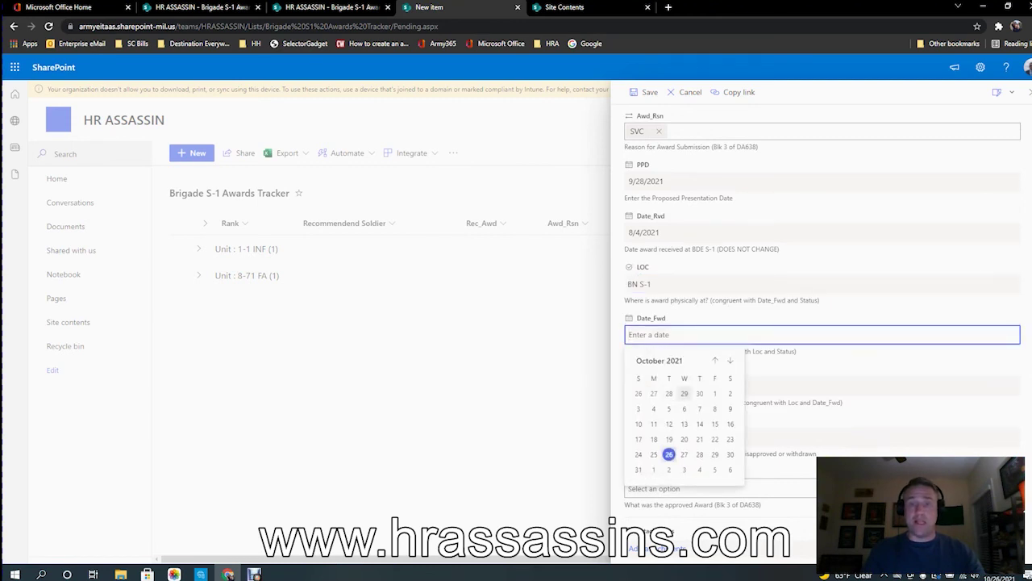
{"action": "left_click", "coordinate": [714, 360]}
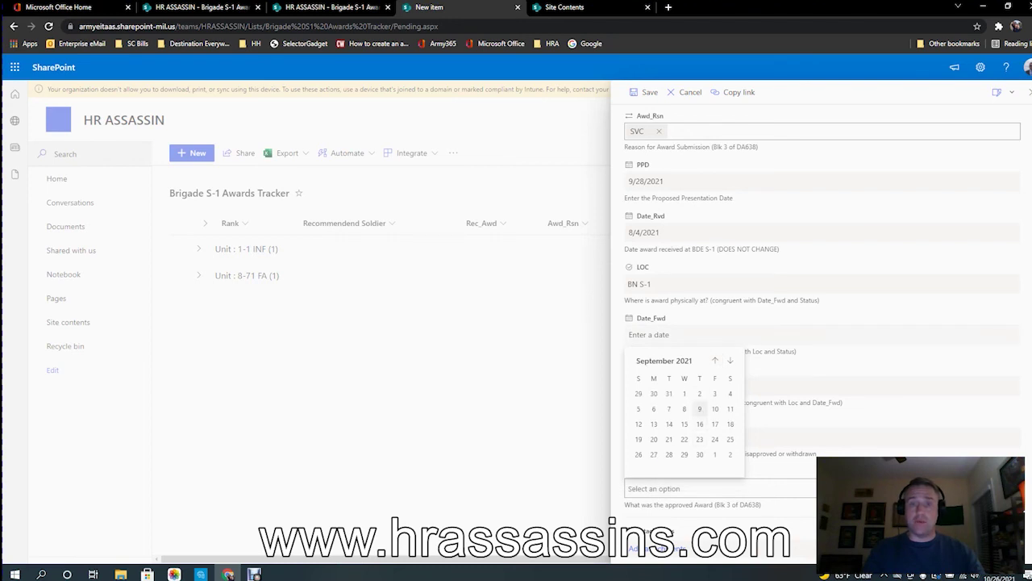
{"action": "left_click", "coordinate": [715, 408]}
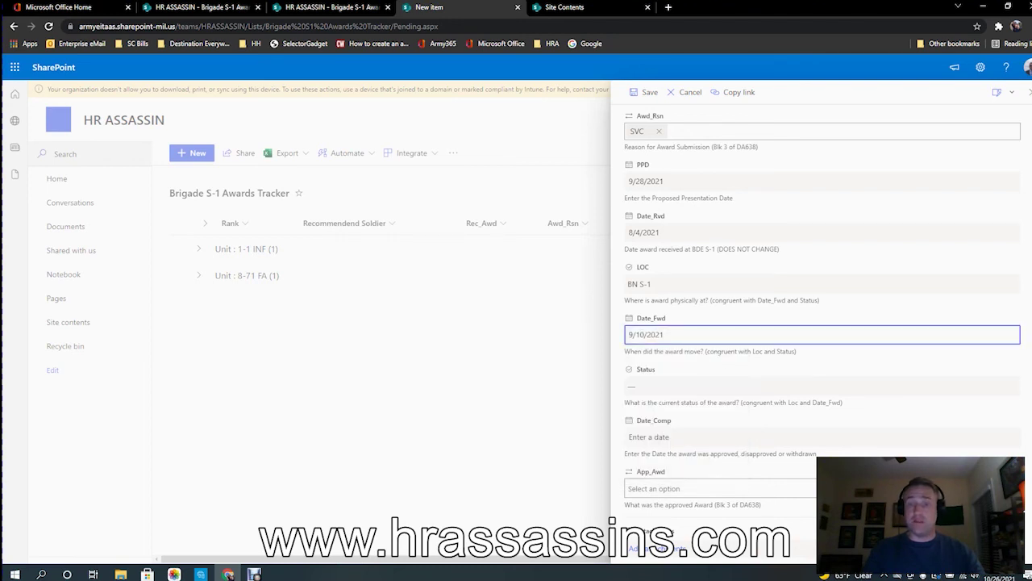
Fill in the entry's completion details with Status Approved, Date_Comp 9/9/2021 and App_Awd ARCOM
{"action": "left_click", "coordinate": [726, 386]}
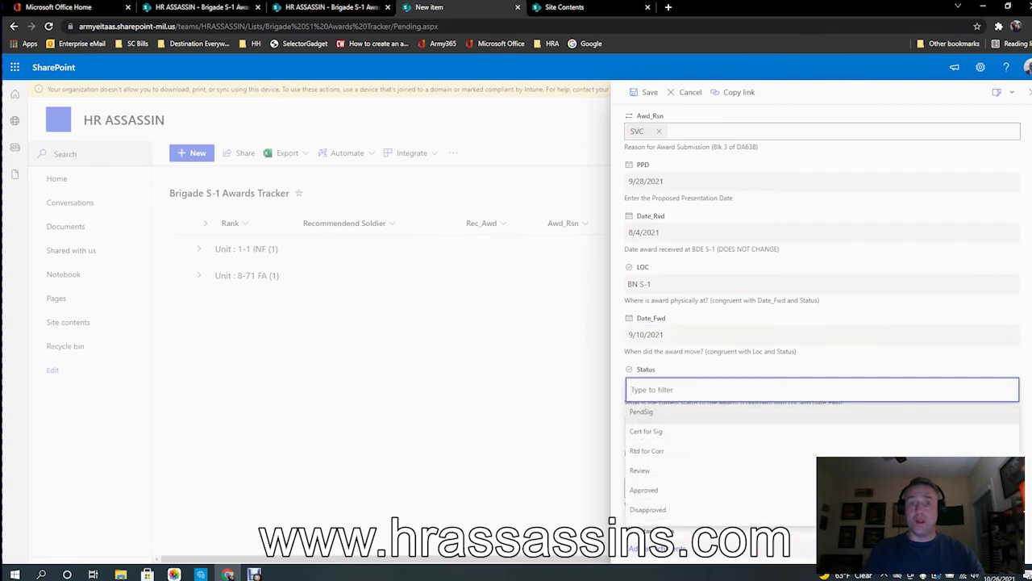
{"action": "left_click", "coordinate": [723, 489]}
{"action": "left_click", "coordinate": [722, 437]}
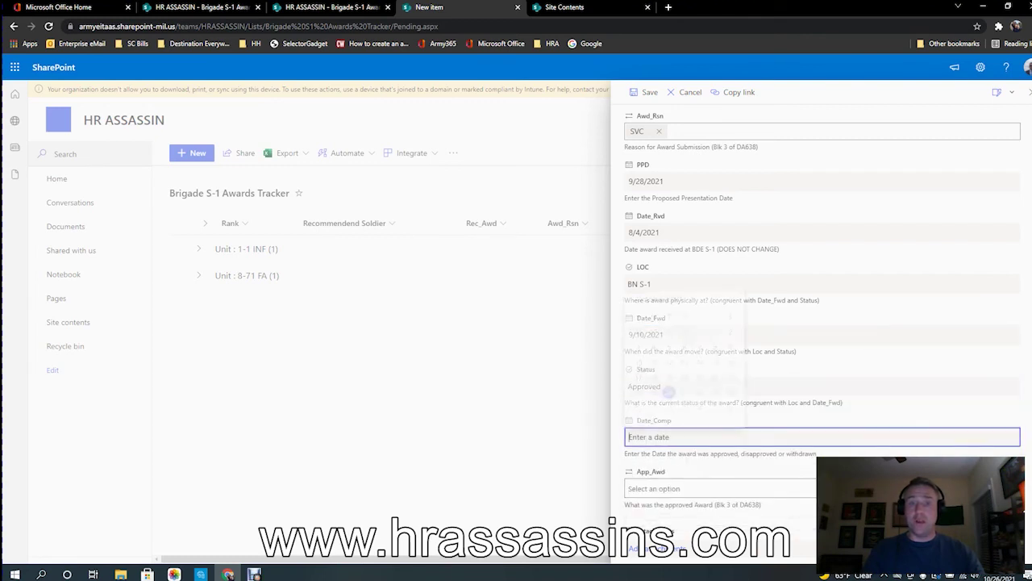
{"action": "left_click", "coordinate": [715, 298]}
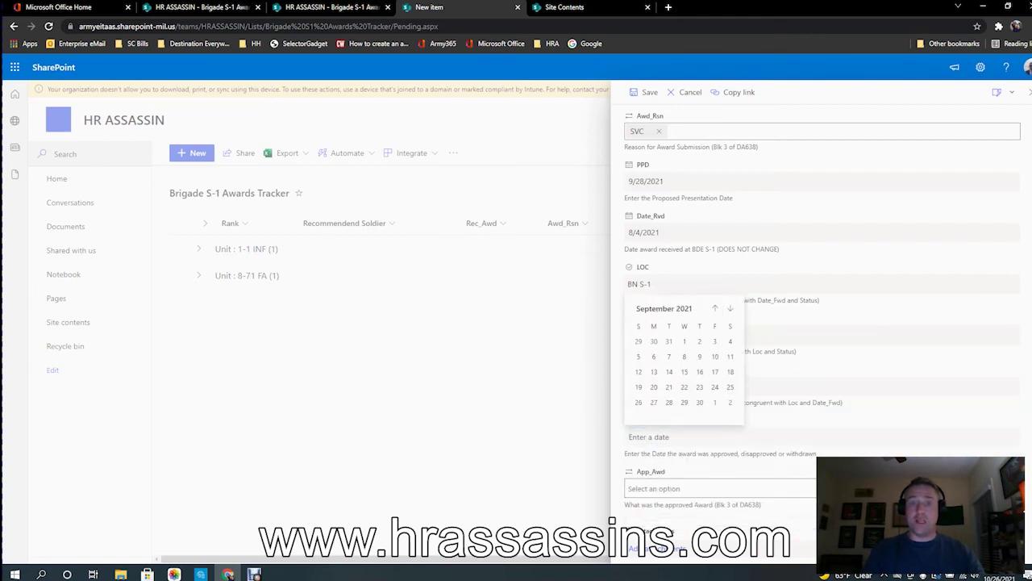
{"action": "left_click", "coordinate": [699, 356]}
{"action": "left_click", "coordinate": [685, 487]}
{"action": "left_click", "coordinate": [661, 339]}
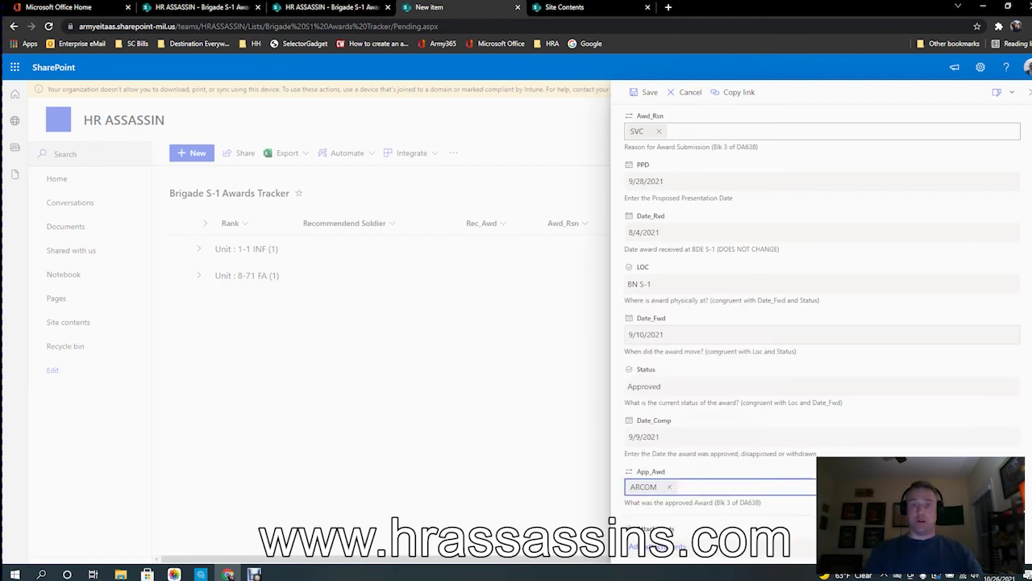
Review and save the new award entry, and expand the 1-91 INF unit group in the list
{"action": "scroll", "coordinate": [823, 322], "scroll_direction": "up", "scroll_amount": 2}
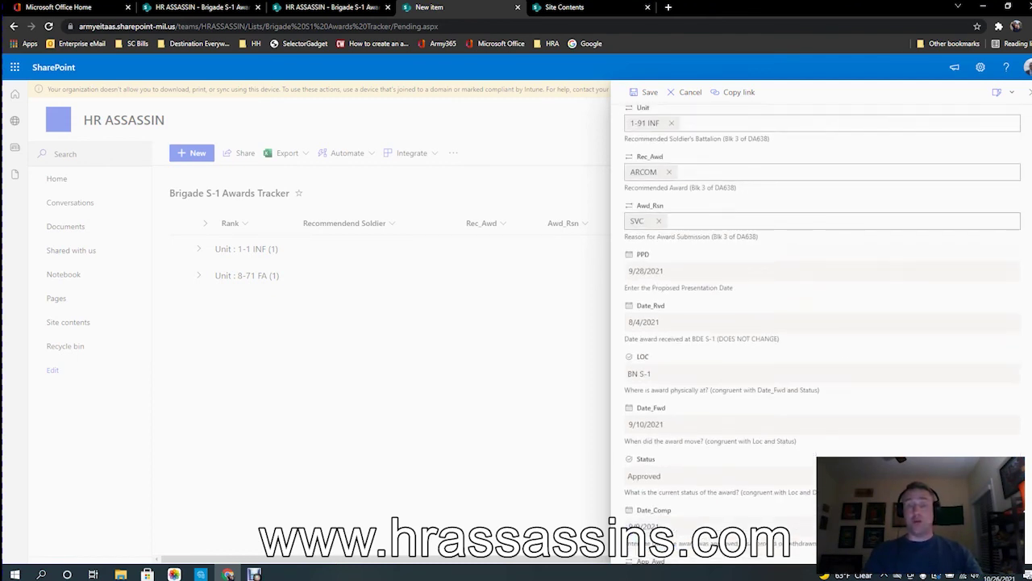
{"action": "scroll", "coordinate": [823, 323], "scroll_direction": "down", "scroll_amount": 2}
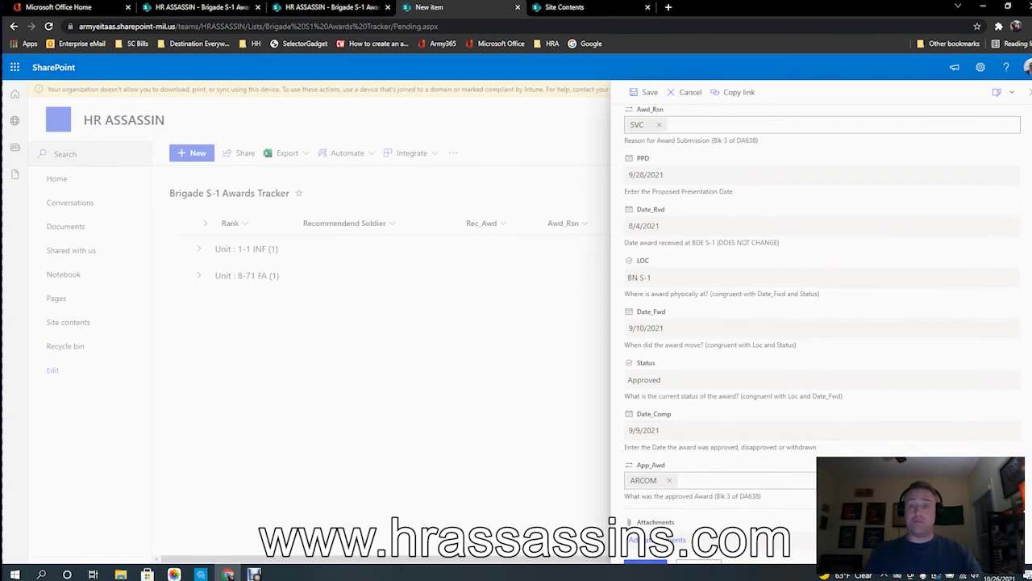
{"action": "scroll", "coordinate": [613, 521], "scroll_direction": "down", "scroll_amount": 1}
{"action": "left_click", "coordinate": [645, 538]}
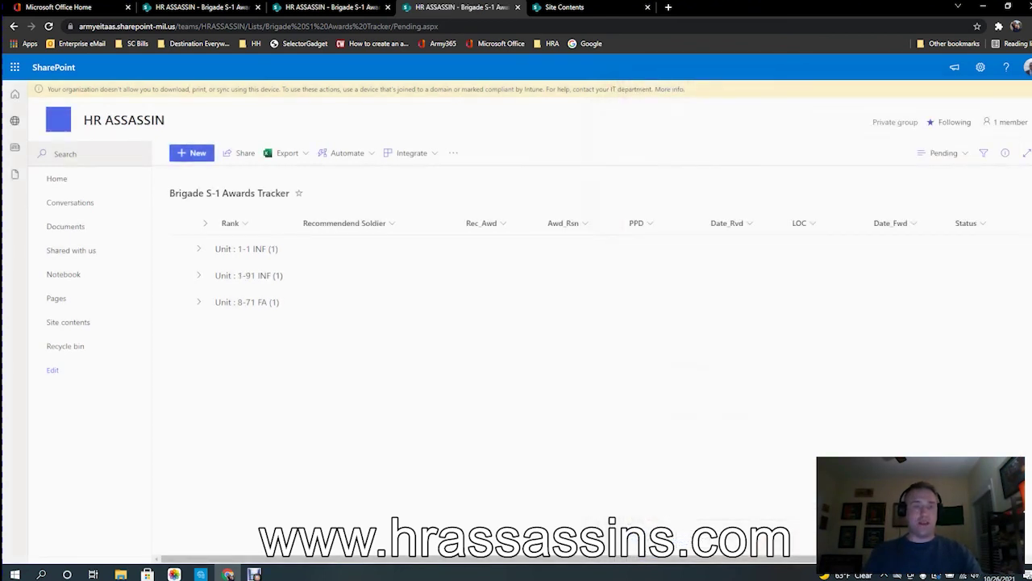
{"action": "left_click", "coordinate": [242, 275]}
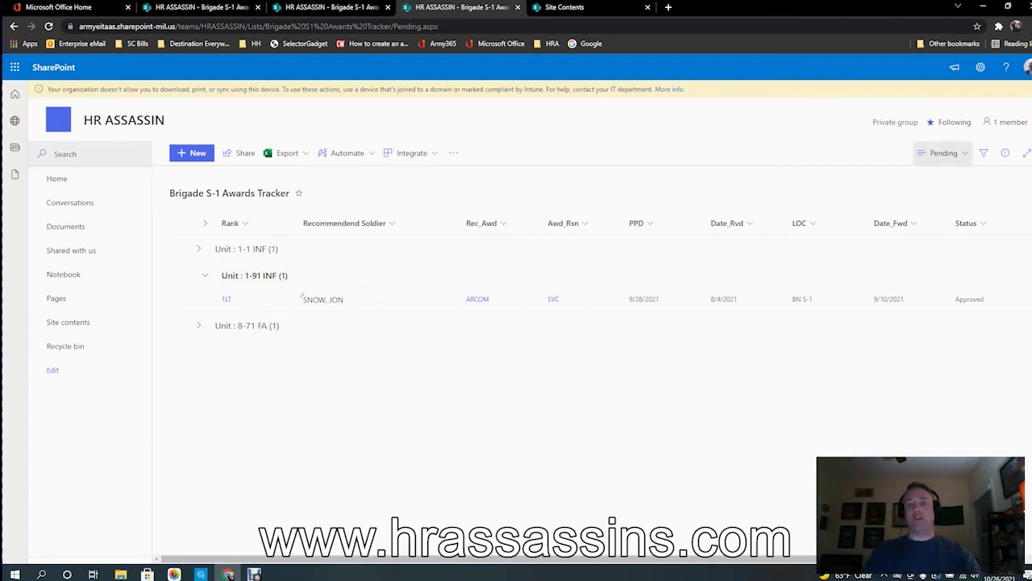
Edit the Pending view and filter it to show only items where Date_Comp is equal to a blank value
{"action": "left_click", "coordinate": [942, 153]}
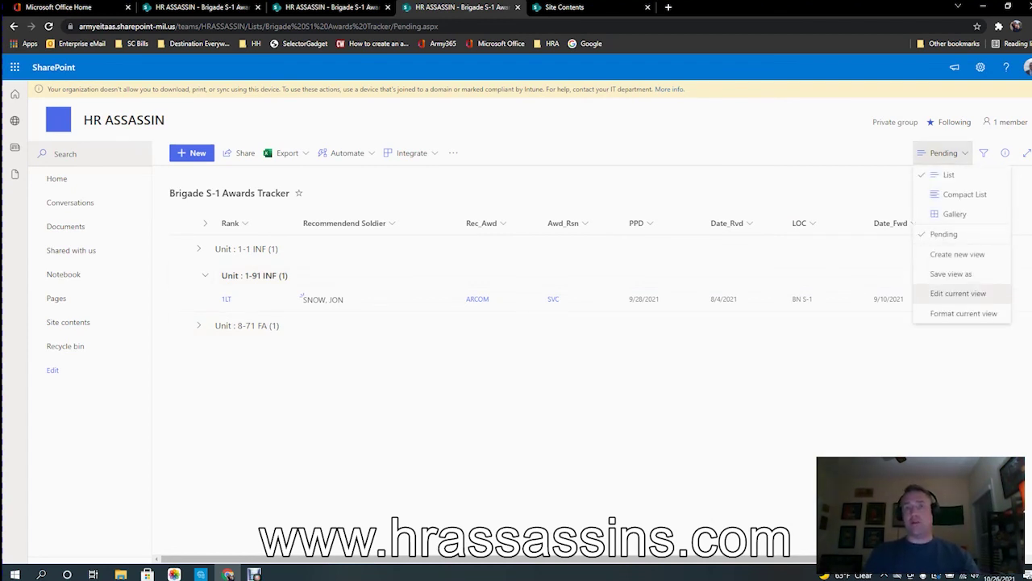
{"action": "left_click", "coordinate": [958, 292]}
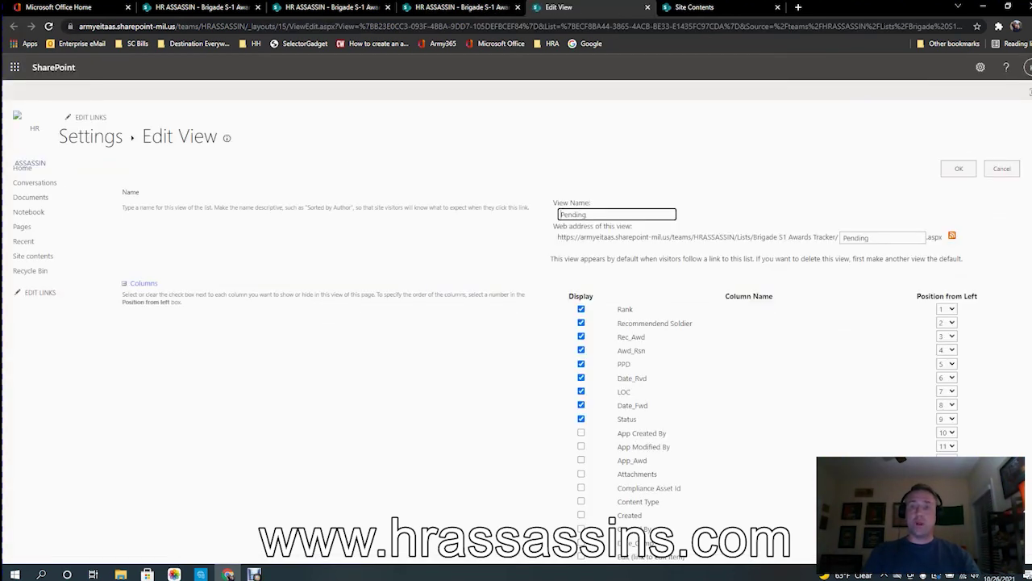
{"action": "scroll", "coordinate": [516, 332], "scroll_direction": "down", "scroll_amount": 1}
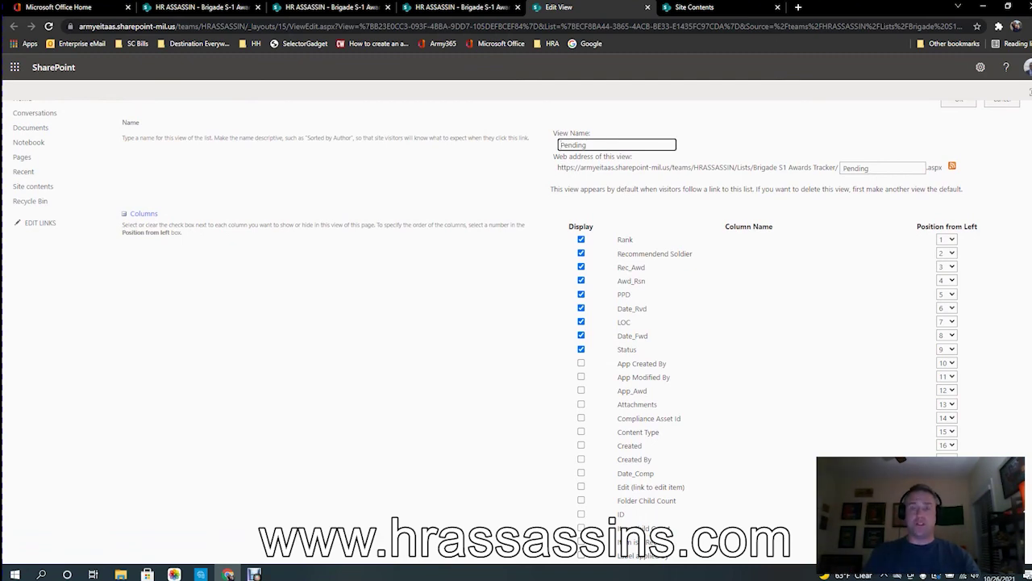
{"action": "scroll", "coordinate": [540, 332], "scroll_direction": "down", "scroll_amount": 10}
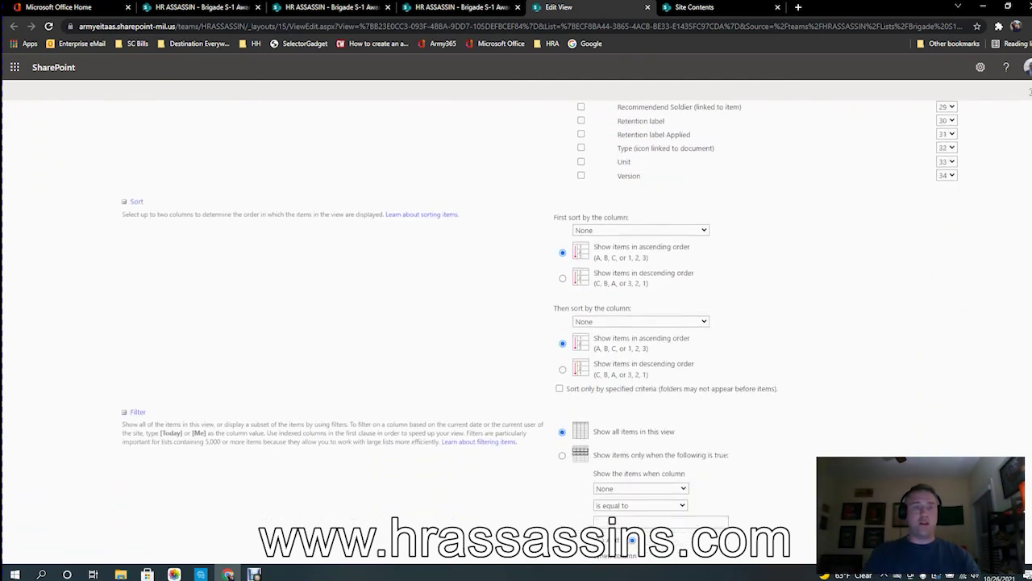
{"action": "scroll", "coordinate": [612, 520], "scroll_direction": "down", "scroll_amount": 2}
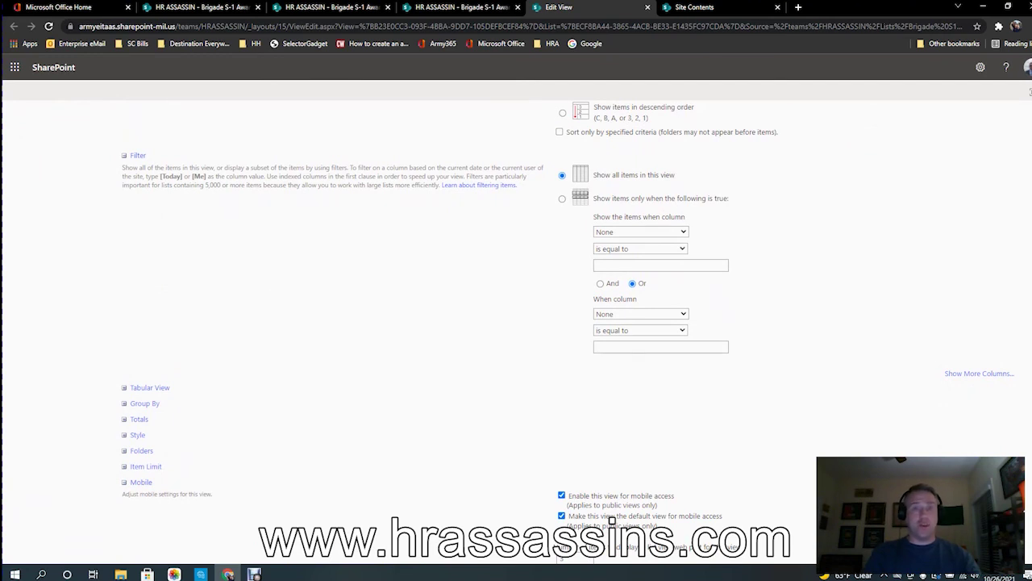
{"action": "left_click", "coordinate": [641, 232]}
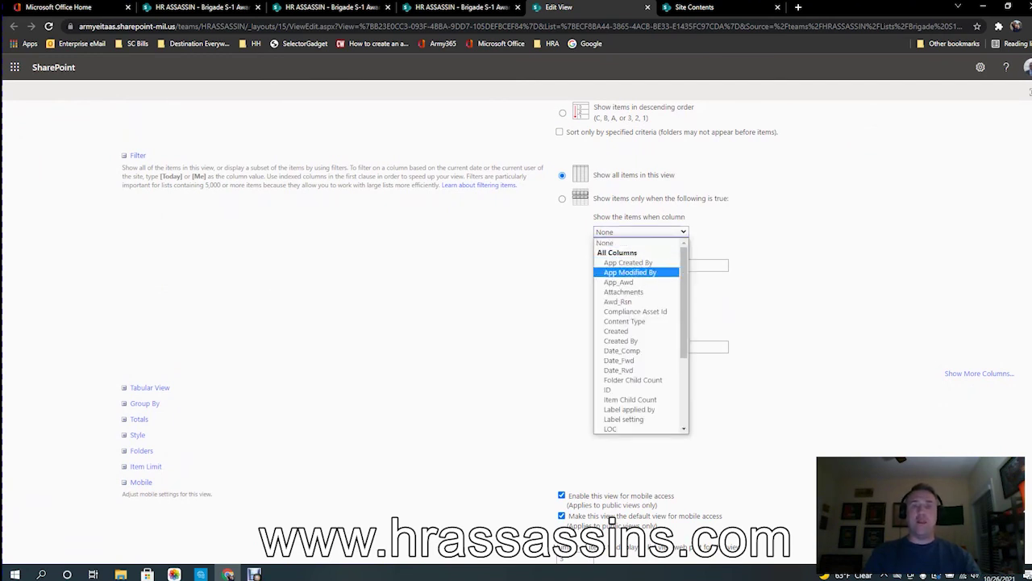
{"action": "key", "text": "Down"}
{"action": "key", "text": "Down"}
{"action": "key", "text": "Down"}
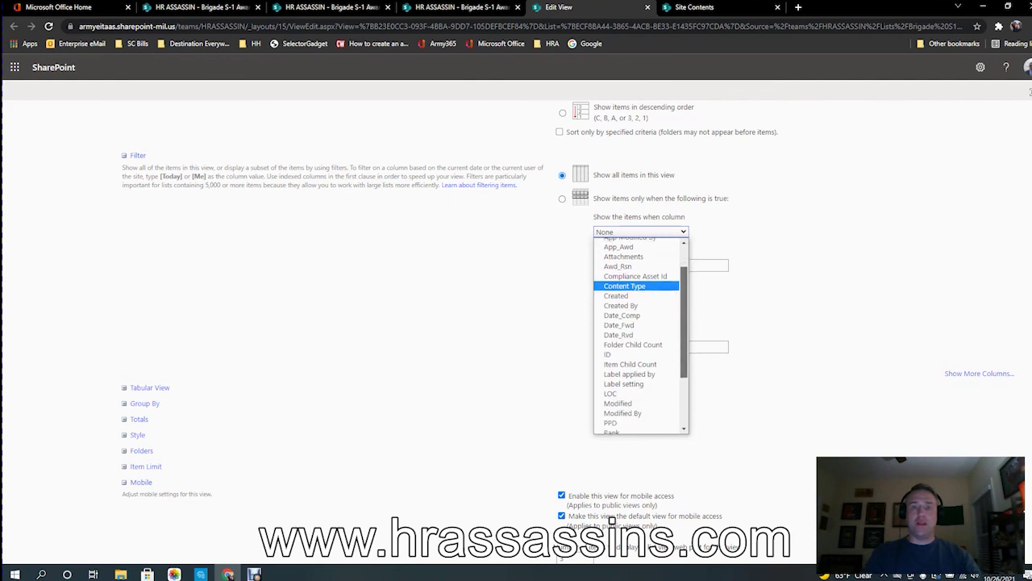
{"action": "key", "text": "Return"}
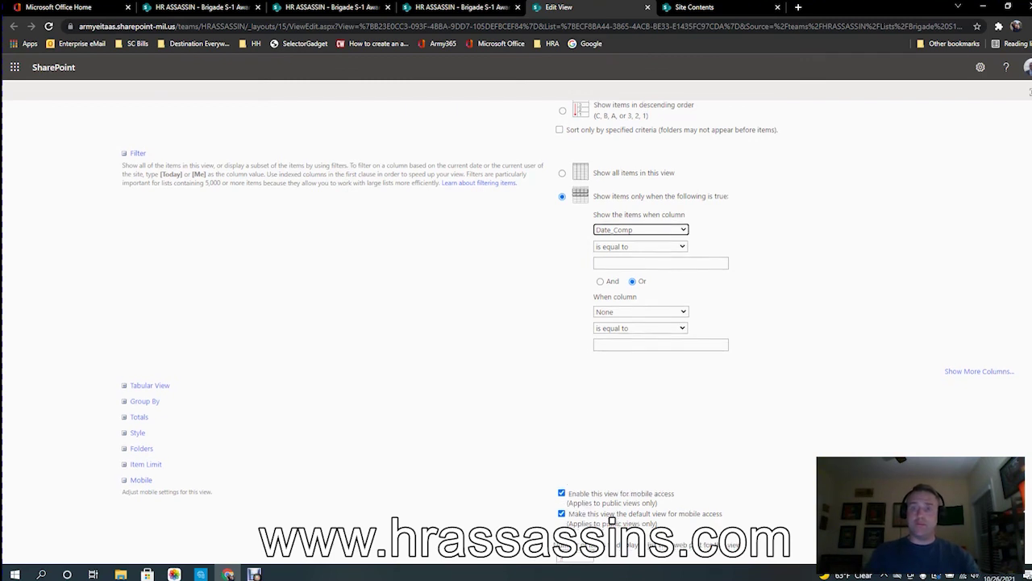
{"action": "scroll", "coordinate": [612, 520], "scroll_direction": "down", "scroll_amount": 1}
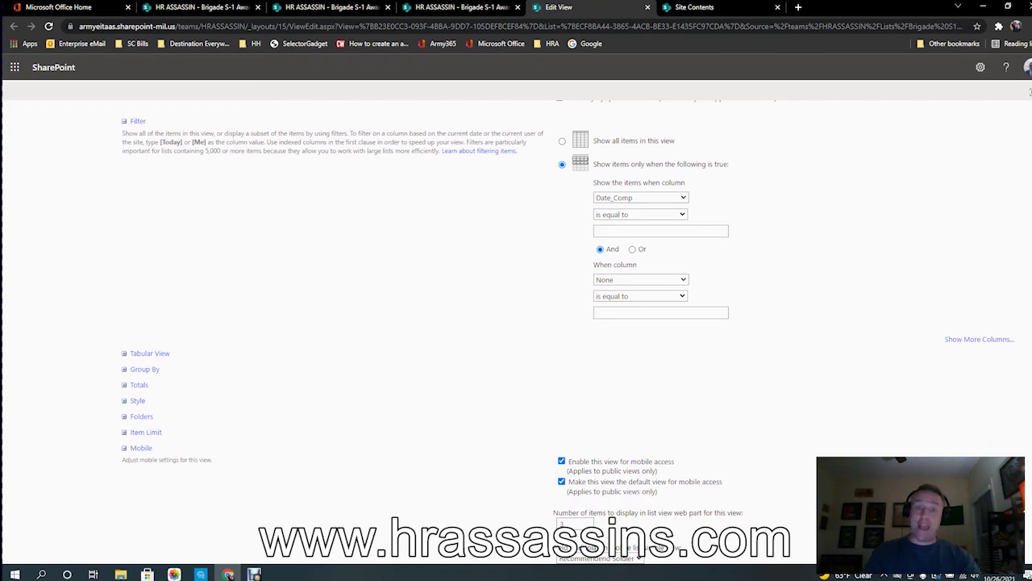
Add a second filter condition joined with And, where Status is equal to Approved
{"action": "left_click", "coordinate": [641, 279]}
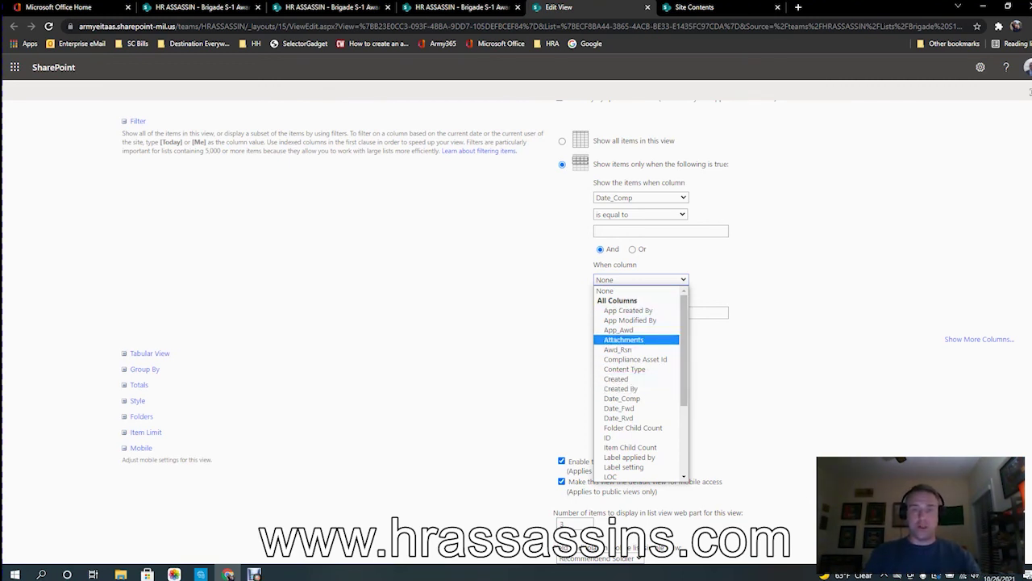
{"action": "left_click_drag", "start_coordinate": [684, 343], "coordinate": [684, 413]}
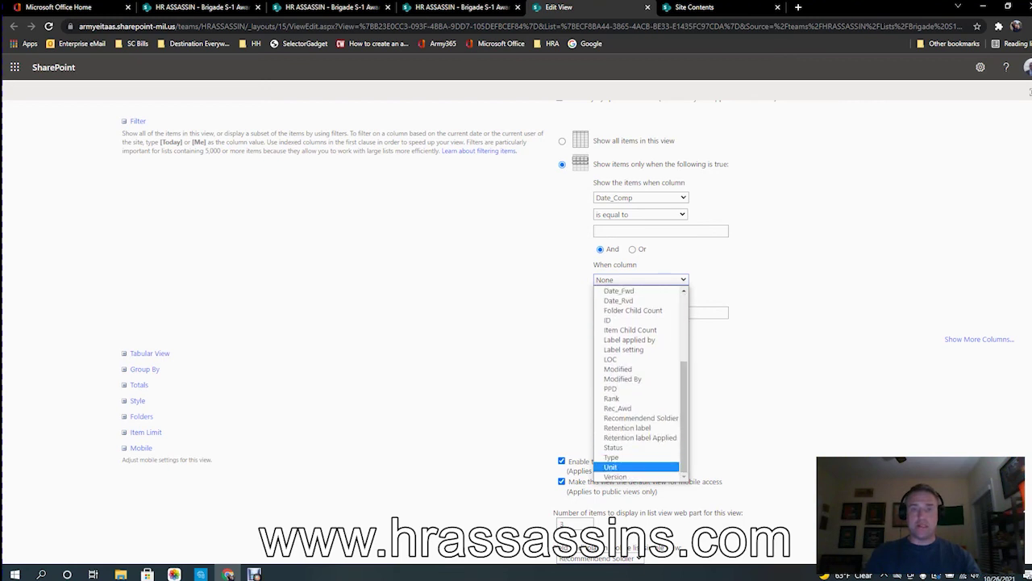
{"action": "left_click", "coordinate": [629, 448]}
{"action": "left_click", "coordinate": [637, 313]}
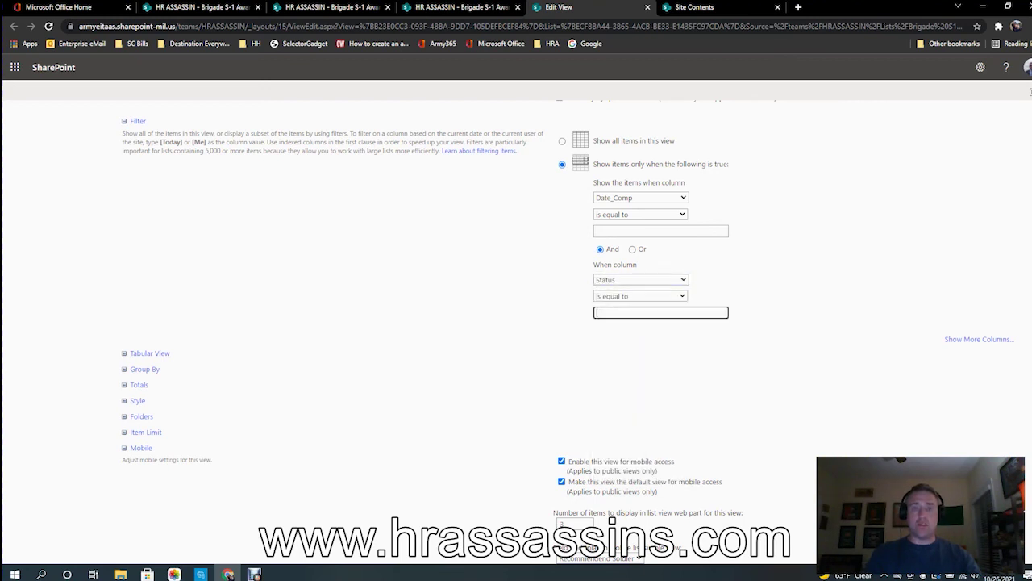
{"action": "type", "text": "Appl"}
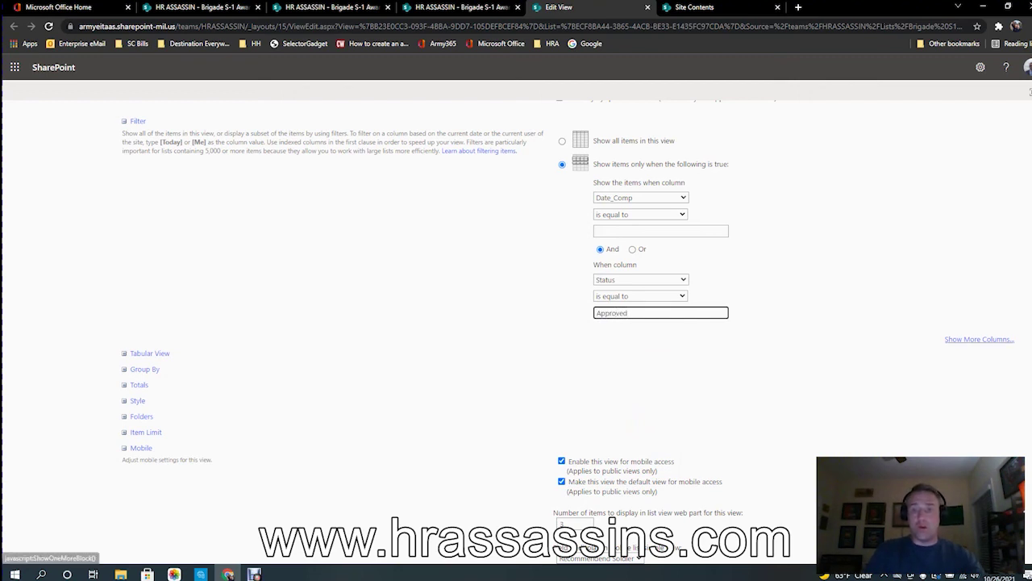
Add a third filter condition joined with Or, where Status is equal to Disapproved
{"action": "left_click", "coordinate": [979, 339]}
{"action": "left_click", "coordinate": [640, 362]}
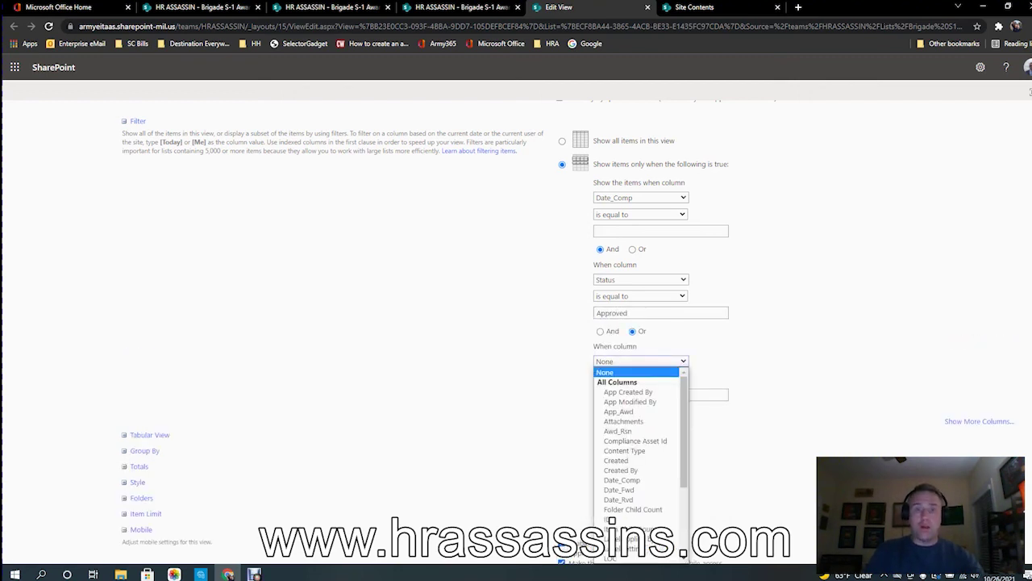
{"action": "scroll", "coordinate": [637, 468], "scroll_direction": "down", "scroll_amount": 5}
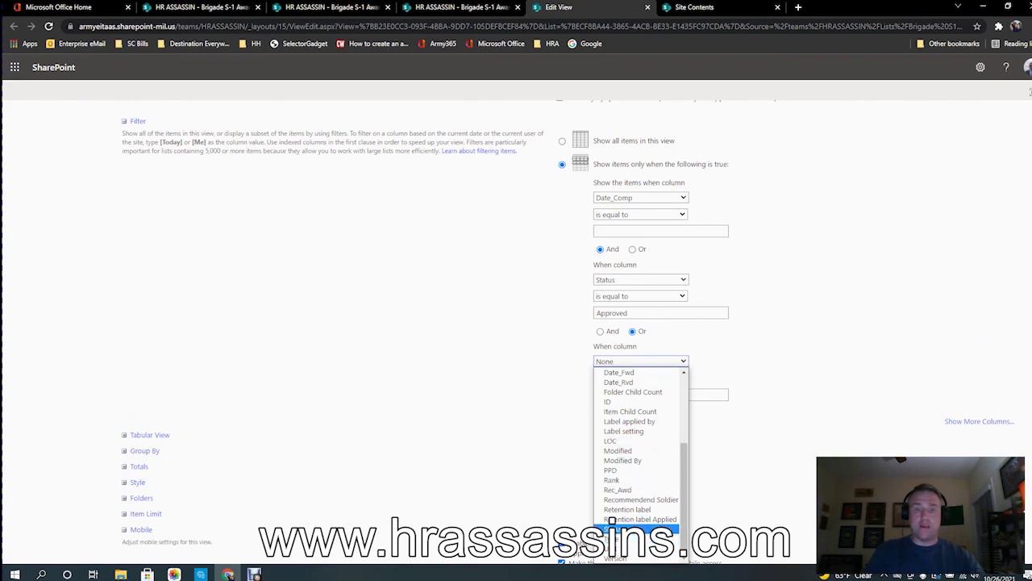
{"action": "left_click", "coordinate": [612, 526]}
{"action": "type", "text": "Dis"}
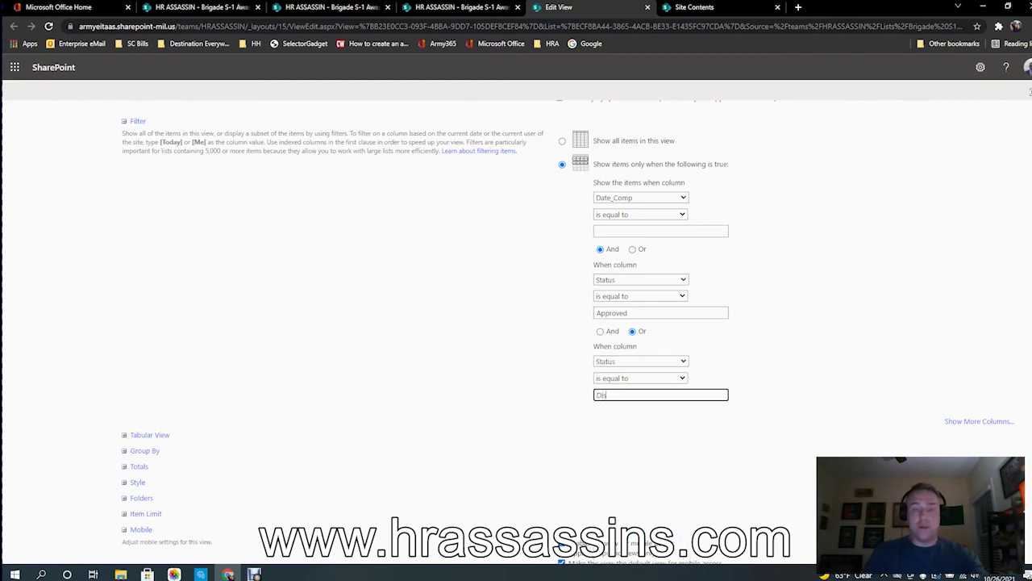
{"action": "type", "text": "approved"}
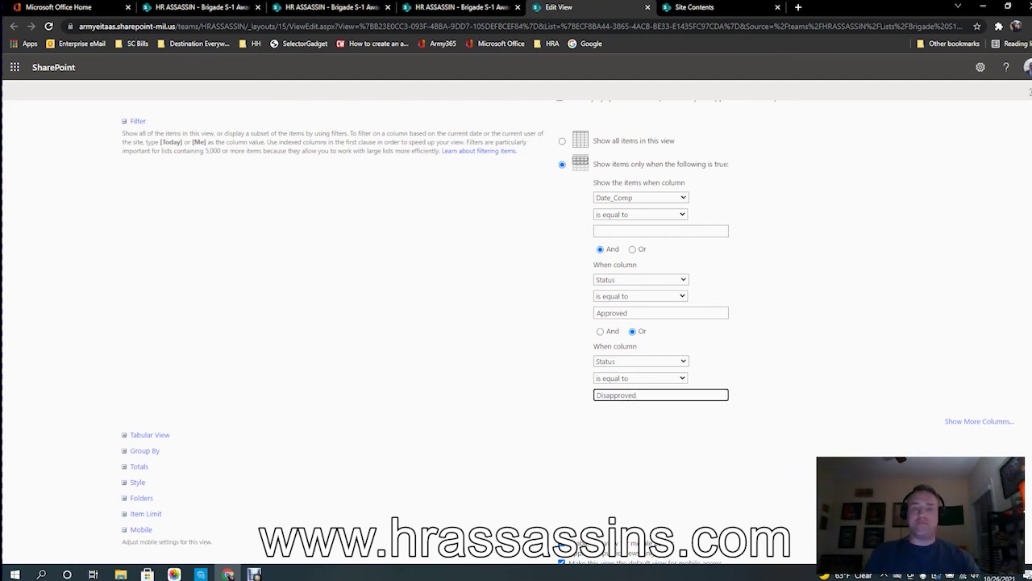
Remove the two Status conditions from the filter by resetting their columns to None
{"action": "left_click", "coordinate": [641, 361]}
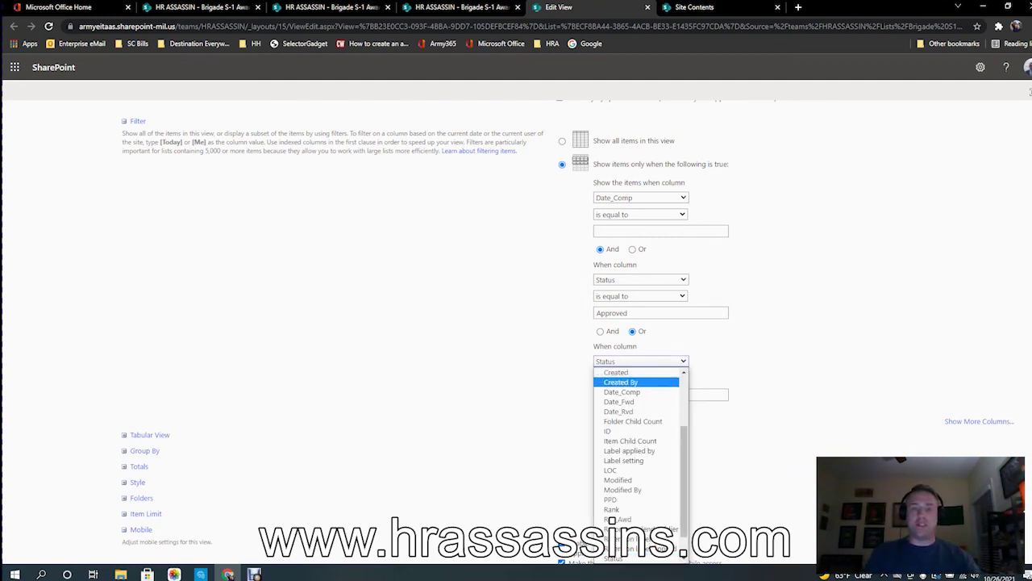
{"action": "left_click_drag", "start_coordinate": [684, 451], "coordinate": [684, 400]}
{"action": "left_click", "coordinate": [621, 372]}
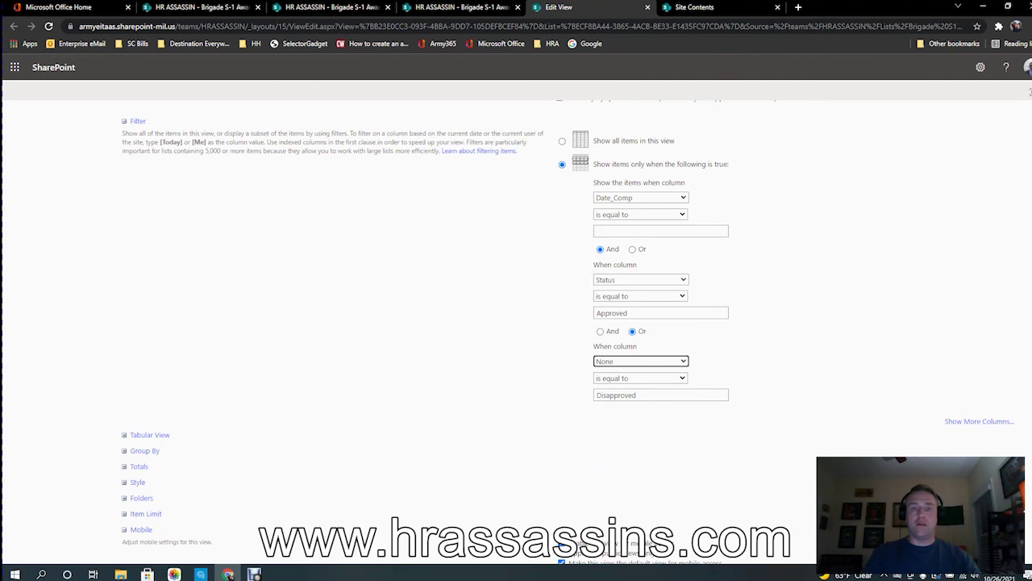
{"action": "left_click", "coordinate": [641, 279]}
{"action": "scroll", "coordinate": [637, 379], "scroll_direction": "up", "scroll_amount": 5}
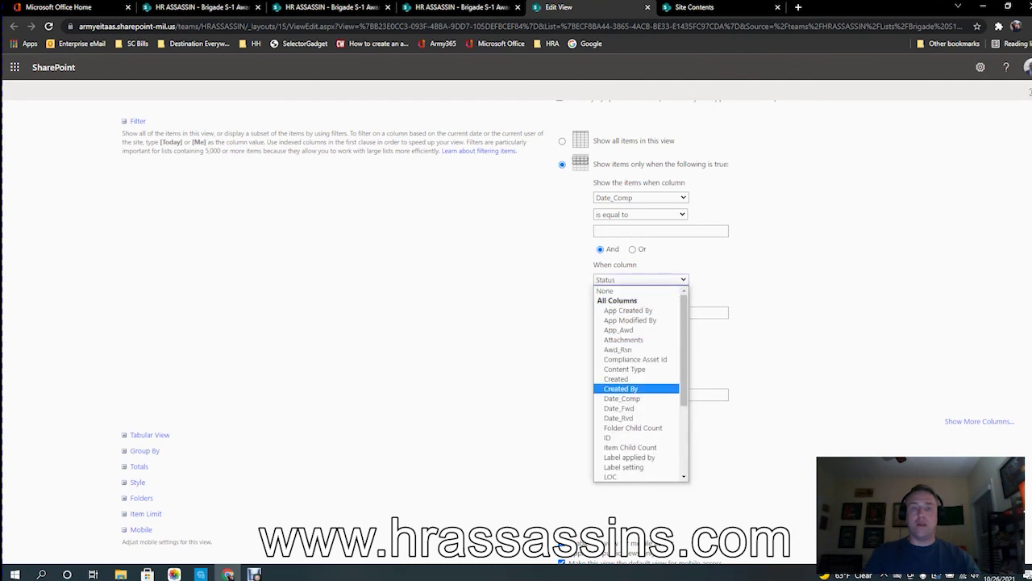
{"action": "left_click", "coordinate": [613, 290]}
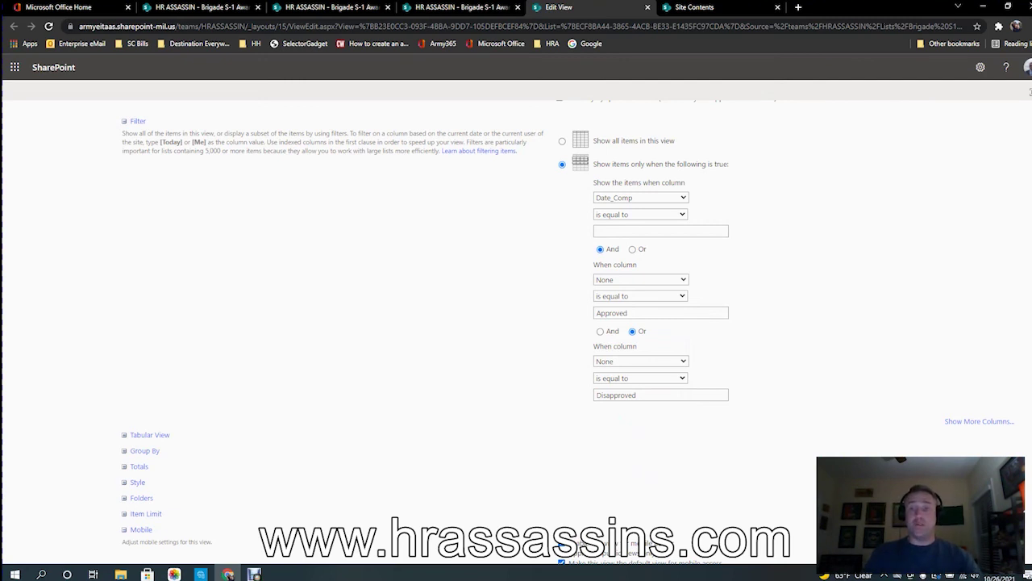
Save the filtered Pending view and expand the 1-1 INF and 8-71 FA unit groups
{"action": "scroll", "coordinate": [516, 322], "scroll_direction": "down", "scroll_amount": 3}
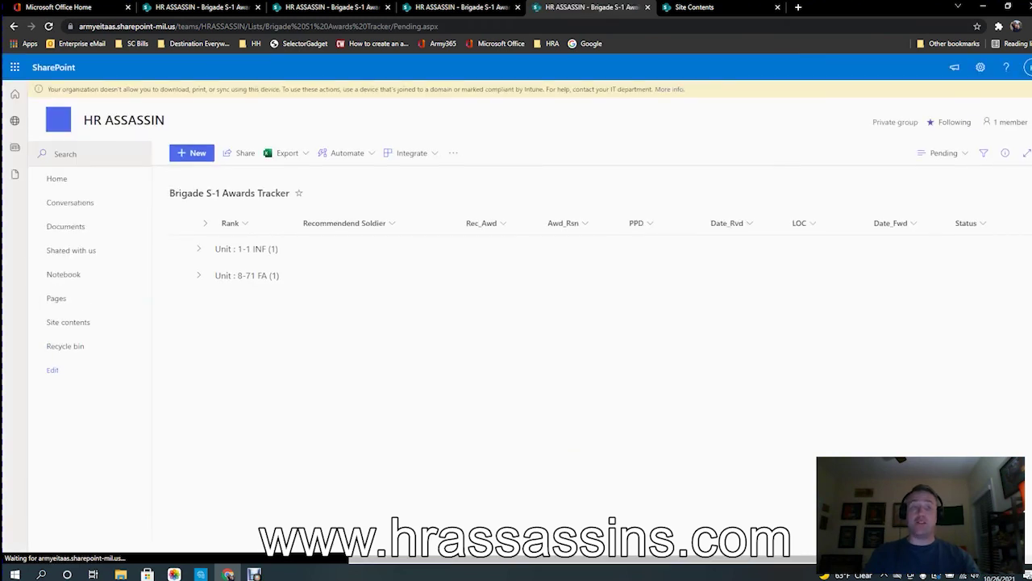
{"action": "left_click", "coordinate": [199, 248]}
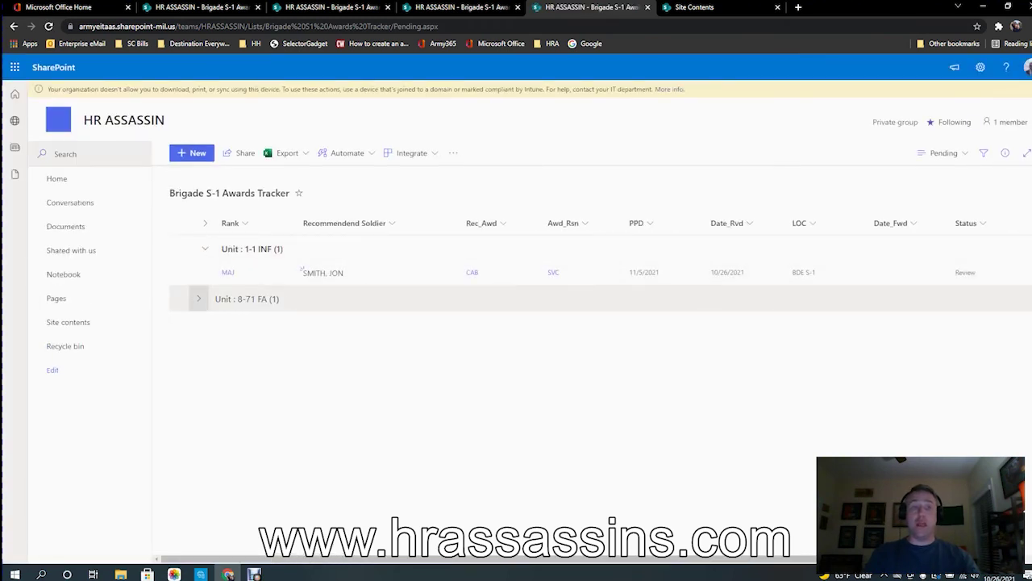
{"action": "left_click", "coordinate": [198, 298]}
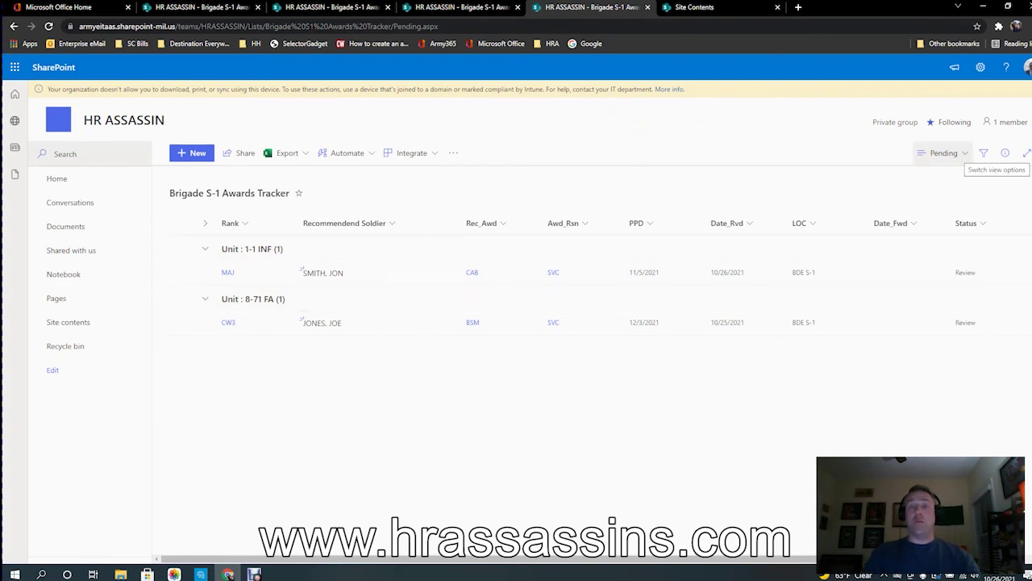
Create a new public list view named Completed
{"action": "left_click", "coordinate": [945, 153]}
{"action": "left_click", "coordinate": [954, 253]}
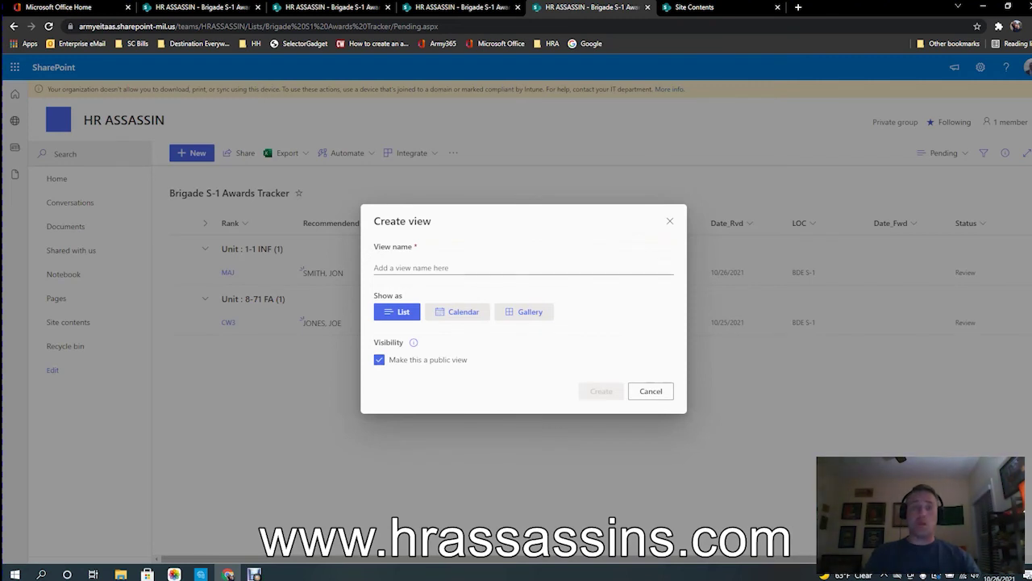
{"action": "type", "text": "Completed Awa"}
{"action": "key", "text": "BackSpace"}
{"action": "key", "text": "BackSpace"}
{"action": "key", "text": "BackSpace"}
{"action": "key", "text": "BackSpace"}
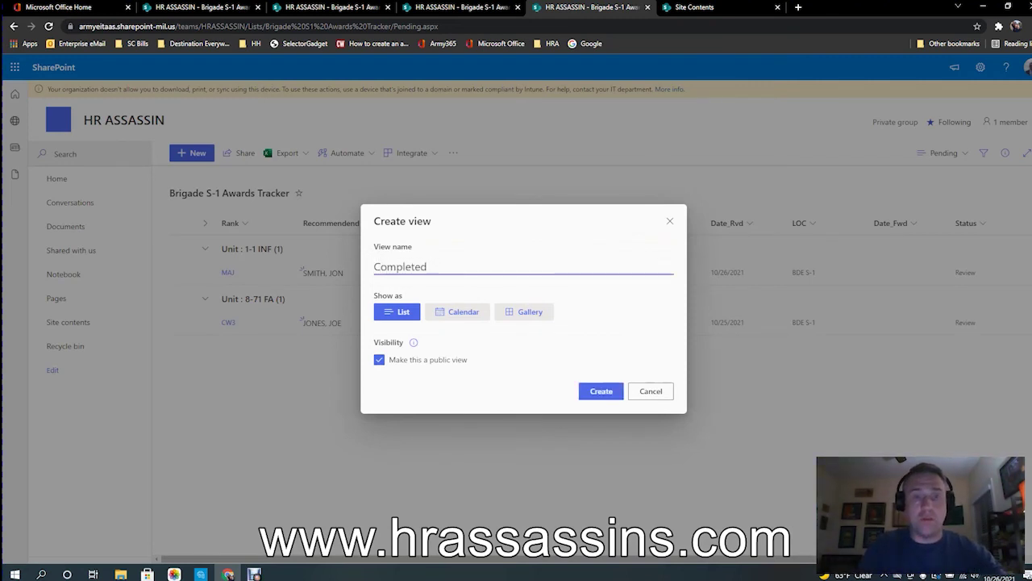
{"action": "left_click", "coordinate": [601, 391]}
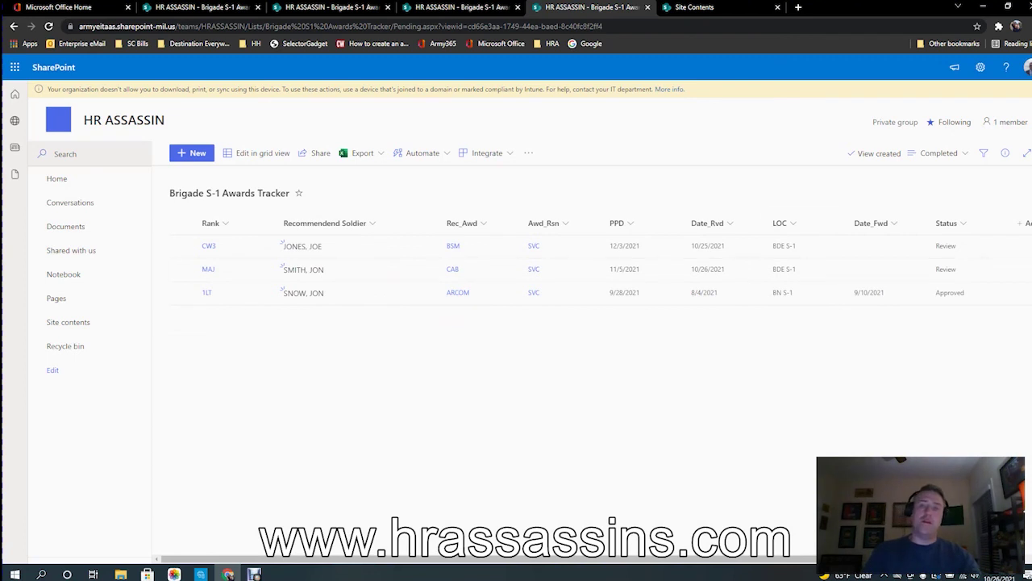
Edit the Completed view's column order, placing Date_Comp at position 10 and App_Awd at position 11
{"action": "left_click", "coordinate": [939, 152]}
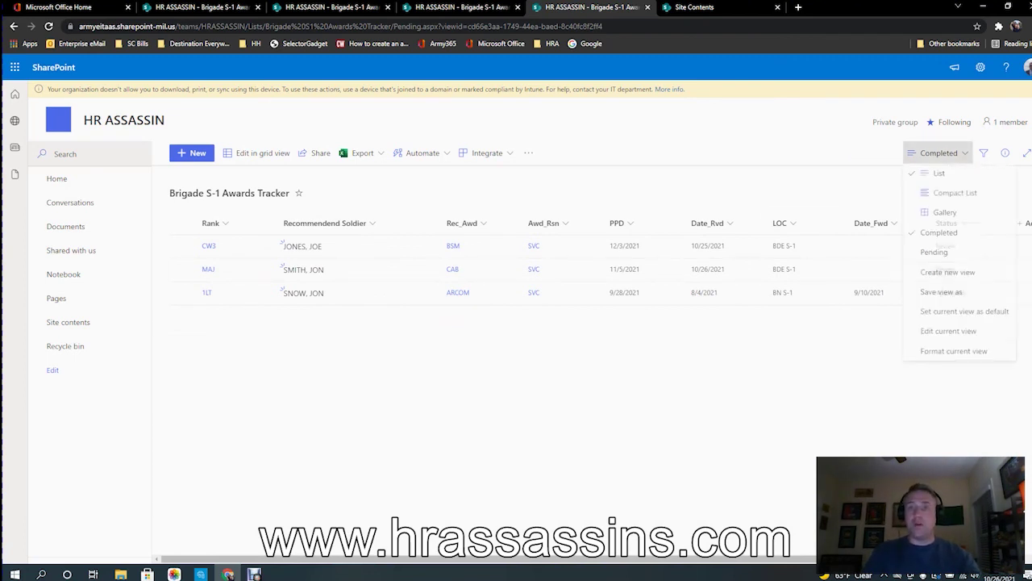
{"action": "left_click", "coordinate": [949, 332]}
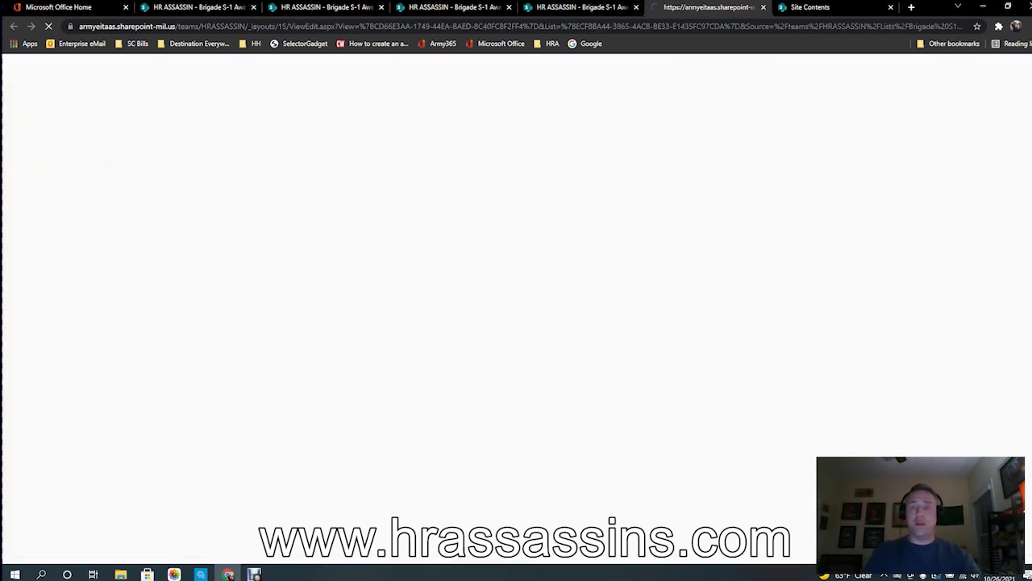
{"action": "scroll", "coordinate": [565, 323], "scroll_direction": "down", "scroll_amount": 3}
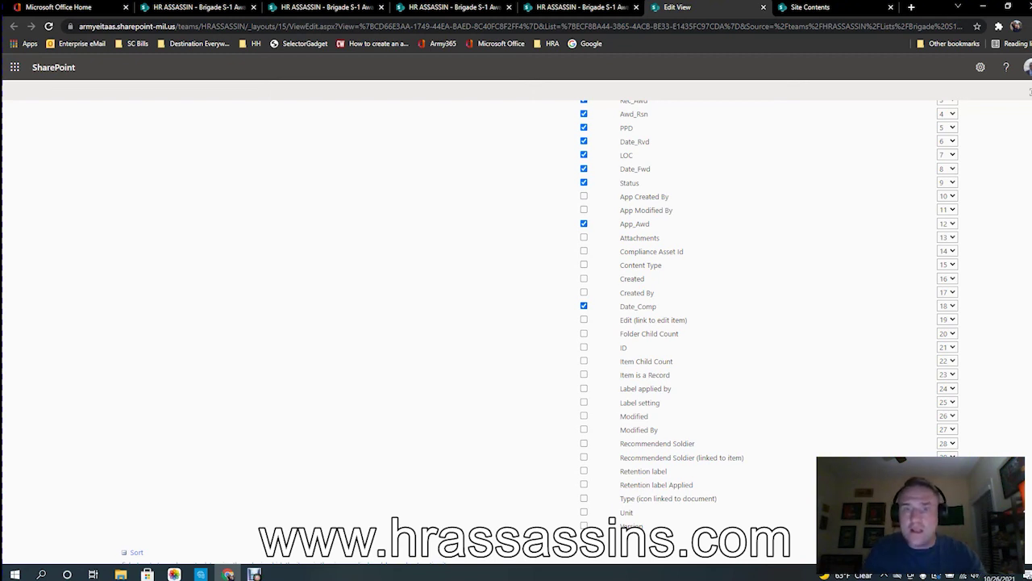
{"action": "left_click", "coordinate": [947, 306]}
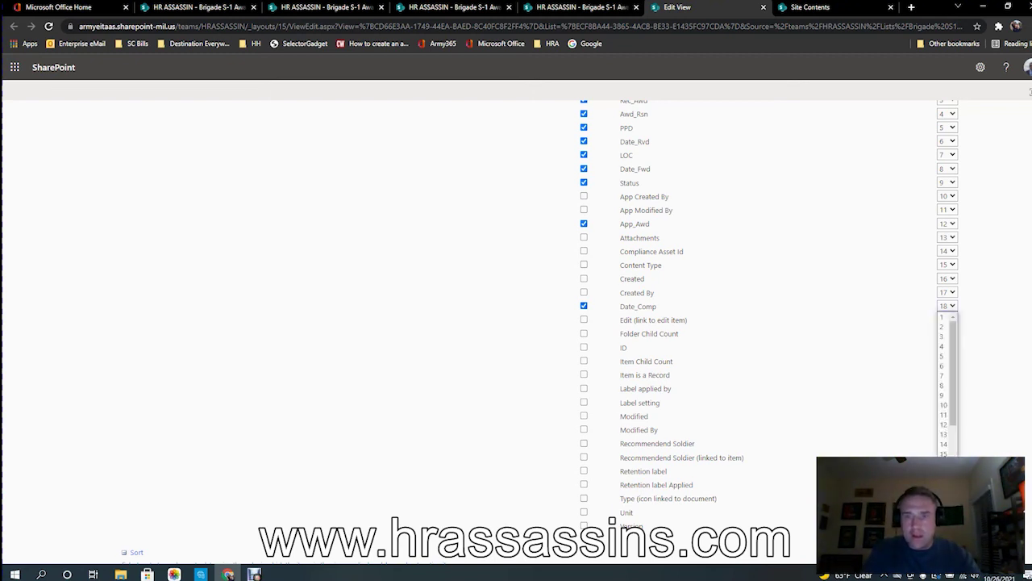
{"action": "left_click", "coordinate": [944, 405]}
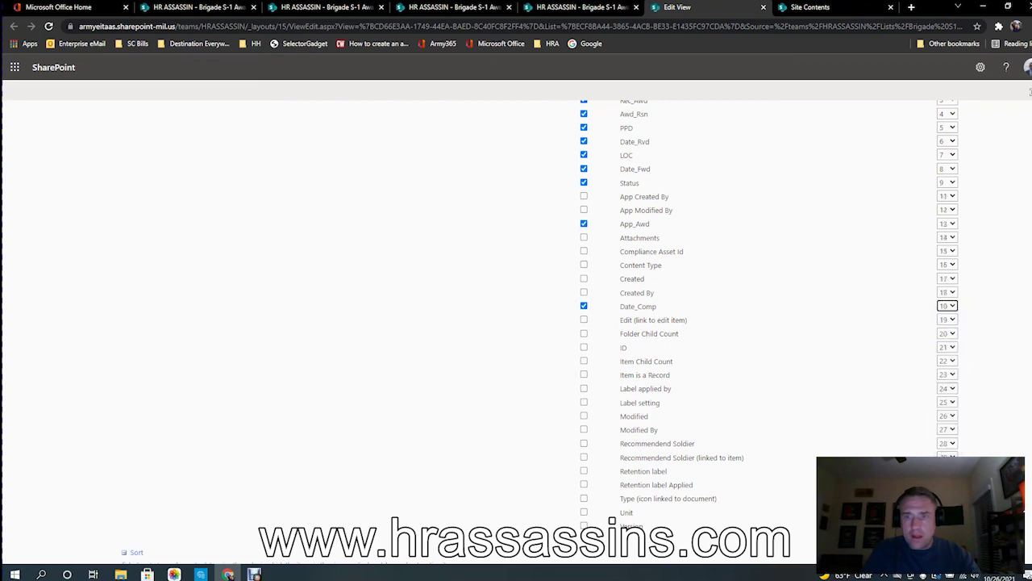
{"action": "left_click", "coordinate": [947, 224]}
{"action": "left_click", "coordinate": [945, 330]}
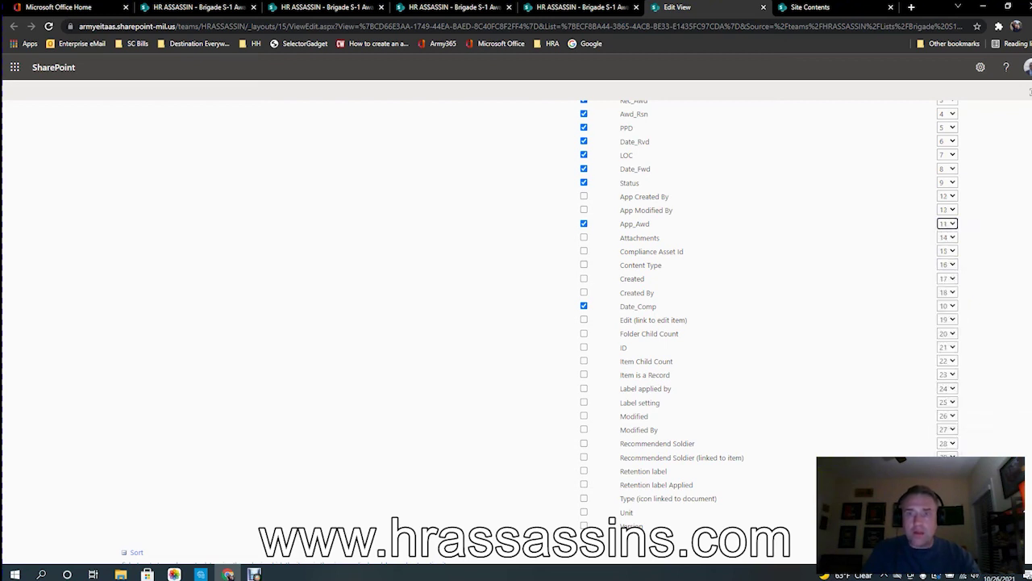
{"action": "left_click", "coordinate": [992, 266]}
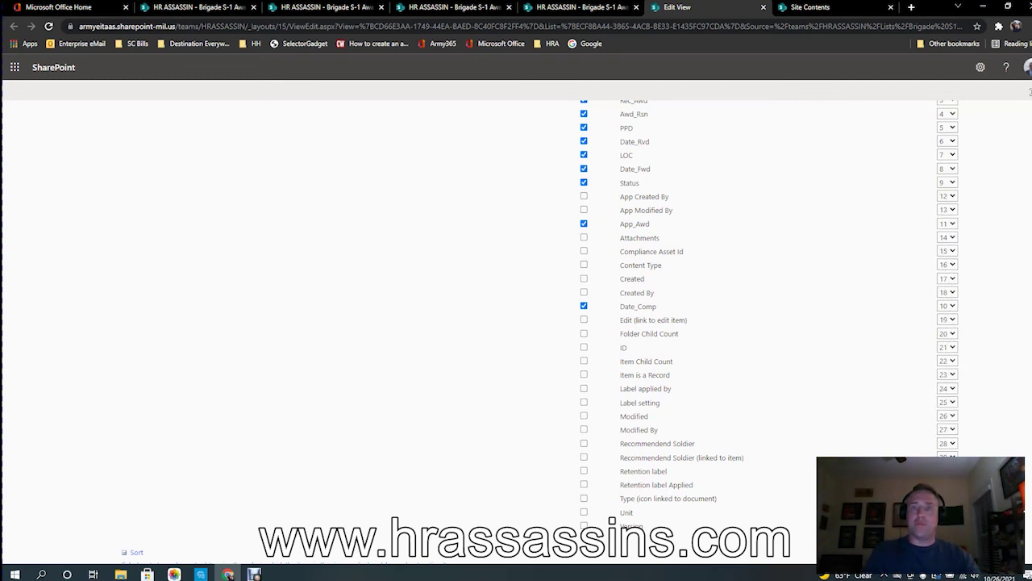
{"action": "scroll", "coordinate": [613, 520], "scroll_direction": "up", "scroll_amount": 3}
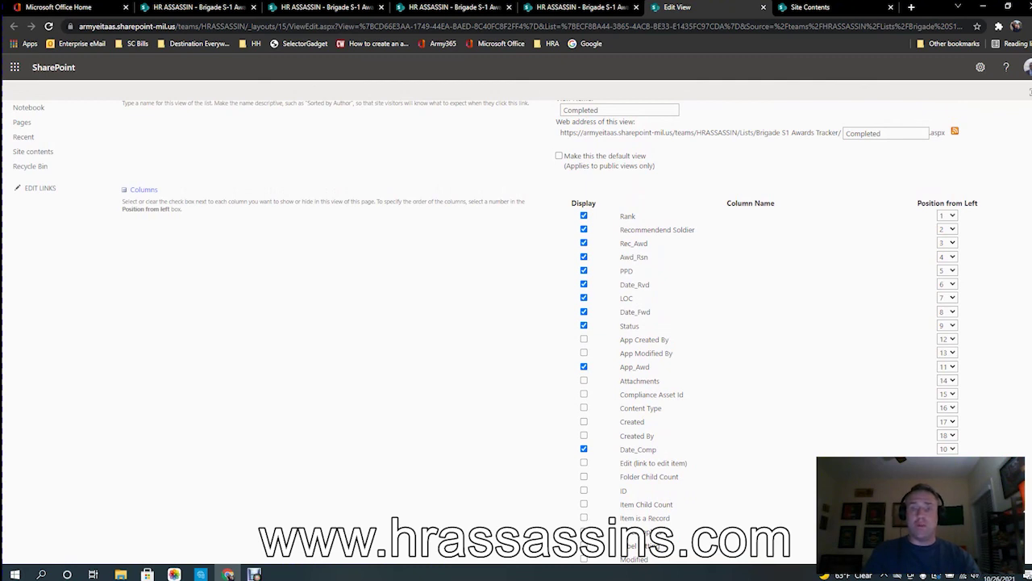
Filter the Completed view to show only items where Date_Comp is not equal to a blank value
{"action": "scroll", "coordinate": [565, 322], "scroll_direction": "down", "scroll_amount": 1}
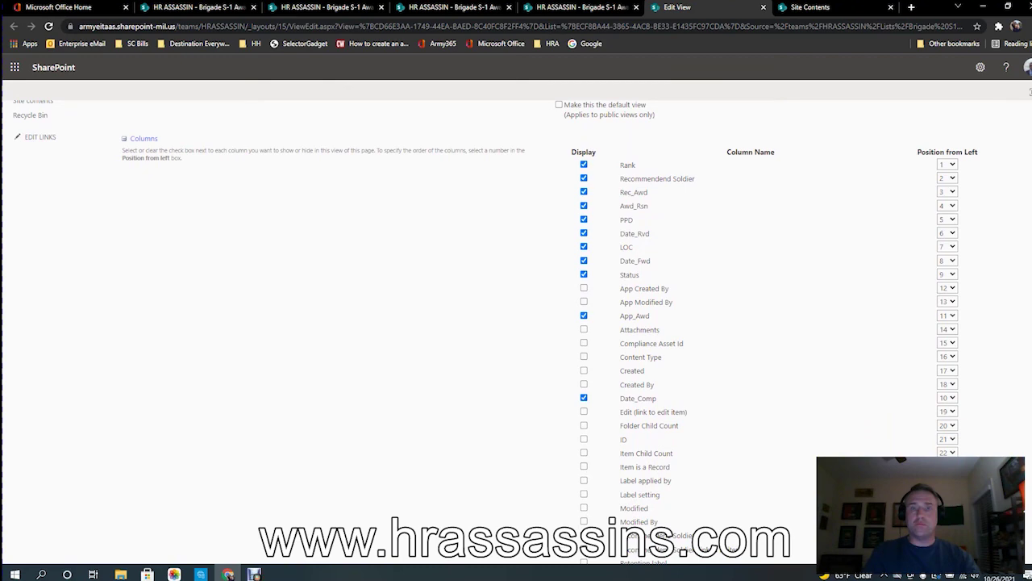
{"action": "scroll", "coordinate": [612, 522], "scroll_direction": "down", "scroll_amount": 8}
{"action": "scroll", "coordinate": [612, 522], "scroll_direction": "down", "scroll_amount": 4}
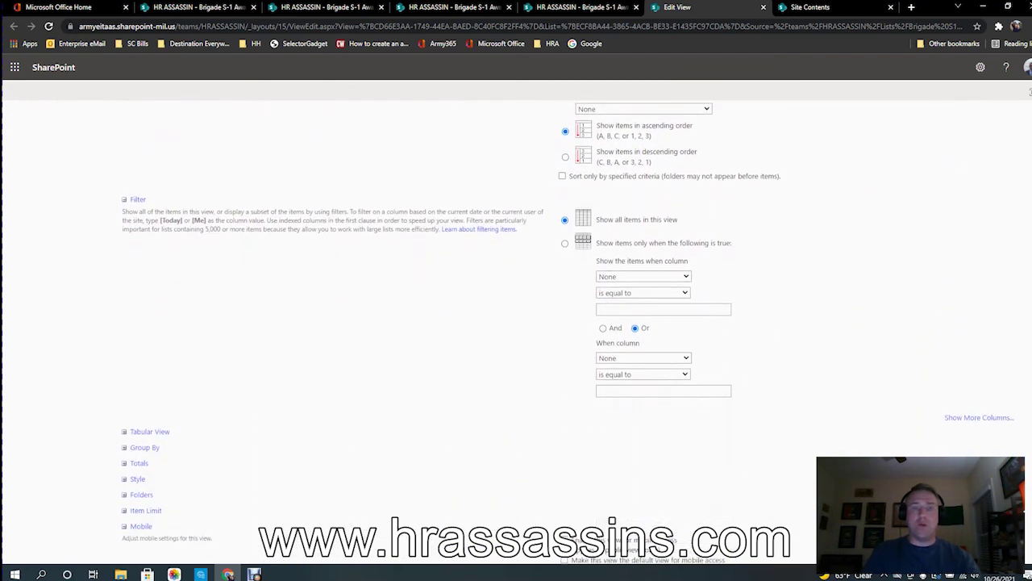
{"action": "left_click", "coordinate": [644, 277]}
{"action": "left_click_drag", "start_coordinate": [687, 329], "coordinate": [688, 401]}
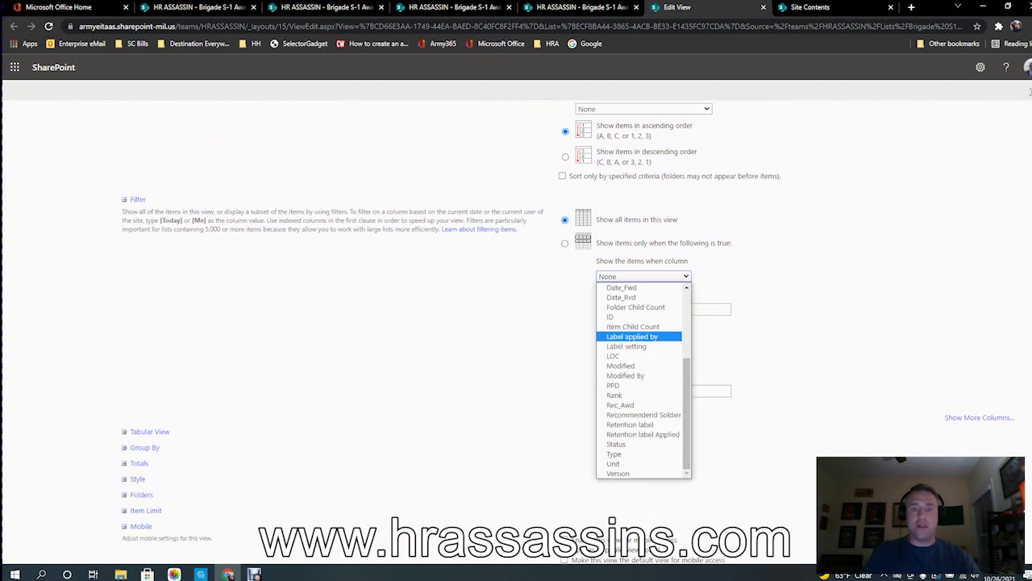
{"action": "left_click", "coordinate": [629, 287]}
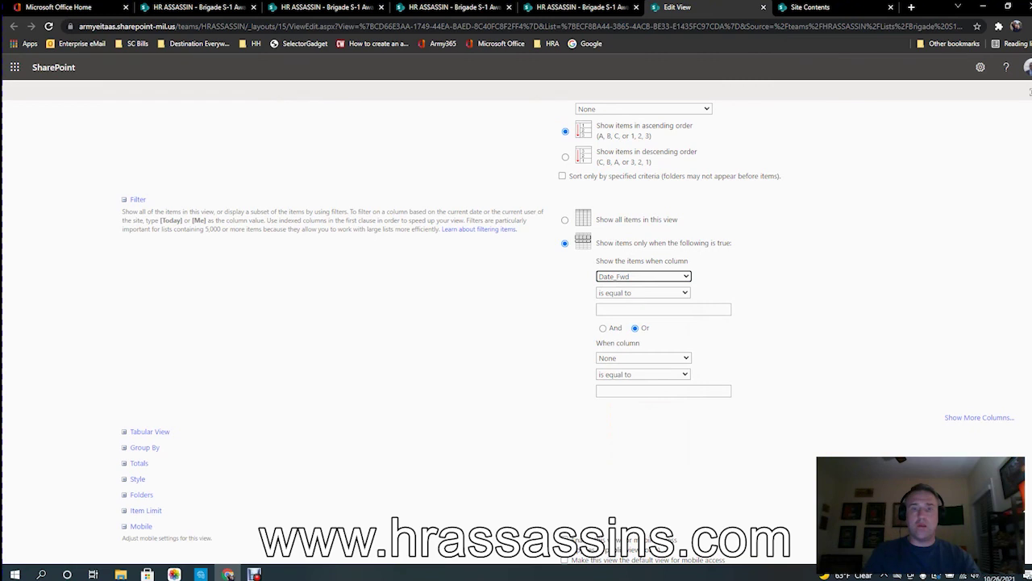
{"action": "left_click", "coordinate": [643, 277]}
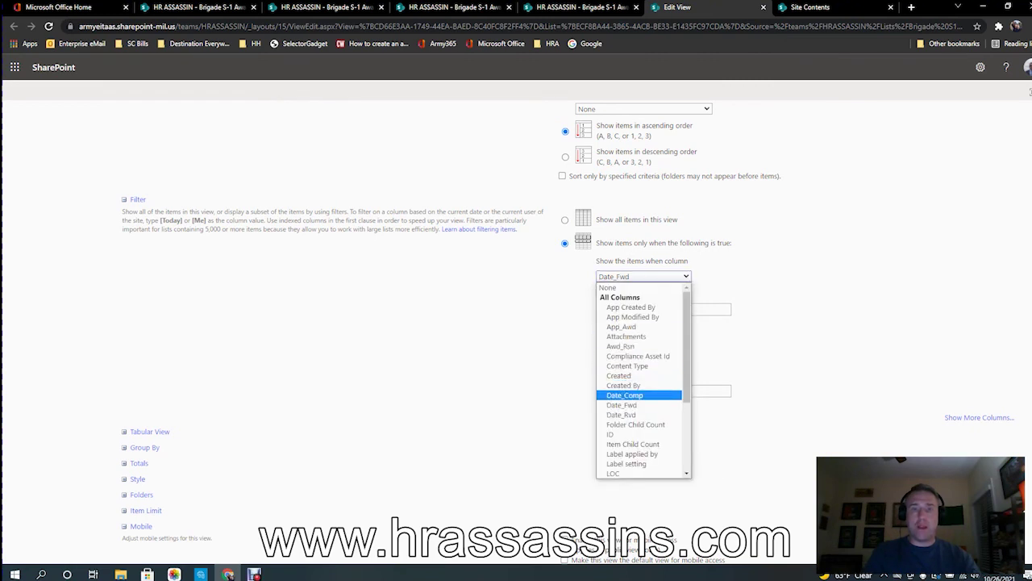
{"action": "left_click", "coordinate": [625, 395]}
{"action": "left_click", "coordinate": [643, 292]}
{"action": "left_click", "coordinate": [621, 313]}
{"action": "left_click", "coordinate": [662, 309]}
{"action": "left_click", "coordinate": [806, 318]}
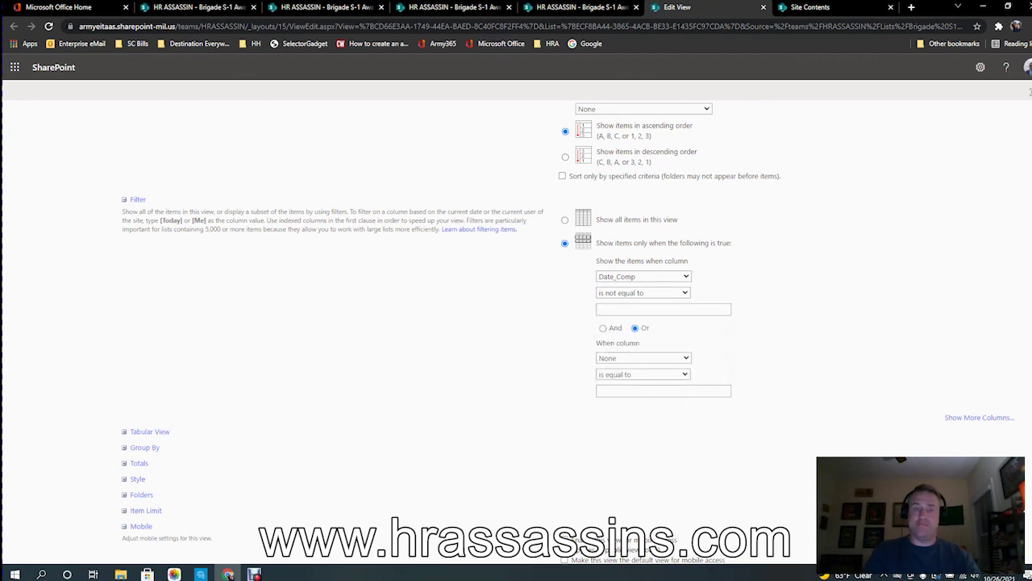
Group the Completed view by Unit and save the view settings
{"action": "scroll", "coordinate": [516, 323], "scroll_direction": "down", "scroll_amount": 2}
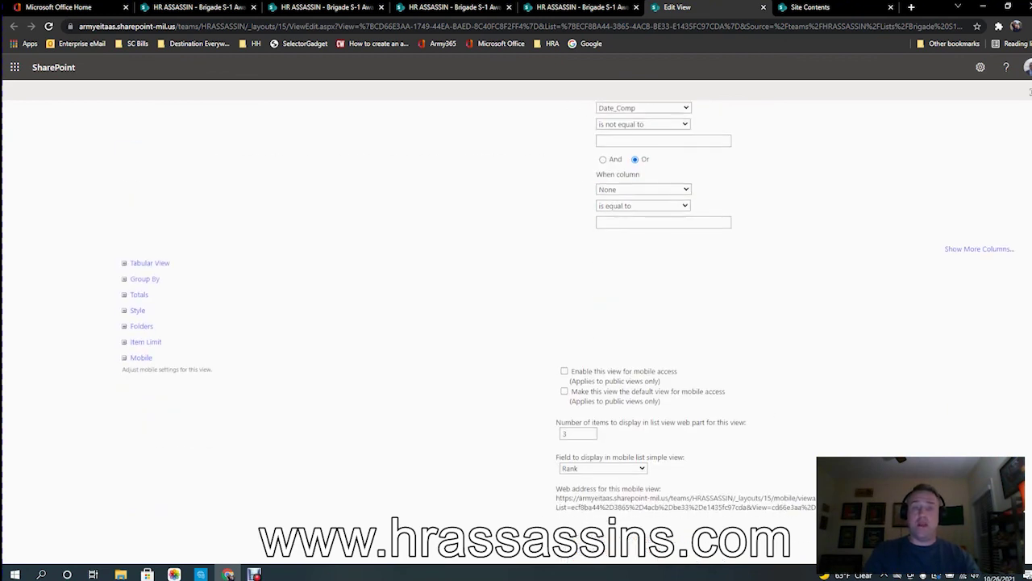
{"action": "left_click", "coordinate": [144, 278]}
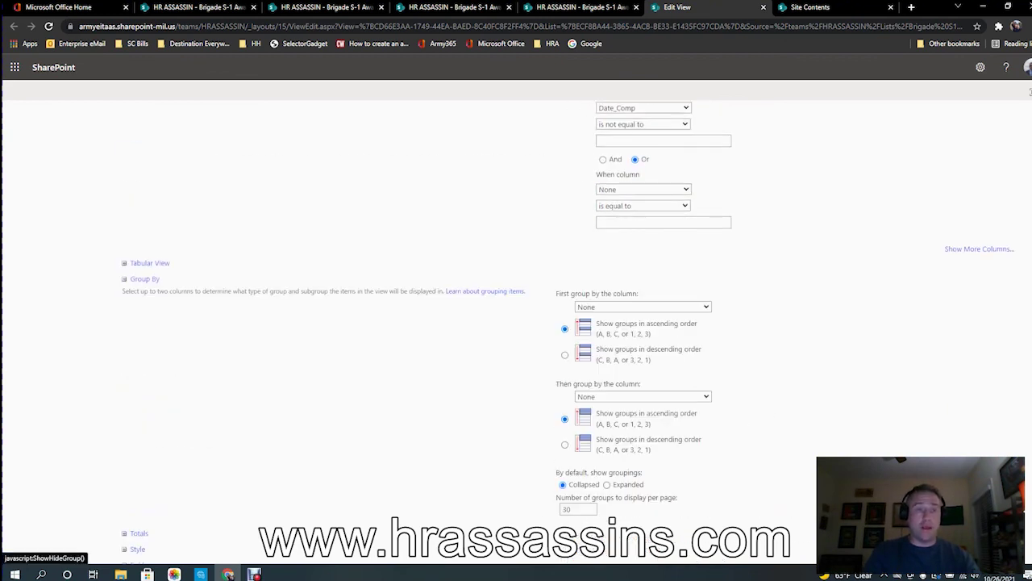
{"action": "left_click", "coordinate": [643, 307]}
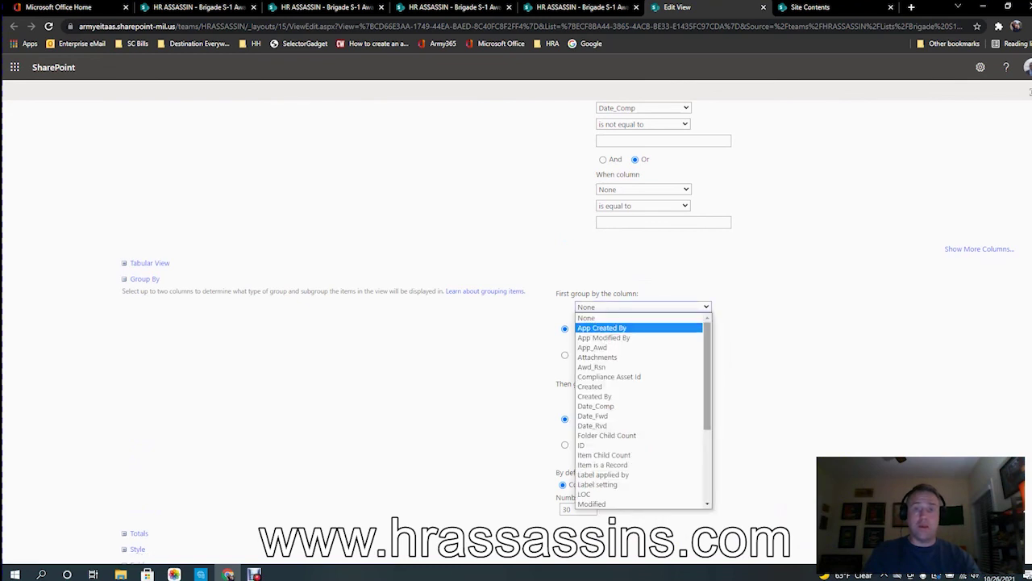
{"action": "scroll", "coordinate": [643, 411], "scroll_direction": "down", "scroll_amount": 5}
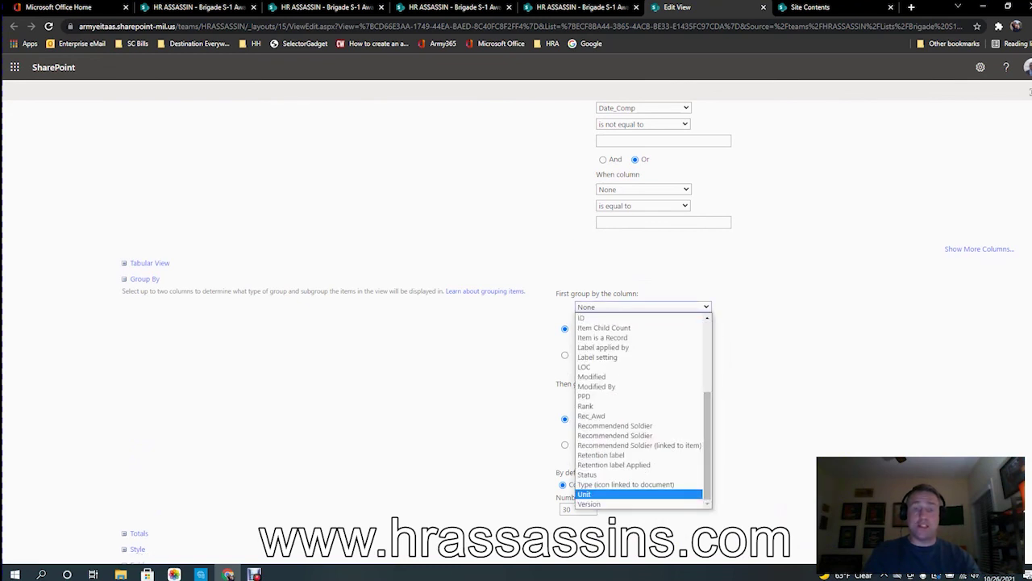
{"action": "left_click", "coordinate": [597, 493]}
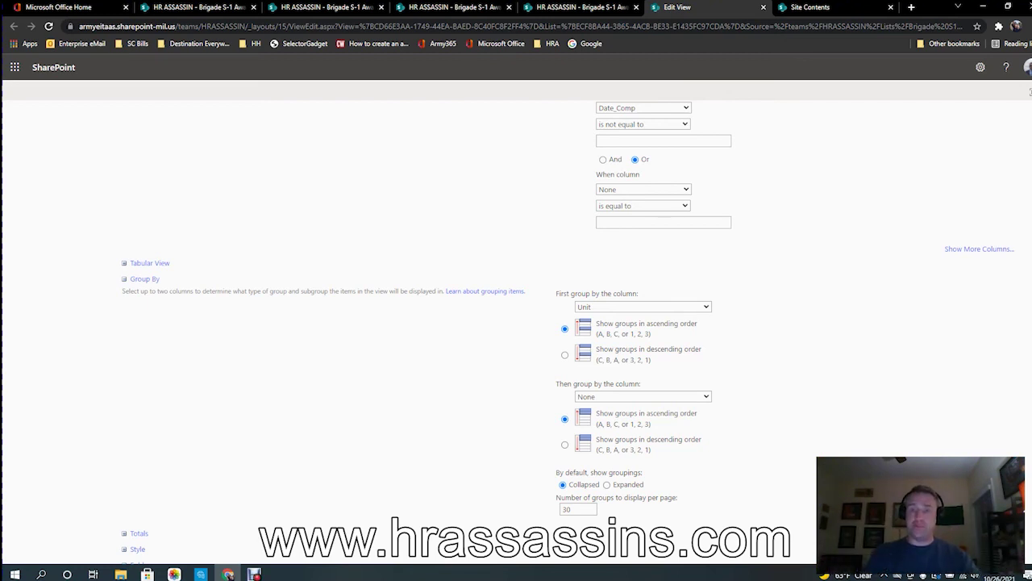
{"action": "scroll", "coordinate": [517, 323], "scroll_direction": "down", "scroll_amount": 3}
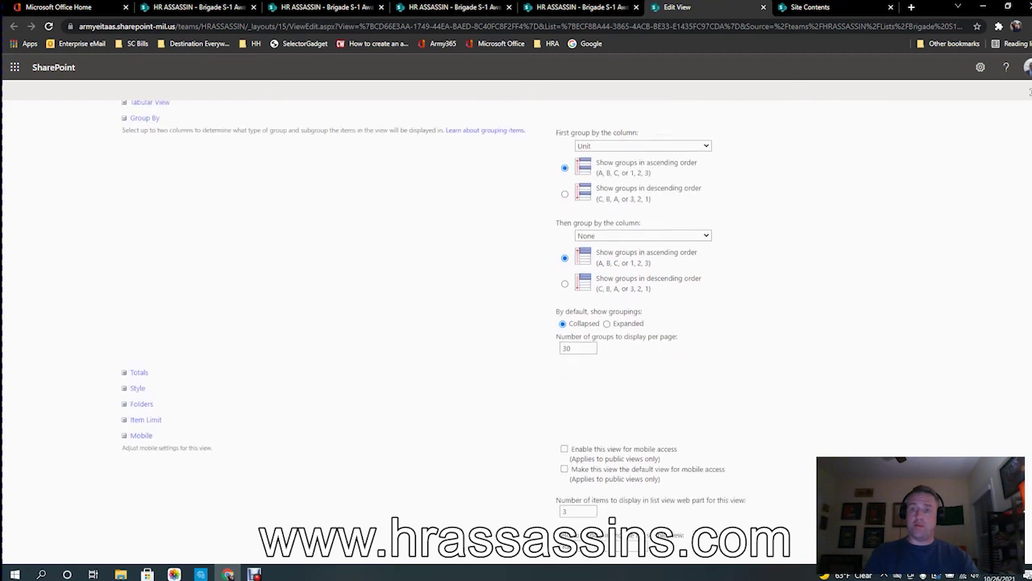
{"action": "left_click", "coordinate": [895, 529]}
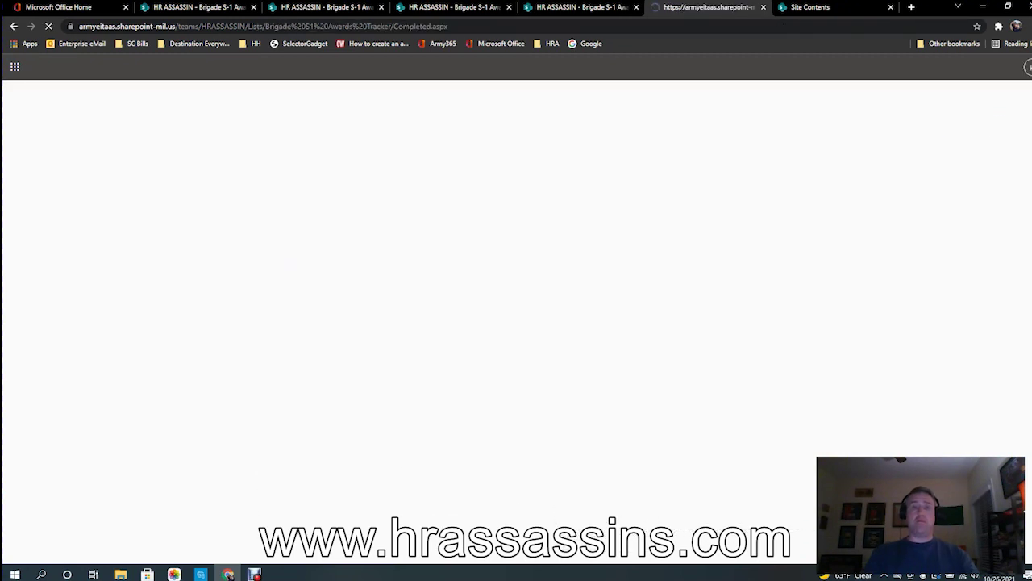